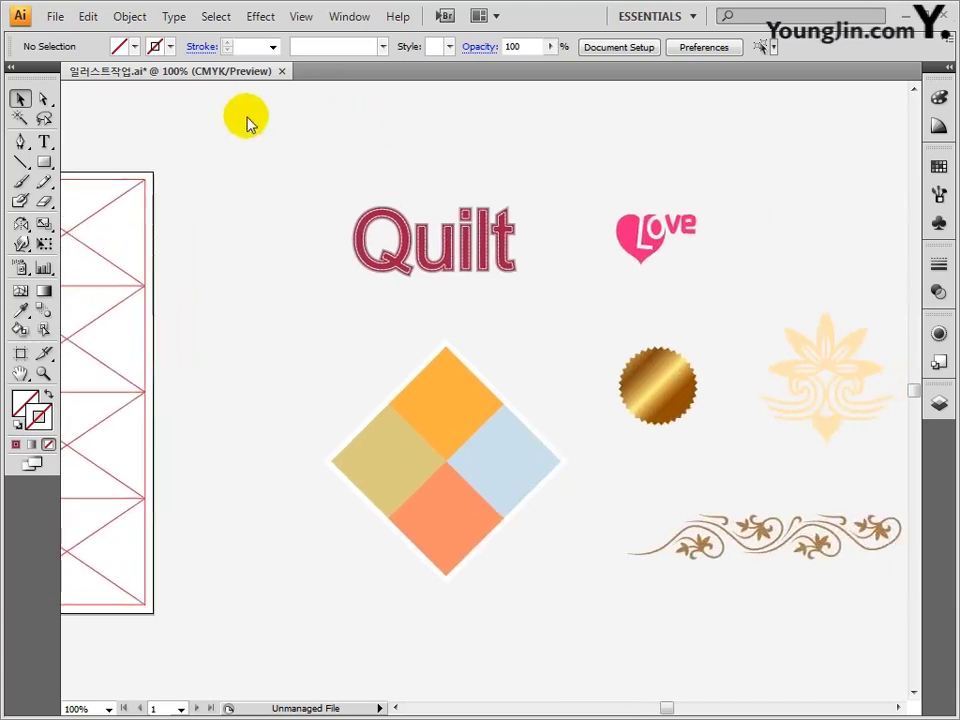
Add the point text "Quilt" in an empty area of the canvas, away from the existing artwork.
drag(628, 118, 521, 121)
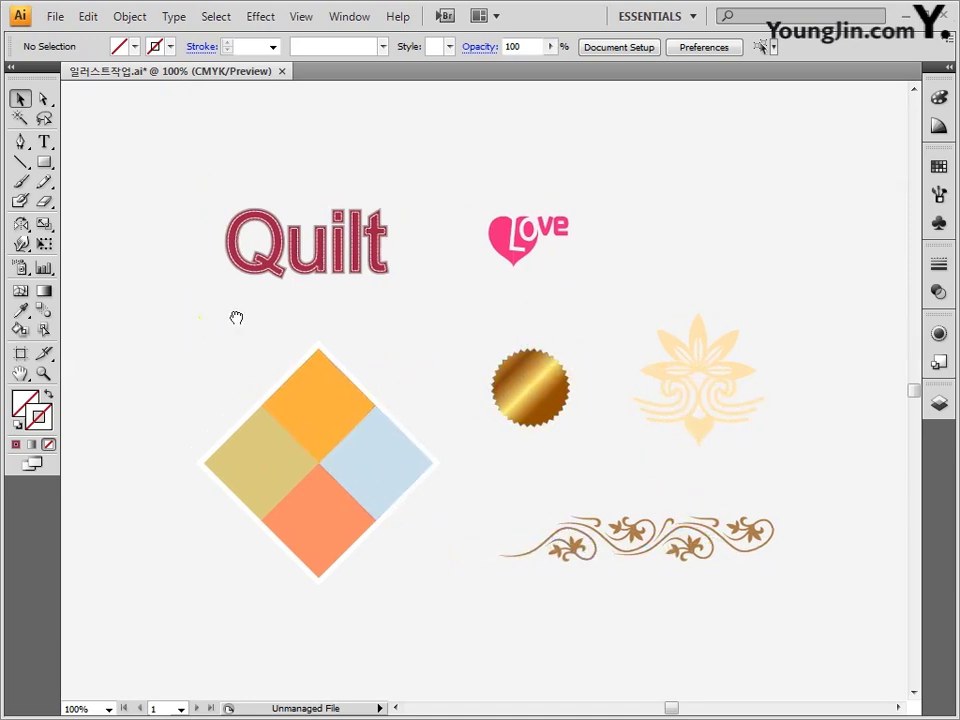
mouse_move(236, 315)
mouse_down()
mouse_move(652, 320)
mouse_move(356, 326)
mouse_move(568, 326)
mouse_up()
drag(179, 326, 779, 326)
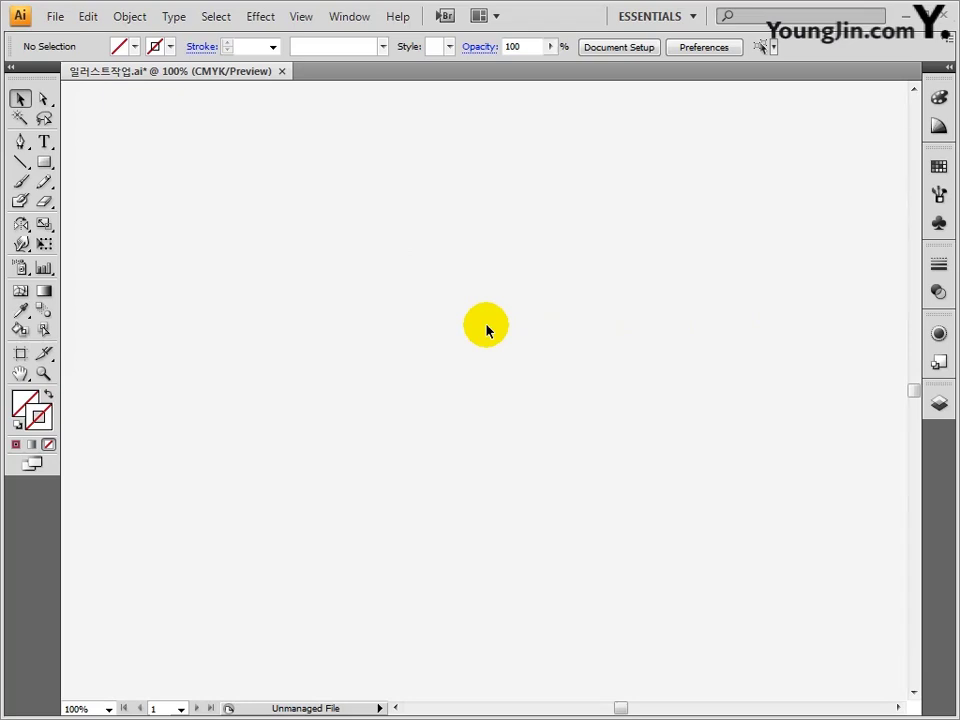
click(45, 144)
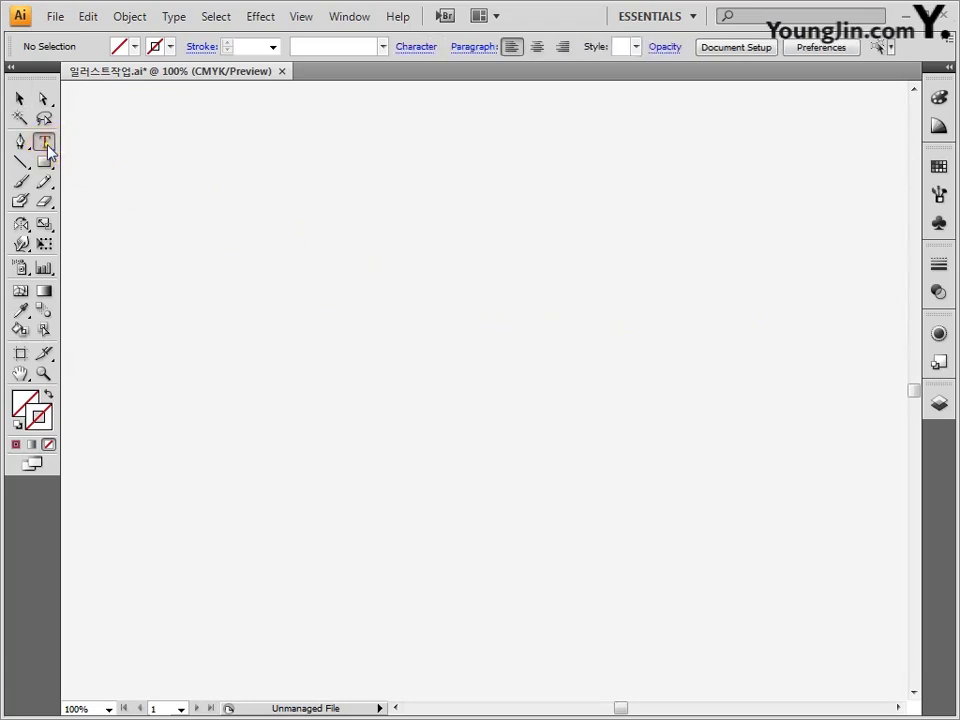
click(326, 358)
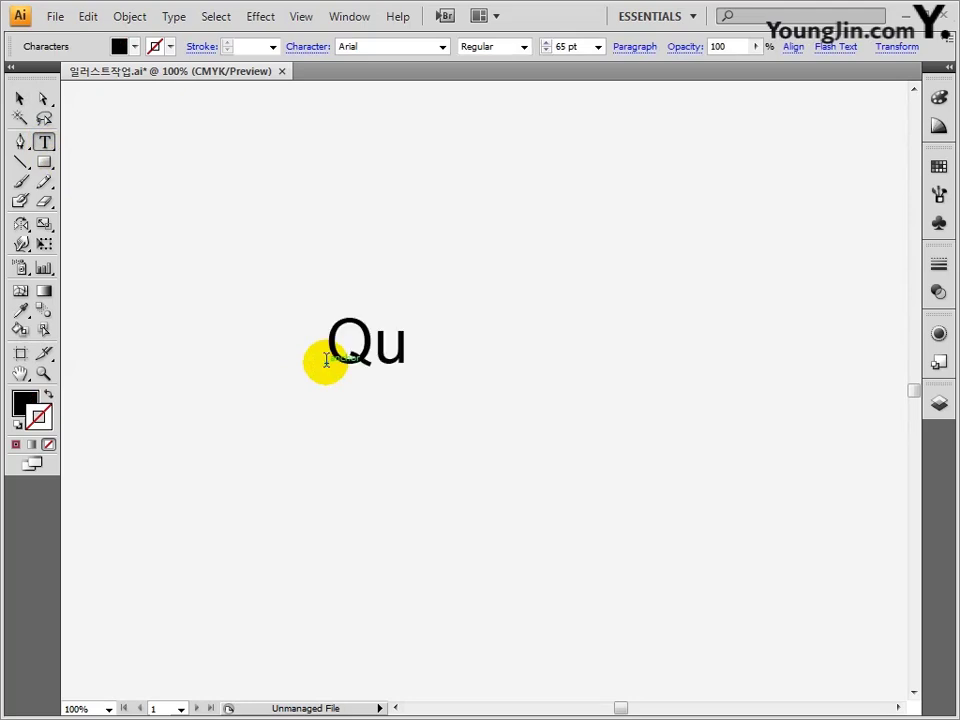
click(20, 98)
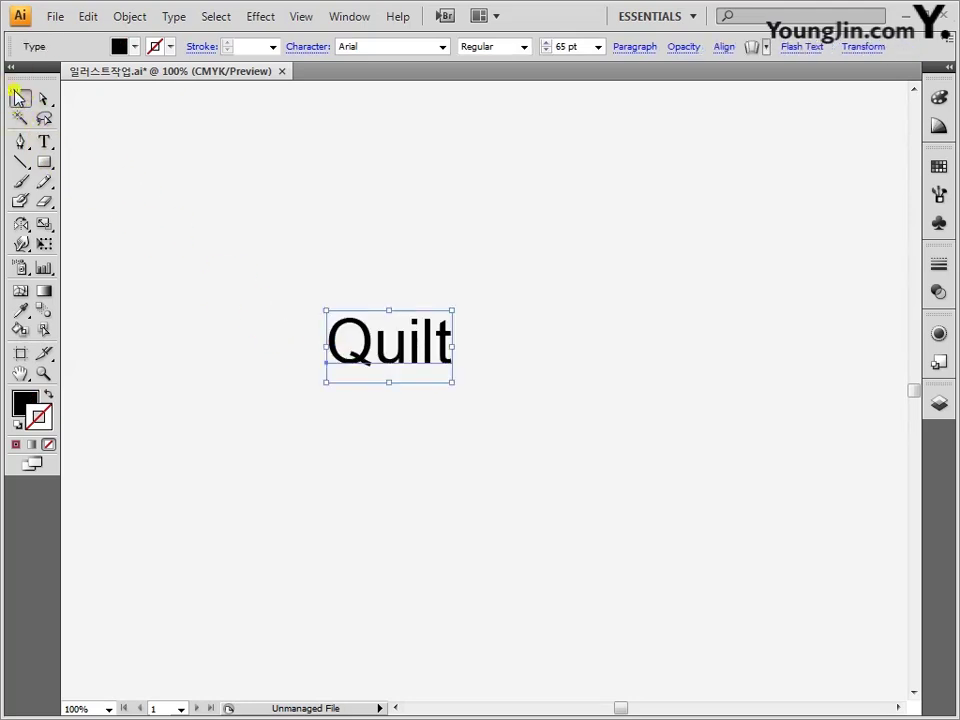
Set the "Quilt" text to Arial at 65 pt and convert it to outlines.
click(575, 47)
text(6)
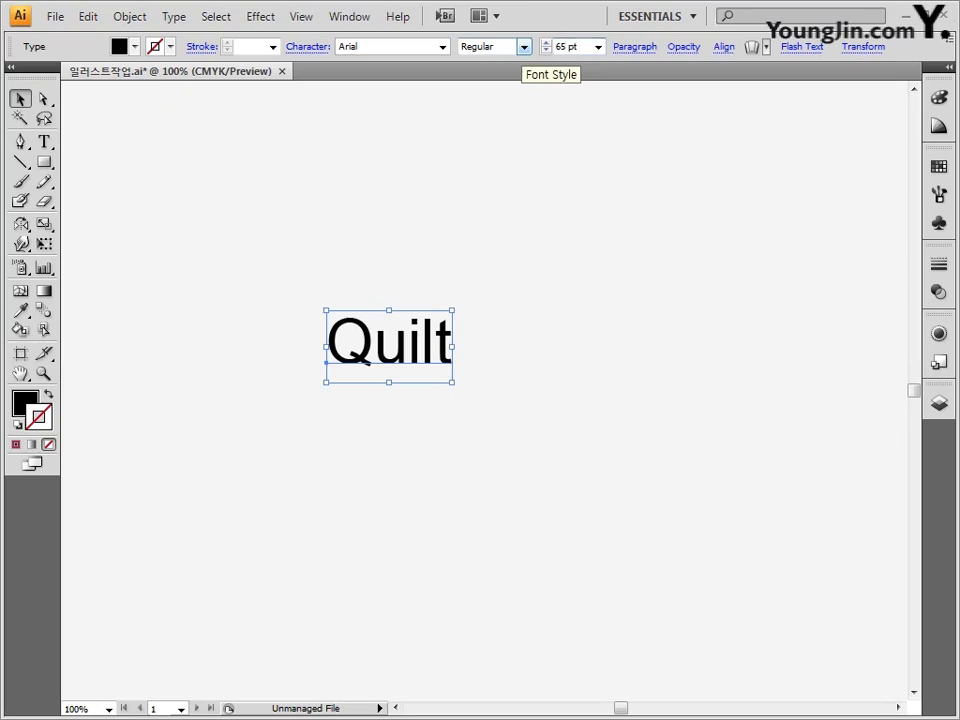
click(171, 326)
click(43, 373)
drag(221, 260, 553, 441)
click(20, 98)
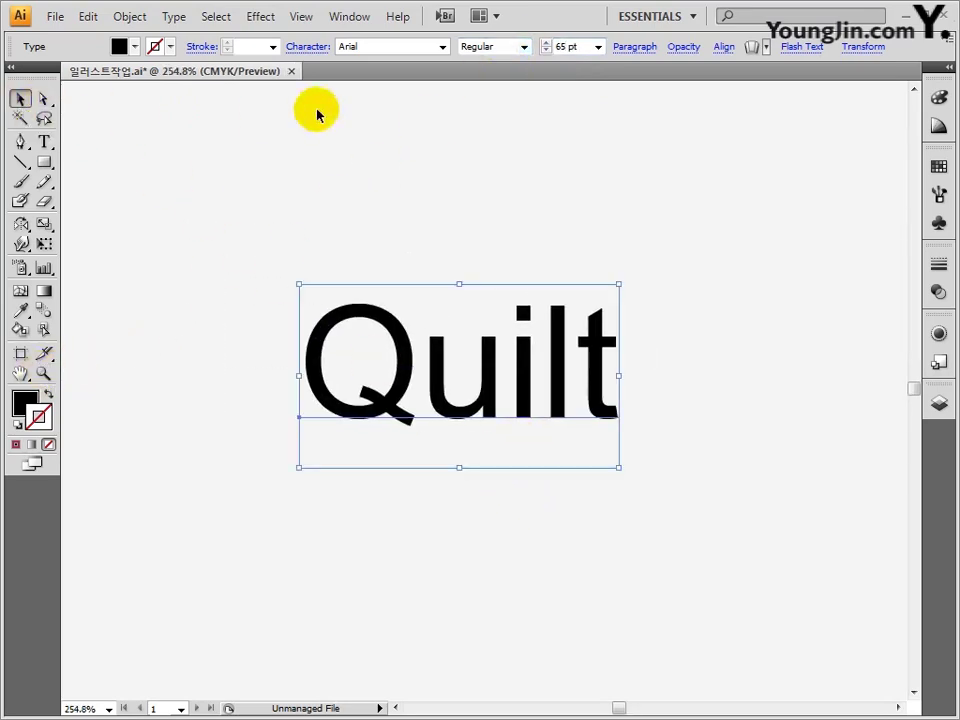
click(443, 47)
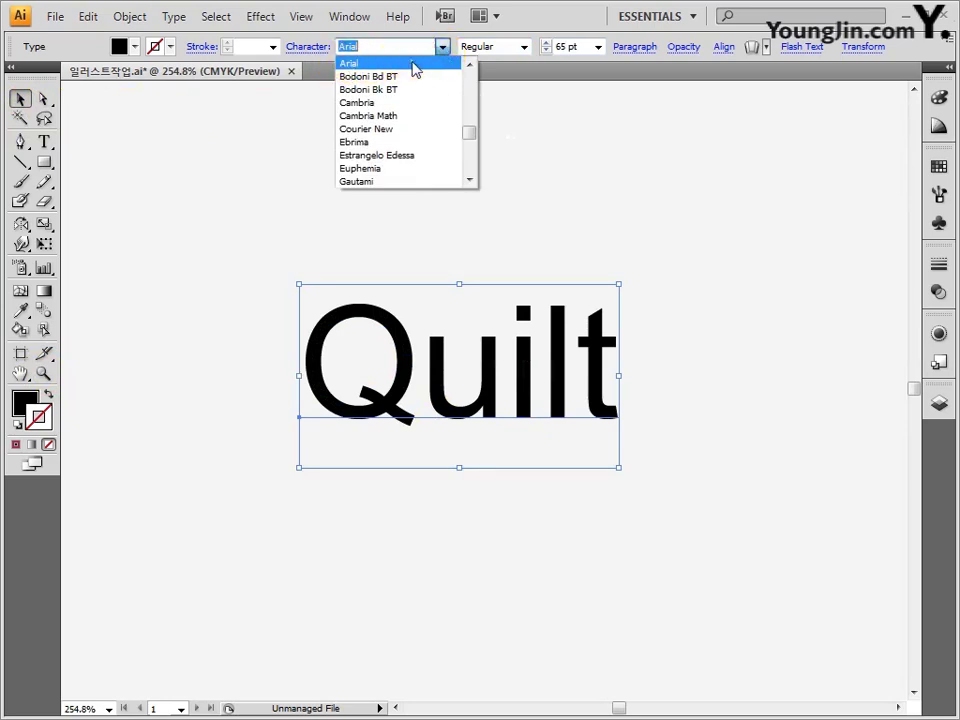
click(414, 65)
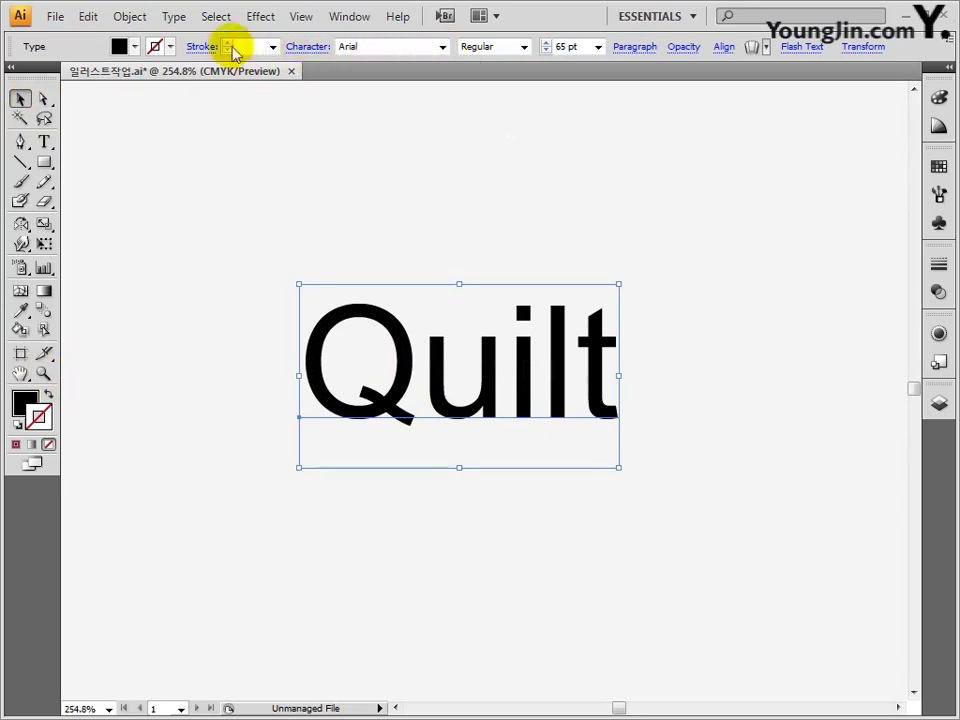
click(174, 16)
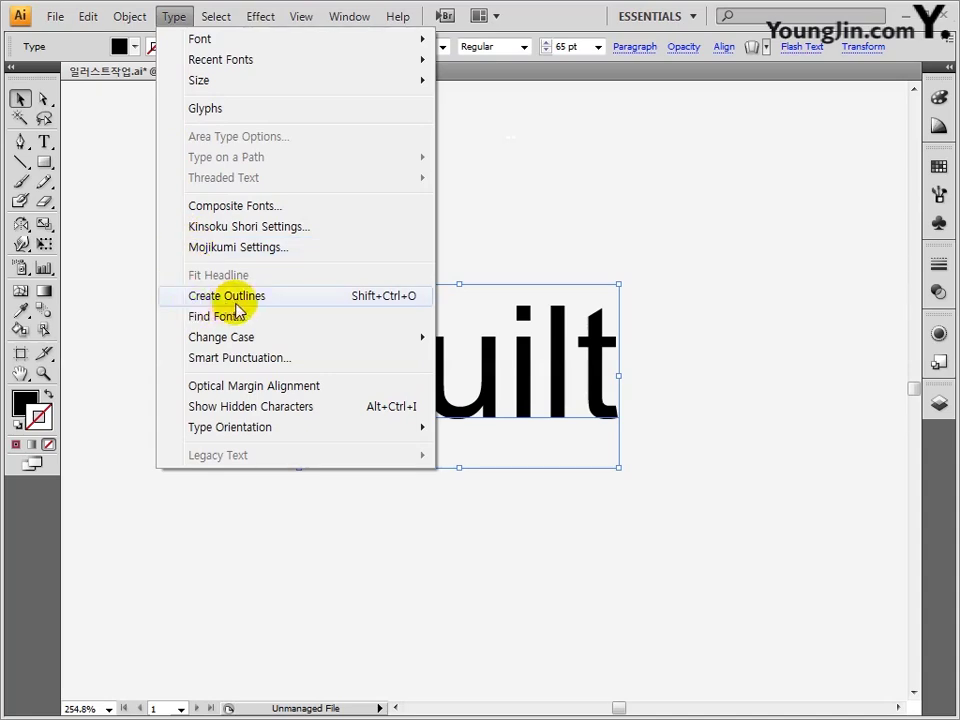
click(322, 297)
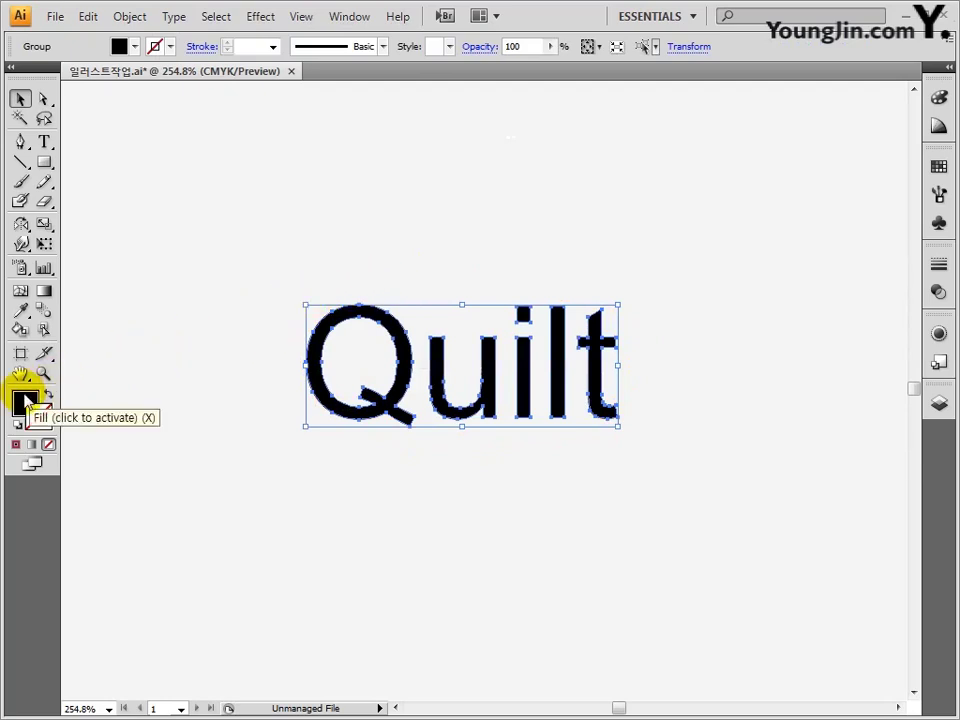
Fill the outlined Quilt lettering with the CMYK color C 30, M 100, Y 60, K 15.
click(24, 402)
double_click(24, 405)
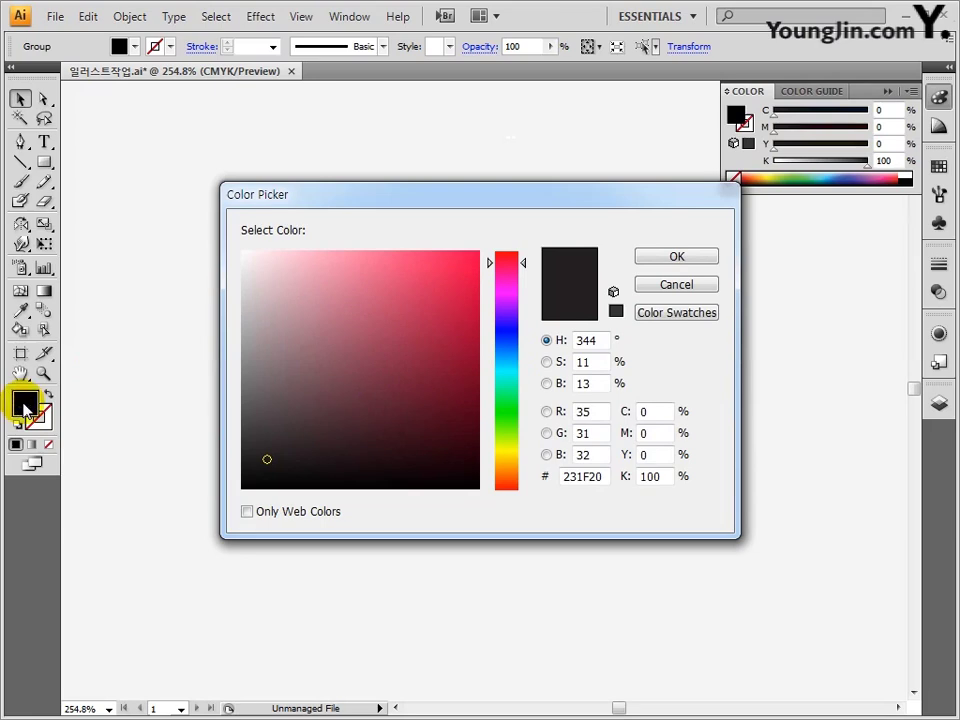
double_click(645, 411)
text(30)
key(Tab)
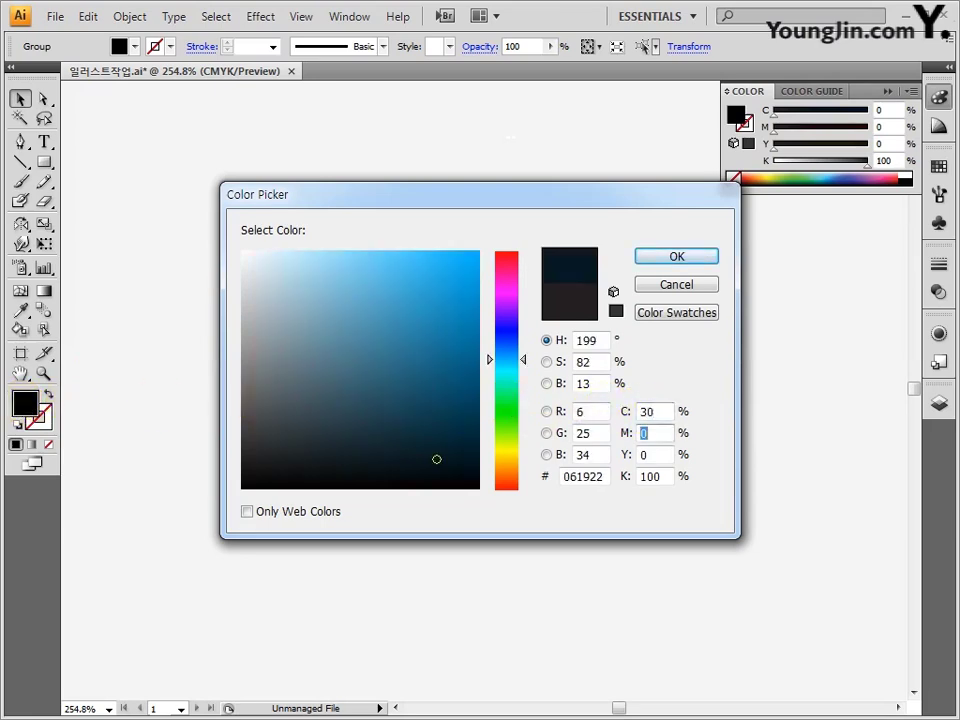
text(100)
key(Tab)
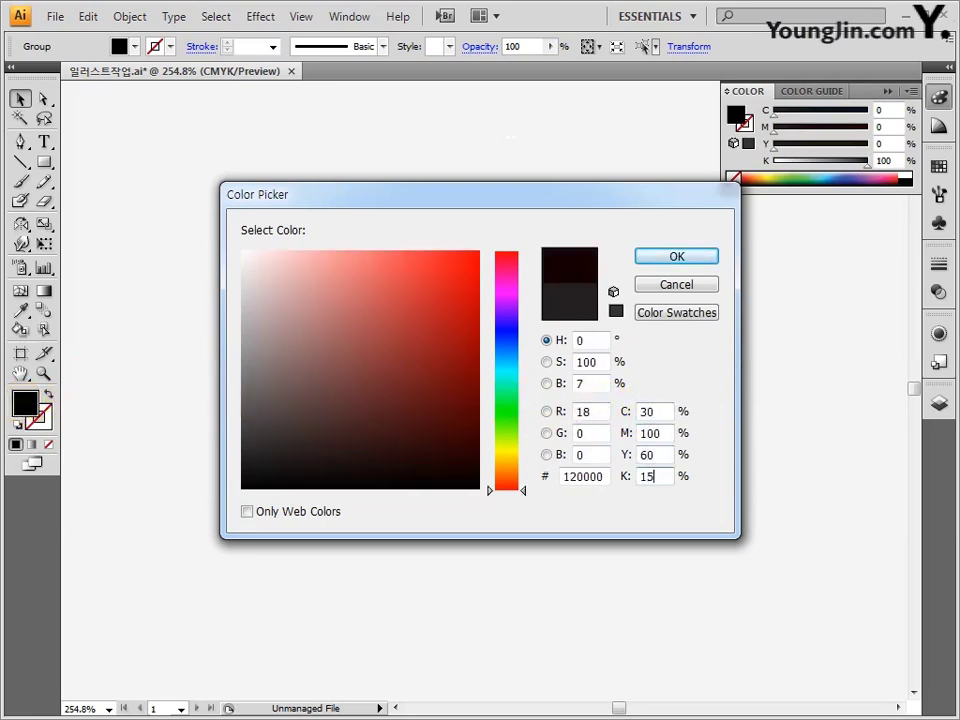
click(662, 258)
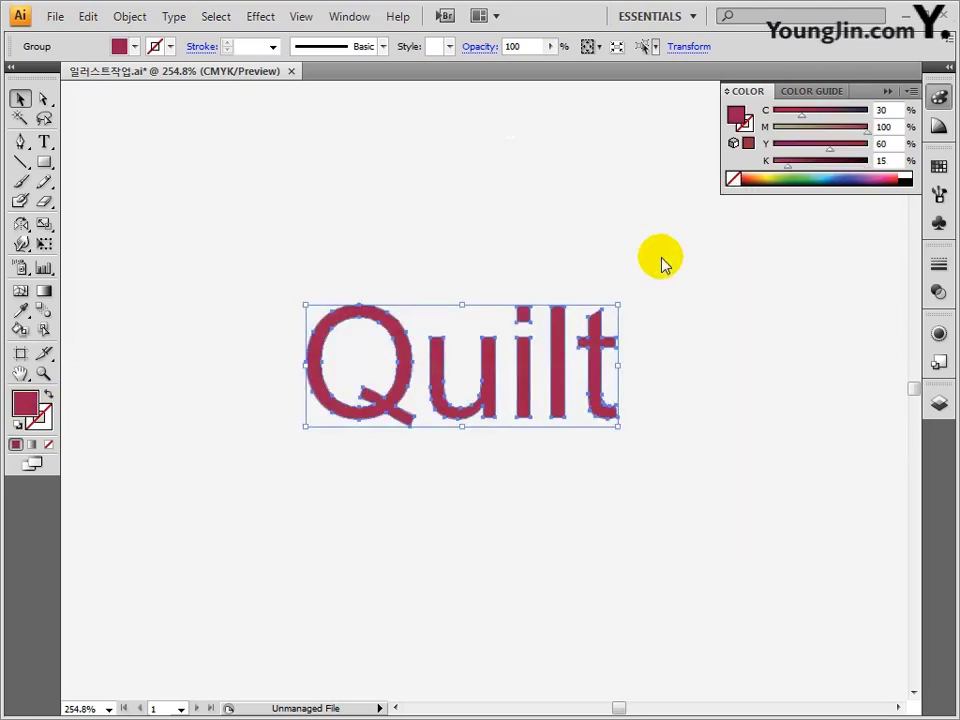
Give the Quilt lettering a stroke in the CMYK color C 30, M 100, Y 60, K 15.
double_click(43, 421)
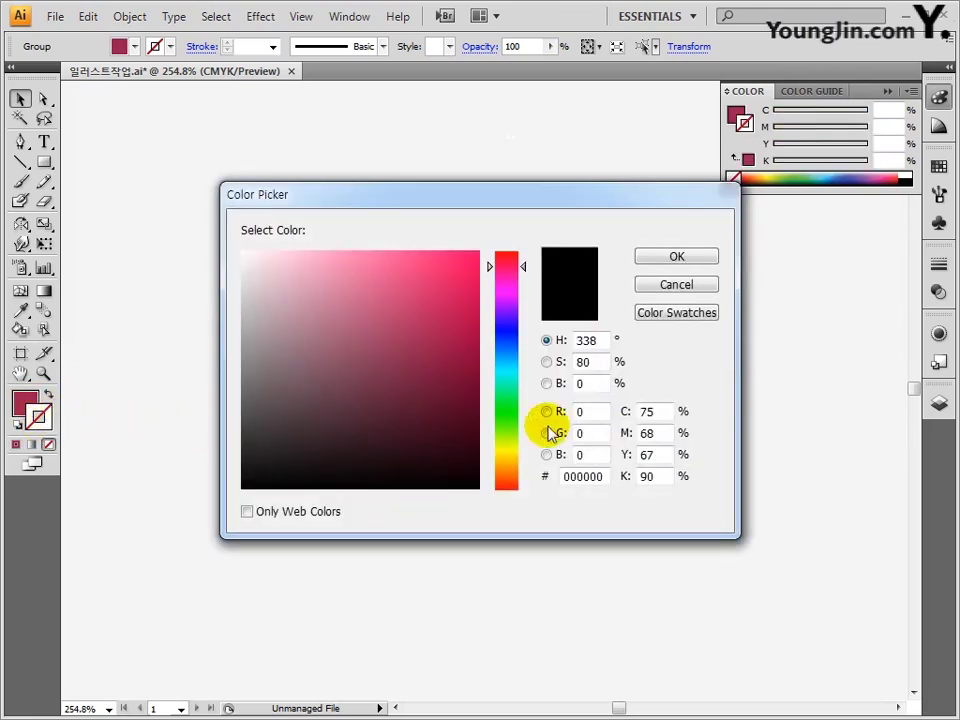
drag(662, 413, 583, 415)
text(30)
key(Tab)
text(100)
key(Tab)
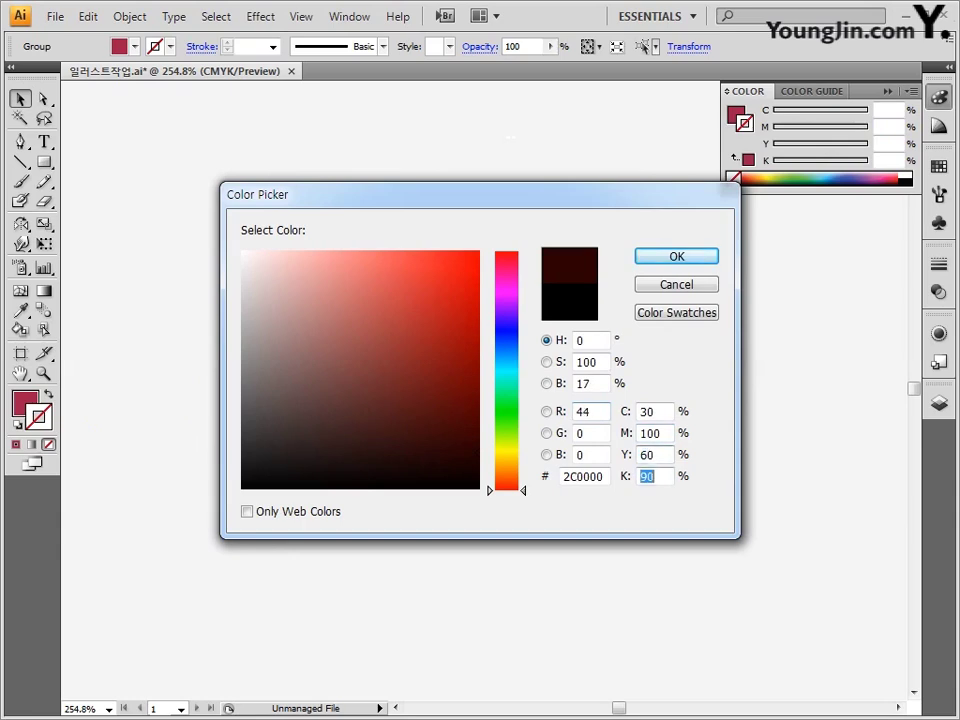
text(15)
click(658, 257)
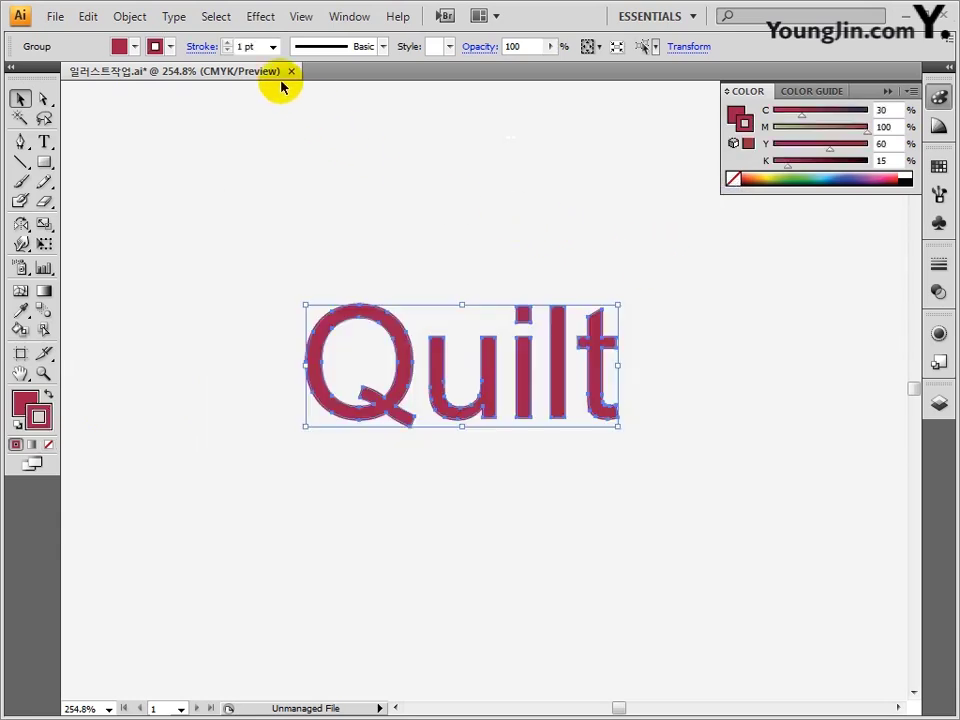
Increase the stroke weight of the Quilt lettering to 4 pt.
click(228, 42)
click(228, 42)
click(228, 42)
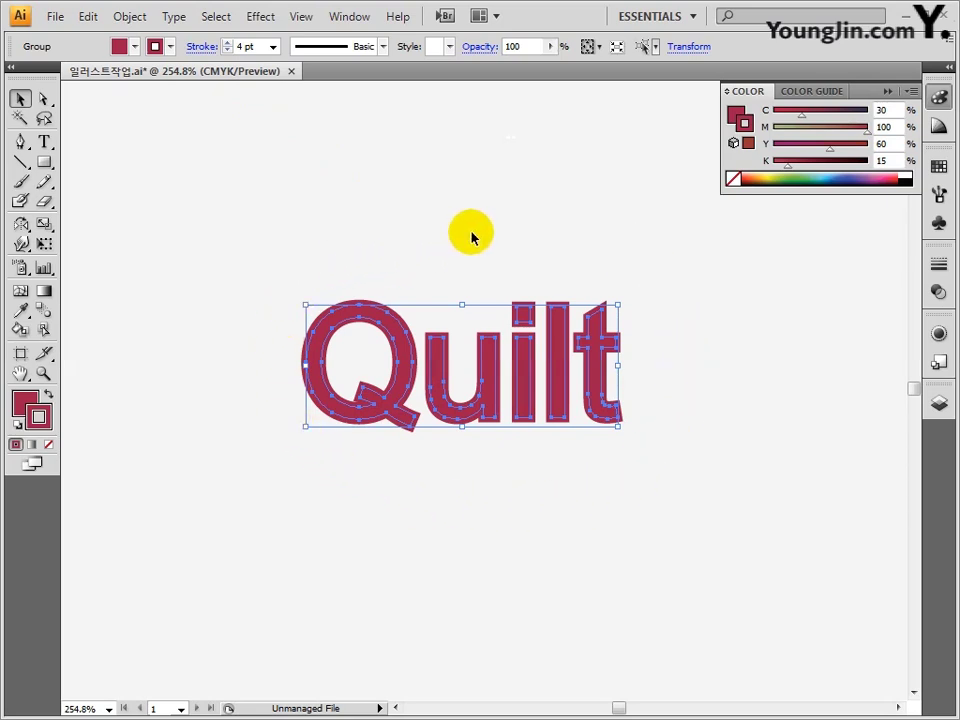
Copy the red Quilt lettering and paste a duplicate of it.
click(88, 17)
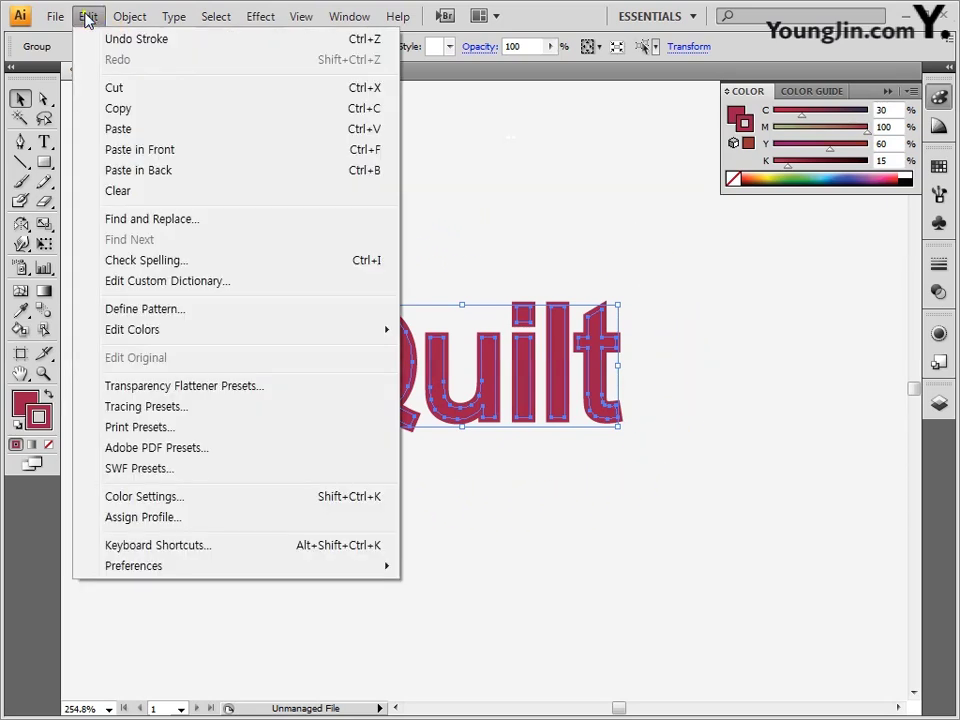
click(242, 112)
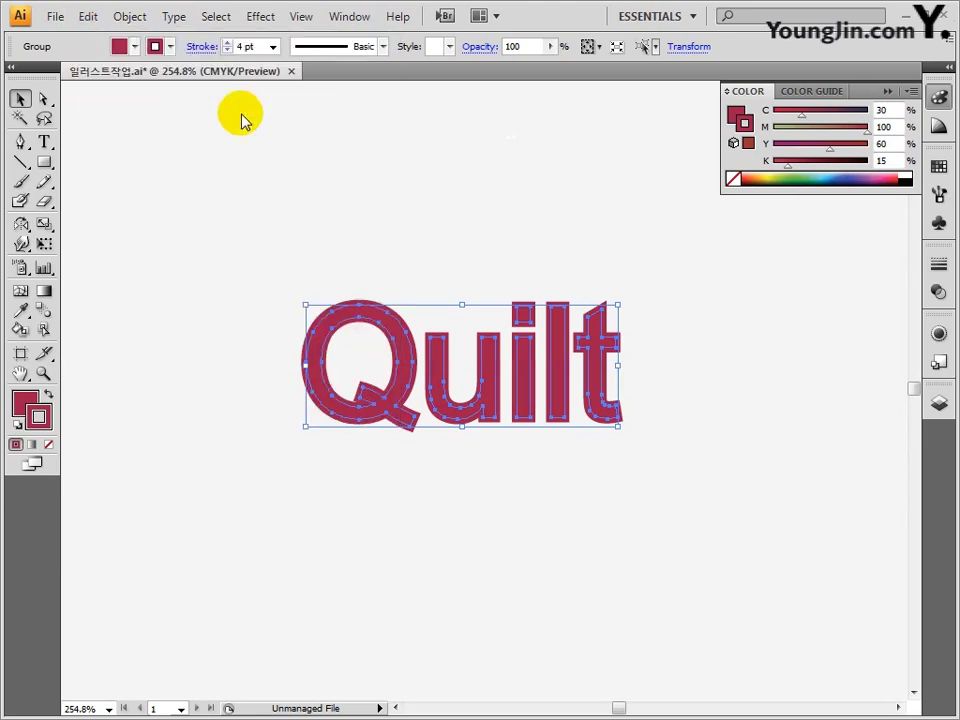
click(88, 17)
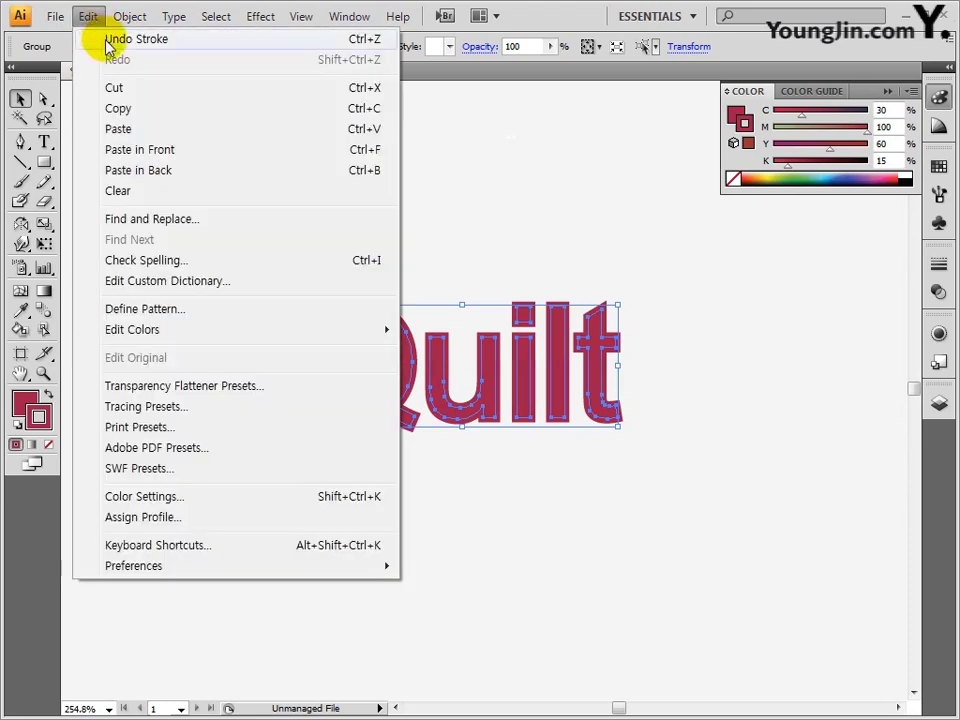
click(257, 140)
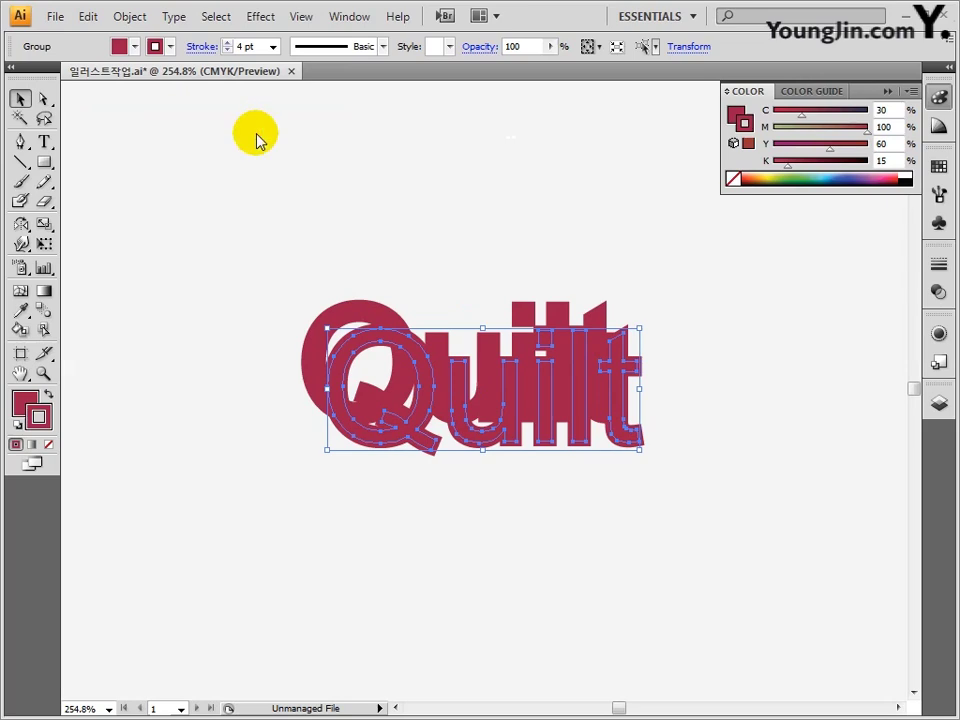
Fill the pasted Quilt copy with gray, C 0, M 0, Y 0, K 40.
double_click(27, 408)
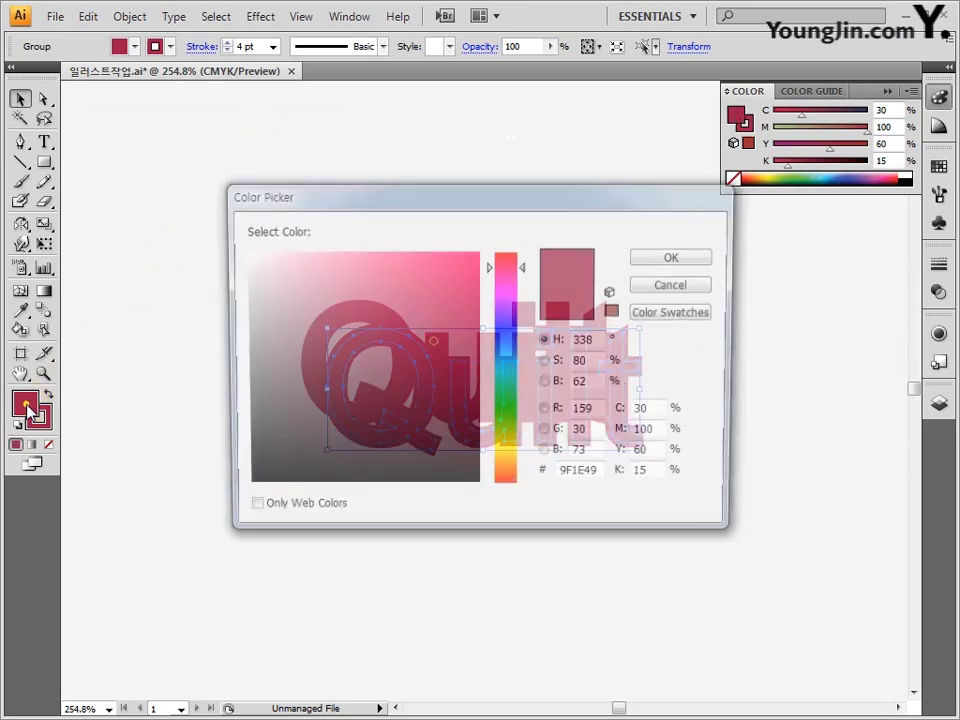
double_click(651, 411)
text(0)
key(Tab)
text(0)
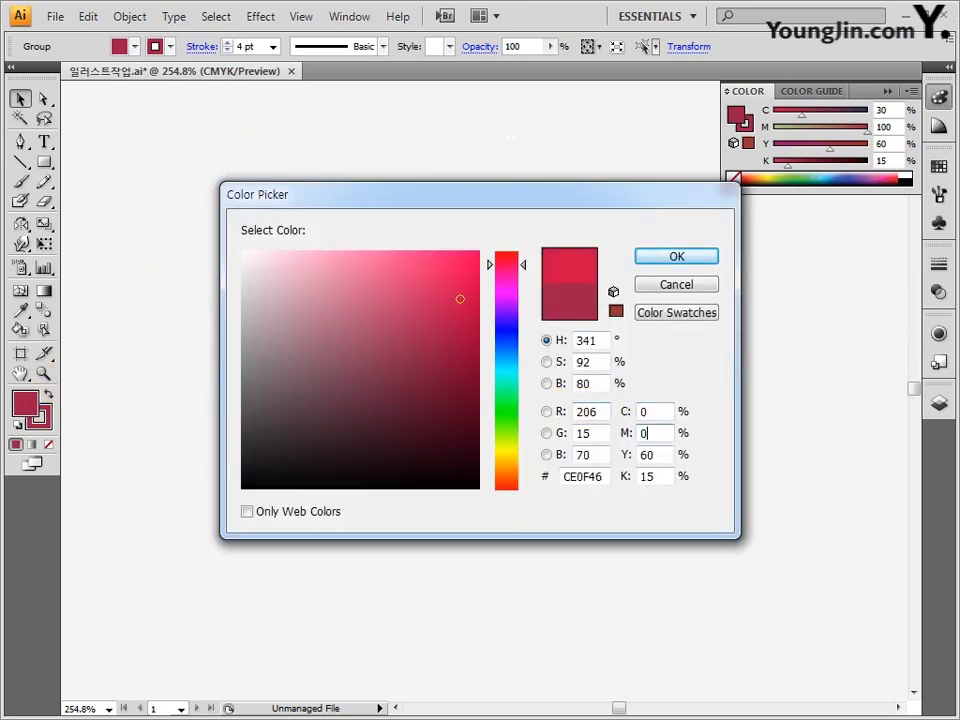
key(Tab)
text(0)
key(Tab)
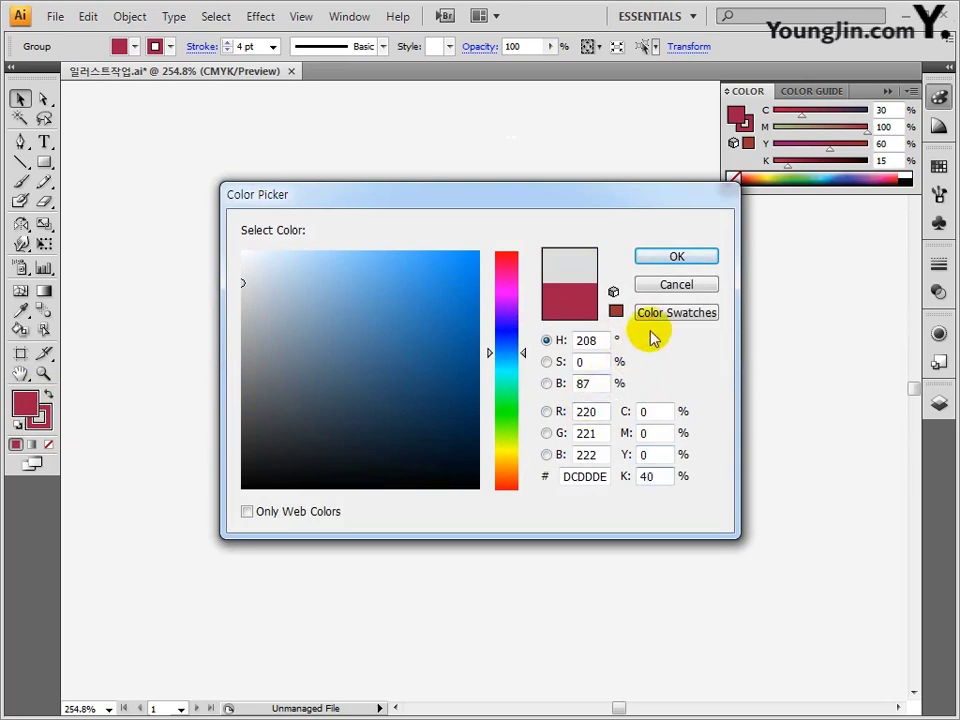
click(675, 262)
Set the pasted Quilt copy's stroke color to gray, C 0, M 0, Y 0, K 40.
click(39, 416)
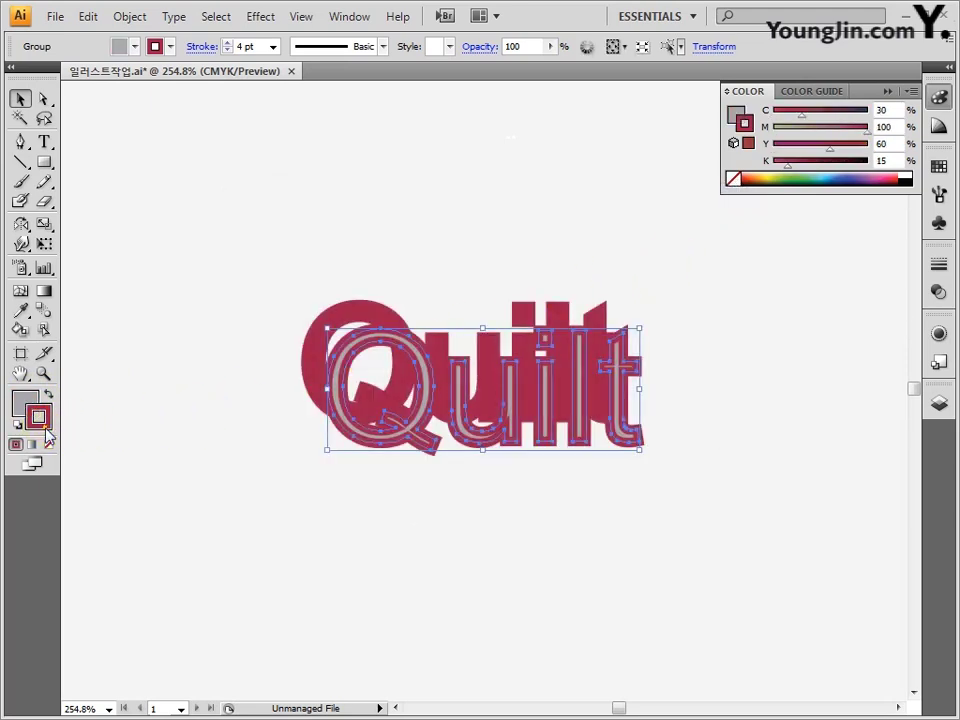
double_click(39, 416)
double_click(650, 412)
text(00)
key(Tab)
text(0)
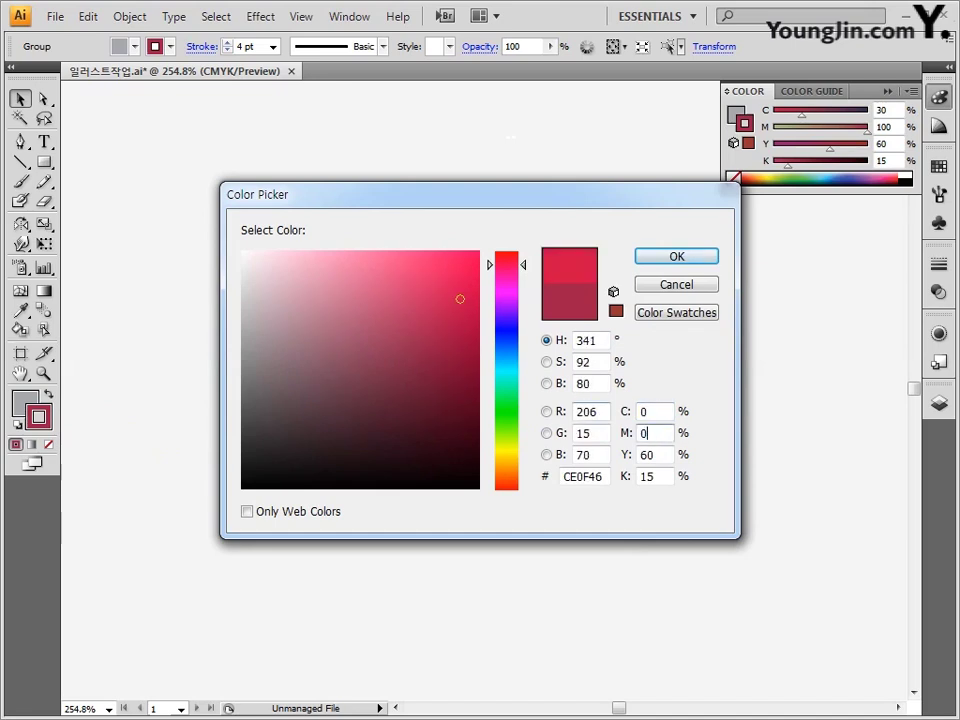
key(Tab)
text(0)
key(Tab)
text(40)
click(676, 257)
Increase the gray Quilt copy's stroke weight to 7 pt.
click(226, 43)
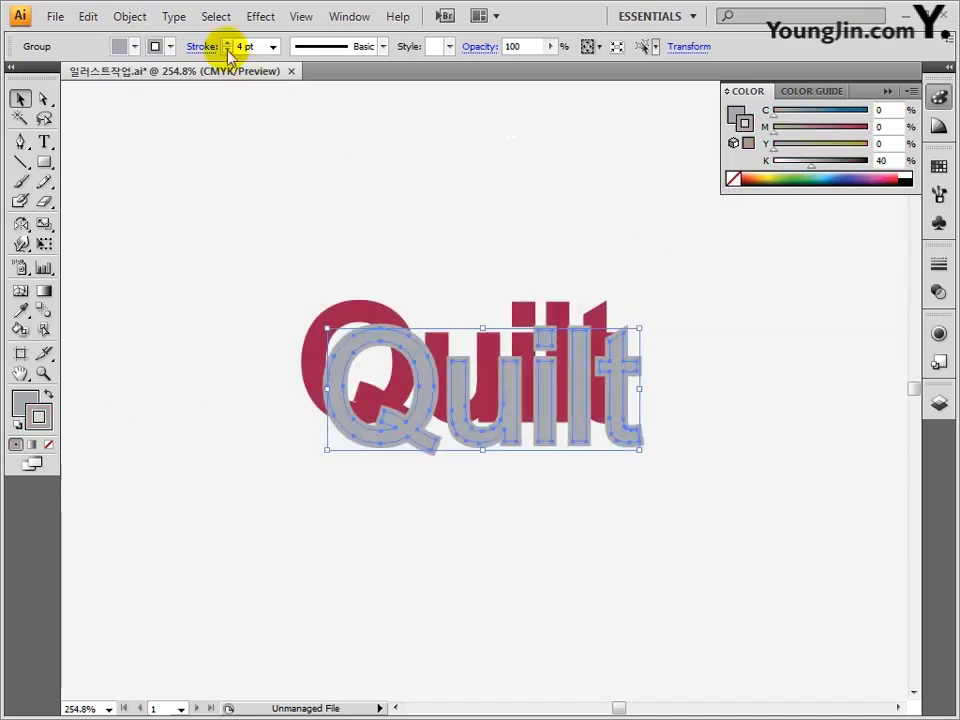
click(226, 43)
click(226, 43)
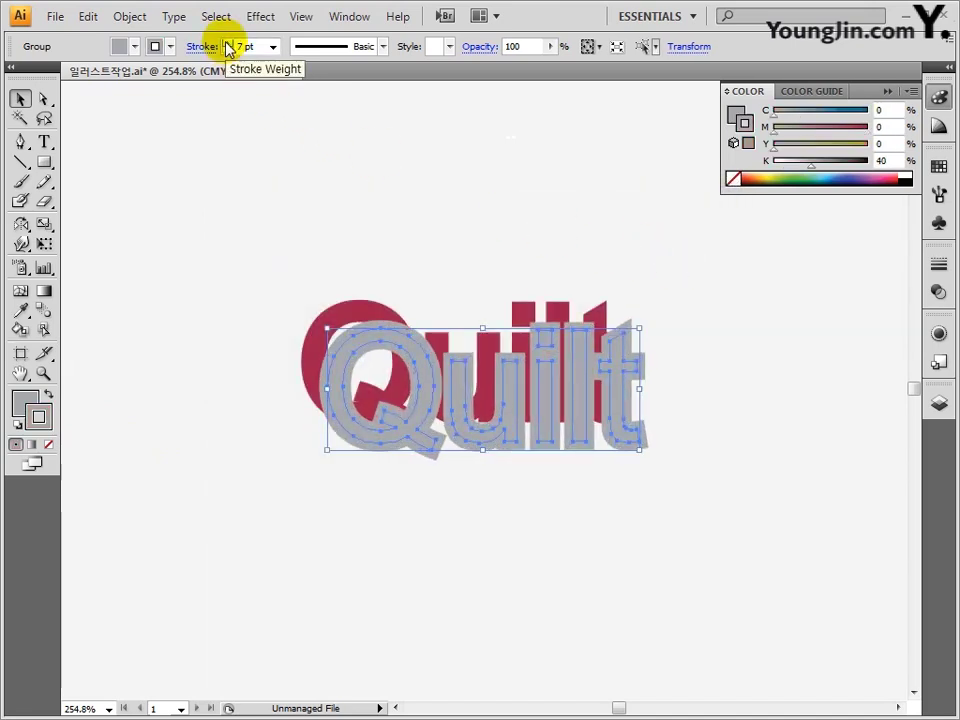
Bring the red Quilt lettering to the front of the gray copy.
click(366, 313)
right_click(366, 313)
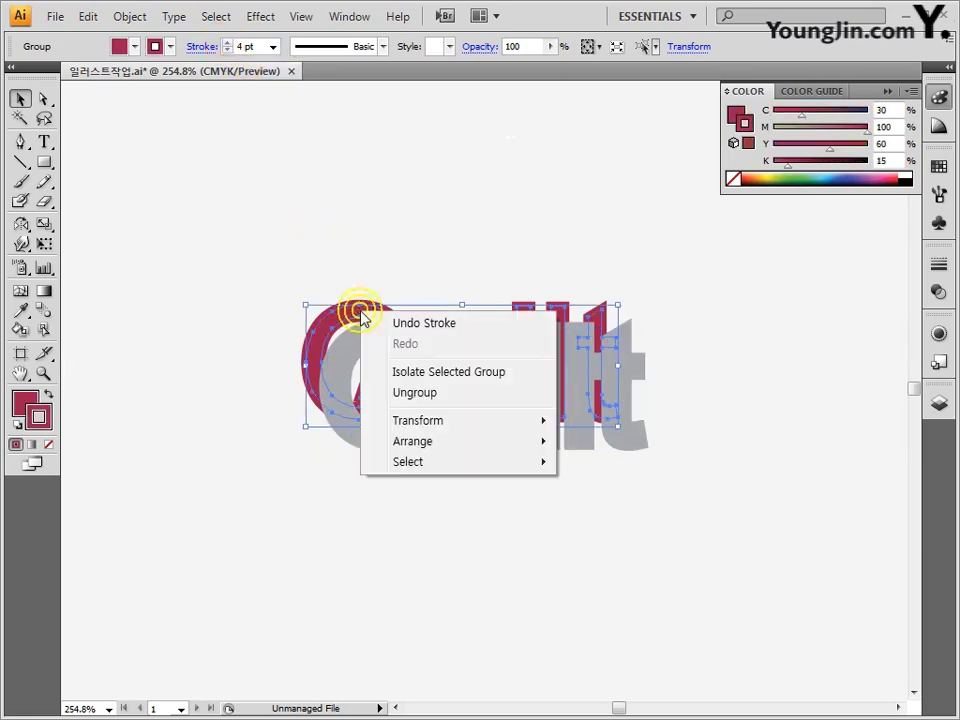
mouse_move(395, 450)
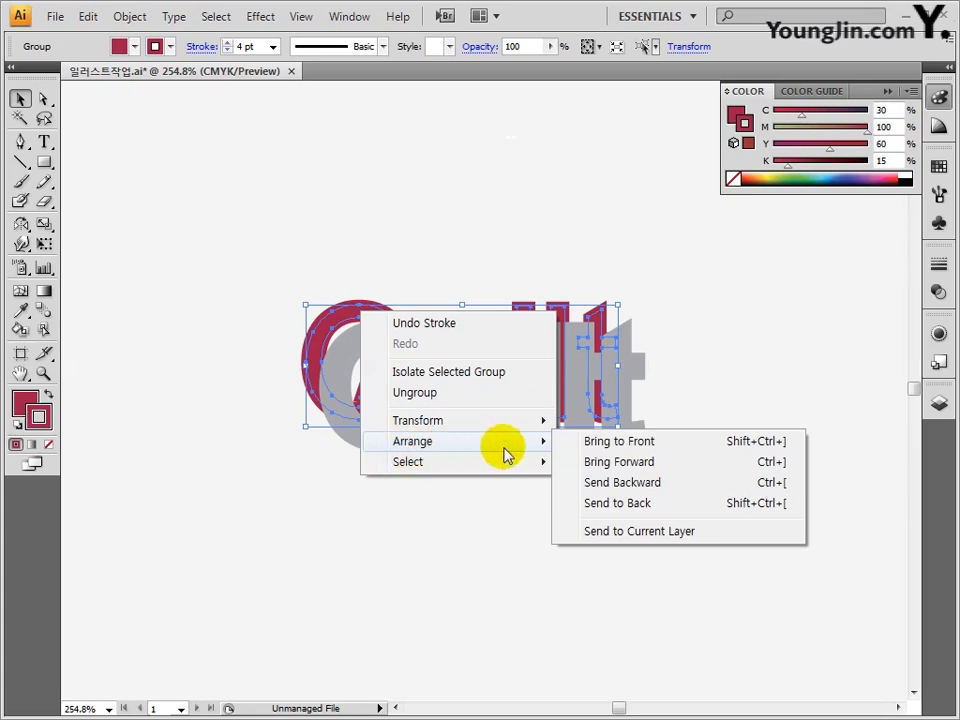
click(619, 441)
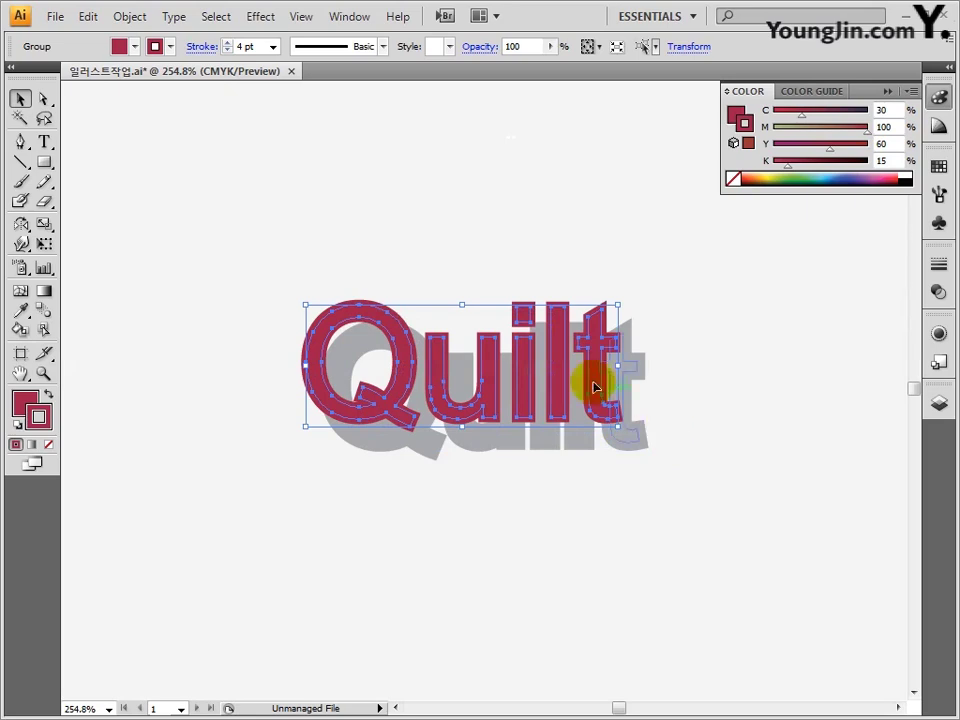
Center the red and gray Quilt lettering on each other horizontally and vertically, aligning to the selection.
drag(245, 225, 694, 514)
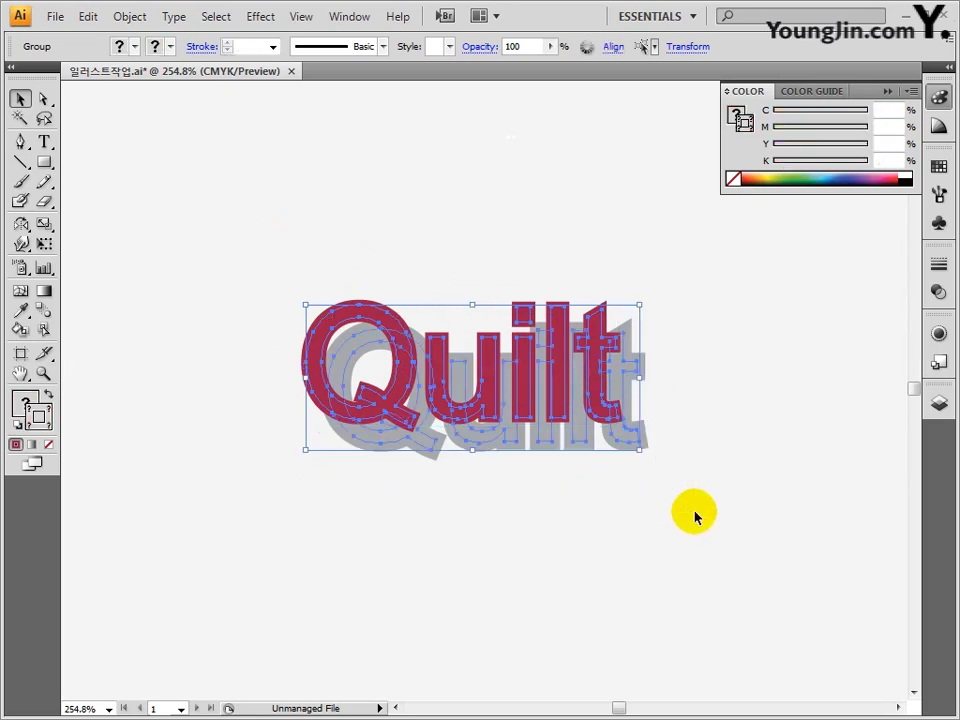
click(350, 16)
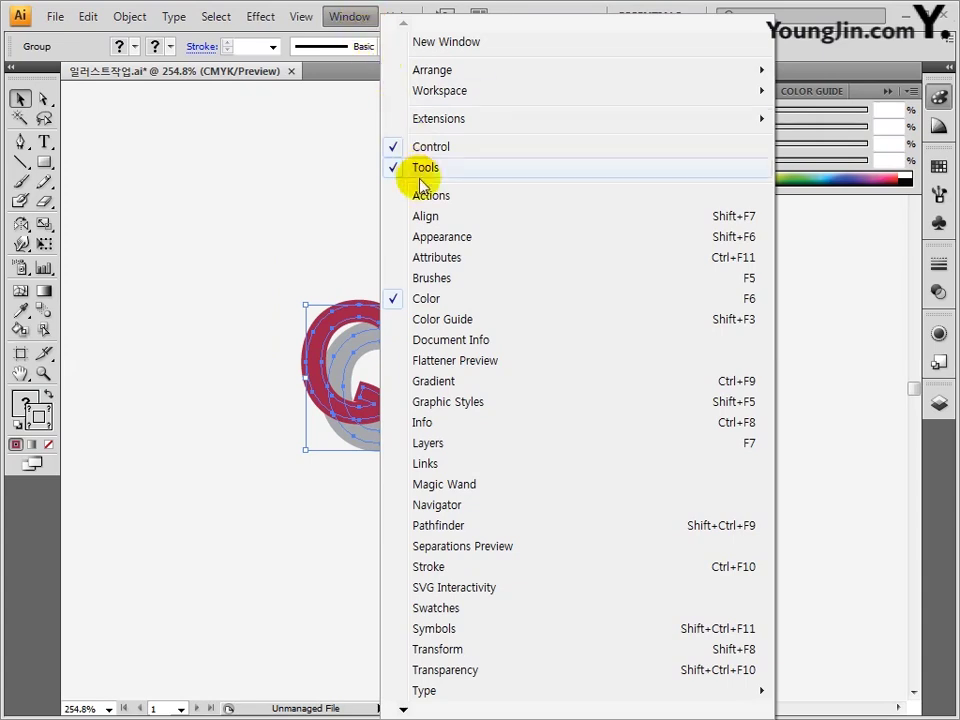
click(428, 216)
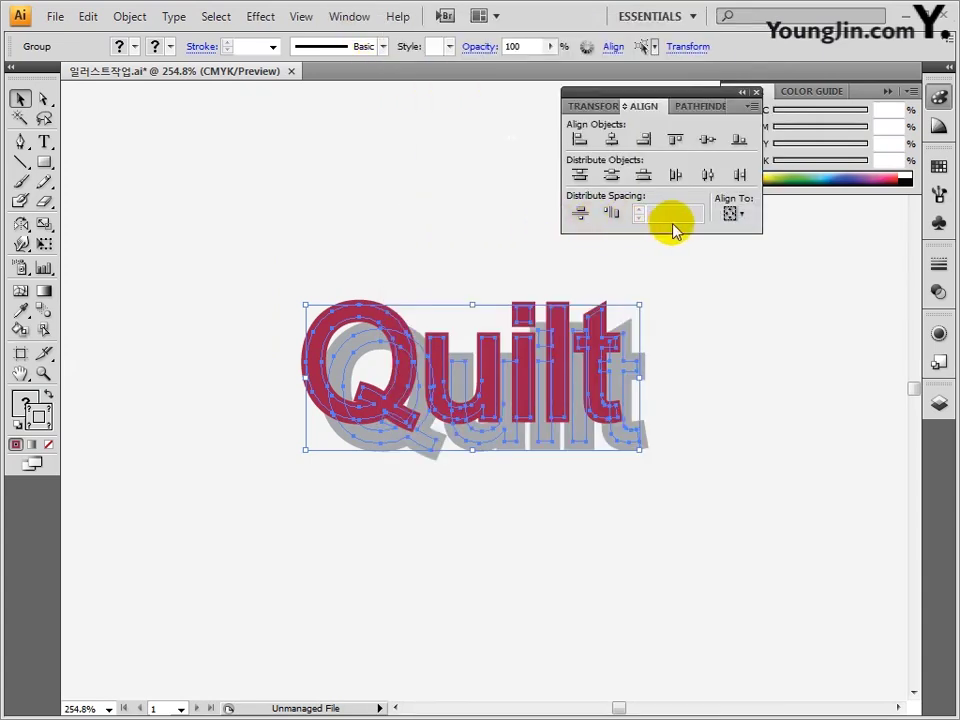
click(735, 216)
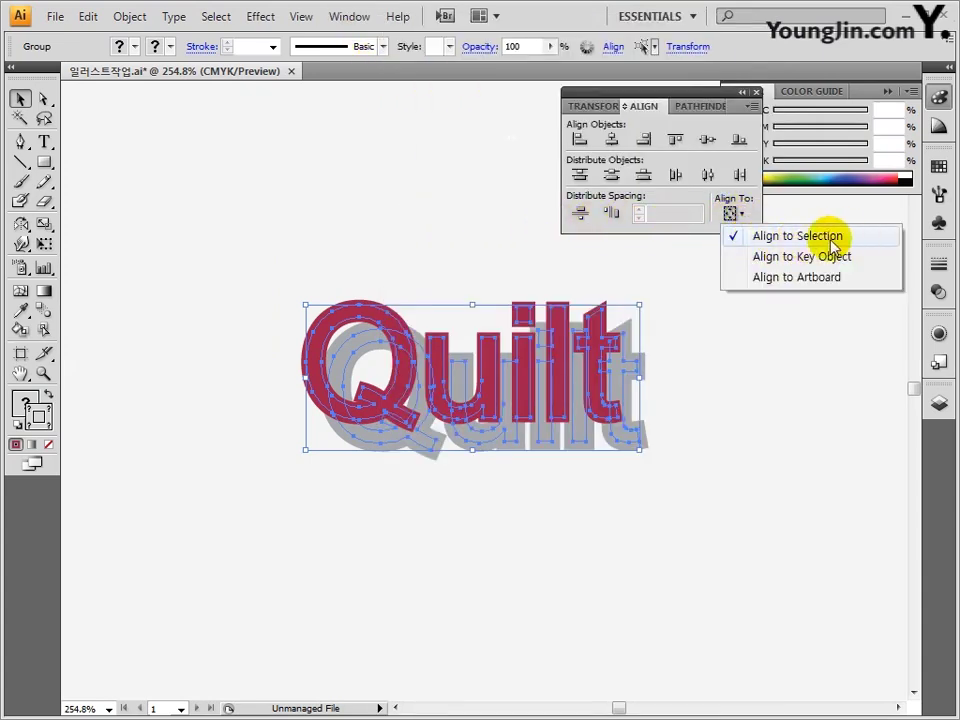
click(757, 238)
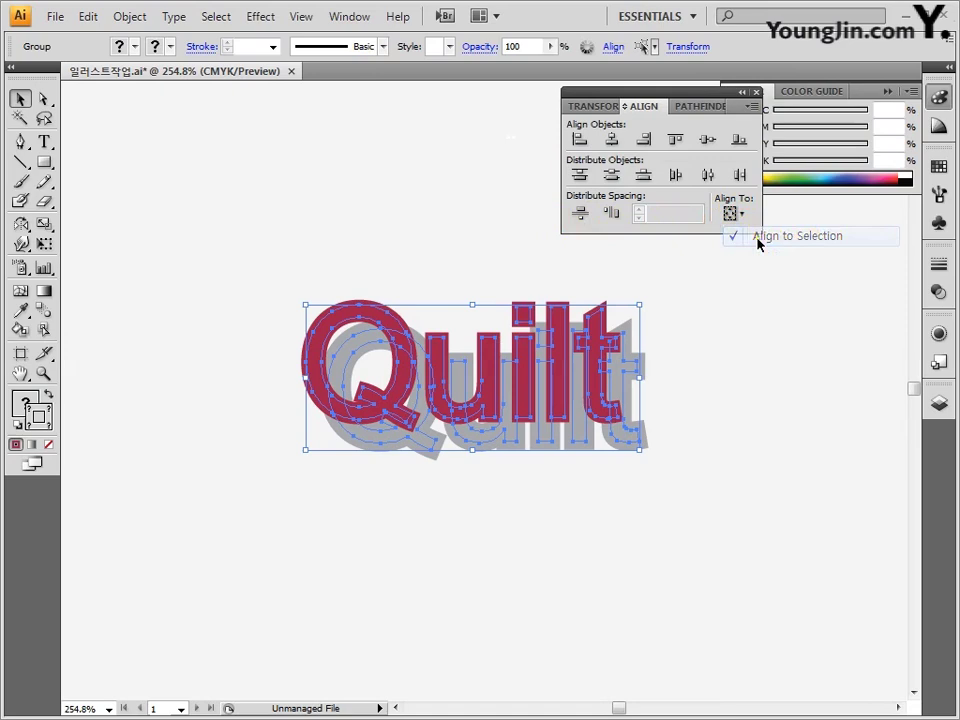
click(612, 140)
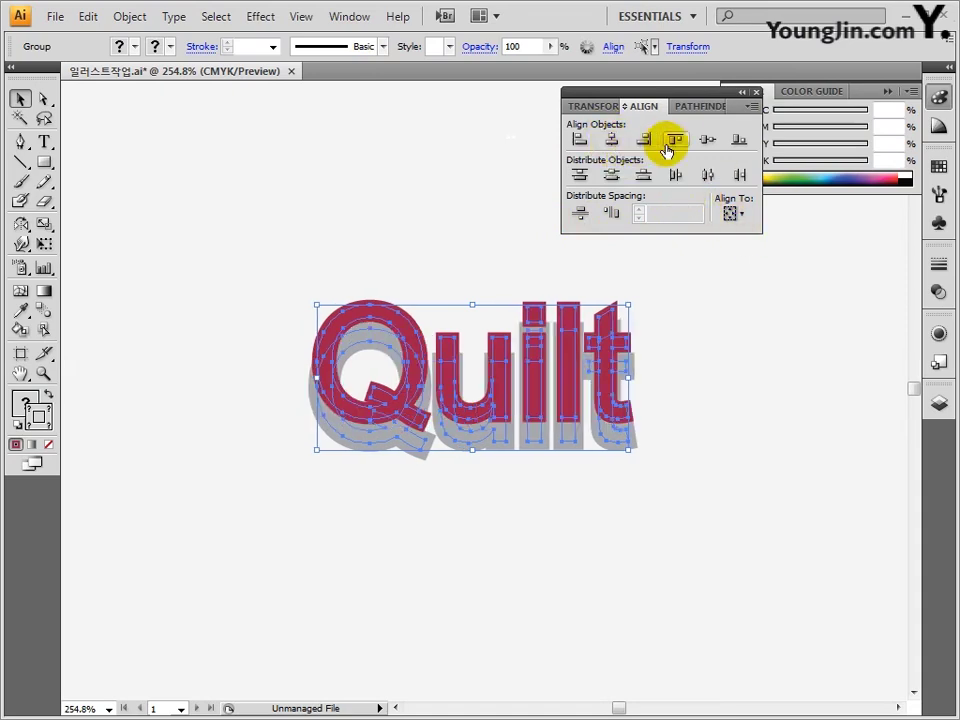
click(708, 140)
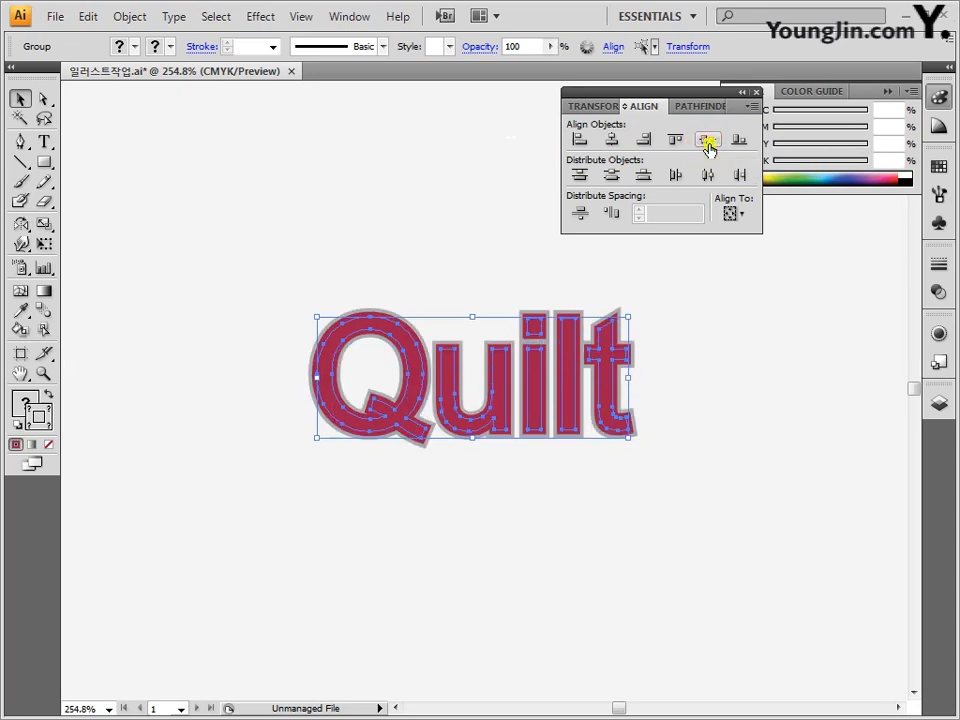
click(756, 92)
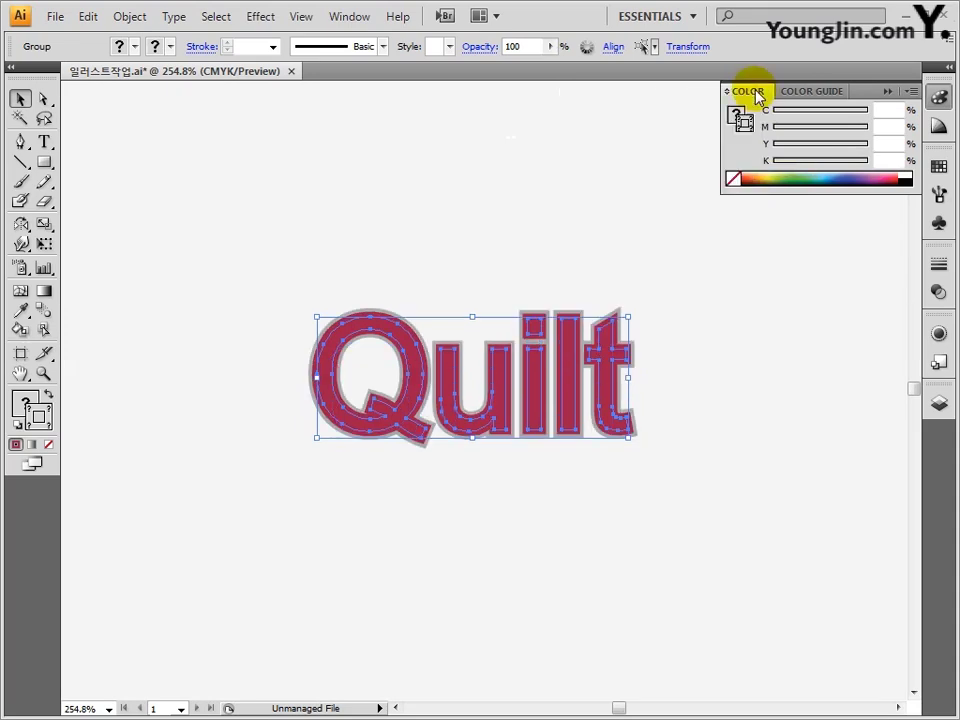
click(457, 212)
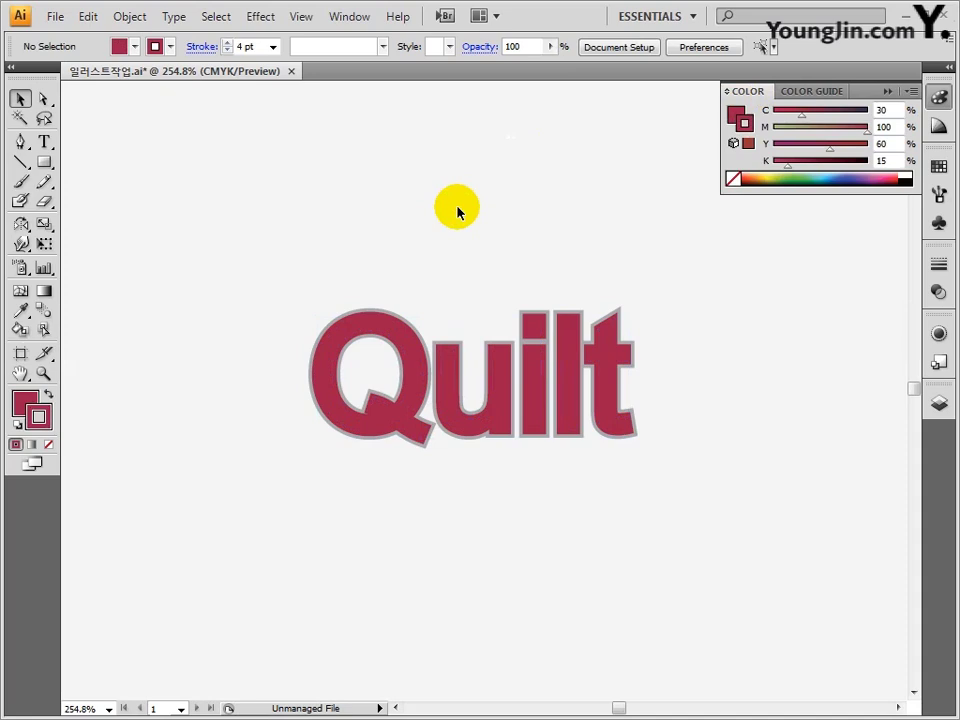
Draw a very short horizontal line in the empty area above the lettering and set its stroke weight to 1 pt.
key(ctrl+plus)
key(ctrl+plus)
key(ctrl+plus)
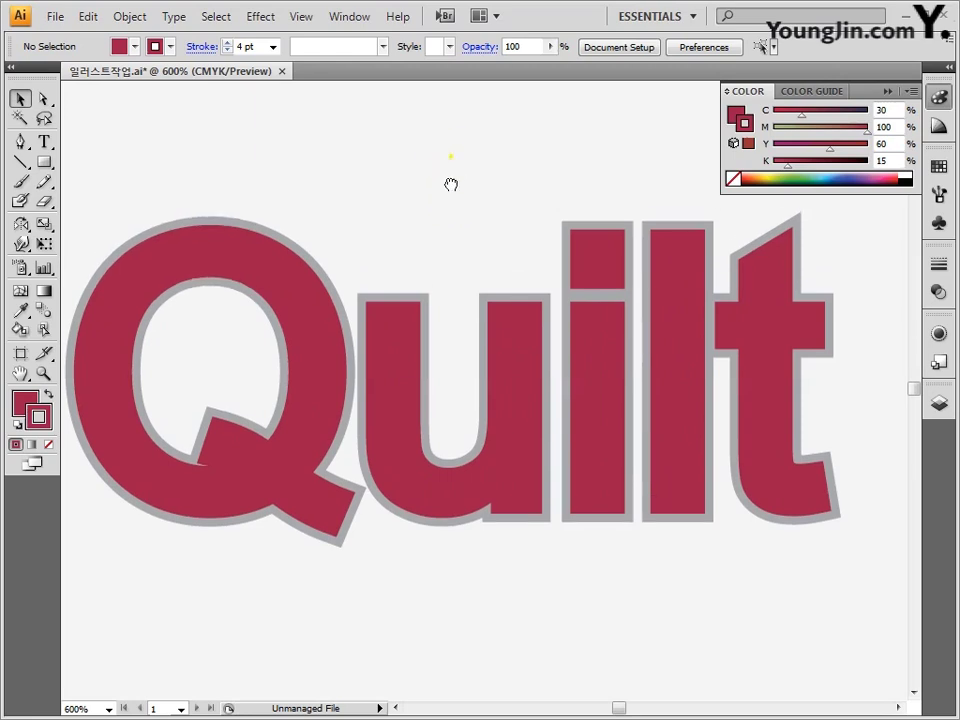
drag(450, 184, 450, 465)
key(ctrl+plus)
key(ctrl+plus)
key(ctrl+plus)
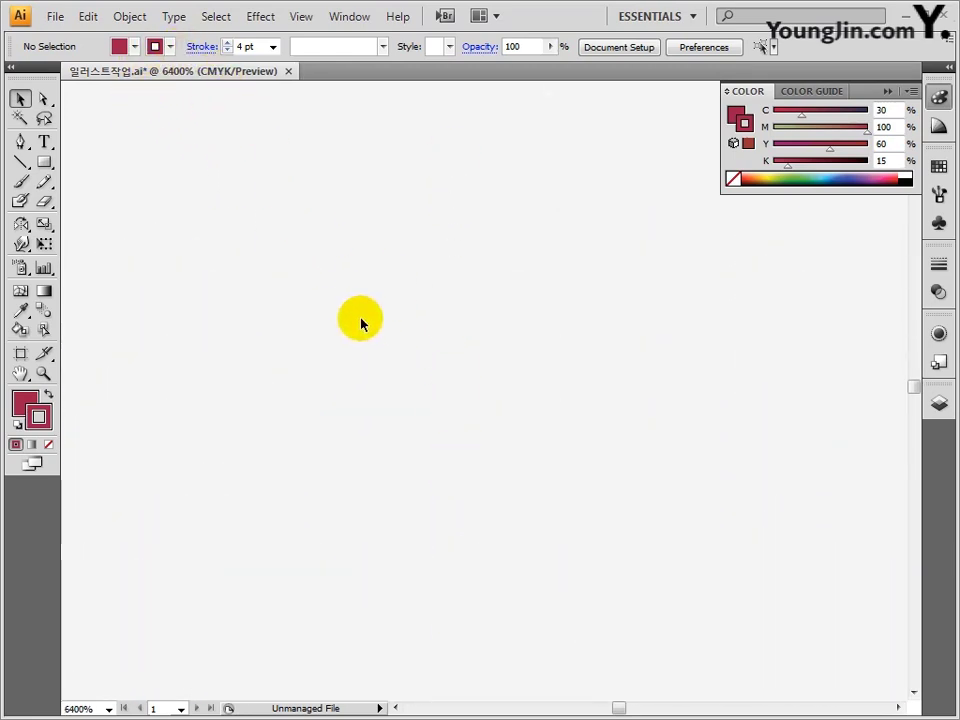
click(20, 162)
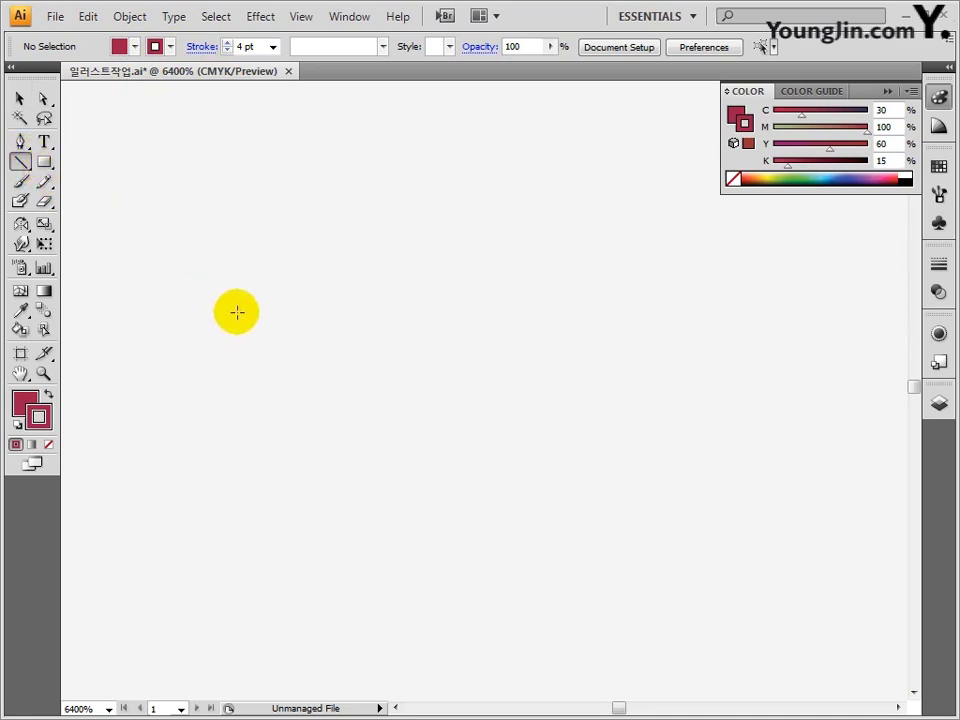
drag(300, 351, 450, 351)
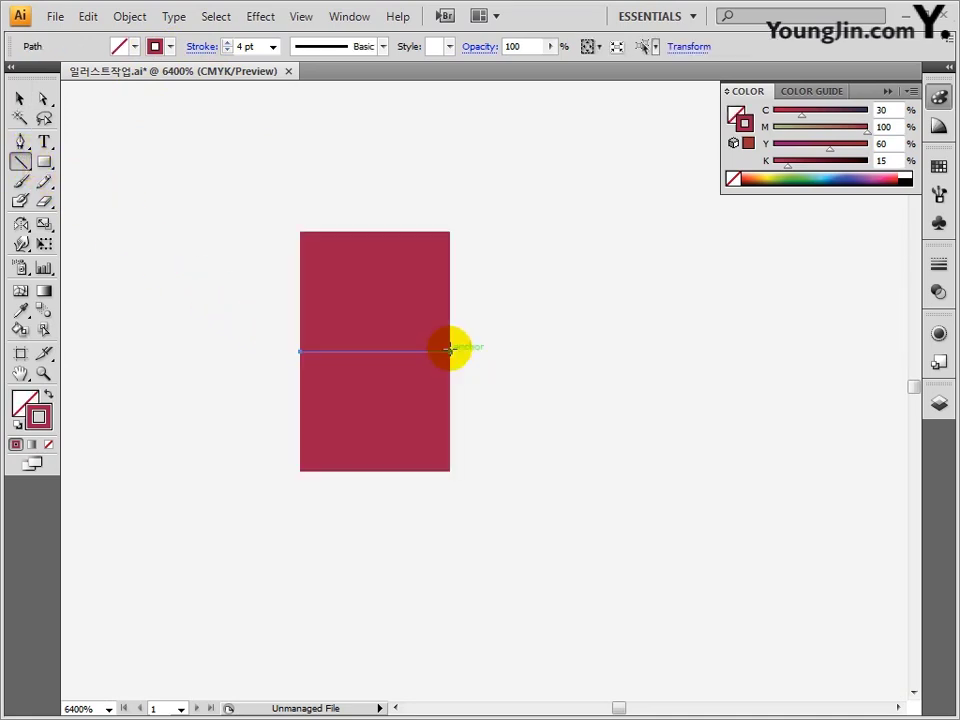
click(228, 51)
click(228, 51)
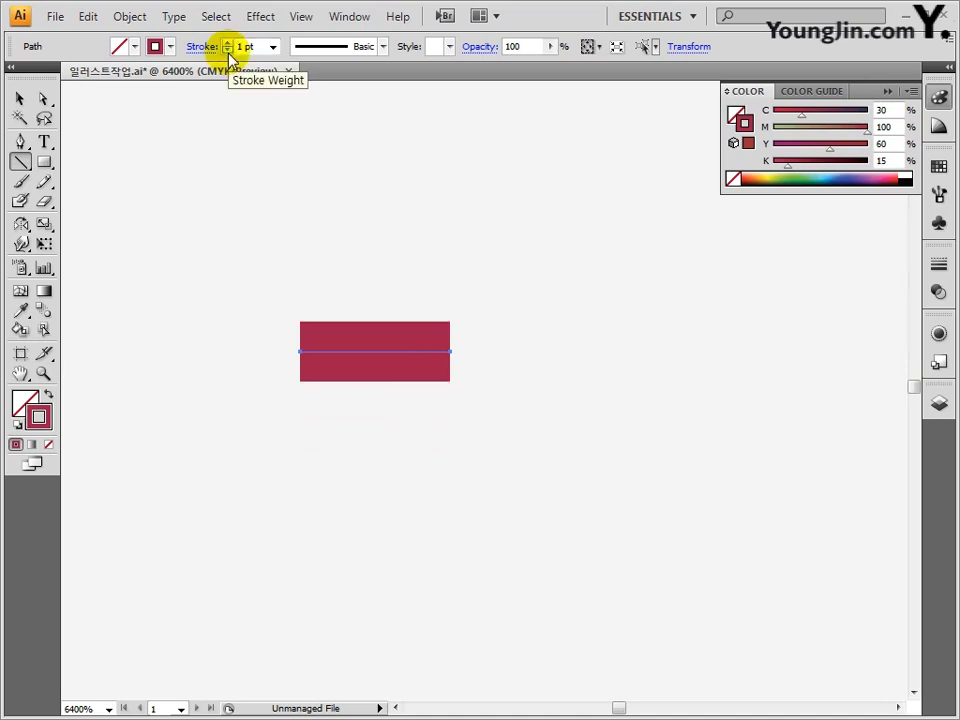
Shorten the line slightly from its right end and place a duplicate beside it, leaving a small gap.
click(21, 99)
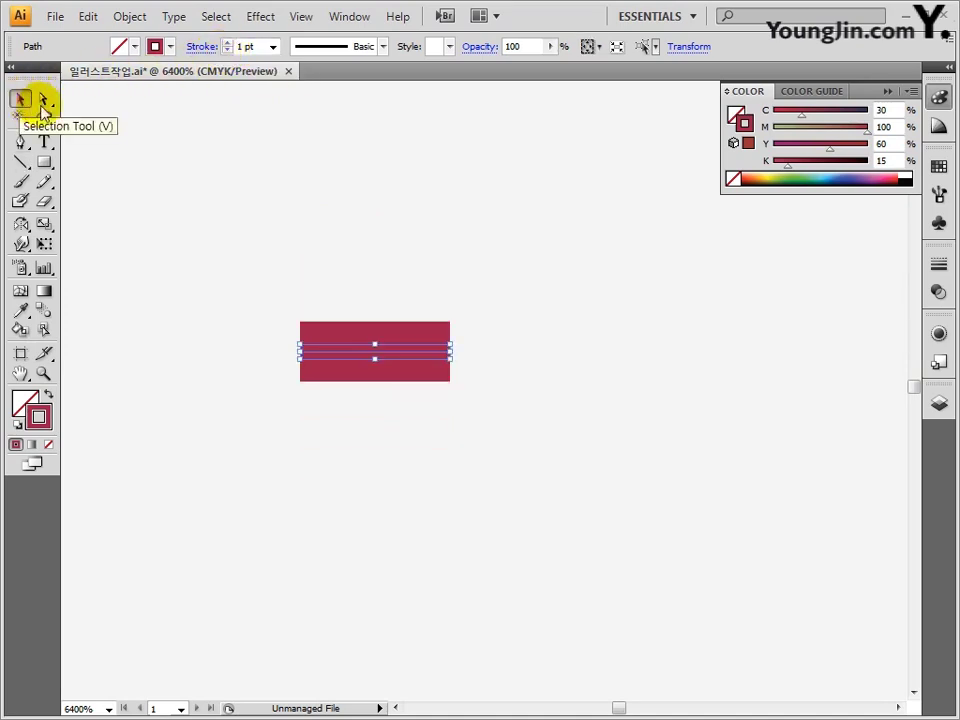
drag(450, 351, 416, 353)
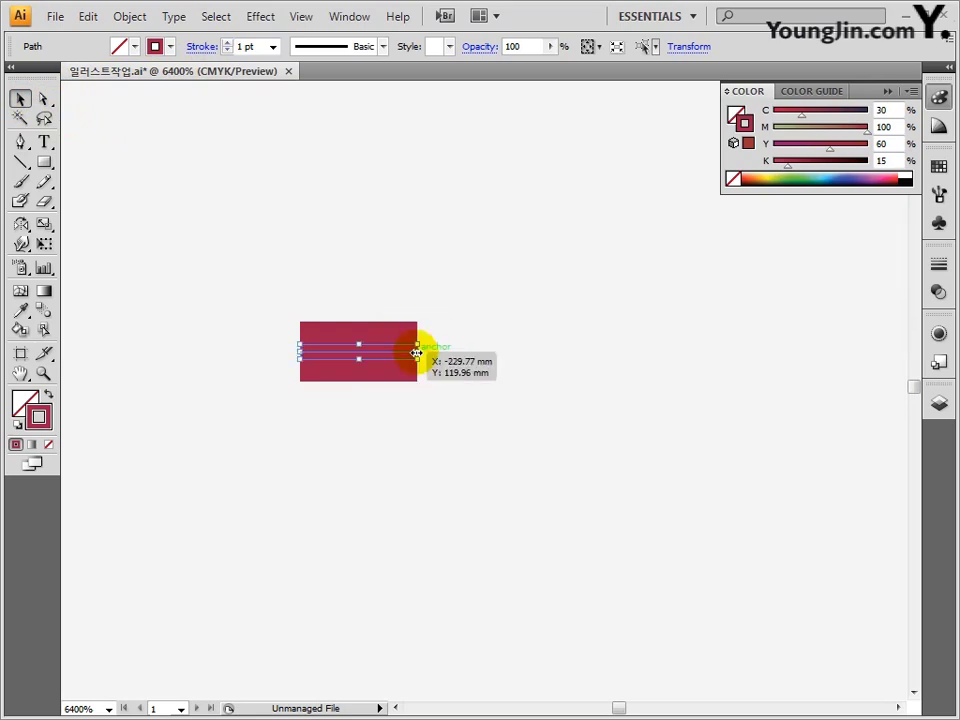
drag(379, 360, 558, 408)
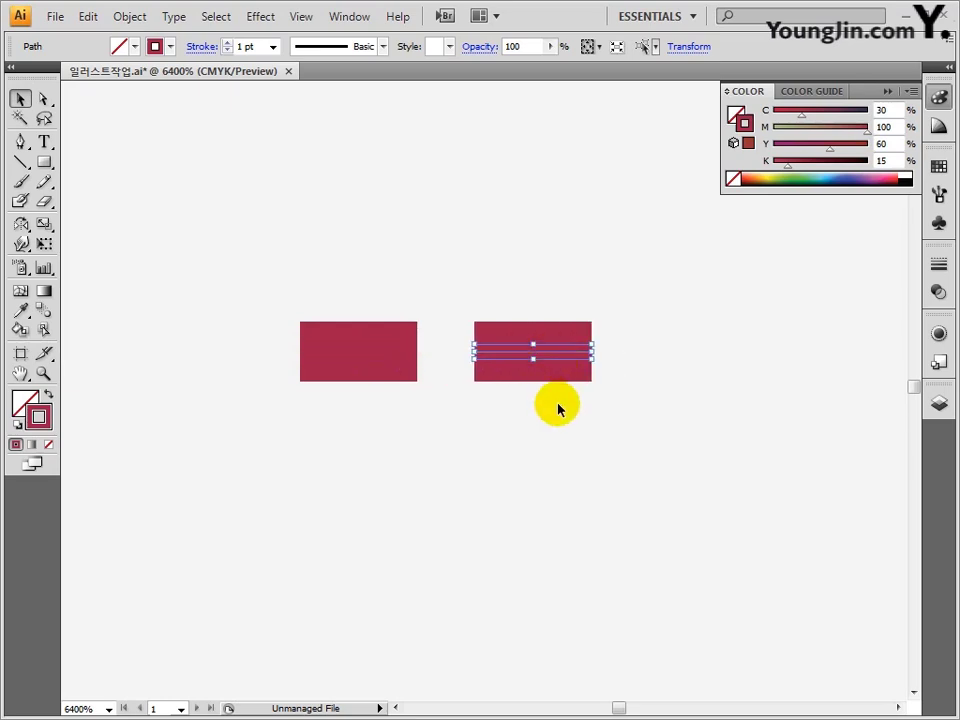
Set the stroke color of both short lines to white, C 0, M 0, Y 0, K 0.
drag(257, 267, 626, 493)
click(54, 426)
double_click(48, 418)
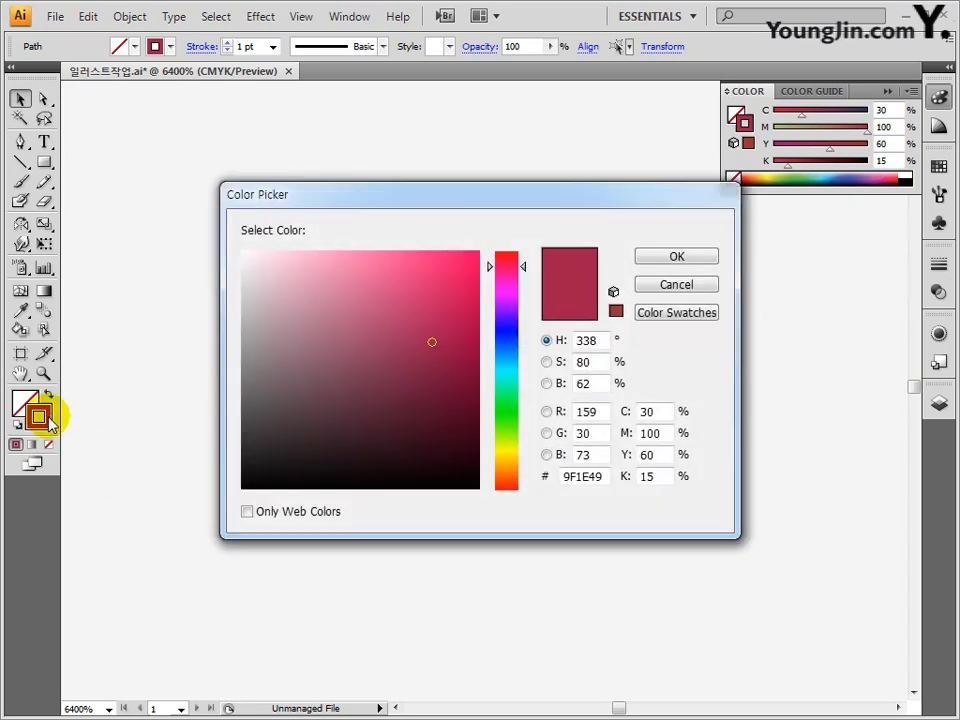
drag(661, 411, 613, 413)
text(0)
key(Tab)
text(0)
key(Tab)
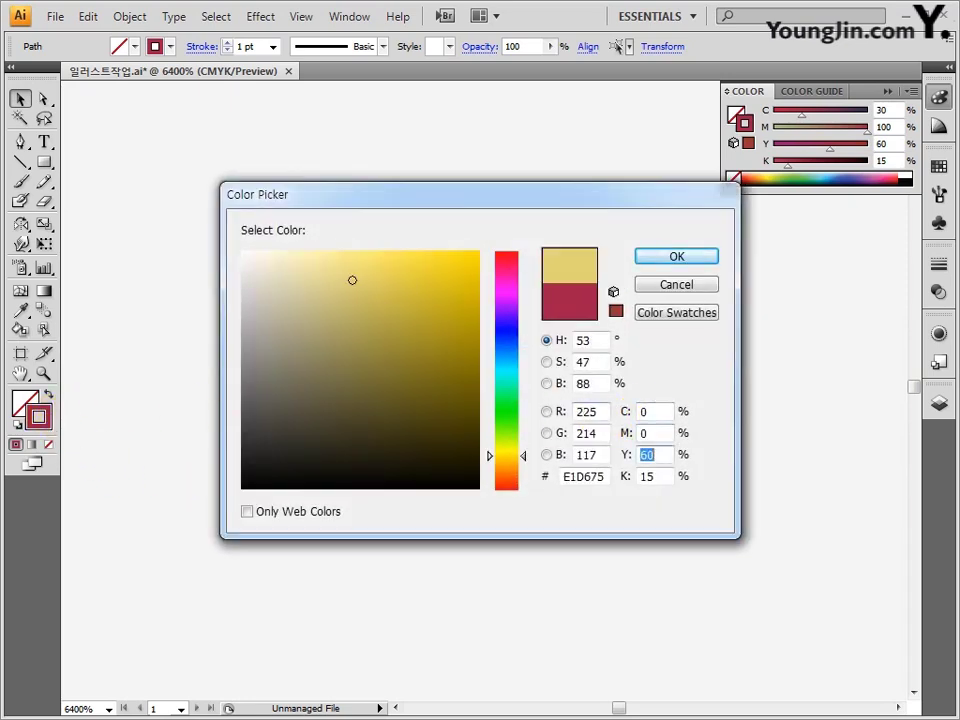
text(0)
key(Tab)
text(0)
click(669, 262)
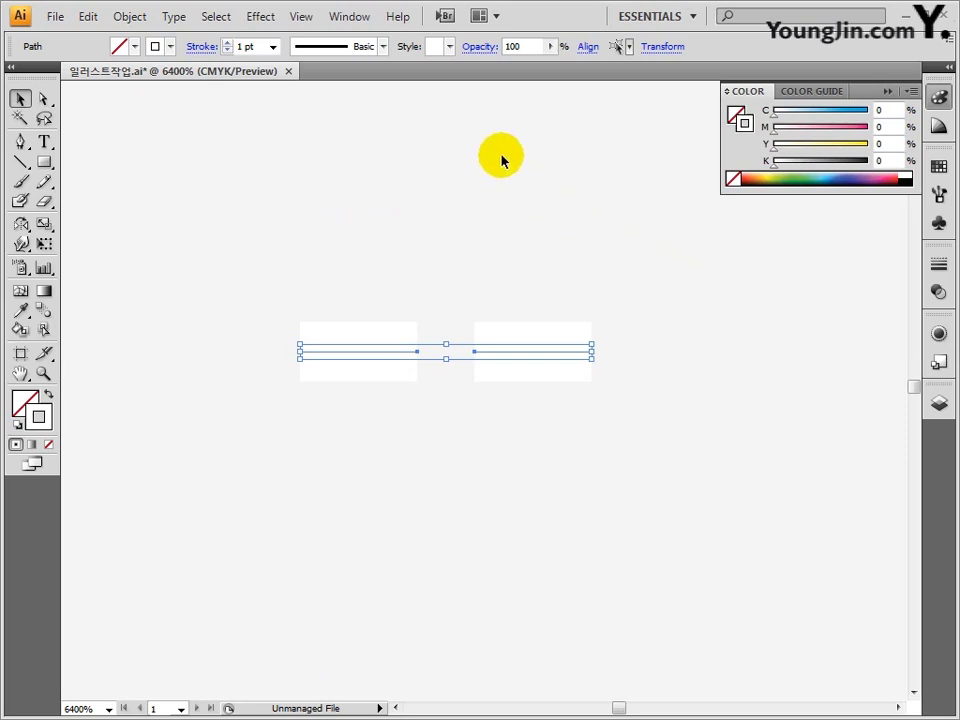
Create a new pattern brush from the two white dashes, keeping the default pattern brush options.
click(352, 17)
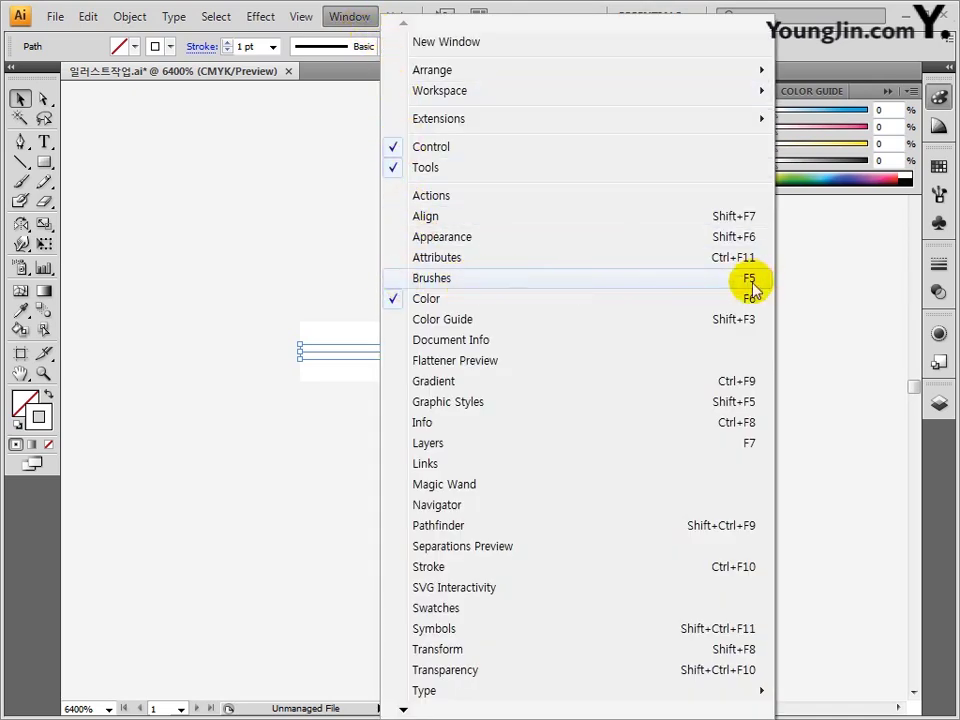
click(600, 284)
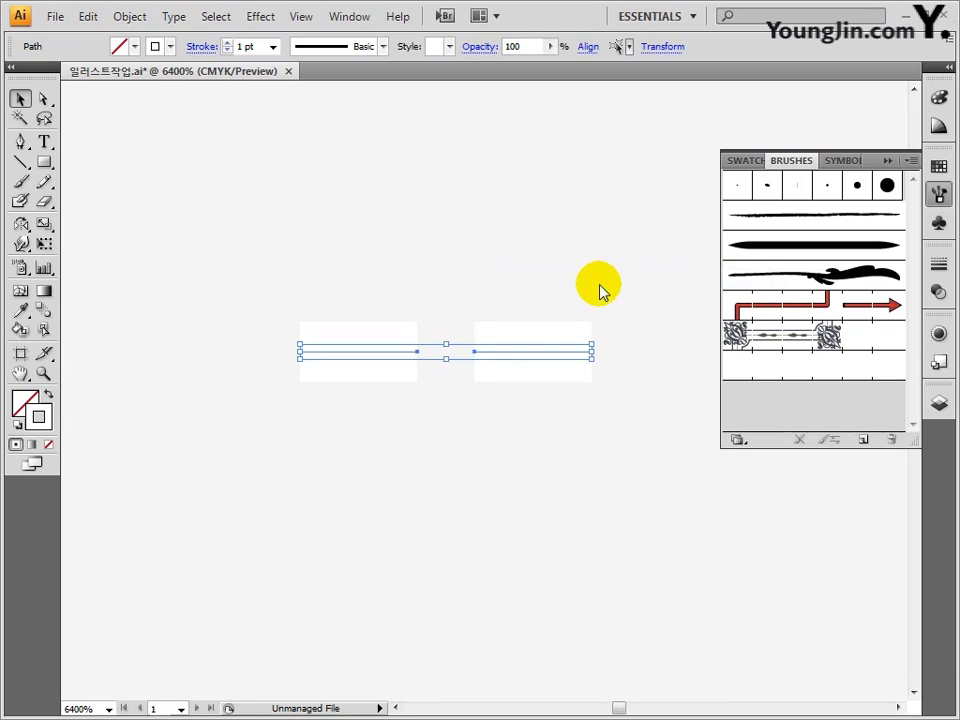
mouse_move(521, 356)
mouse_down()
mouse_move(690, 377)
mouse_move(823, 408)
mouse_up()
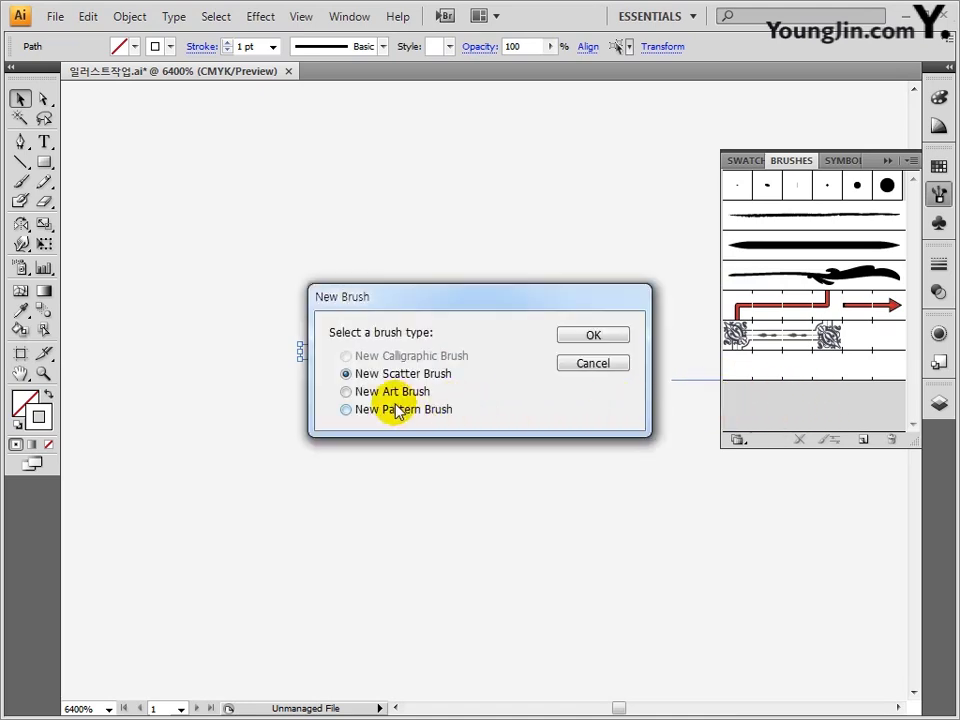
click(345, 413)
click(589, 338)
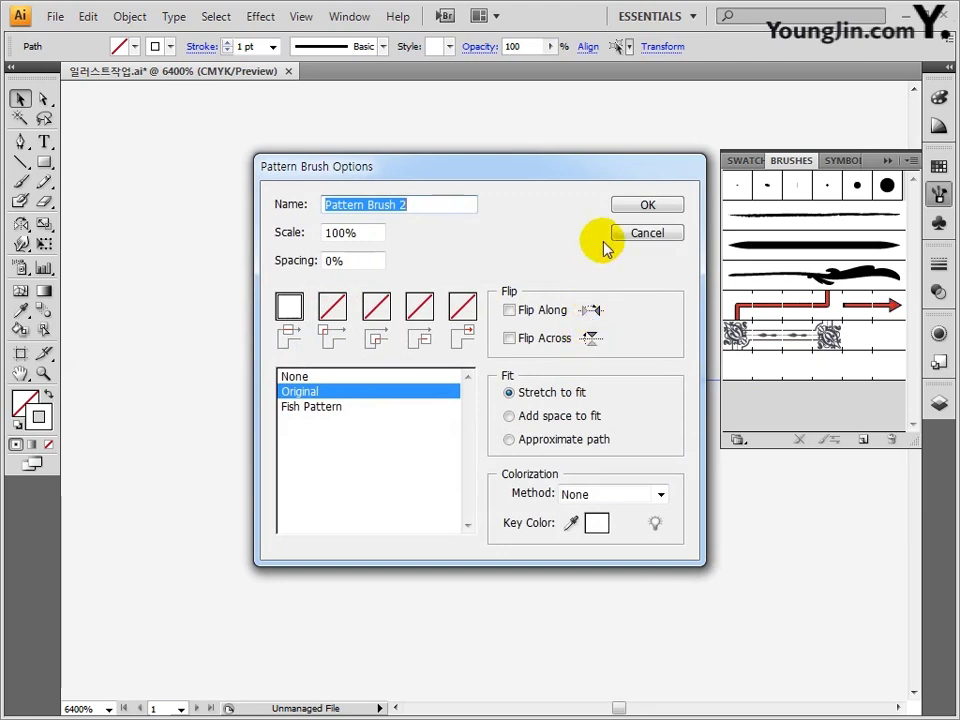
click(639, 207)
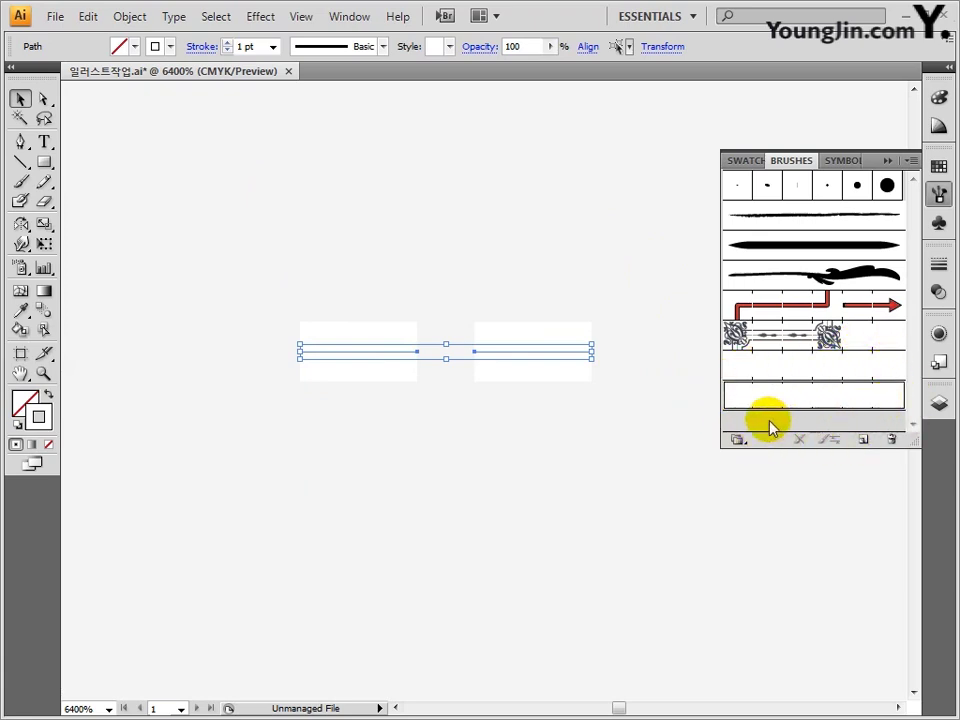
Duplicate the red Quilt lettering straight down, placing the copy below the original.
key(ctrl+minus)
key(ctrl+minus)
key(ctrl+minus)
key(ctrl+minus)
key(ctrl+minus)
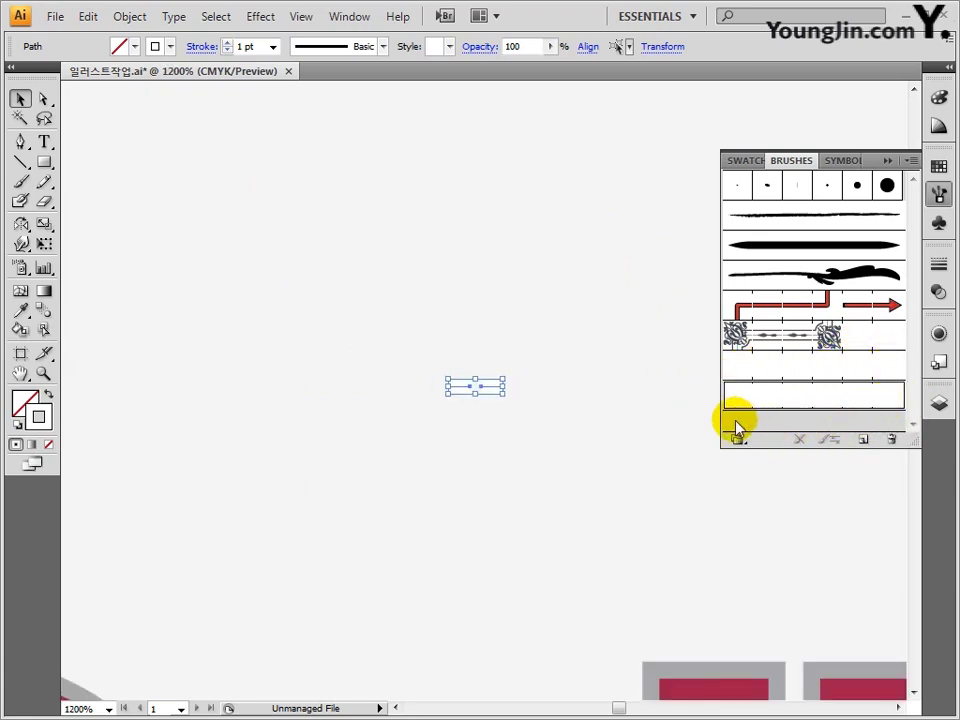
key(ctrl+minus)
key(ctrl+minus)
key(ctrl+minus)
drag(610, 416, 573, 224)
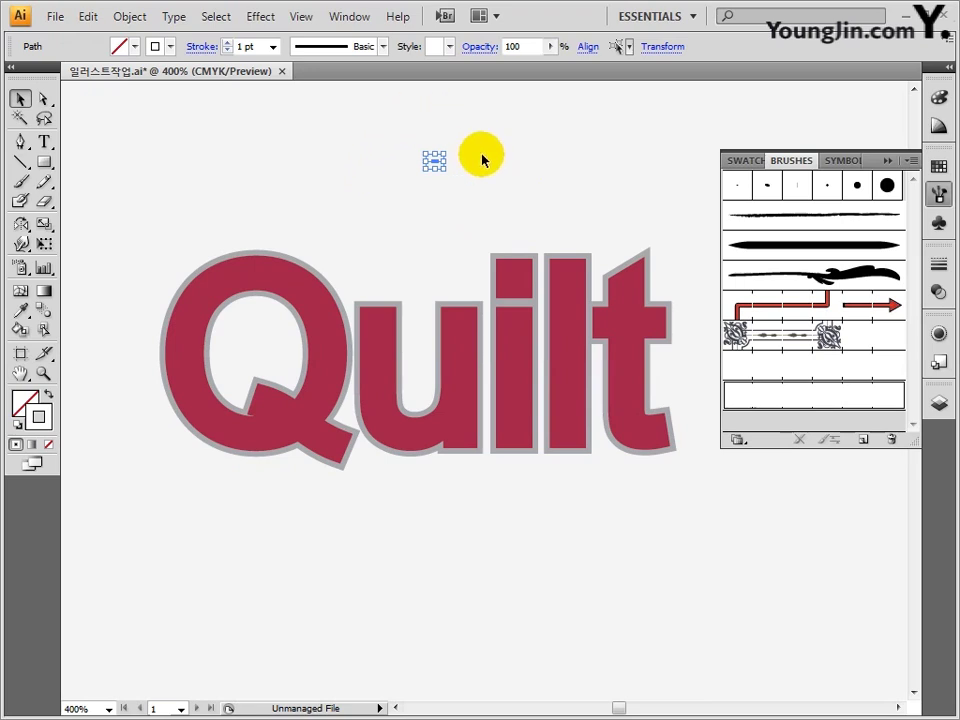
click(477, 202)
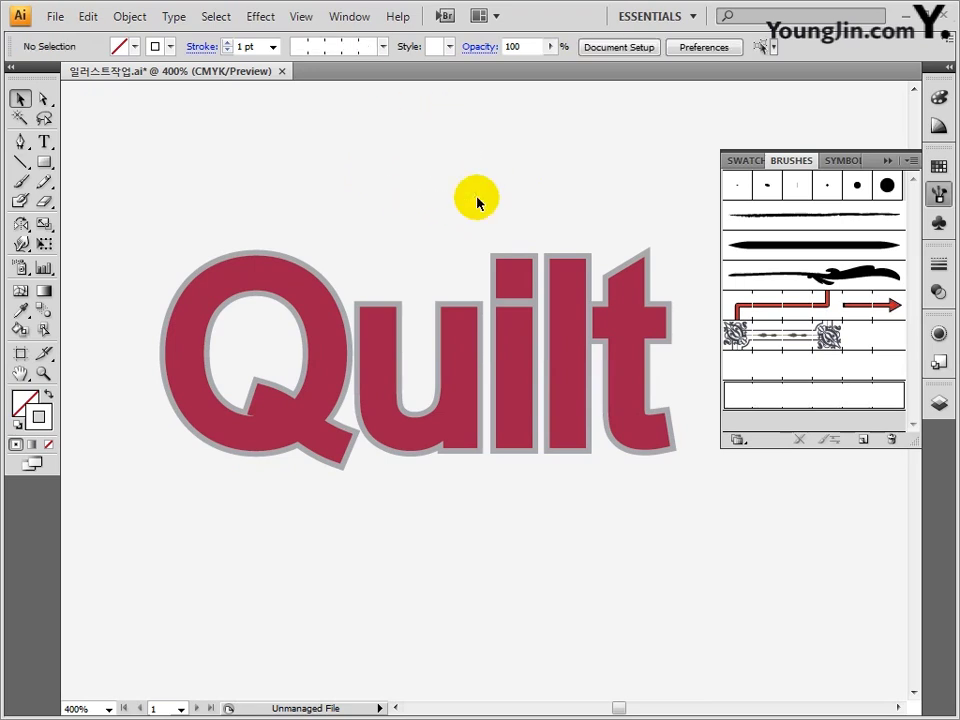
drag(474, 339, 468, 550)
drag(475, 518, 475, 413)
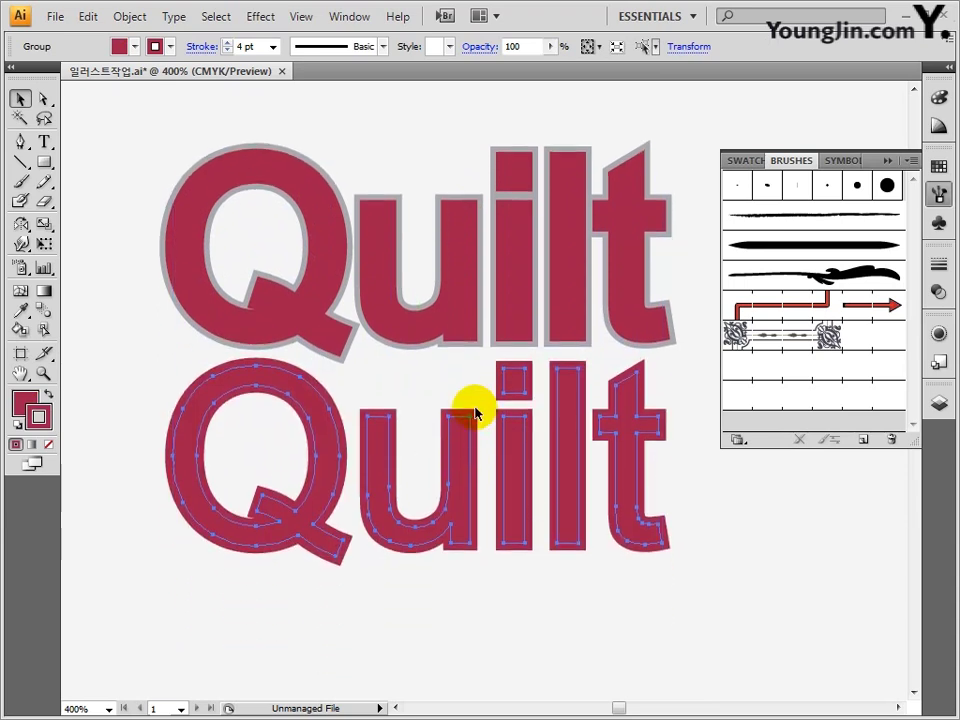
Remove the fill from the lower Quilt copy and apply the new white dash pattern brush to its outlines.
click(25, 403)
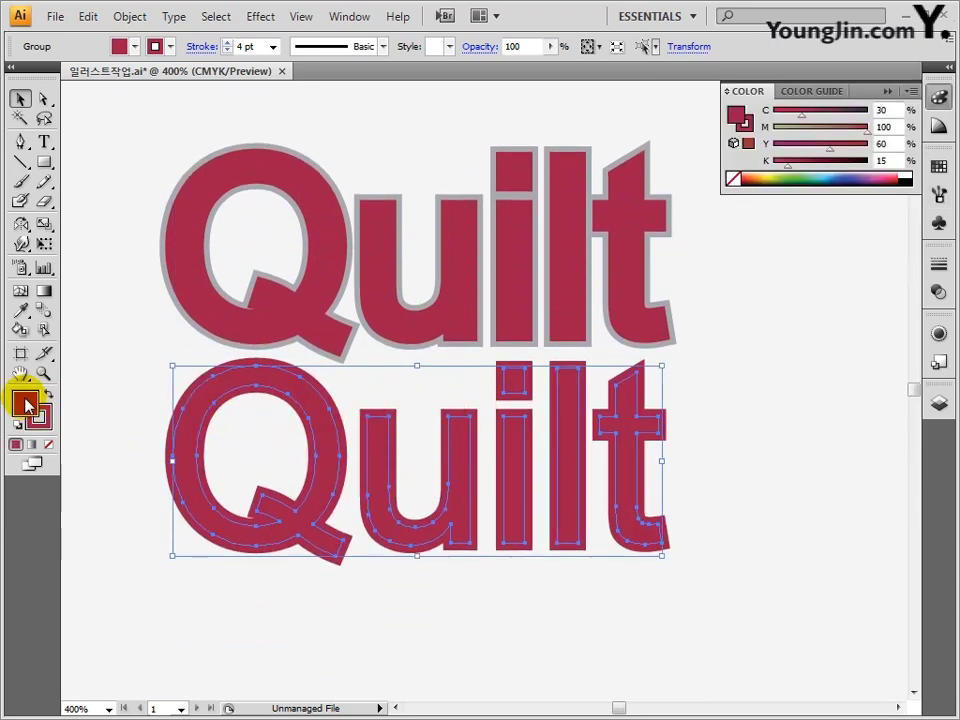
click(48, 444)
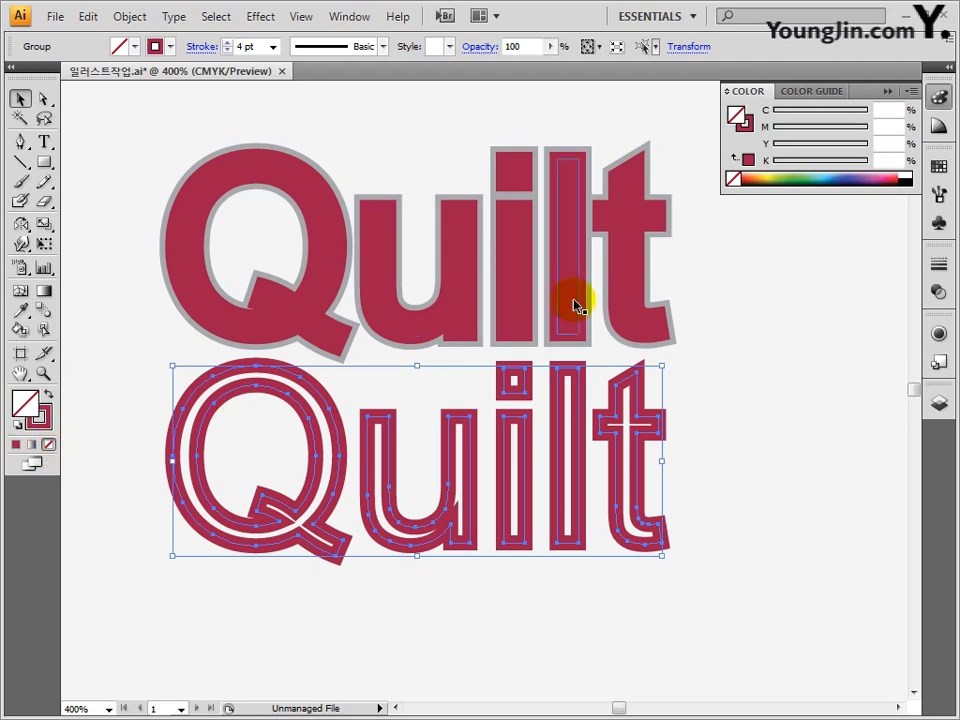
click(940, 195)
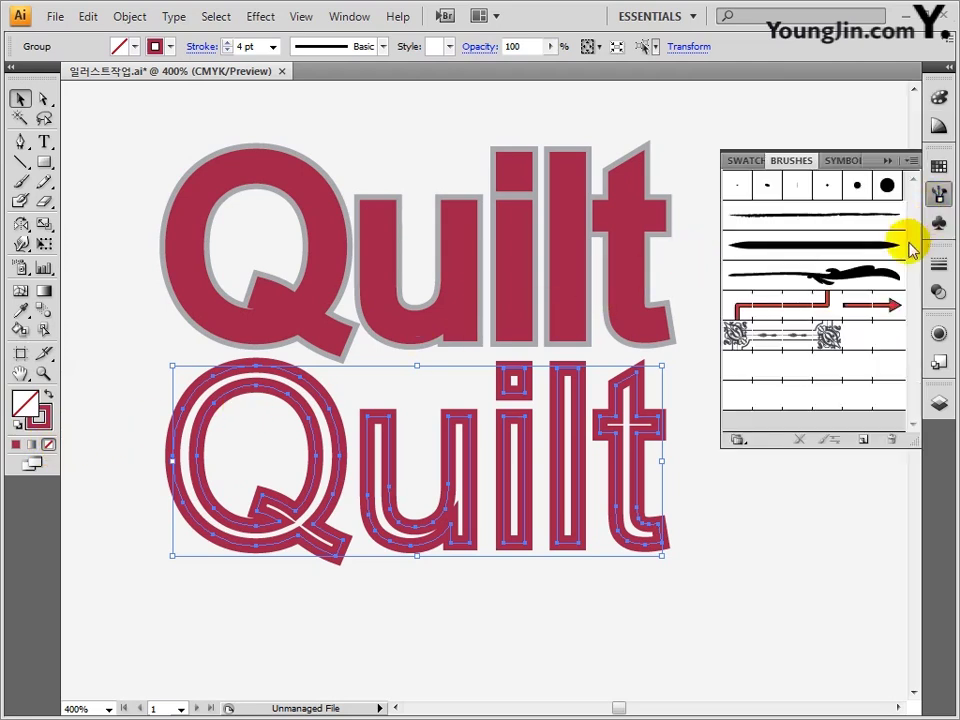
click(799, 396)
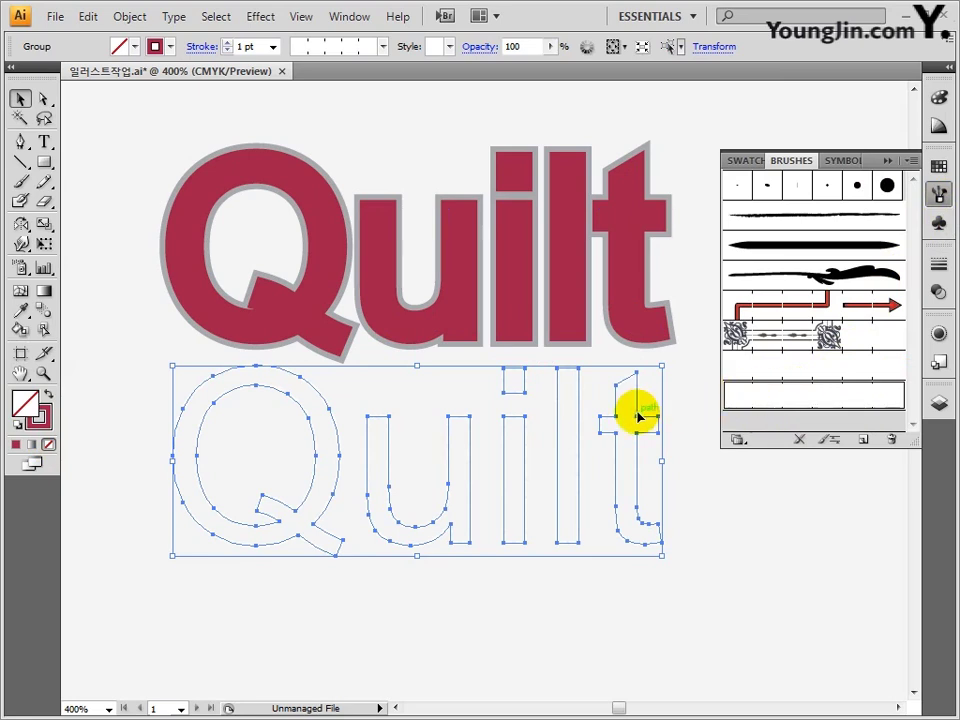
Move the dashed Quilt outline up onto the red lettering as stitching, and deselect it.
mouse_move(641, 410)
mouse_down()
mouse_move(635, 216)
mouse_move(646, 208)
mouse_up()
click(940, 193)
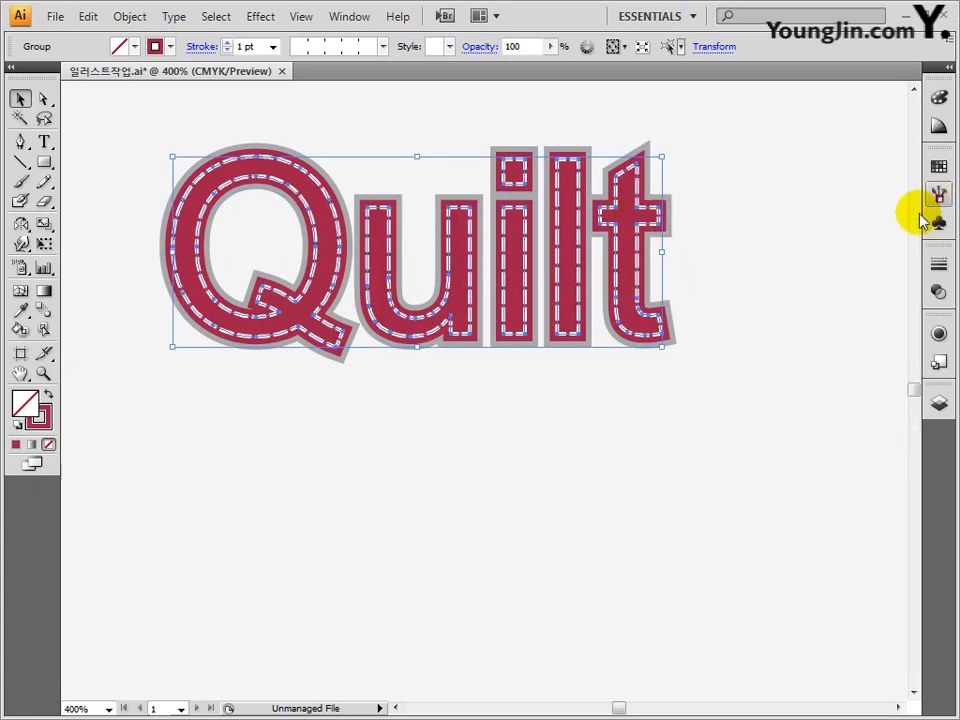
click(677, 421)
drag(574, 416, 623, 508)
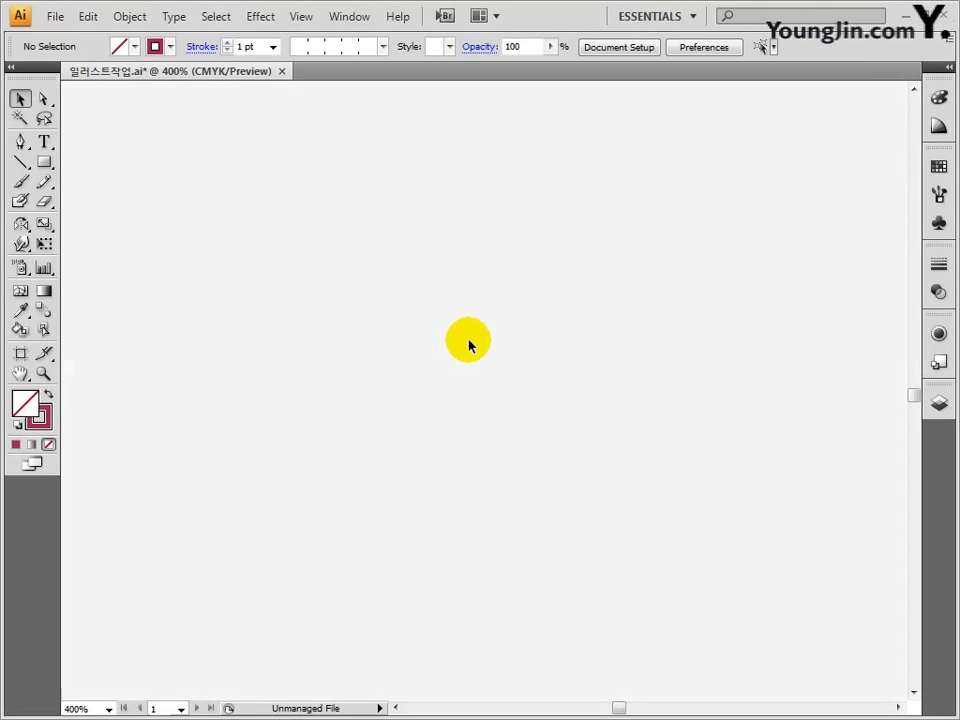
Draw a closed, pointed petal shape about 7.6 mm wide and 19.3 mm high with the Pen tool in an empty area.
click(20, 142)
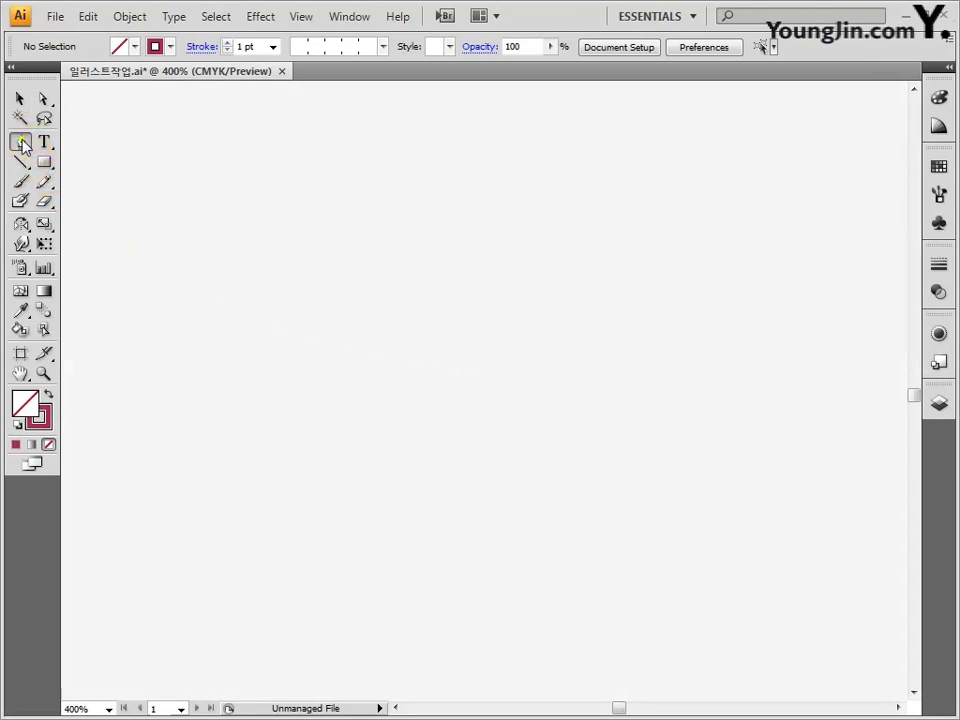
click(457, 504)
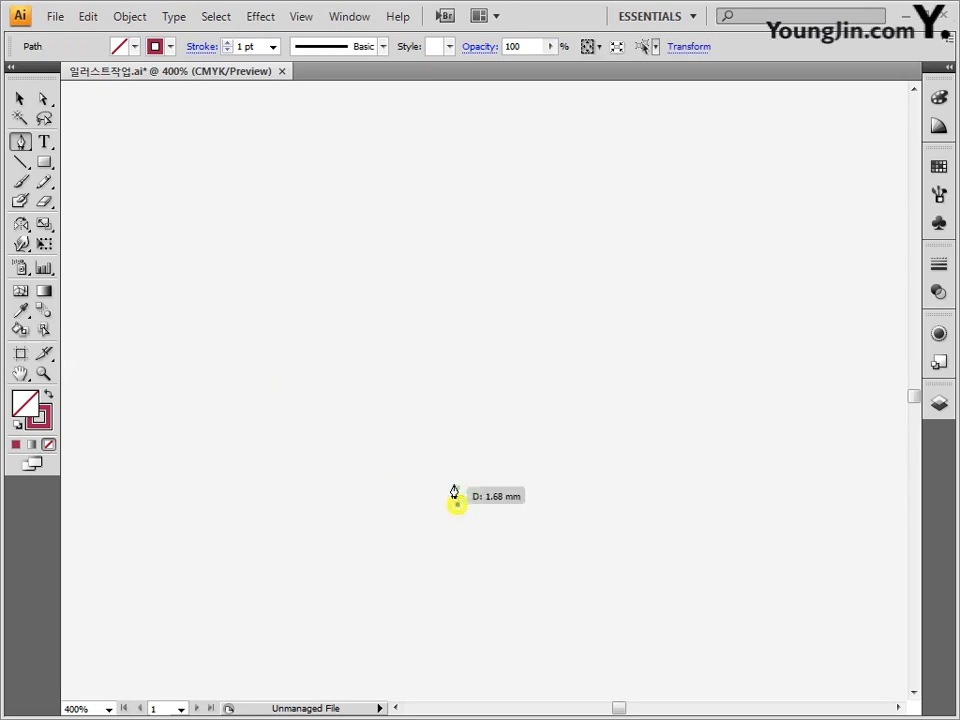
click(457, 300)
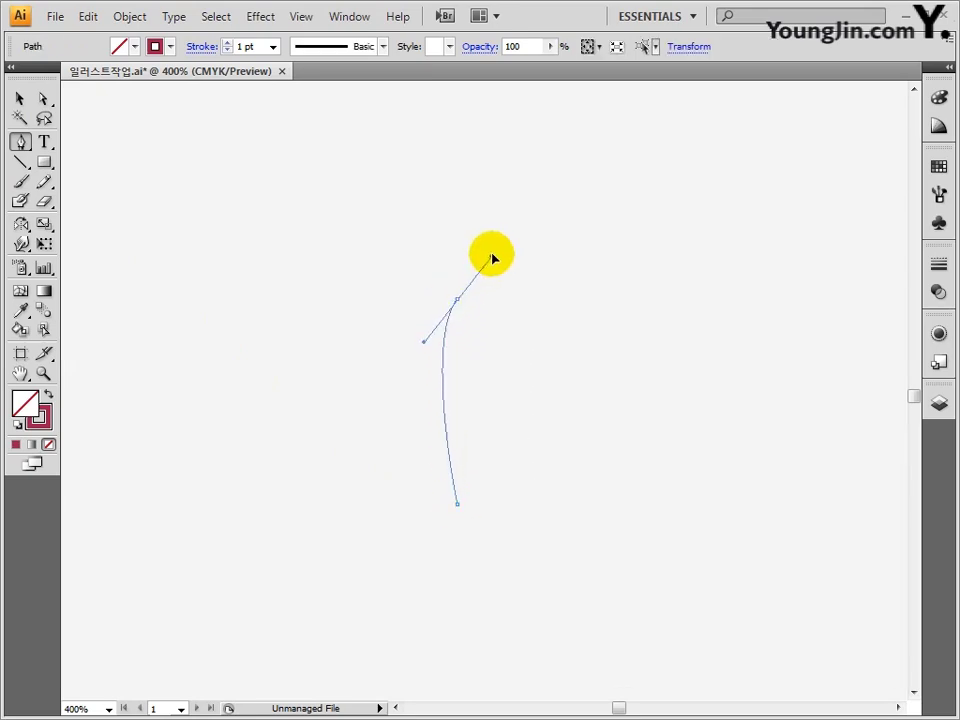
drag(492, 259, 549, 187)
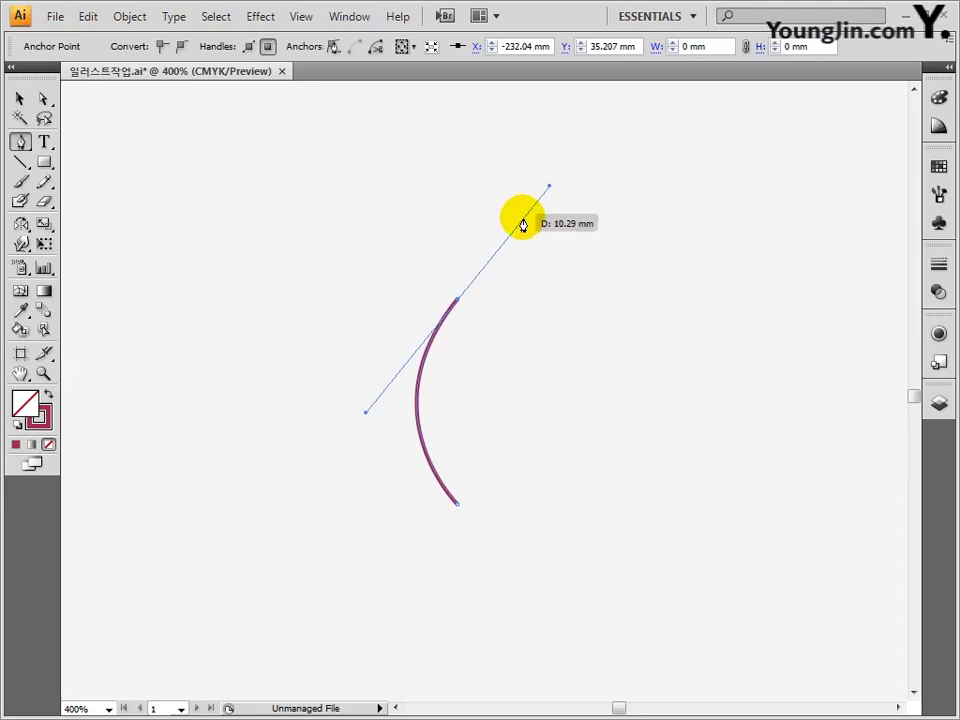
click(456, 304)
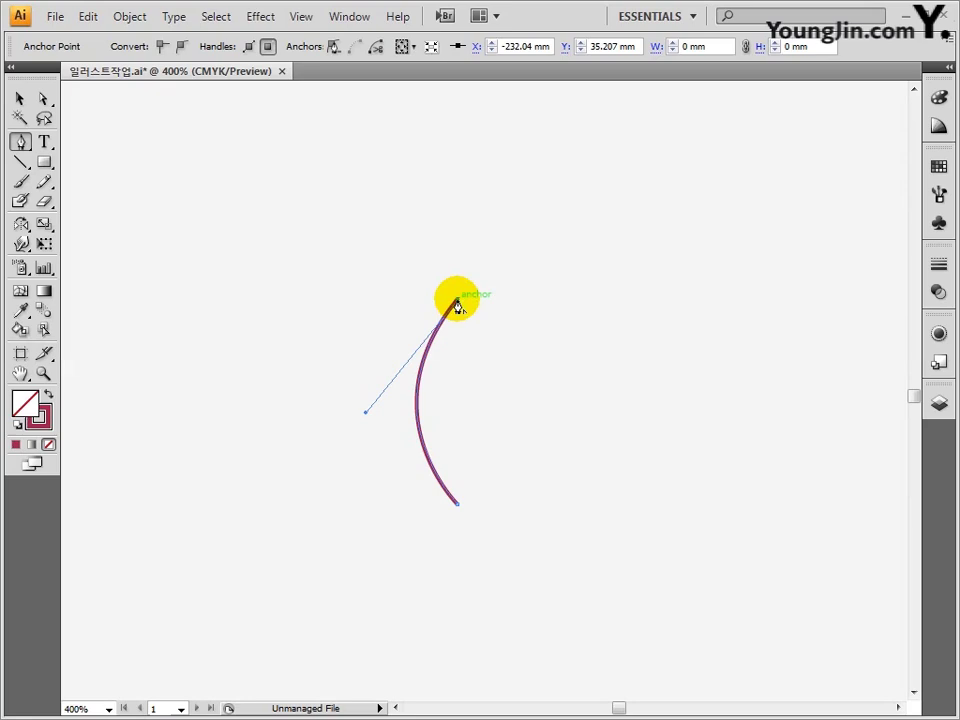
drag(456, 304, 458, 502)
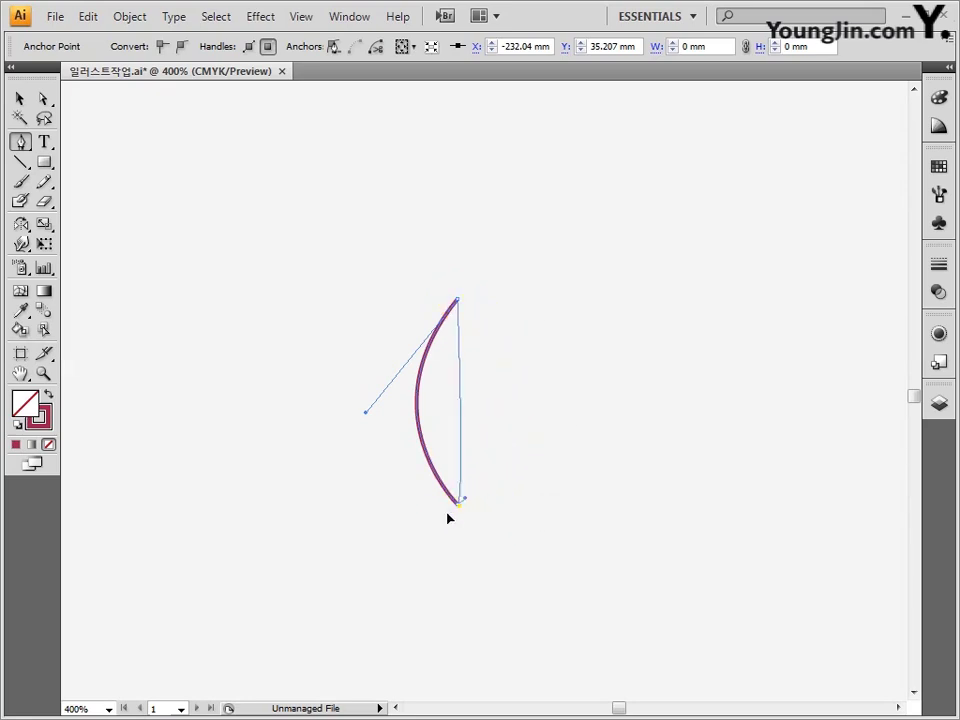
mouse_move(403, 561)
mouse_down()
mouse_move(366, 620)
mouse_move(376, 540)
mouse_up()
key(space)
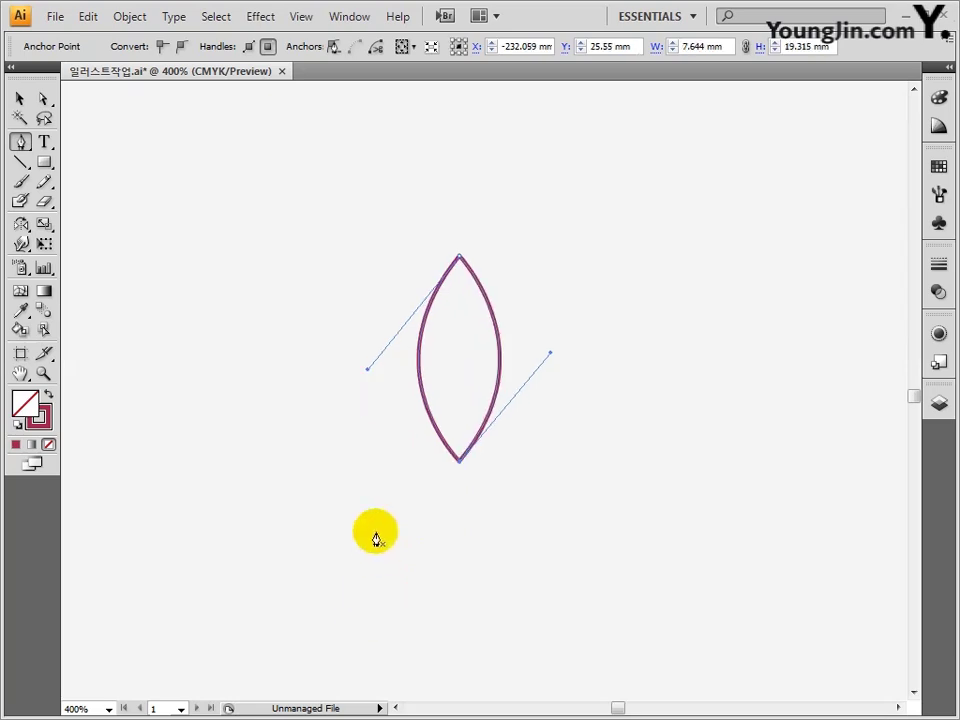
Fill the petal with the CMYK color C 0, M 10, Y 35, K 0.
click(25, 98)
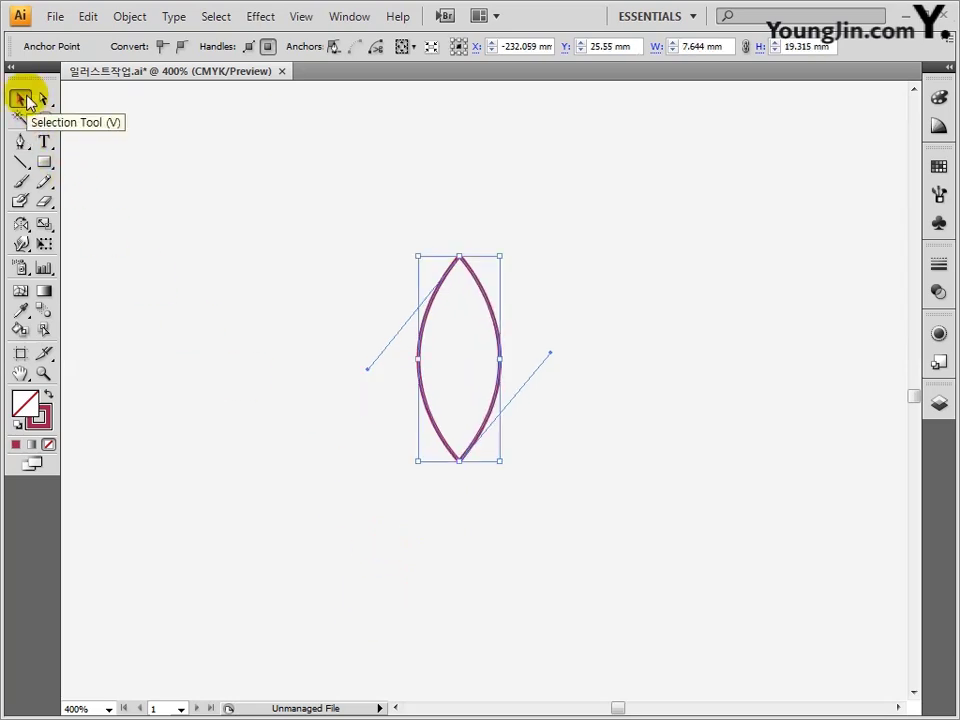
double_click(24, 402)
double_click(645, 411)
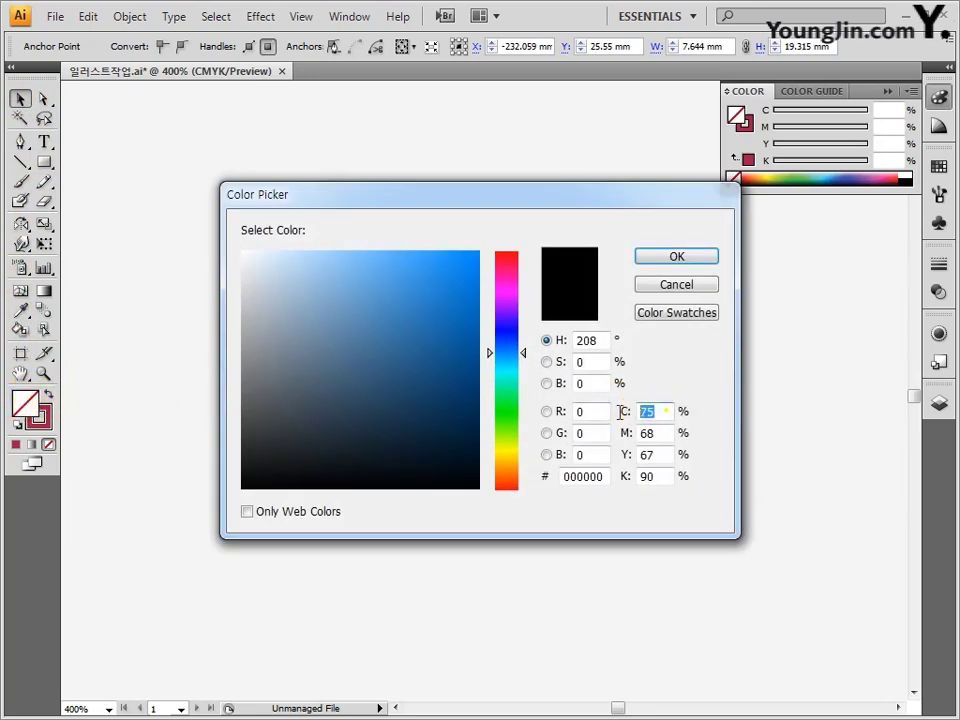
text(010)
key(Tab)
text(35)
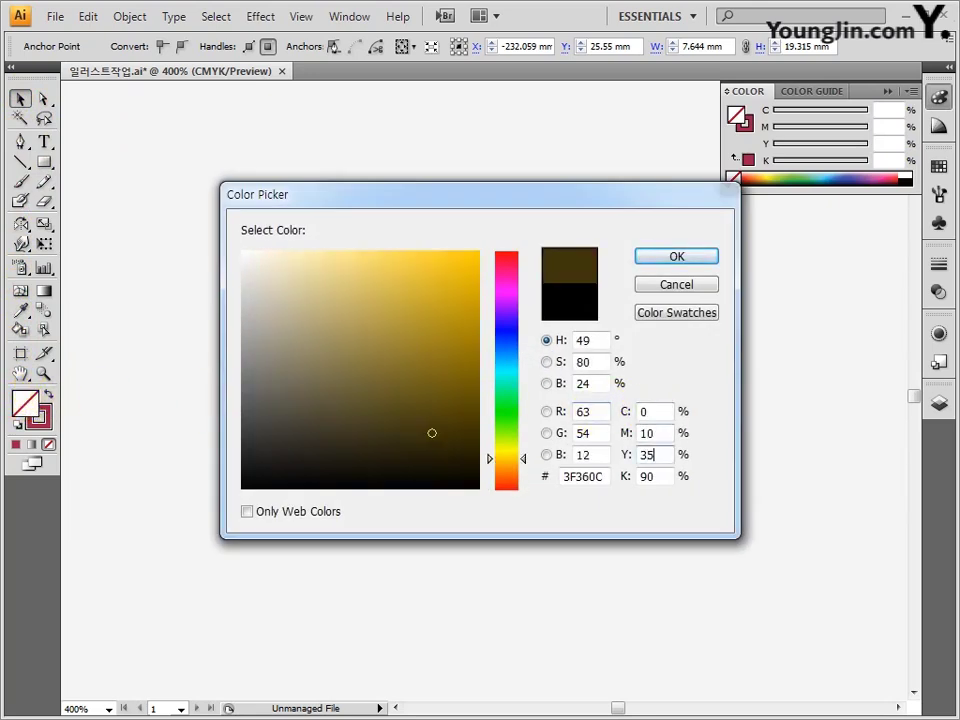
key(Tab)
text(0)
click(656, 259)
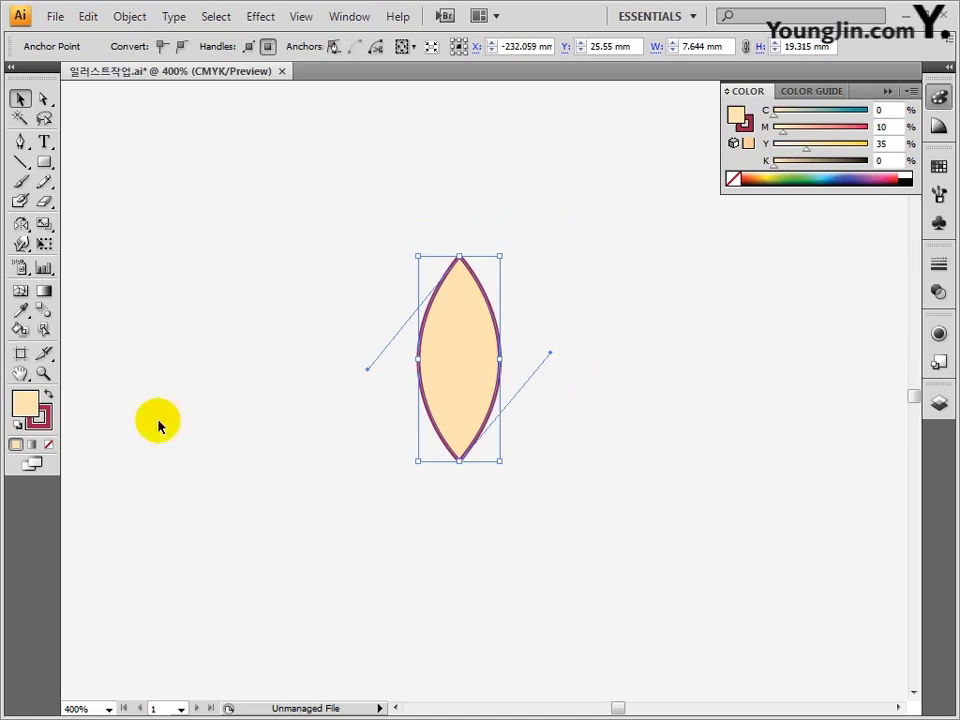
Remove the petal's stroke and deselect it.
click(47, 424)
click(48, 445)
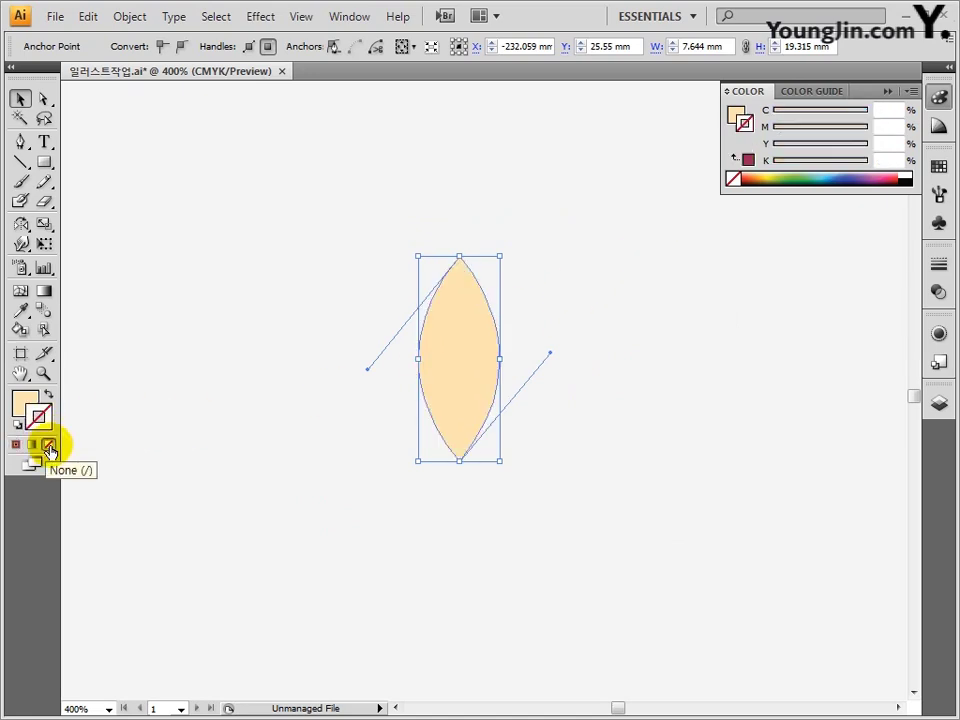
click(198, 430)
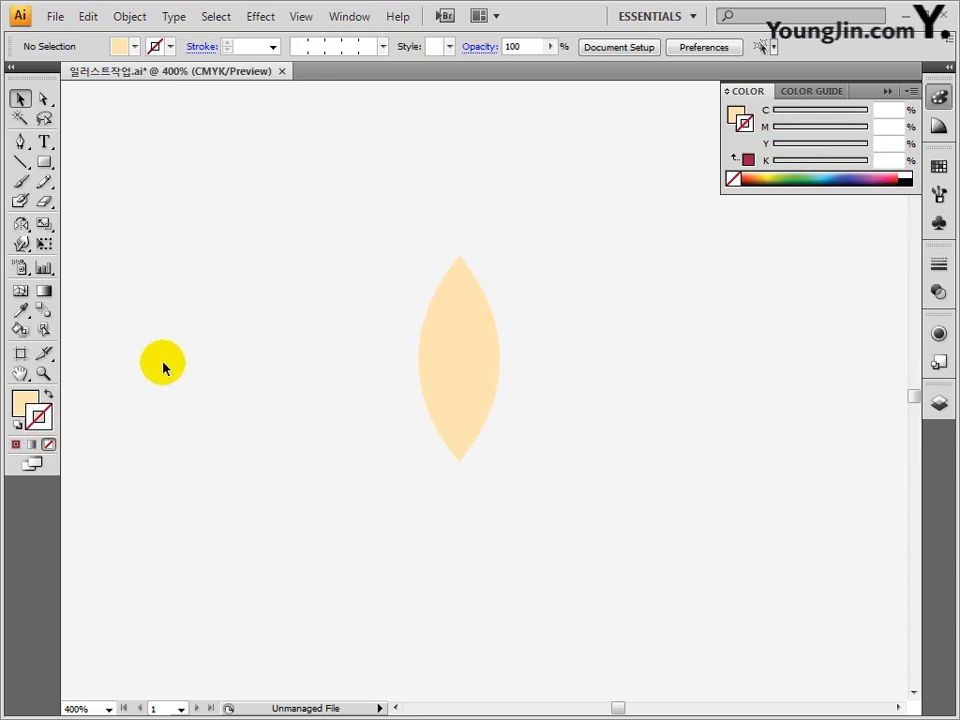
Draw a narrow closed half-leaf, about 1.5 by 9.2 mm, inside the petal's lower left half and adjust its curved edge.
click(21, 142)
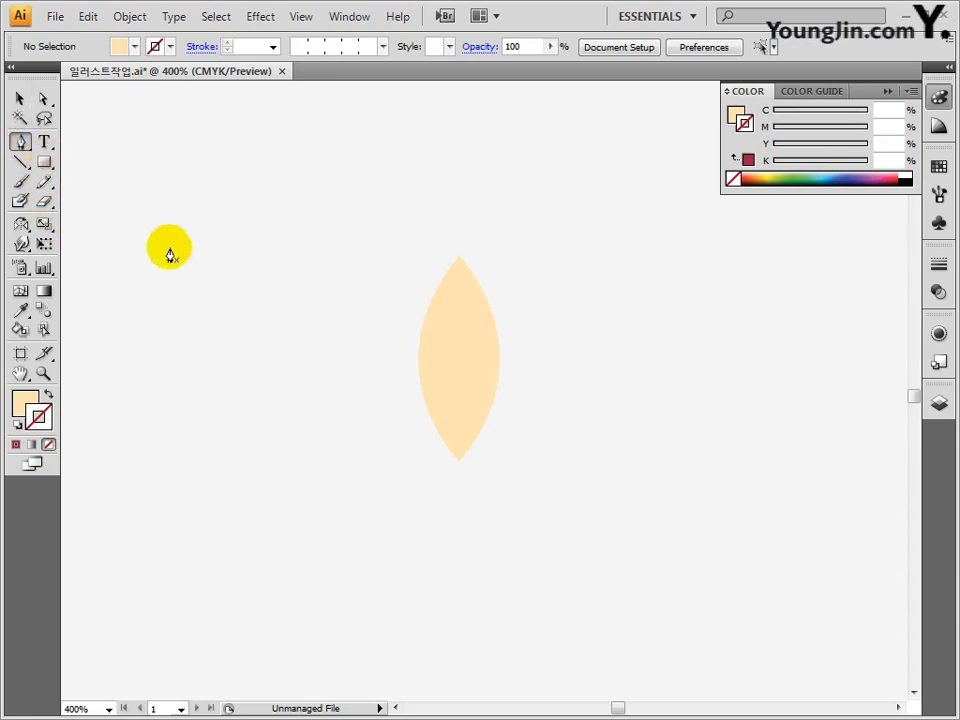
mouse_move(455, 437)
mouse_down()
mouse_move(453, 343)
mouse_move(471, 317)
mouse_move(454, 343)
mouse_move(454, 441)
mouse_up()
click(43, 98)
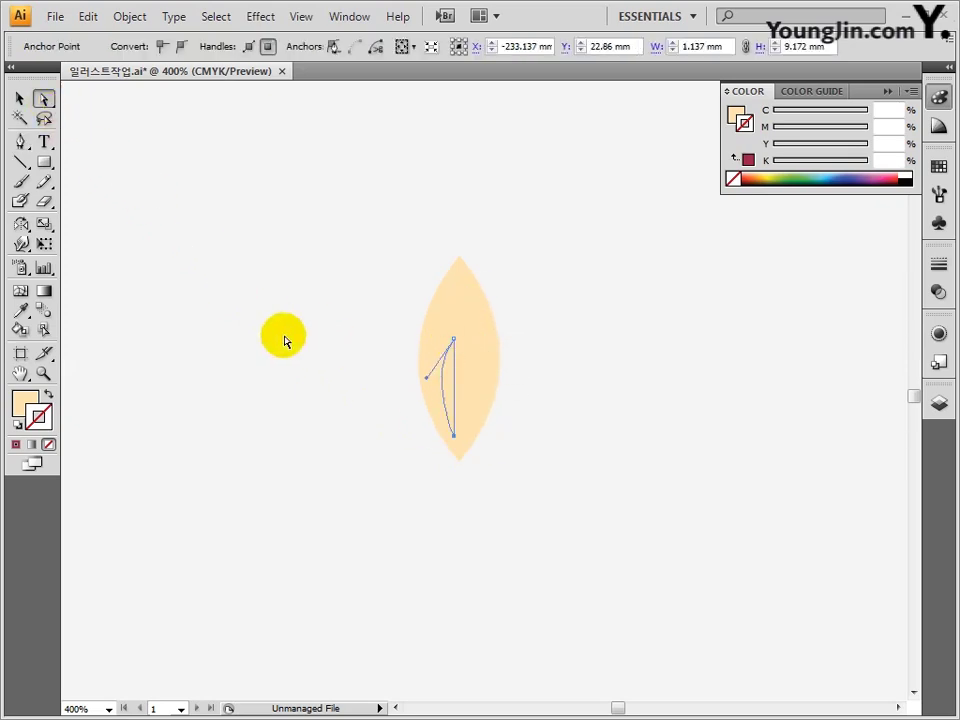
Fill the half-leaf shape with white, setting C, M, Y and K to 0.
double_click(25, 403)
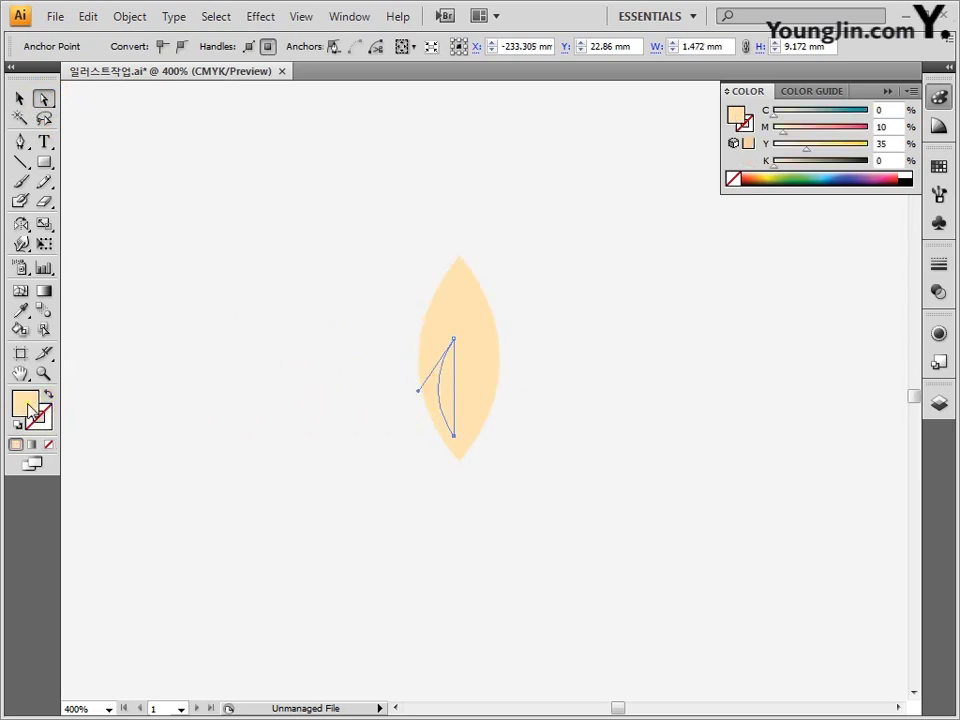
click(644, 411)
key(Tab)
text(0)
key(Tab)
text(0)
key(Tab)
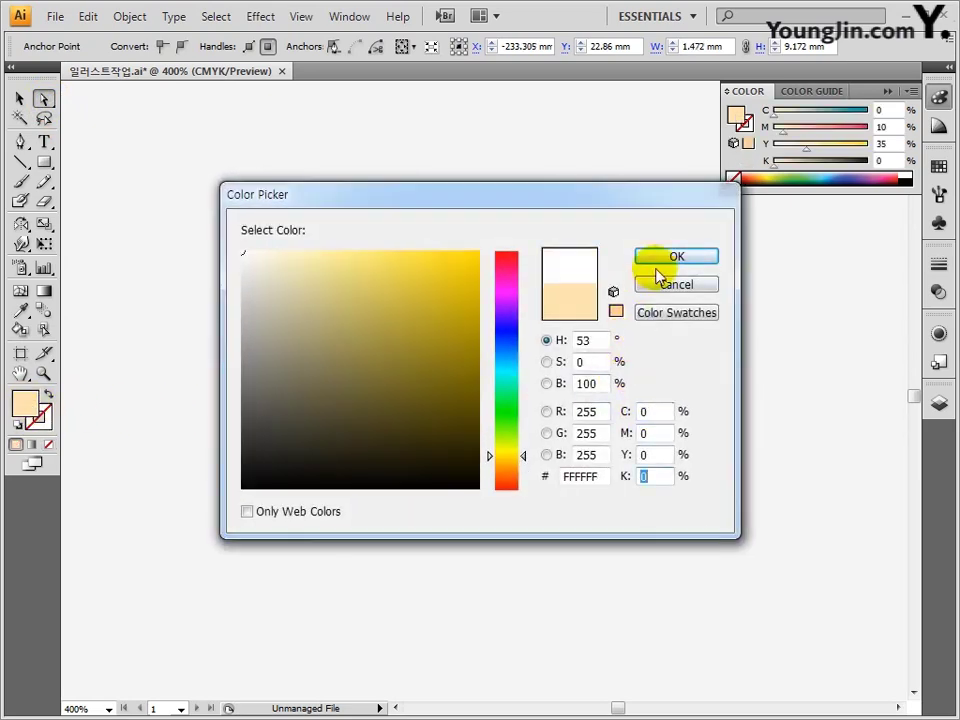
click(672, 257)
Give the half-leaf shape a black stroke with C 0, M 0, Y 0, K 100.
click(44, 422)
double_click(40, 418)
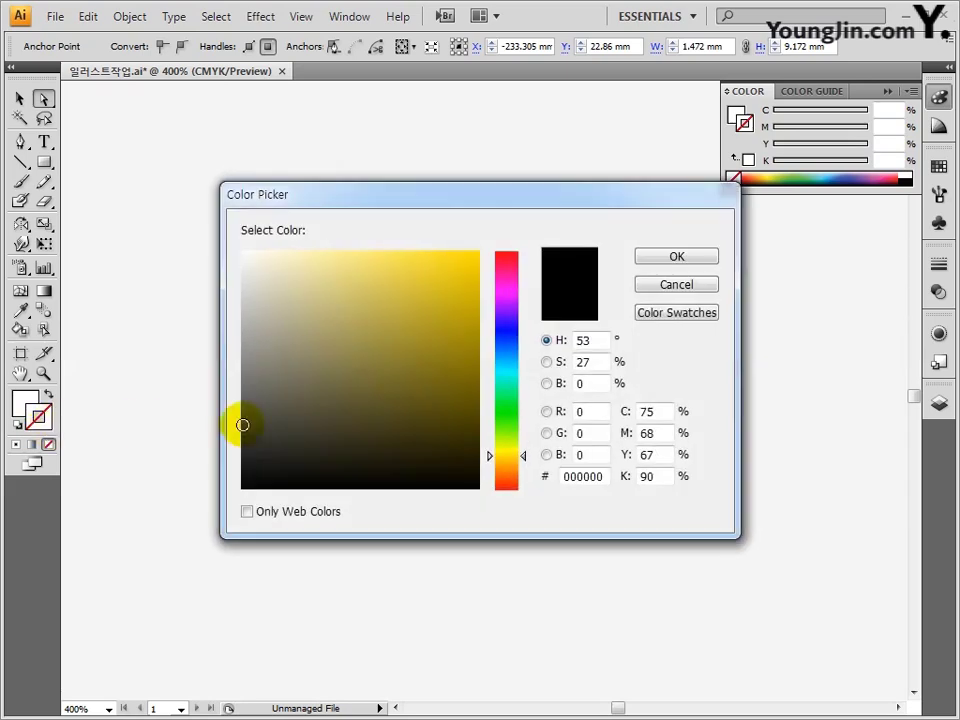
click(660, 411)
text(0)
key(Tab)
text(0)
key(Tab)
text(0)
key(Tab)
text(100)
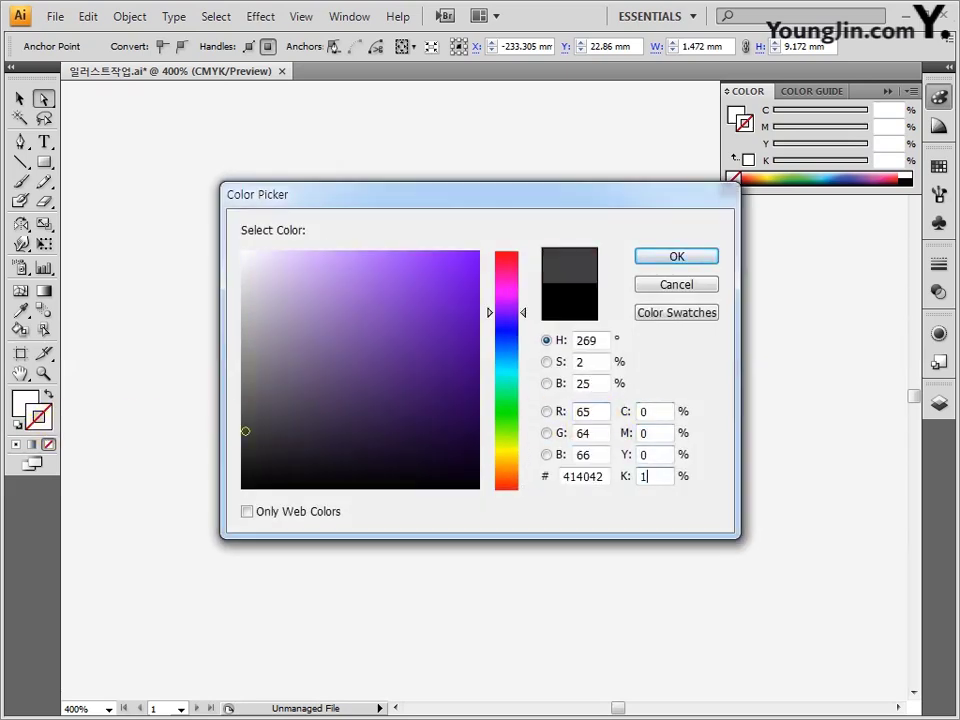
click(672, 257)
Duplicate the half-leaf shape straight to the right, placing the copy in the petal's right half.
click(19, 99)
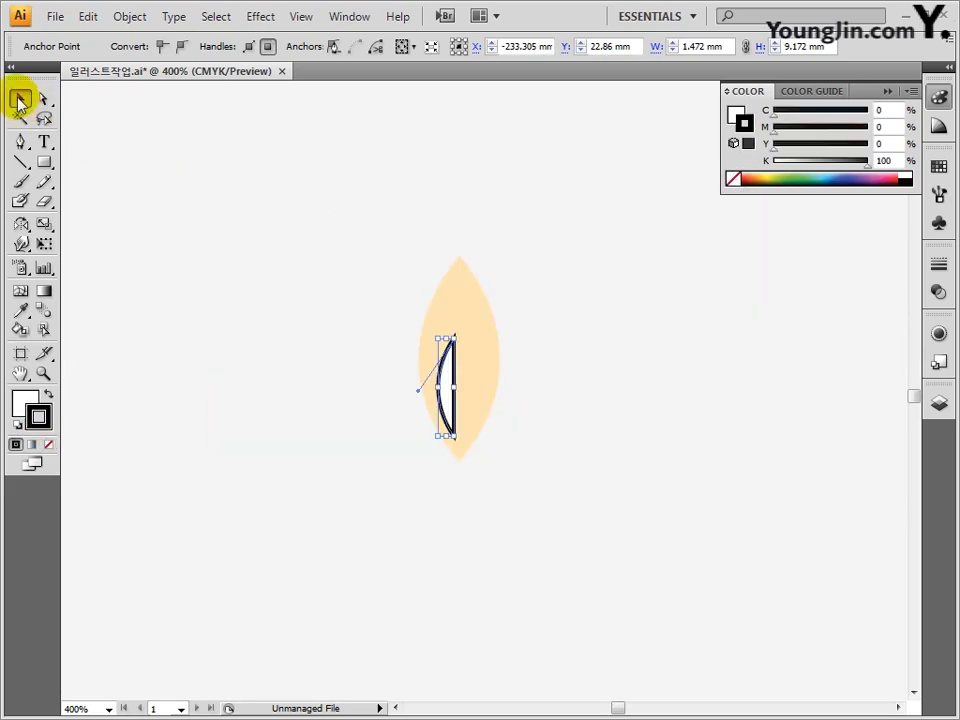
click(440, 378)
drag(440, 378, 466, 381)
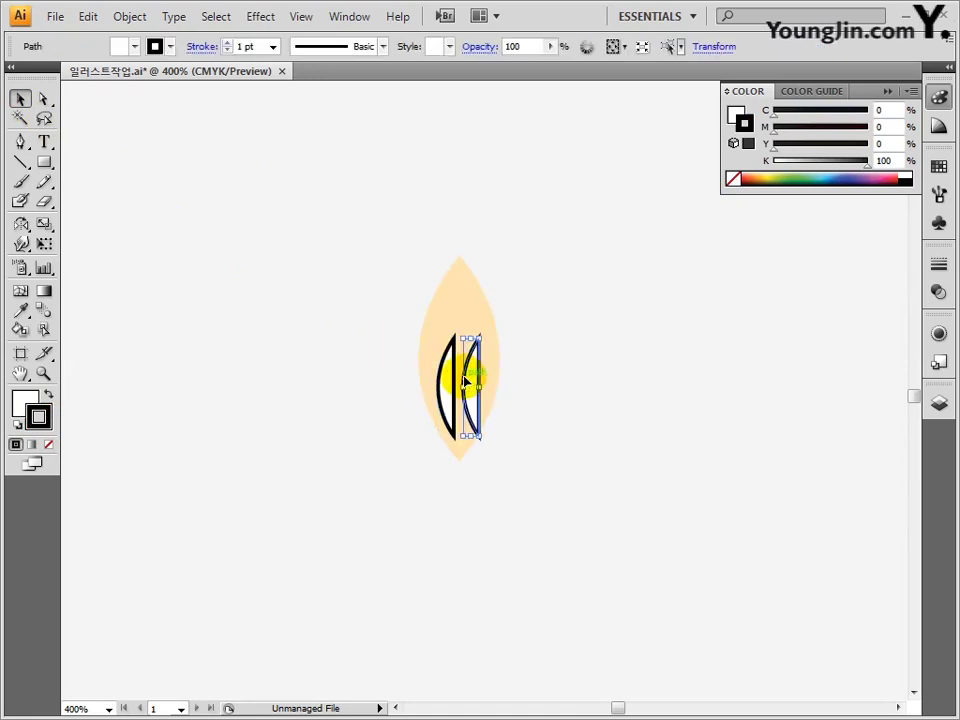
Reflect the right half-leaf copy across the vertical axis so it mirrors the left one.
click(22, 226)
double_click(22, 226)
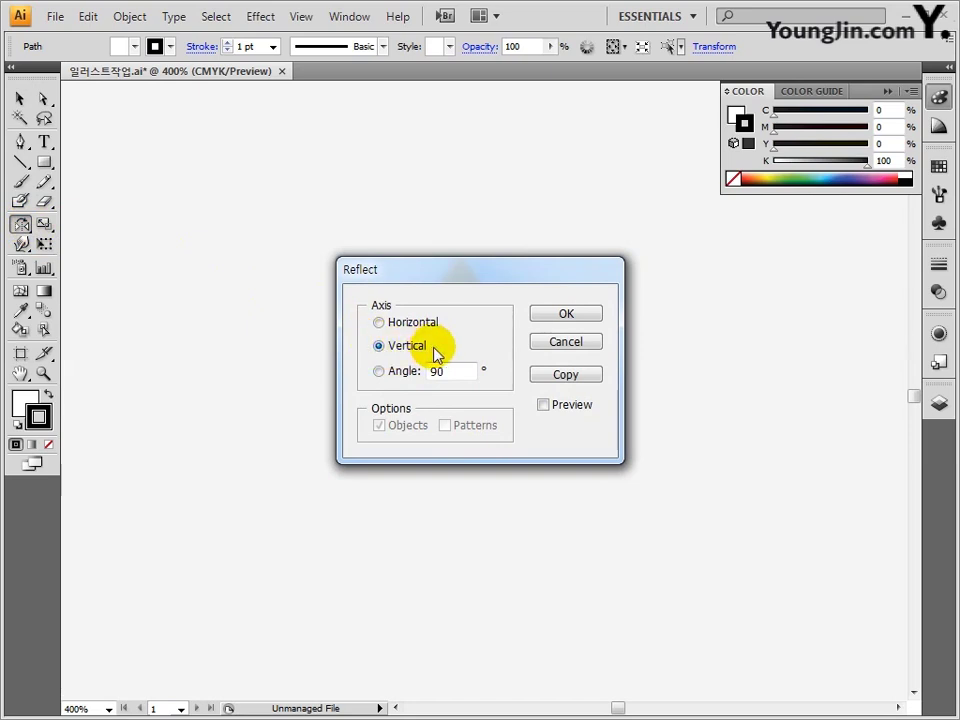
click(559, 316)
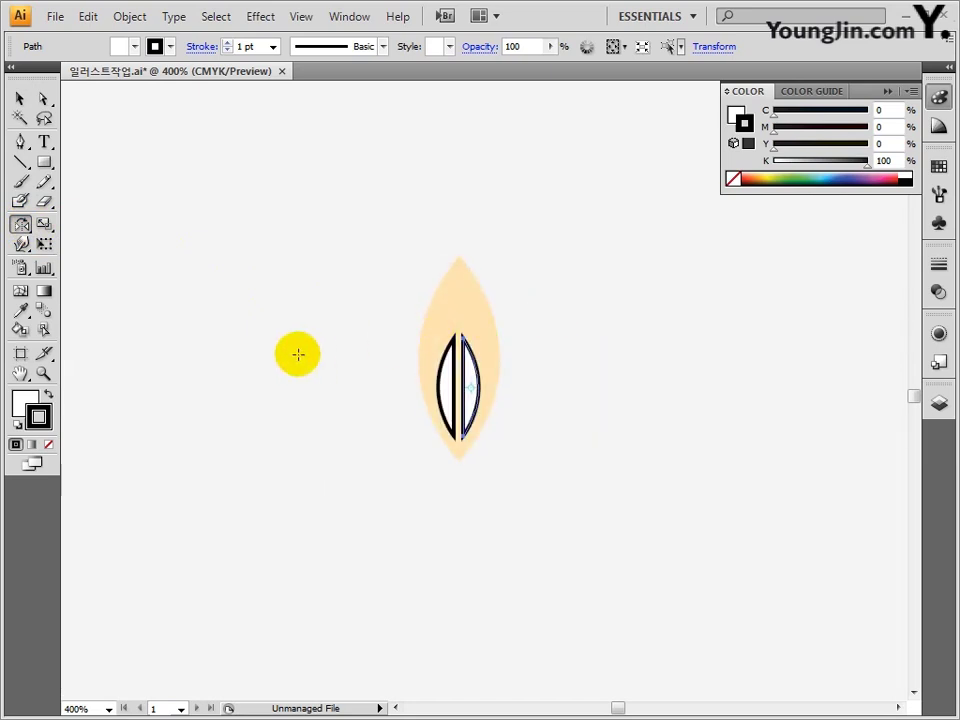
Select the petal with both half-leaf shapes and split them with the Pathfinder Divide operation.
click(43, 373)
drag(367, 217, 569, 527)
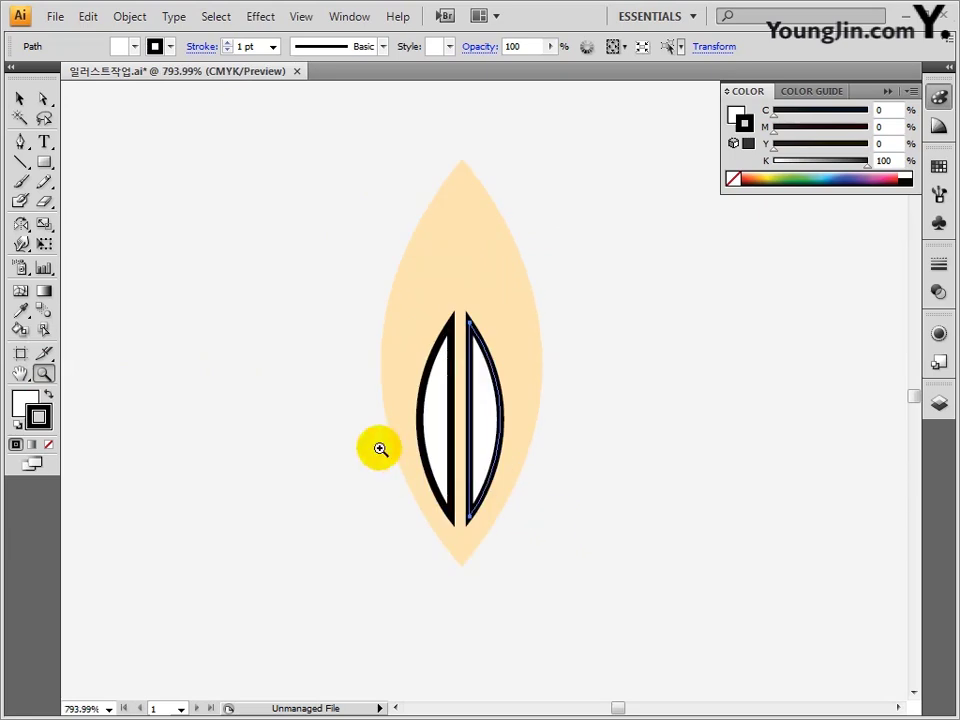
click(19, 98)
drag(272, 117, 642, 618)
click(352, 17)
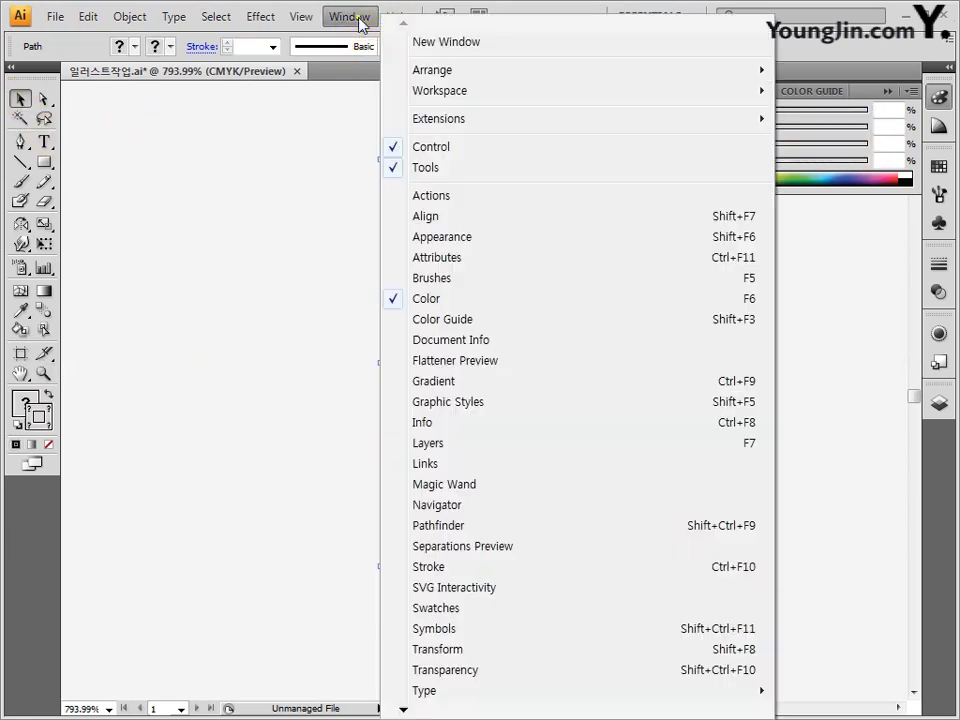
click(484, 527)
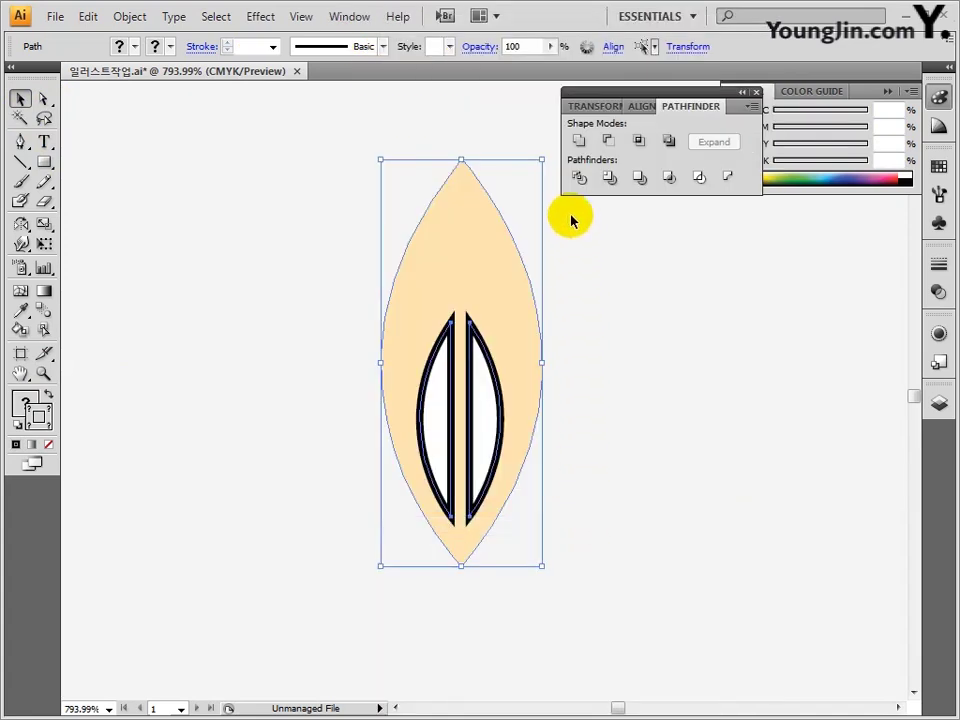
click(576, 172)
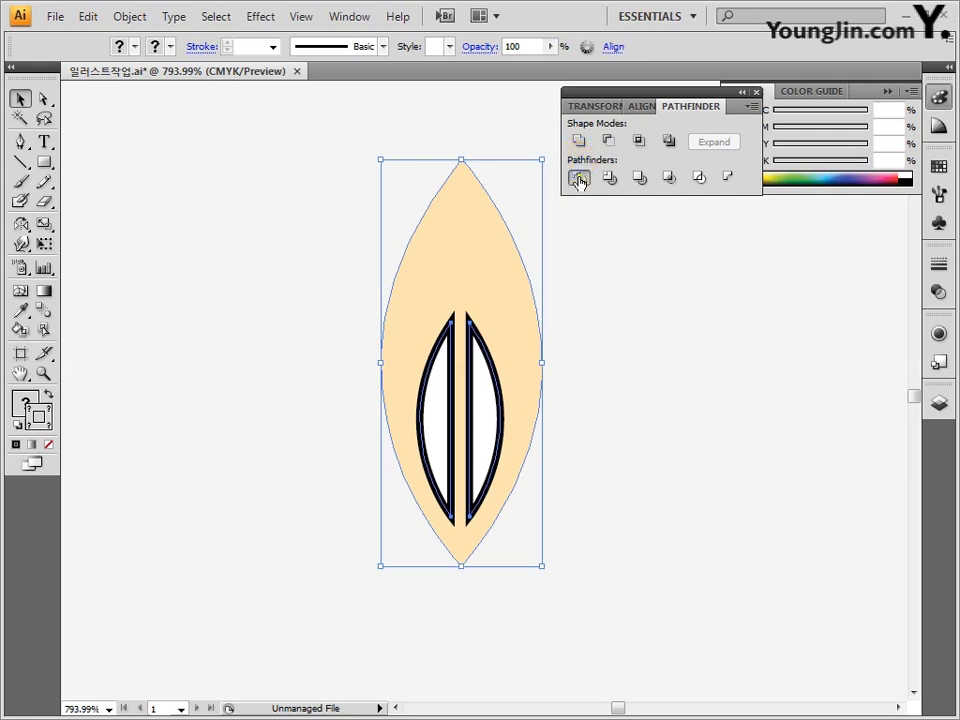
click(756, 92)
click(939, 96)
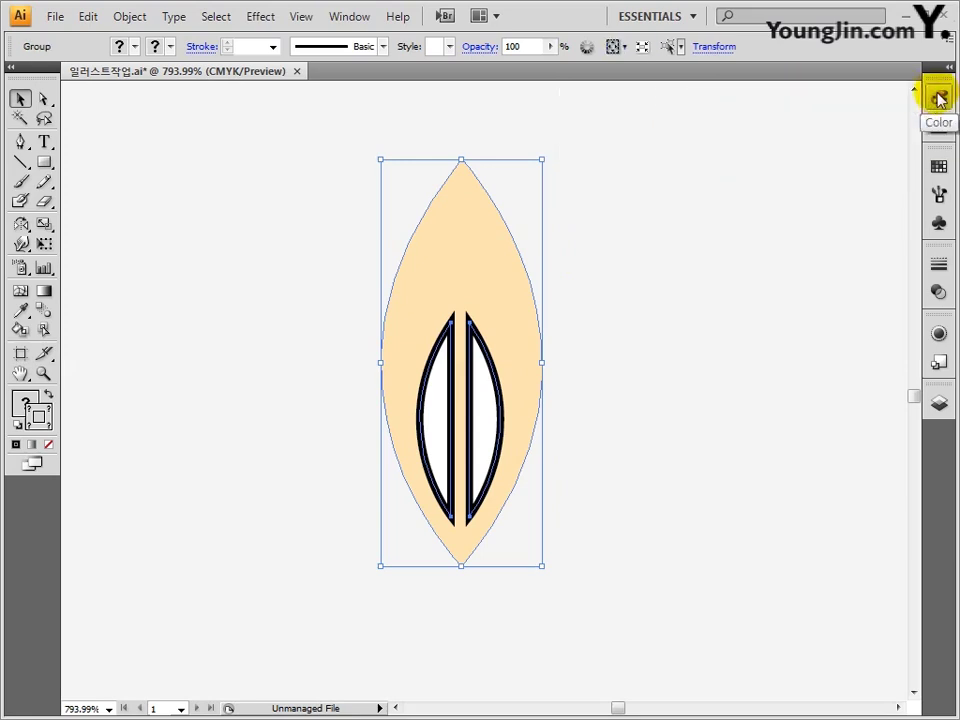
Ungroup the divided petal pieces and deselect them.
right_click(462, 287)
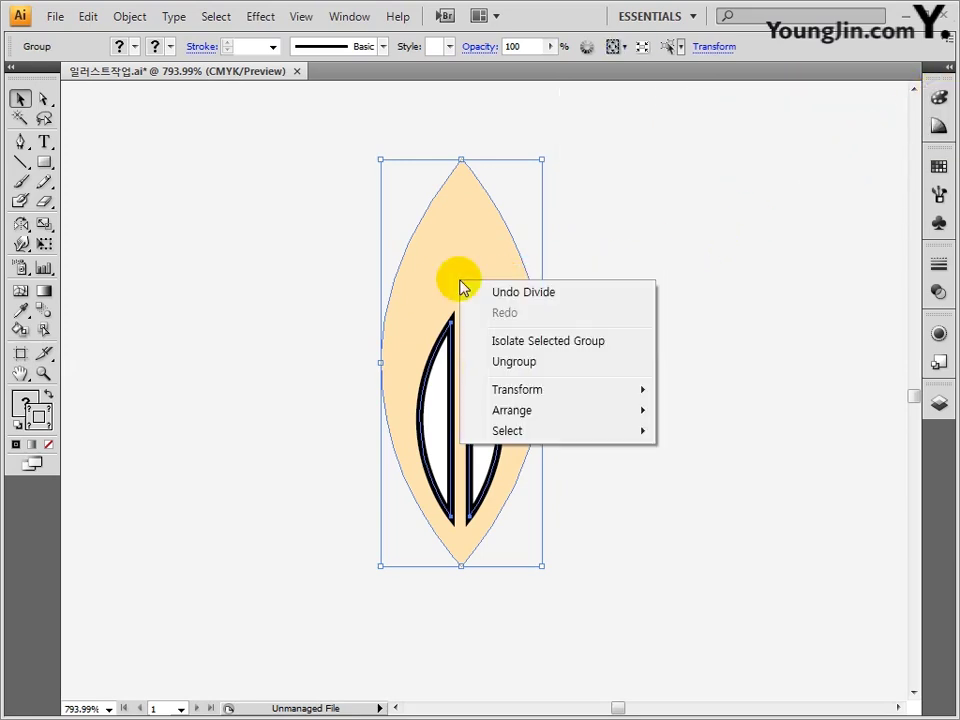
click(515, 363)
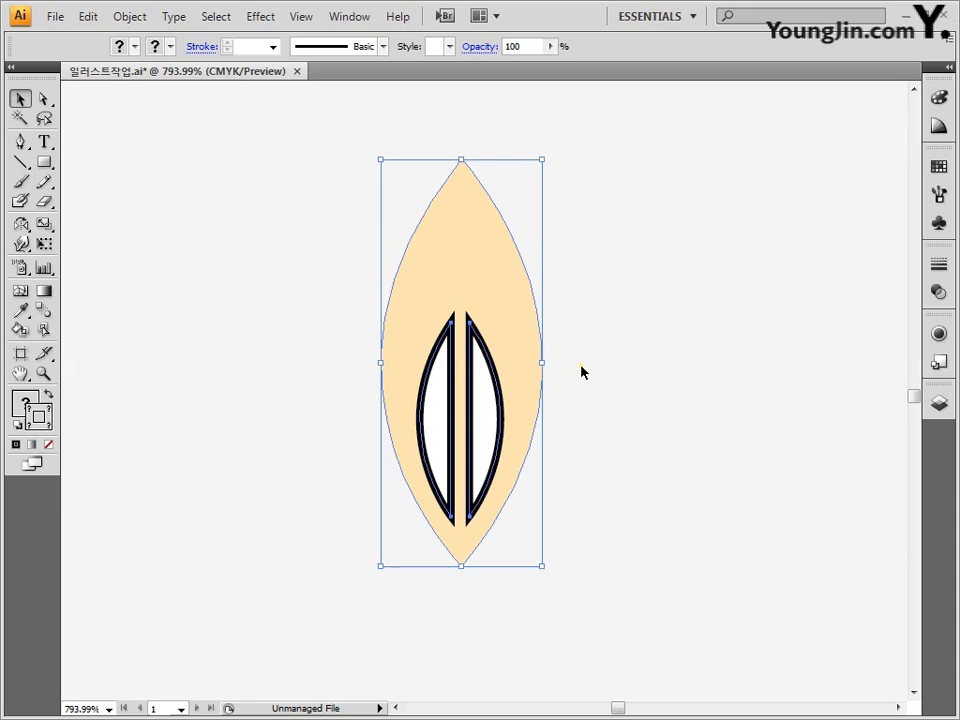
click(581, 372)
Delete both black-outlined half-leaf pieces, leaving two cut-outs in the petal.
click(492, 368)
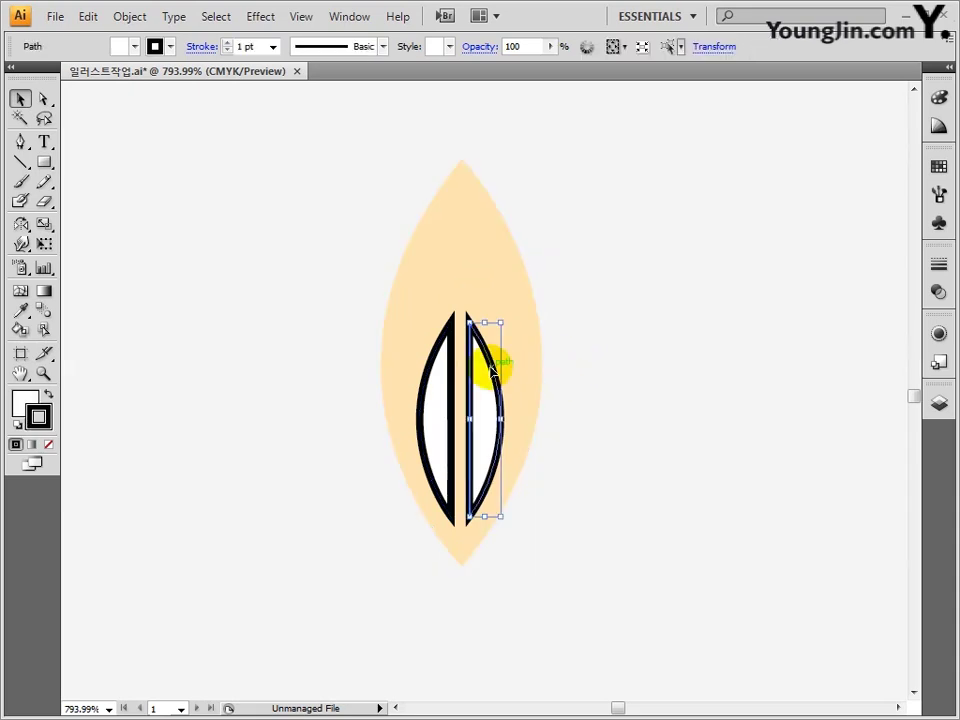
key(Delete)
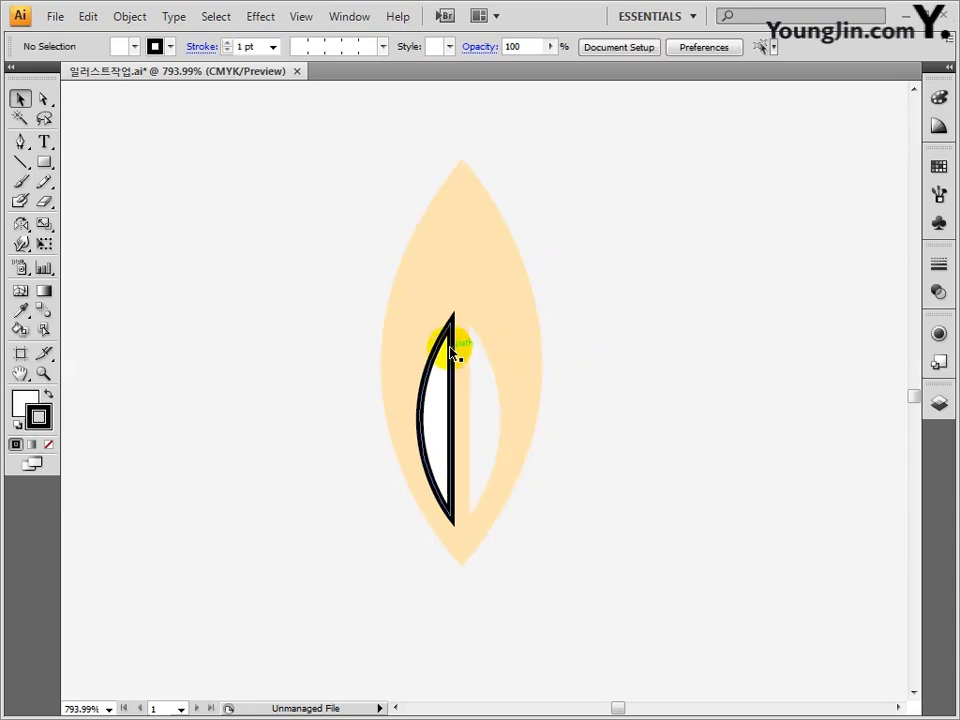
click(455, 345)
key(Delete)
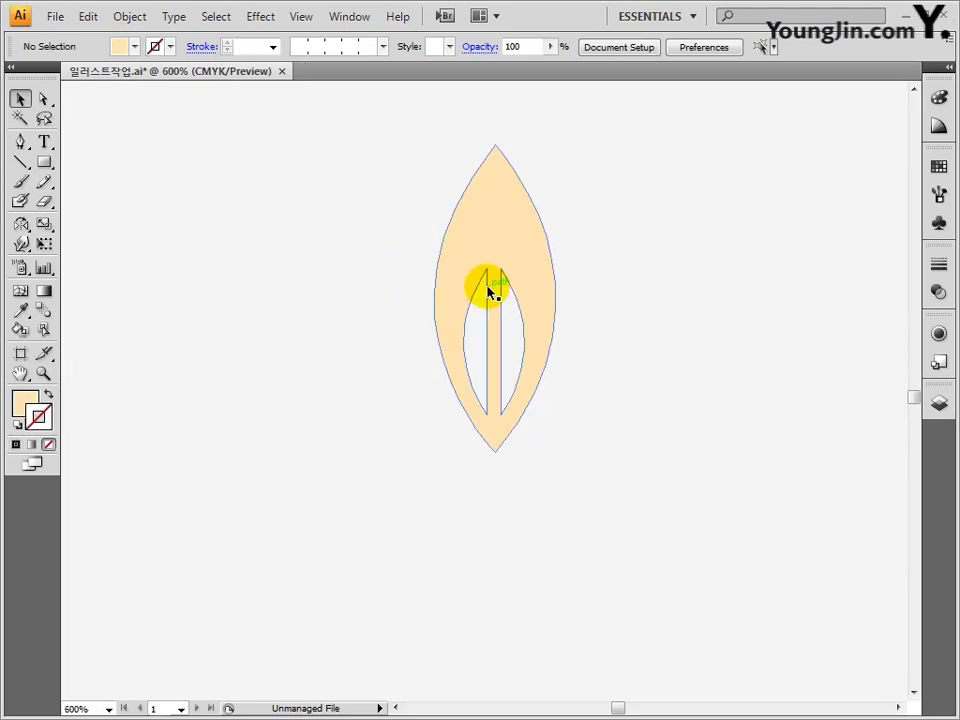
Narrow the cut-out petal slightly and evenly about its center, keeping its height.
click(488, 290)
drag(557, 299, 548, 300)
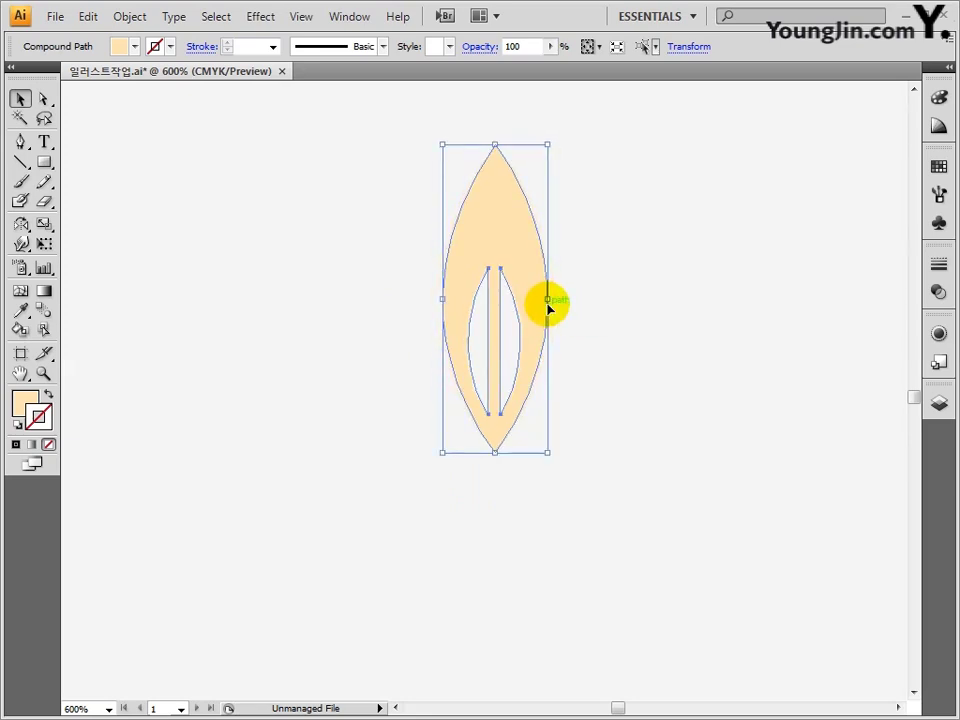
Rotate a copy of the petal 45° about its bottom tip and repeat the transformation once for a third petal.
click(24, 226)
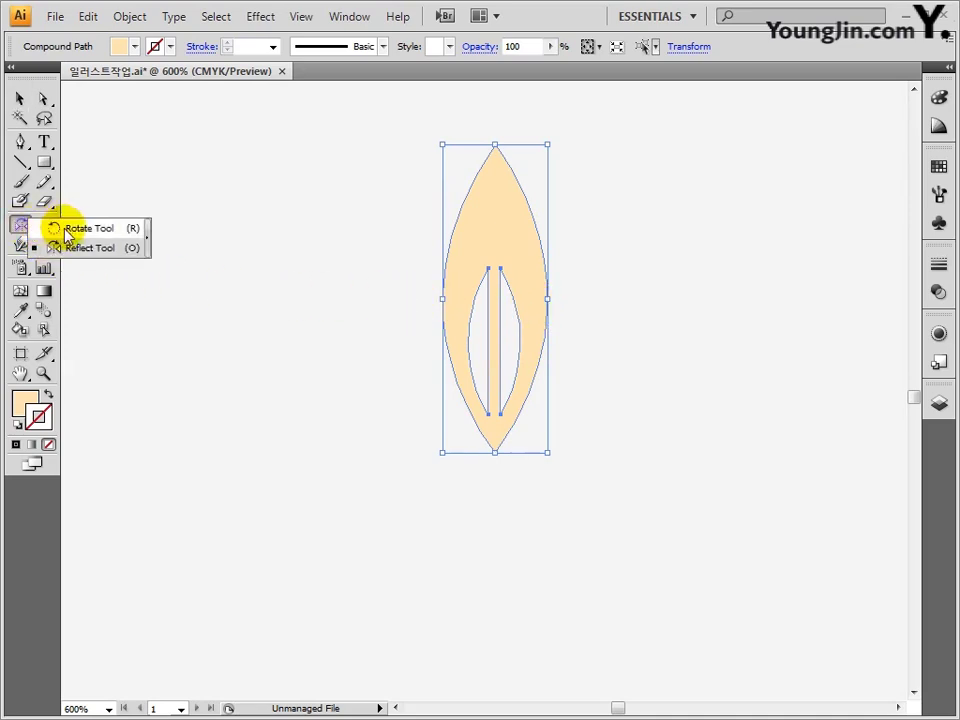
click(100, 230)
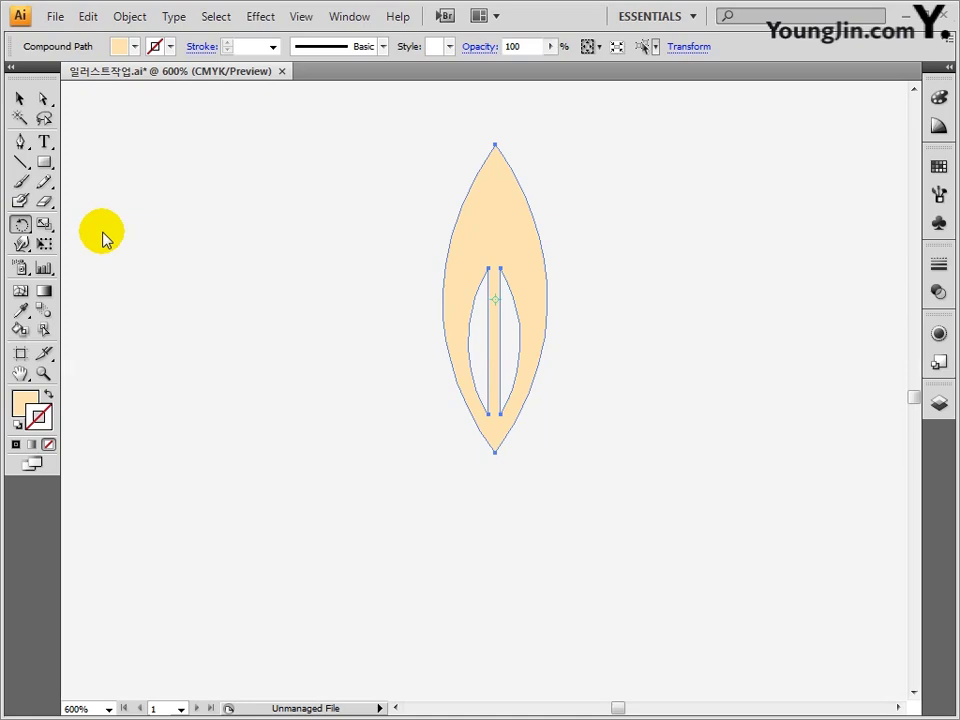
alt+click(494, 452)
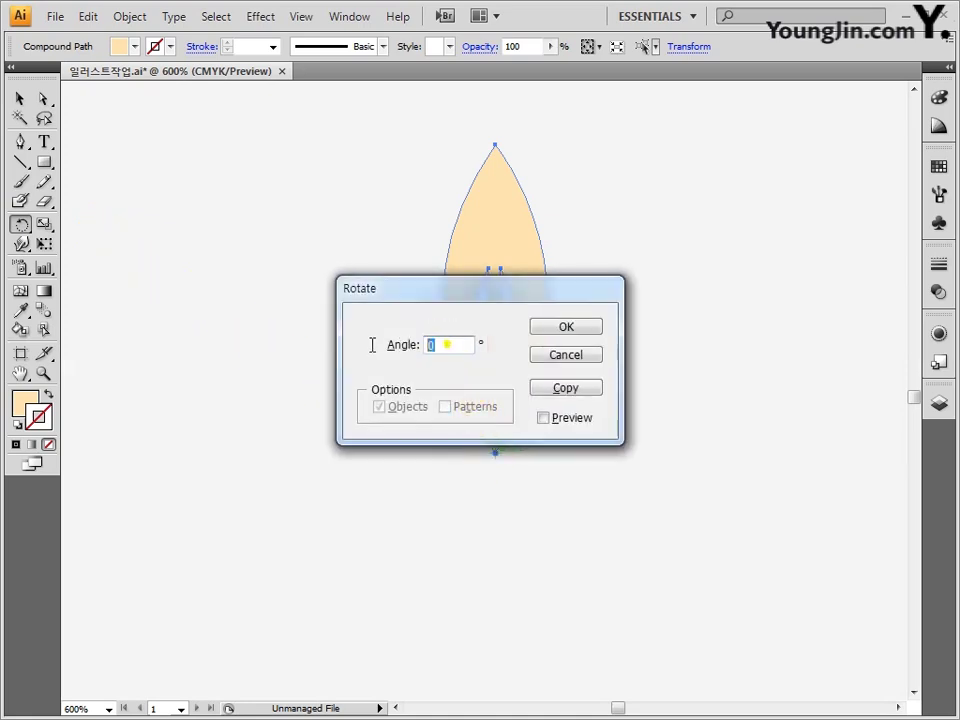
text(45)
click(563, 394)
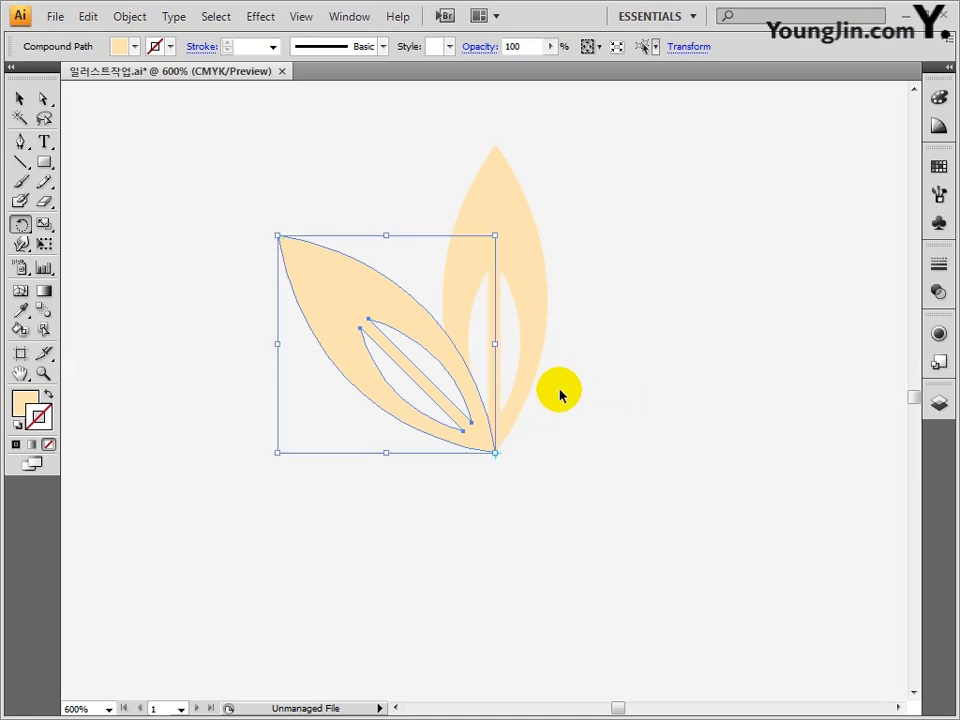
key(ctrl+d)
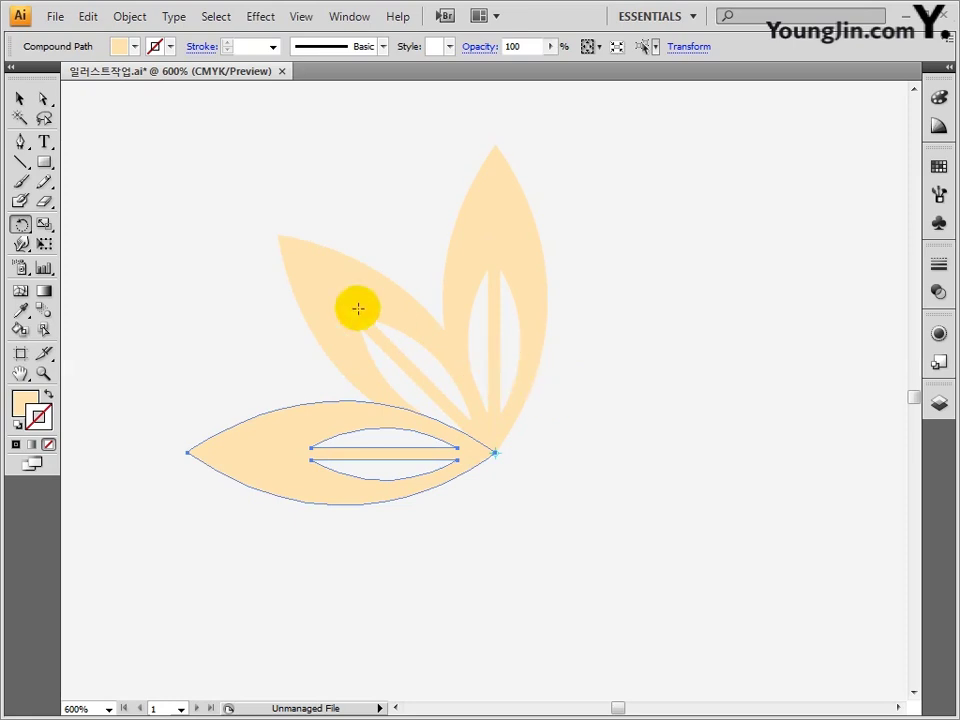
Reflect copies of the two rotated petals across the vertical axis through the shared base point, then deselect everything.
click(20, 99)
drag(191, 231, 390, 502)
drag(21, 224, 94, 253)
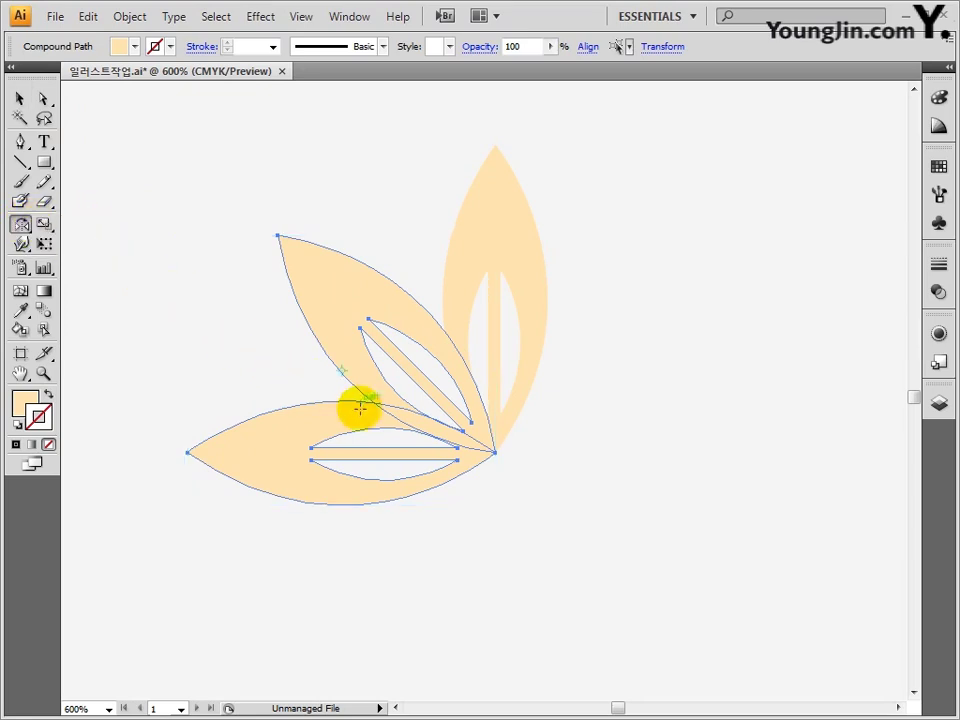
alt+click(496, 453)
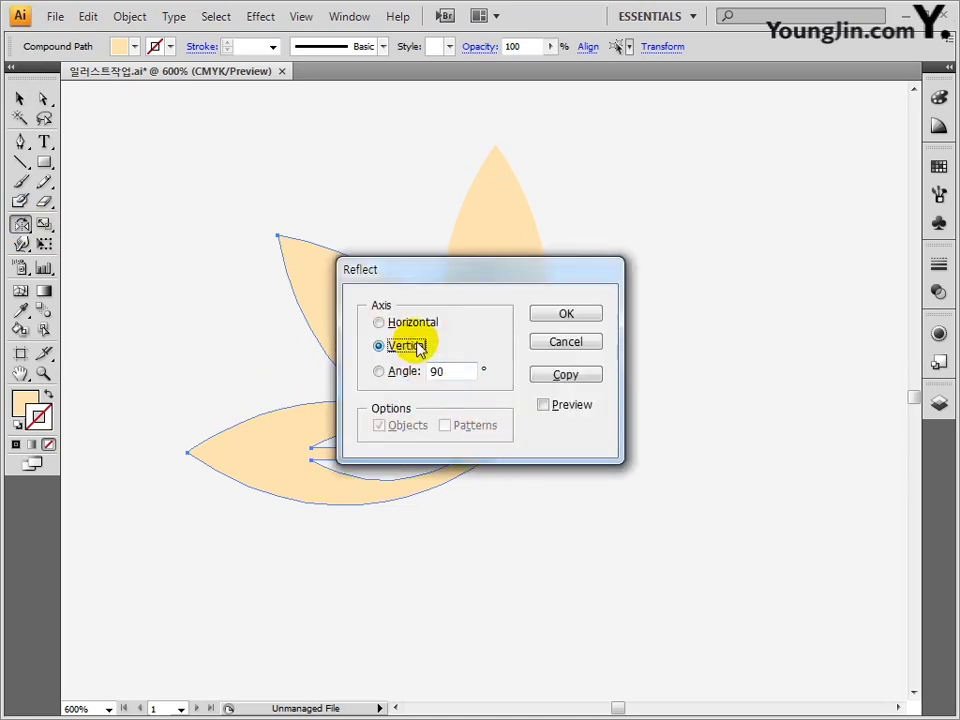
click(562, 376)
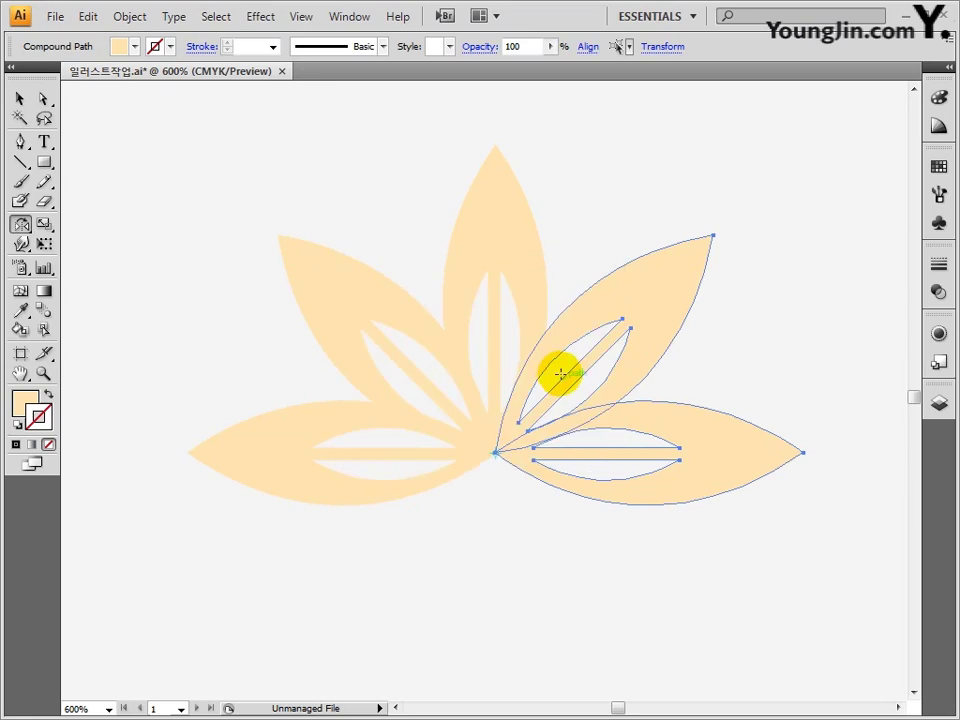
key(ctrl+minus)
drag(558, 396, 553, 311)
click(20, 99)
click(299, 287)
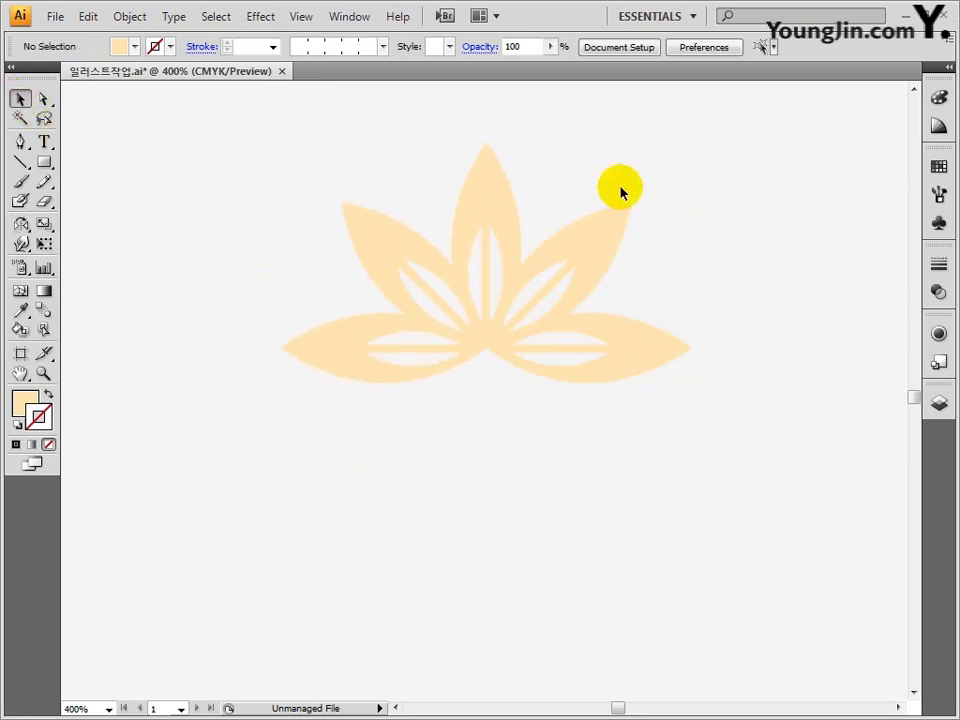
Draw an open, hook-shaped curl with the Pen tool below the flower, starting under its left petal and sweeping down to the lower left.
click(20, 141)
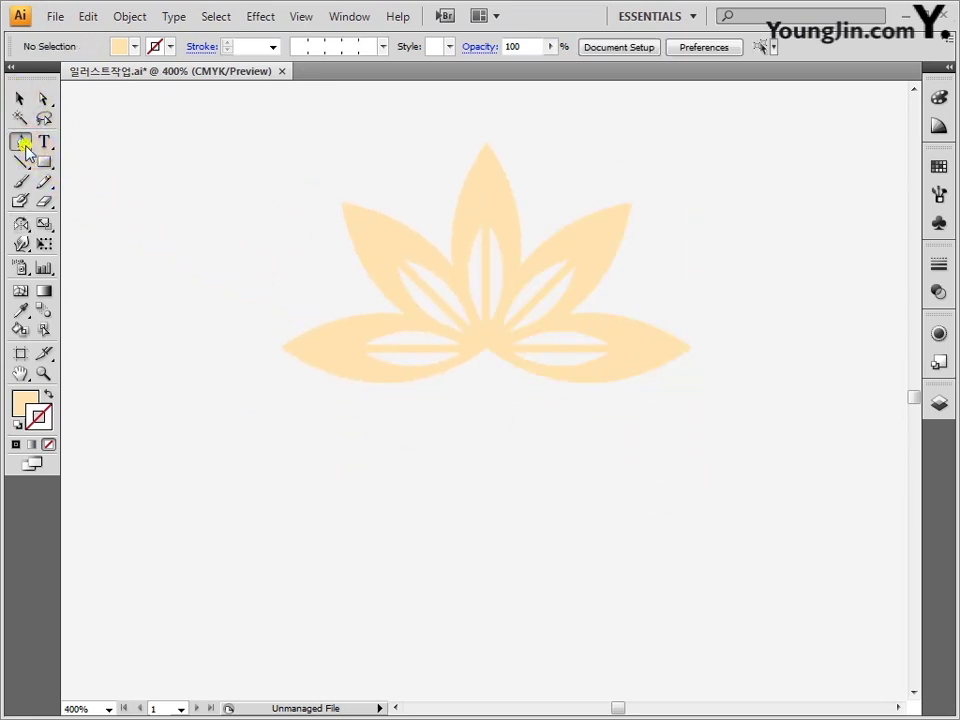
drag(349, 404, 364, 388)
drag(436, 393, 472, 430)
drag(479, 501, 458, 536)
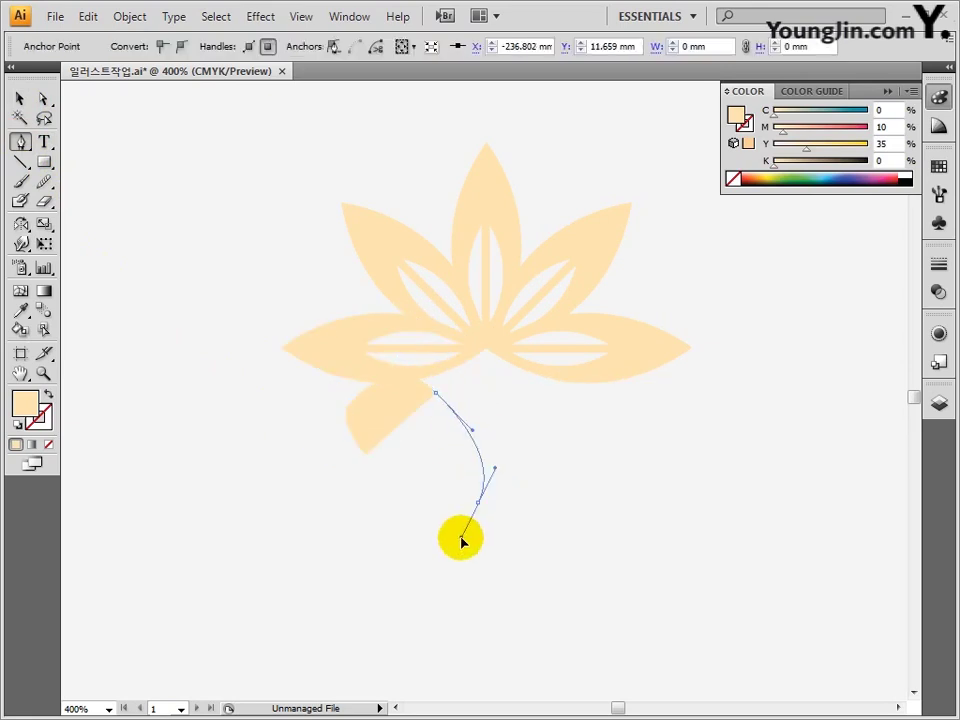
mouse_move(300, 568)
mouse_down()
mouse_move(274, 538)
mouse_move(178, 514)
mouse_move(212, 519)
mouse_up()
Set the curl's stroke color to C 0, M 10, Y 30, K 0 and remove its fill.
double_click(45, 420)
drag(660, 412, 617, 415)
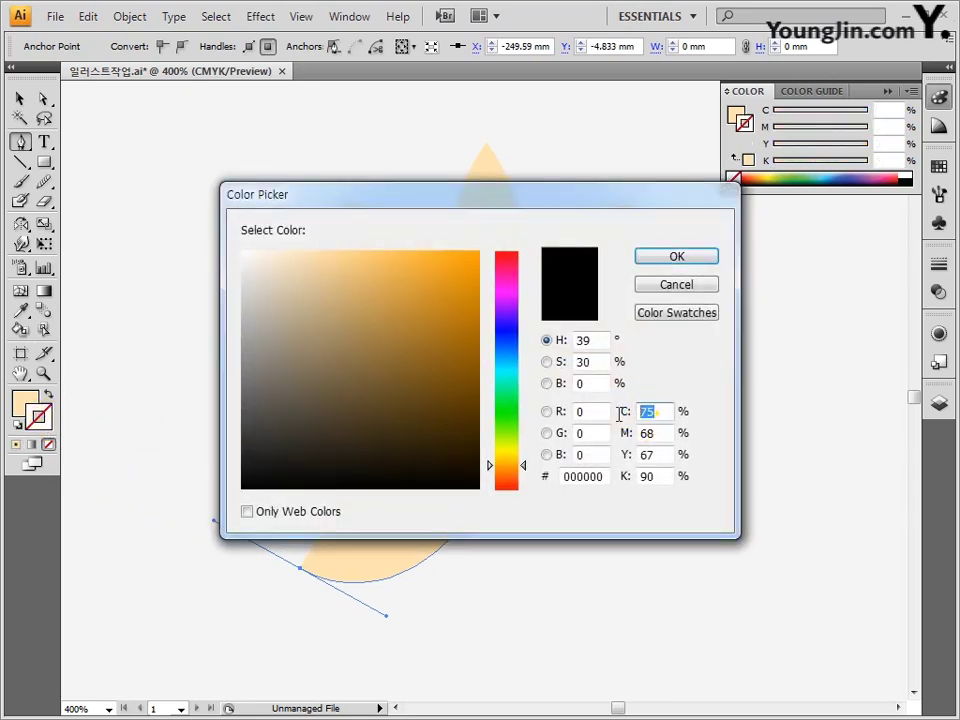
text(0)
key(Tab)
text(10)
key(Tab)
text(30)
key(Tab)
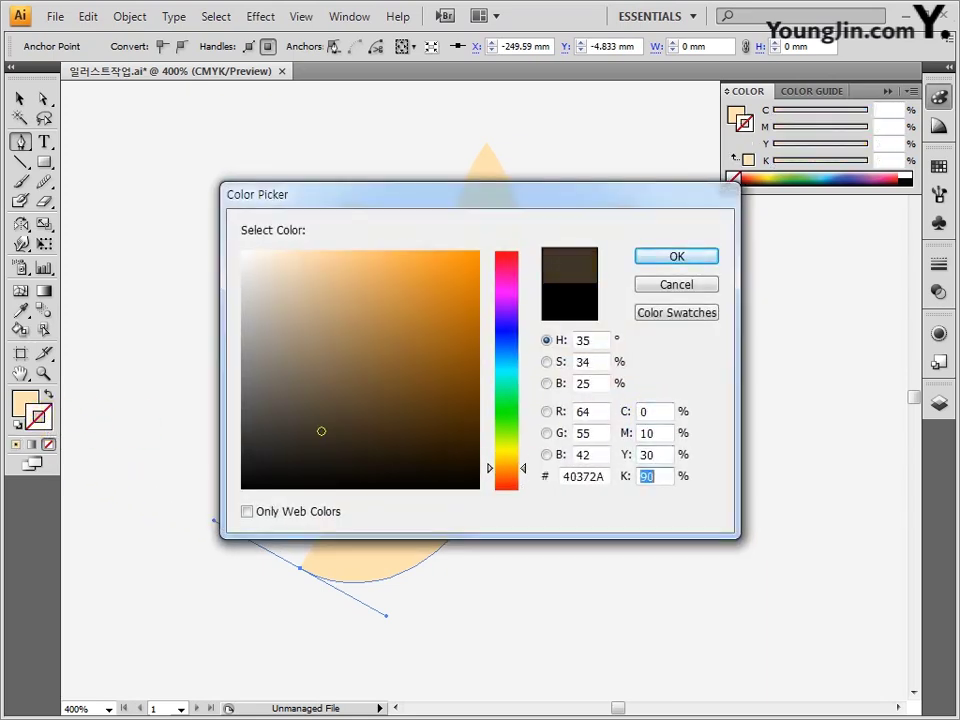
text(0)
click(676, 256)
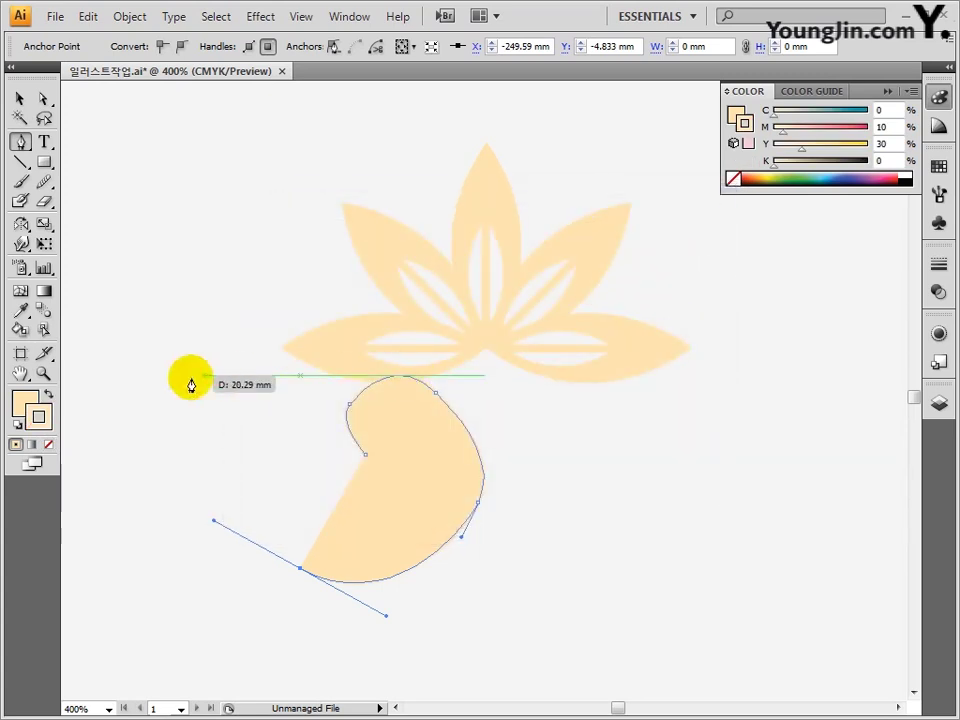
click(47, 446)
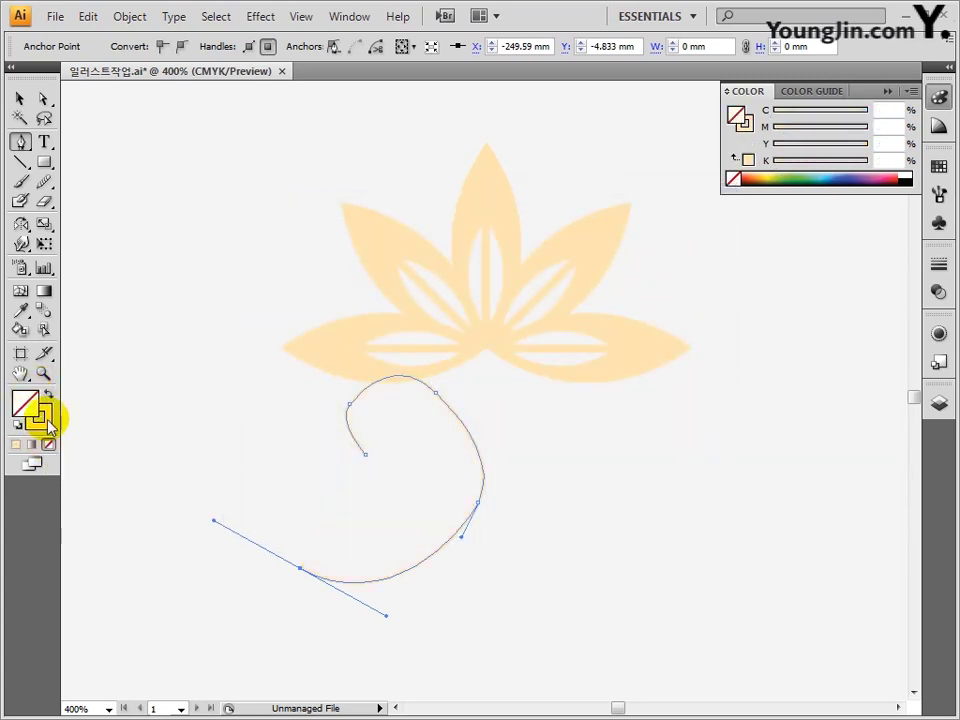
Even out the curl's bends along its whole length with the Smooth tool.
click(21, 101)
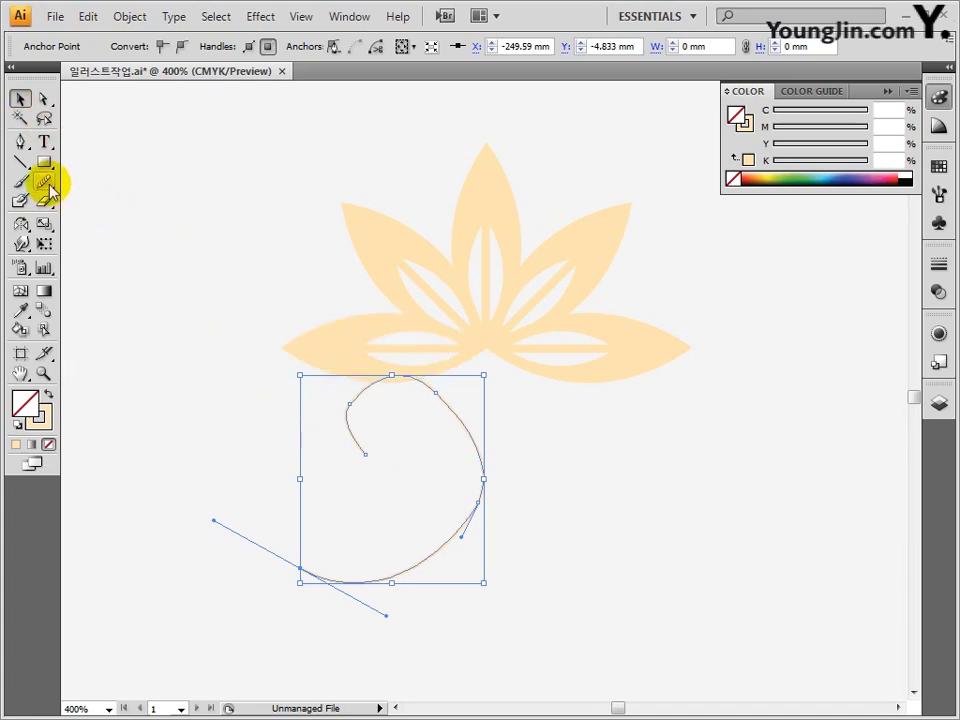
mouse_move(46, 184)
mouse_down()
mouse_move(82, 187)
mouse_move(76, 205)
mouse_move(127, 213)
mouse_up()
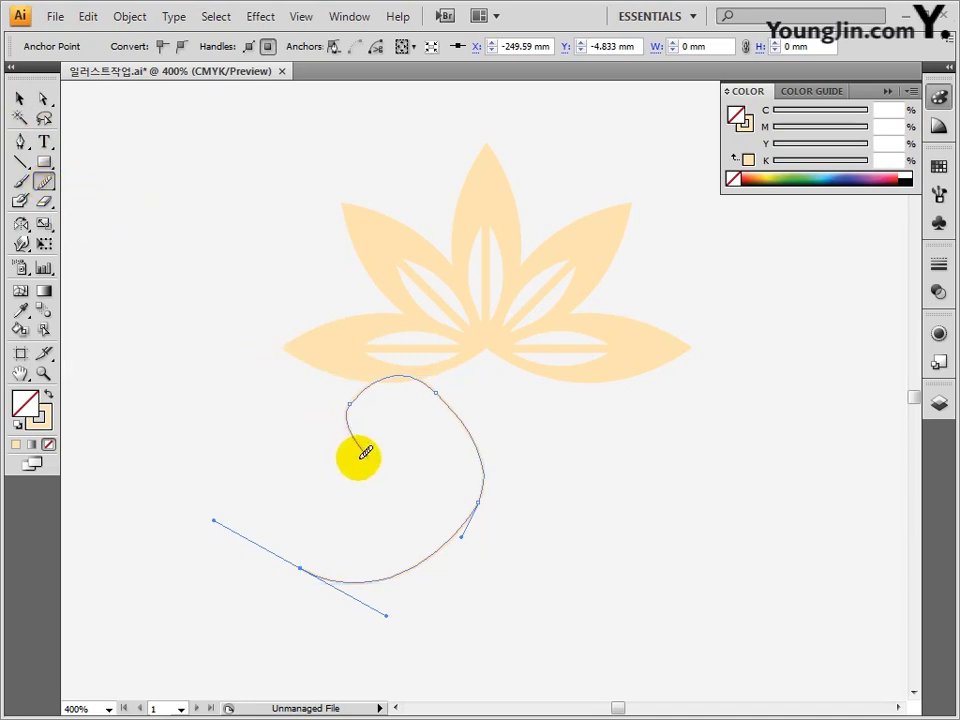
mouse_move(394, 373)
mouse_down()
mouse_move(483, 467)
mouse_move(463, 526)
mouse_move(371, 572)
mouse_move(300, 569)
mouse_up()
mouse_move(376, 582)
mouse_down()
mouse_move(460, 550)
mouse_move(482, 503)
mouse_move(480, 444)
mouse_move(465, 401)
mouse_move(430, 377)
mouse_move(392, 377)
mouse_move(360, 394)
mouse_move(349, 439)
mouse_up()
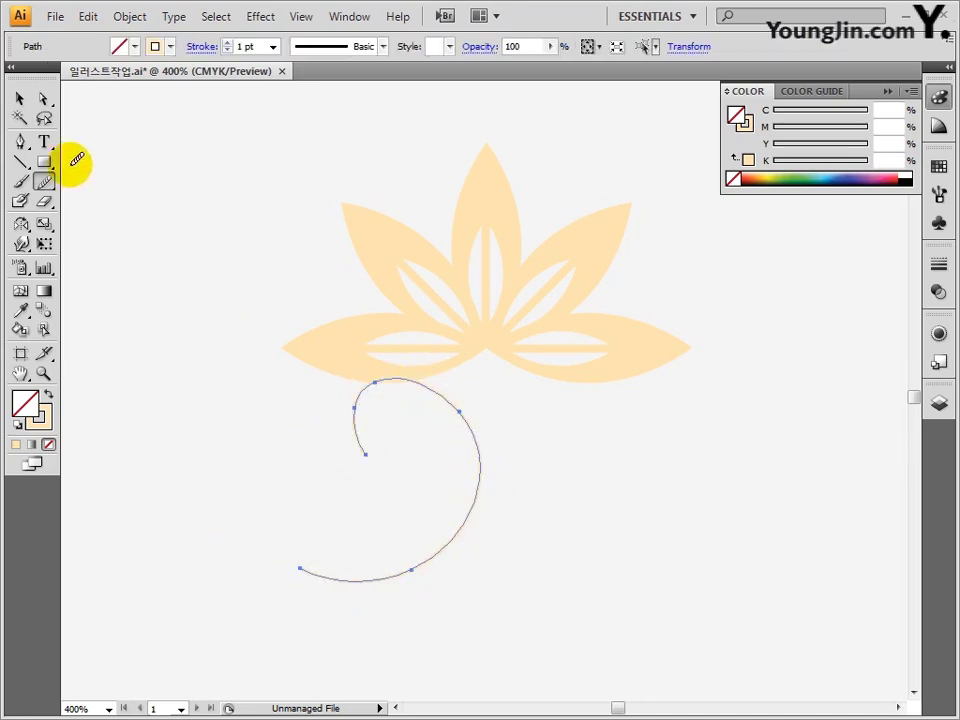
Set the curl's stroke weight to 3 pt and convert it to a filled shape with Outline Stroke.
click(21, 100)
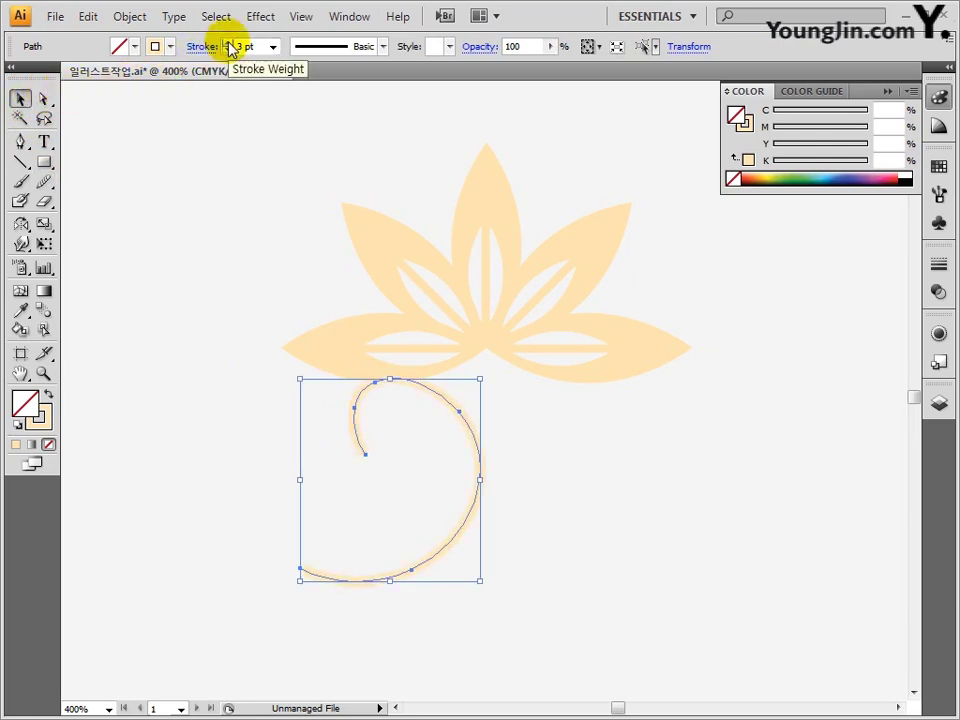
click(129, 17)
mouse_move(155, 381)
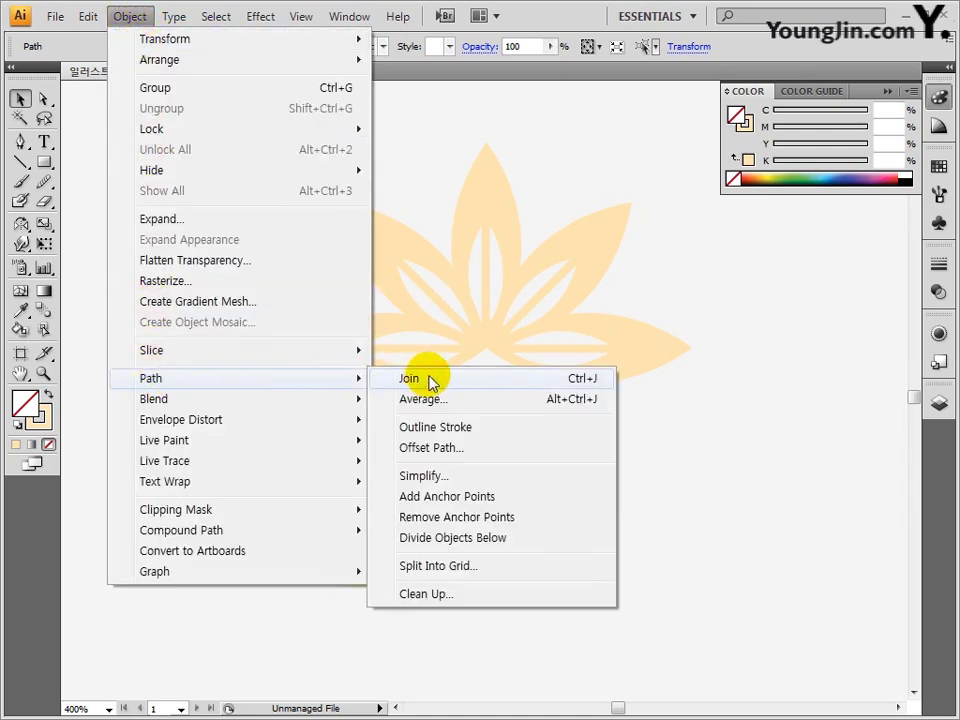
click(428, 427)
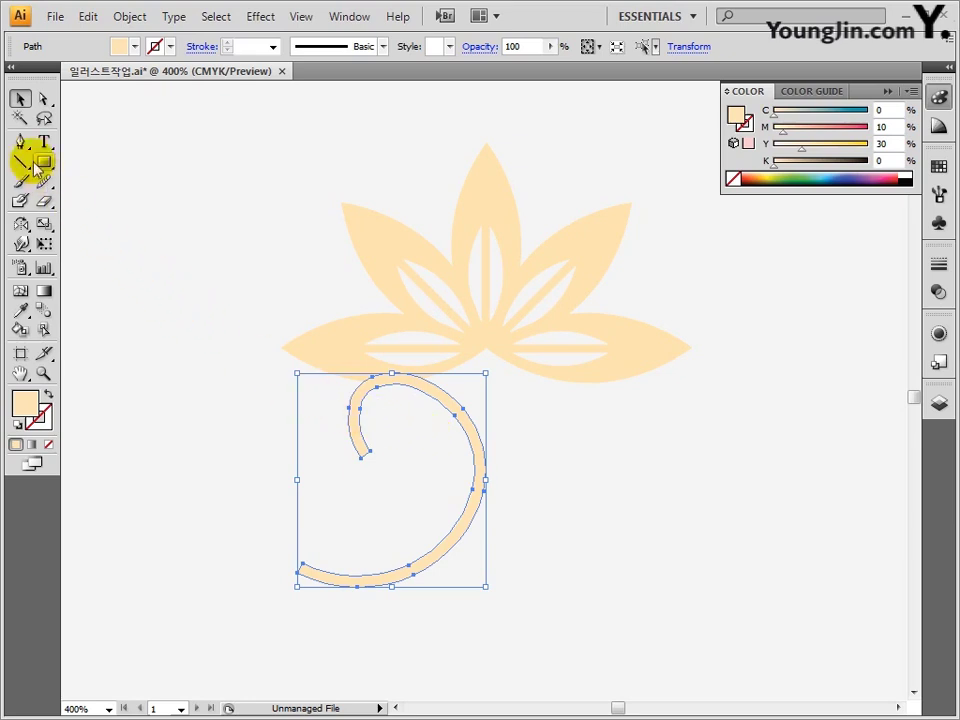
Turn off Smart Guides, shape the curl's inner end into a curved point and round its outer end, then nudge the curl up slightly.
click(300, 17)
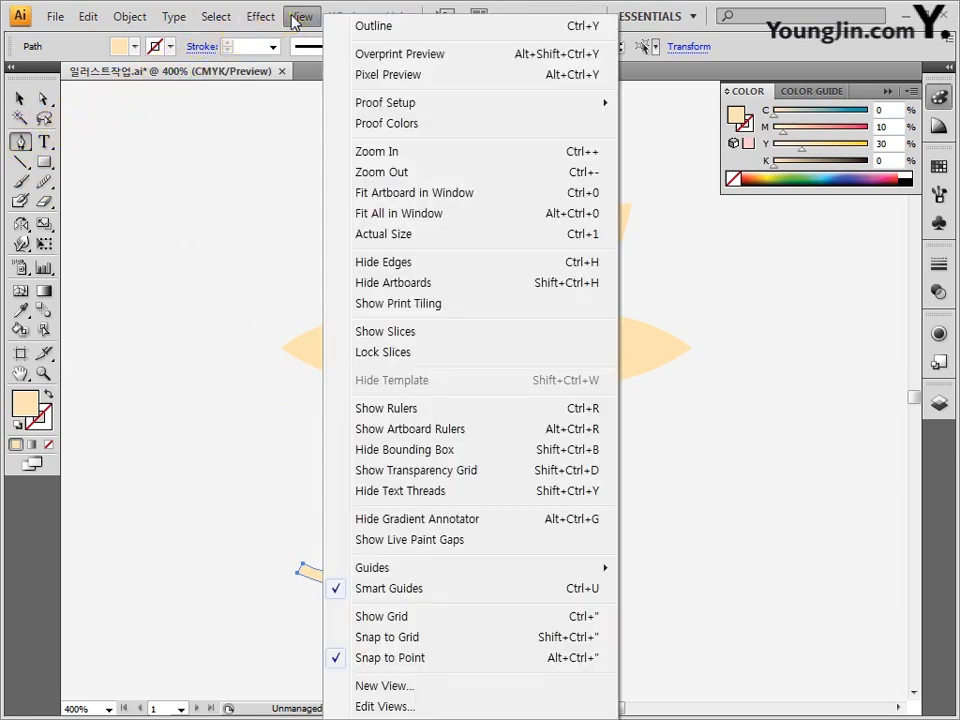
click(381, 590)
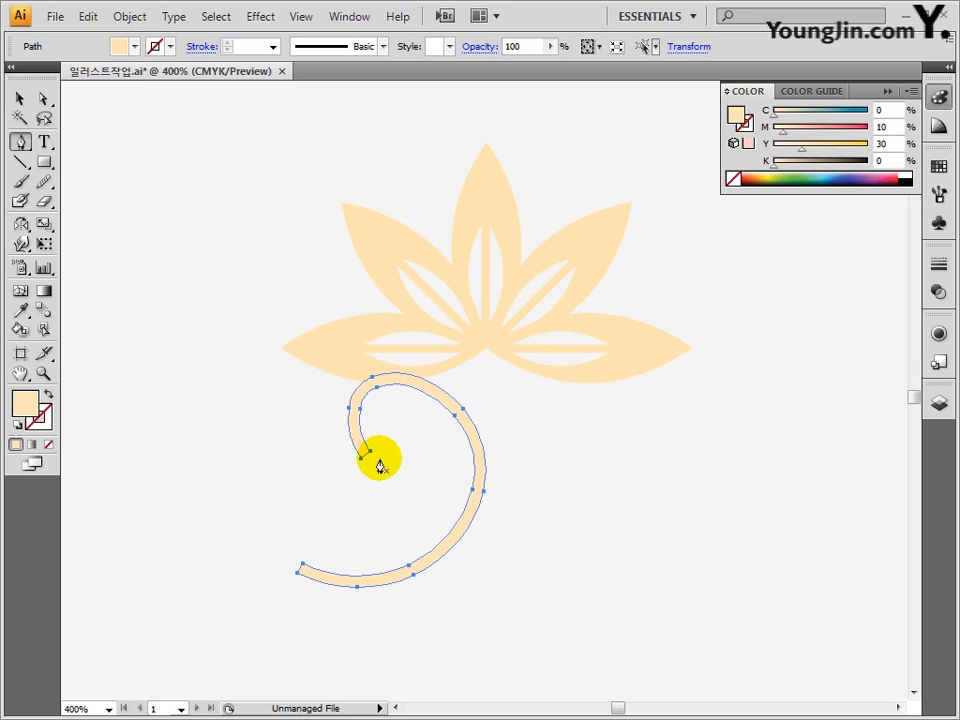
key(a)
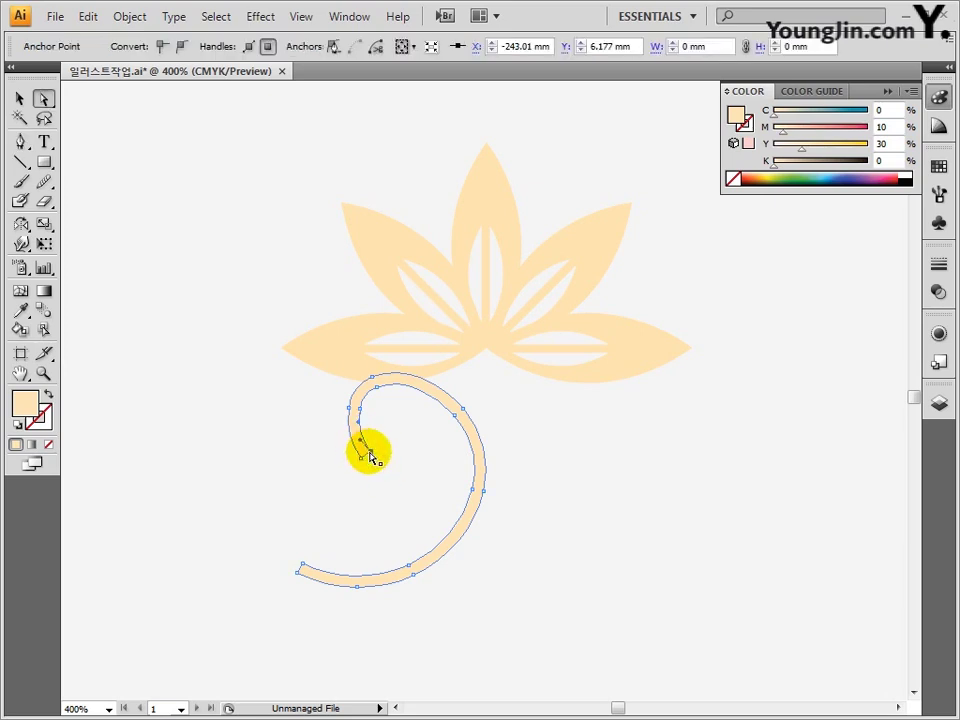
click(371, 455)
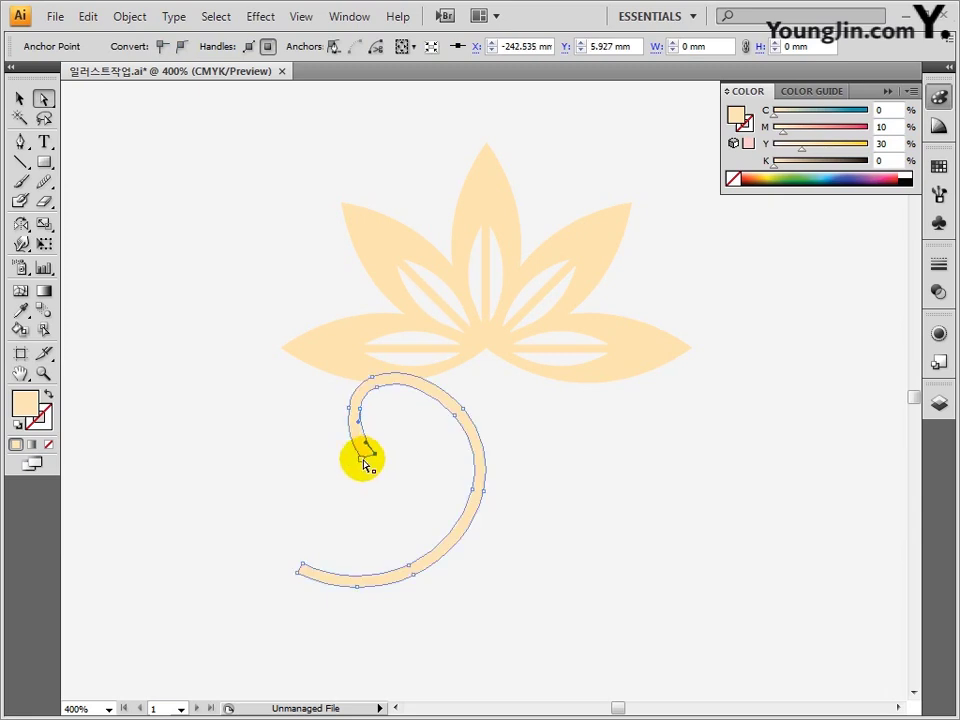
mouse_move(361, 459)
mouse_down()
mouse_move(351, 441)
mouse_move(384, 448)
mouse_move(357, 438)
mouse_move(371, 455)
mouse_move(360, 446)
mouse_up()
key(p)
mouse_move(302, 570)
mouse_down()
mouse_move(338, 583)
mouse_move(285, 564)
mouse_move(290, 570)
mouse_up()
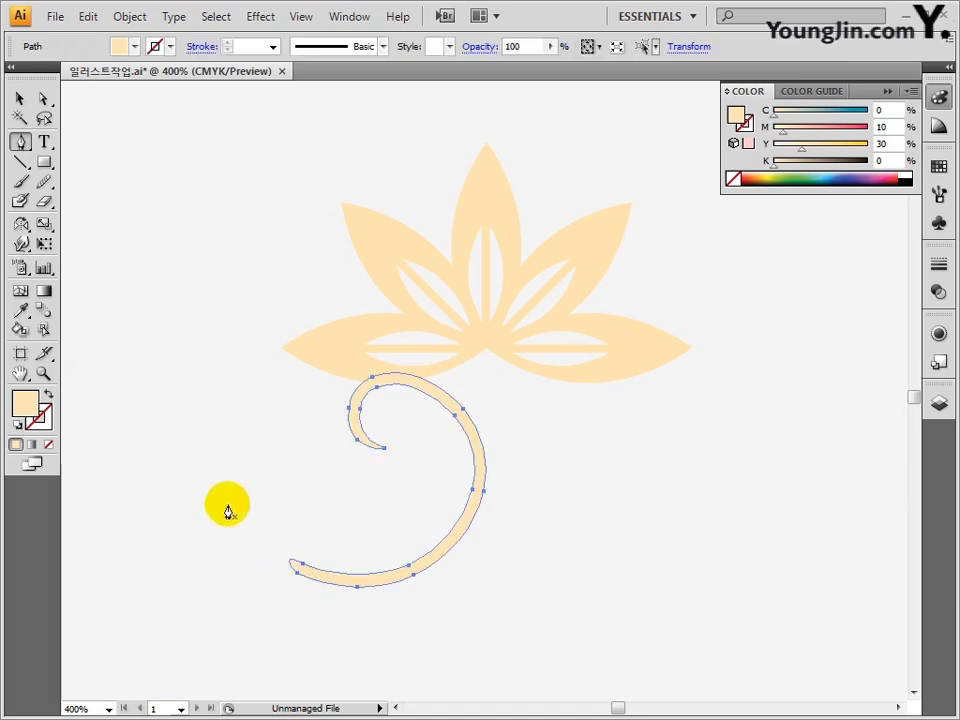
click(19, 99)
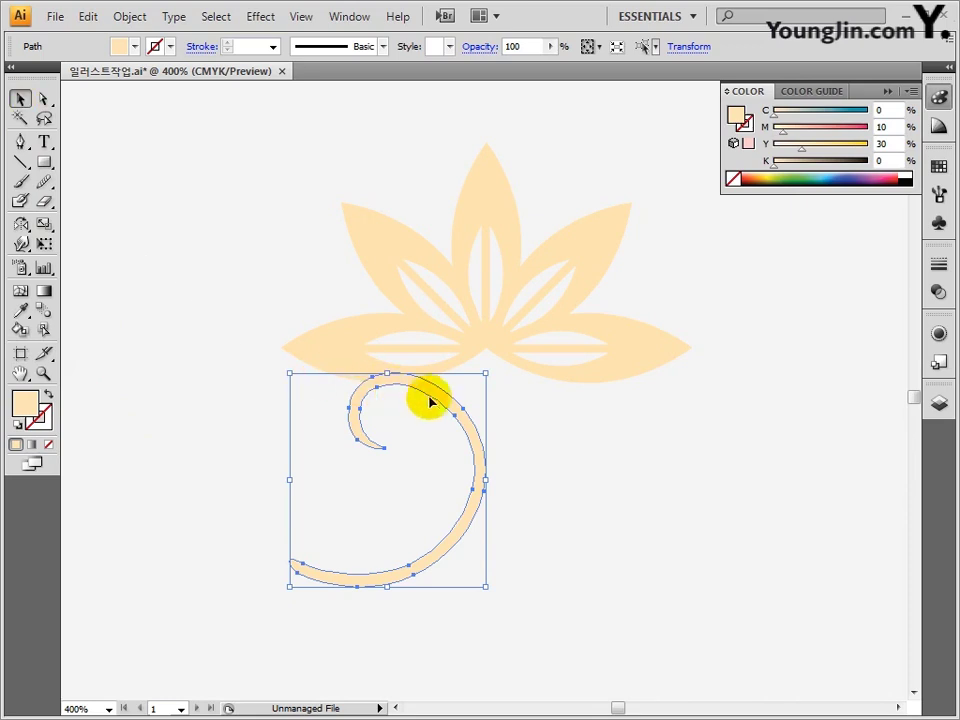
Draw a second, smaller open curl with the Pen tool inside the first, ending at the lower left.
click(22, 141)
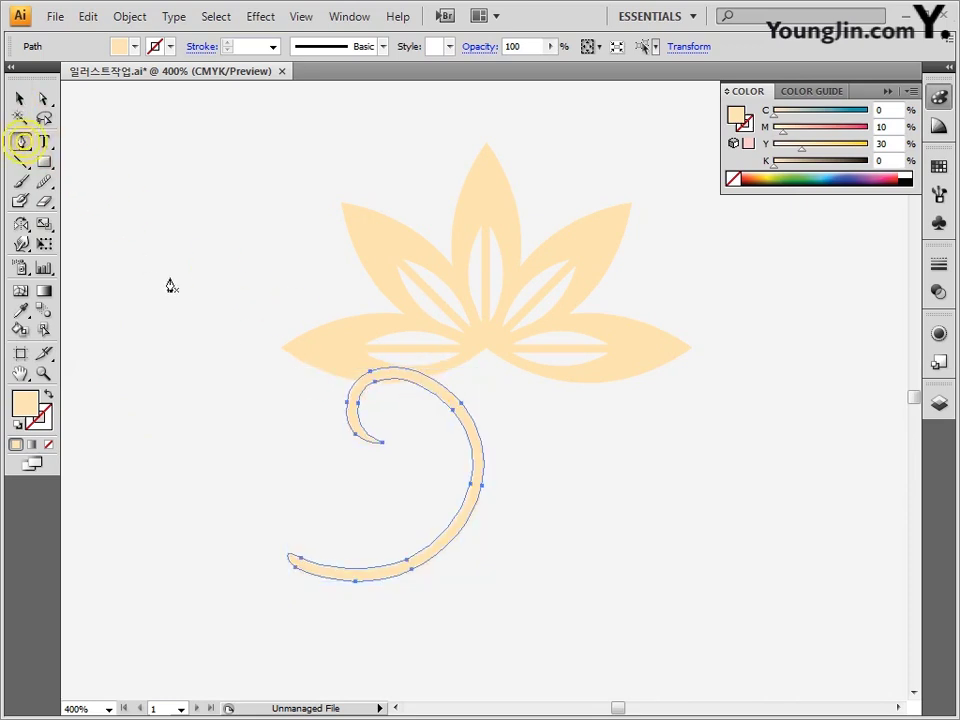
click(388, 442)
drag(383, 395, 422, 413)
drag(423, 485, 405, 495)
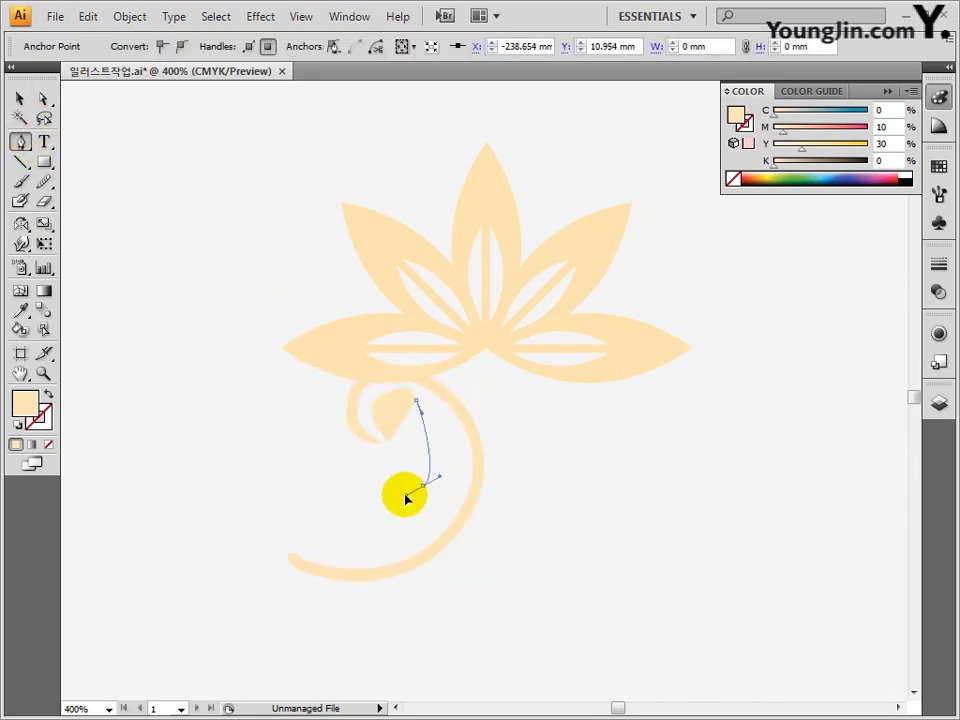
drag(275, 510, 194, 460)
Remove the inner curl's fill and give it a stroke color of C 0, M 10, Y 30, K 0.
click(48, 444)
click(47, 424)
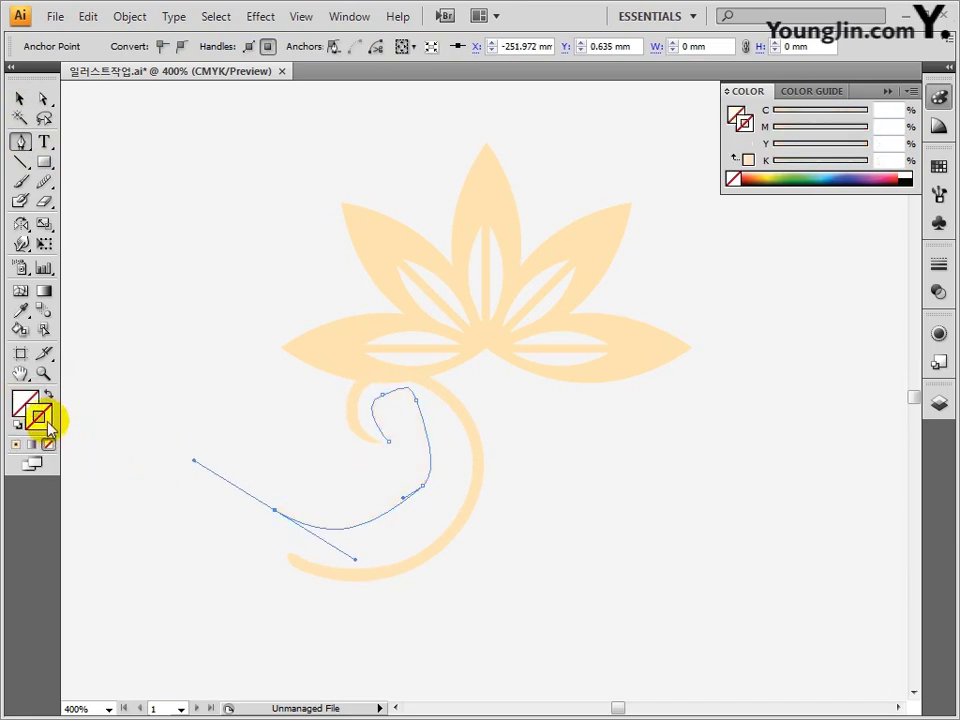
double_click(48, 424)
double_click(645, 411)
text(0)
key(Tab)
text(10)
key(Tab)
text(30)
key(Tab)
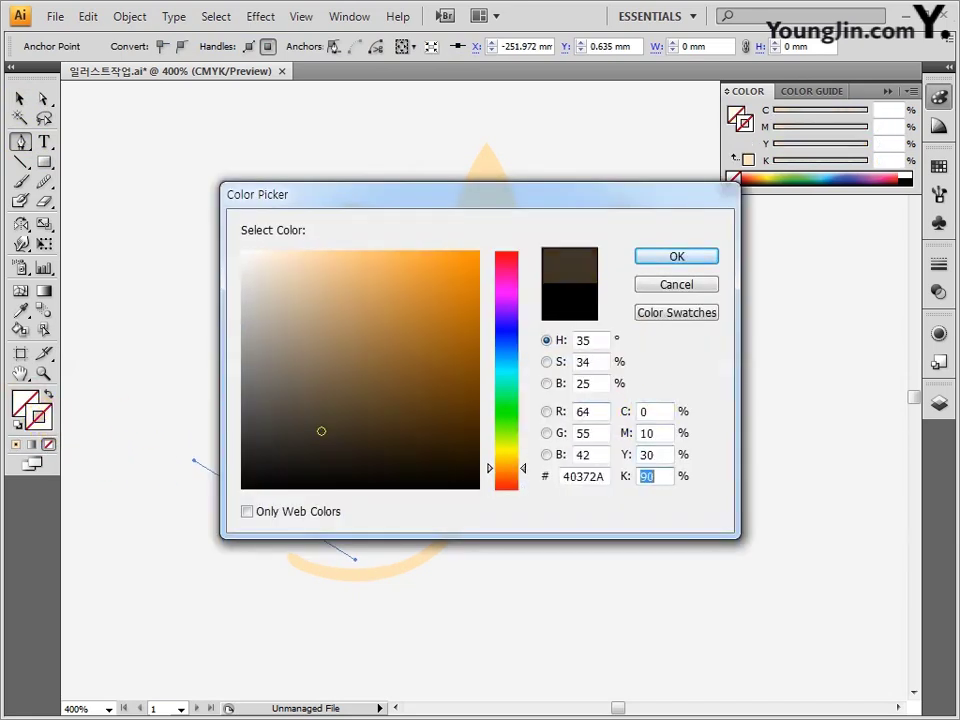
text(0)
click(684, 257)
Smooth the inner curl and adjust its anchor points and handles so it follows the outer curl in an even sweep.
key(n)
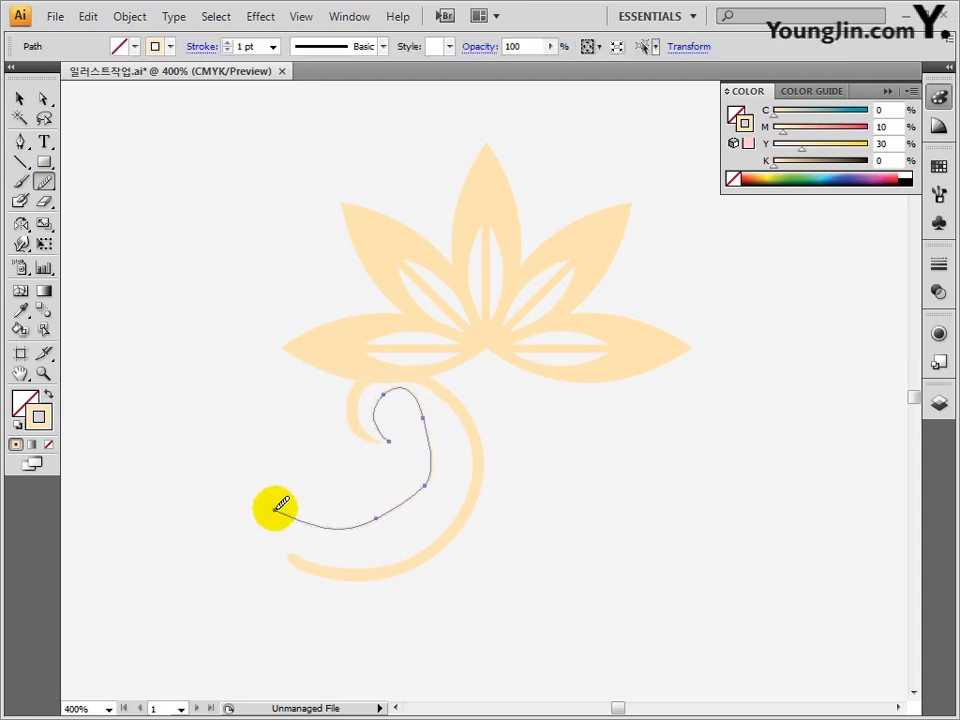
key(a)
click(425, 406)
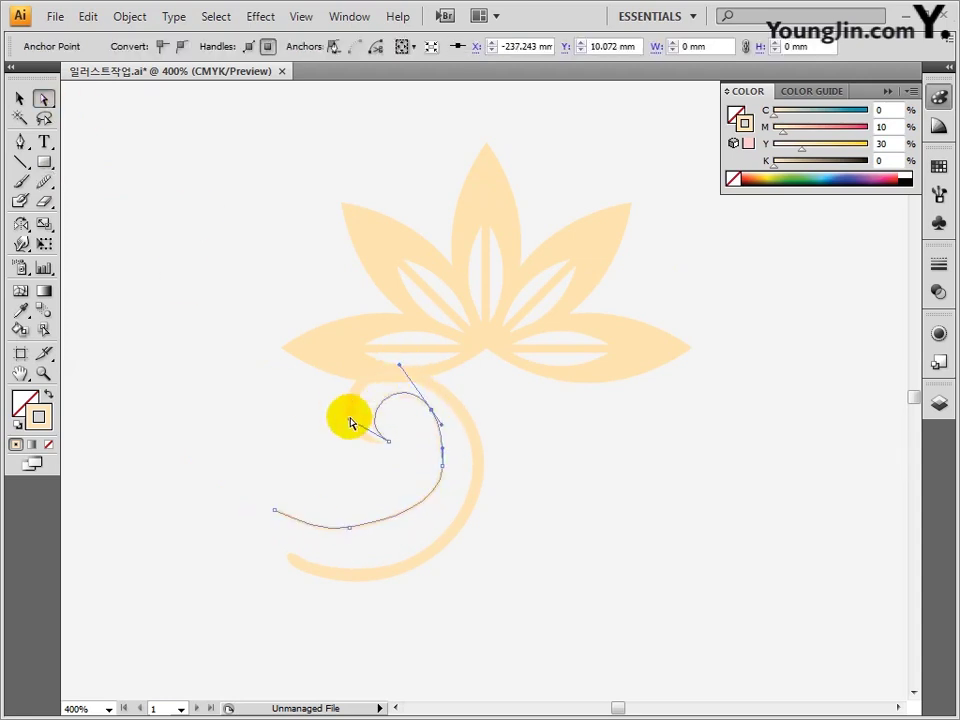
drag(350, 420, 343, 399)
drag(442, 466, 446, 470)
drag(384, 521, 387, 527)
drag(349, 527, 360, 540)
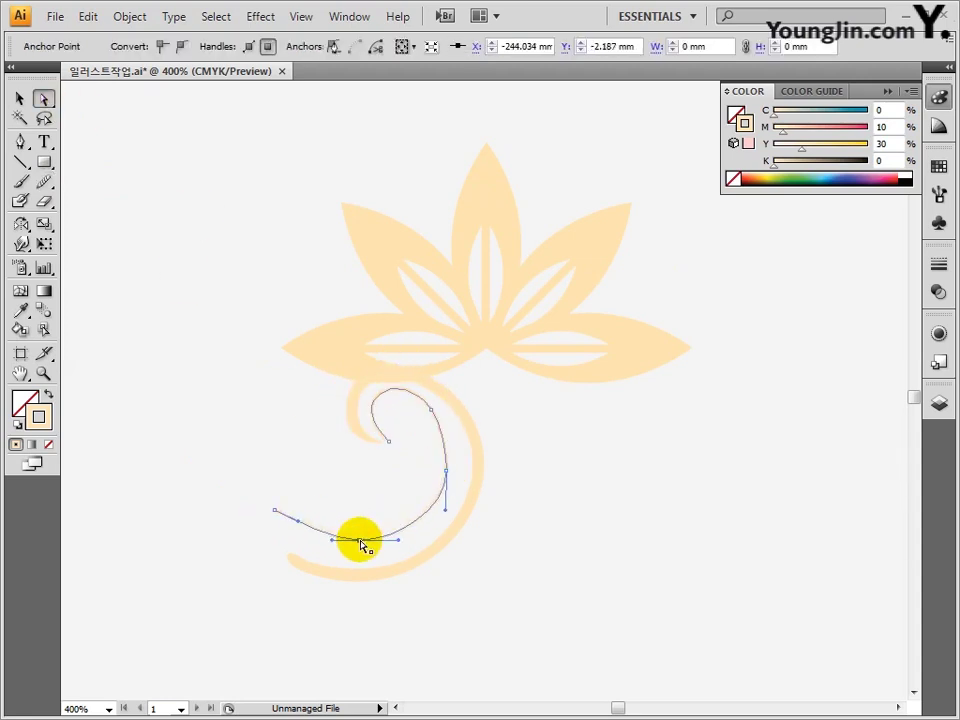
drag(275, 510, 267, 511)
click(446, 480)
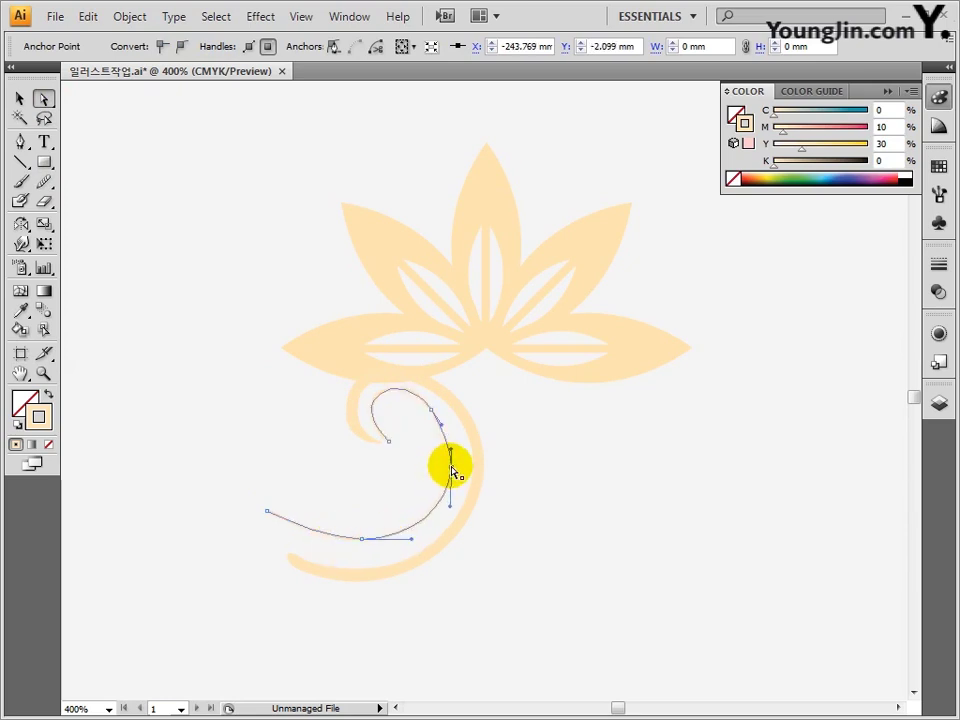
Adjust the top anchor points of the inner curl and smooth its path into an even, rounder loop.
click(389, 441)
key(p)
click(393, 392)
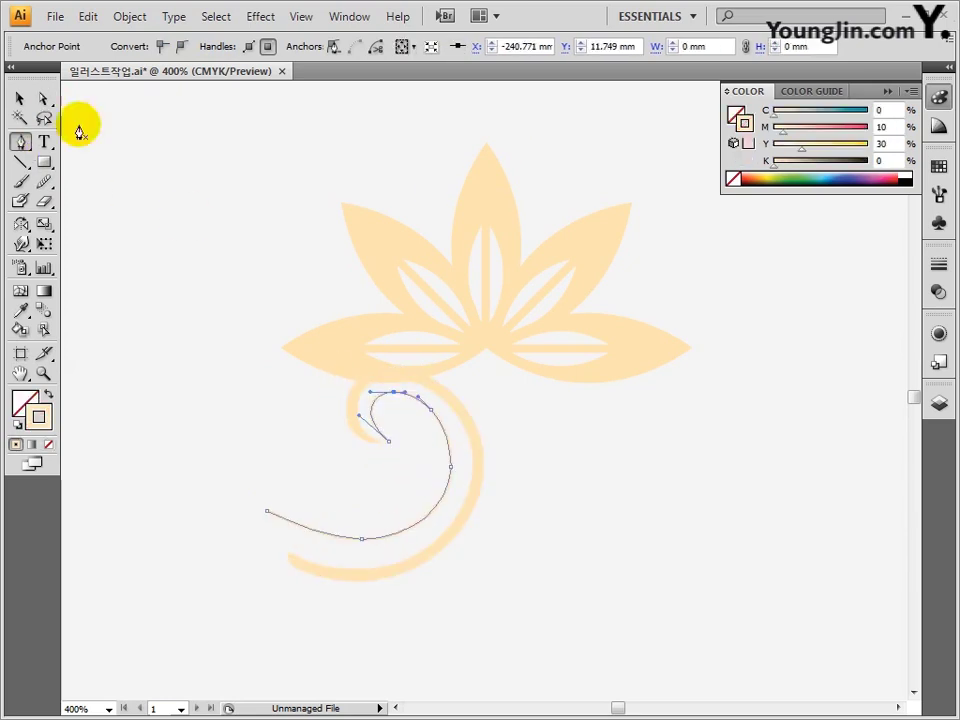
click(43, 98)
drag(393, 392, 436, 411)
key(n)
ctrl+click(265, 511)
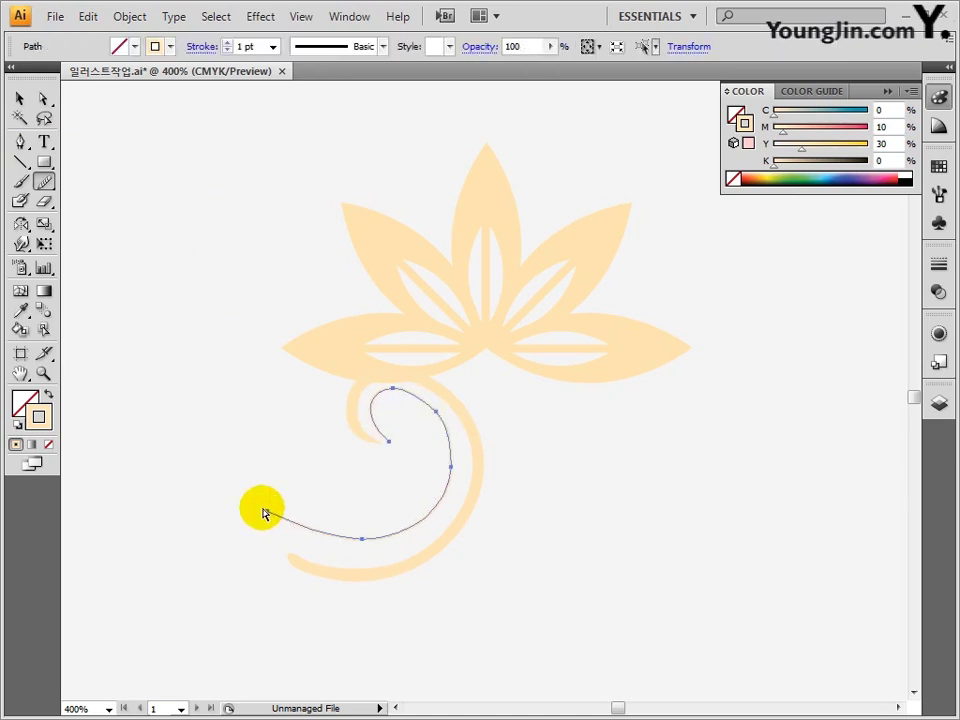
Thicken the inner curl's stroke and expand it into a filled cream shape.
click(19, 98)
click(228, 42)
click(228, 42)
click(129, 16)
click(161, 219)
key(Return)
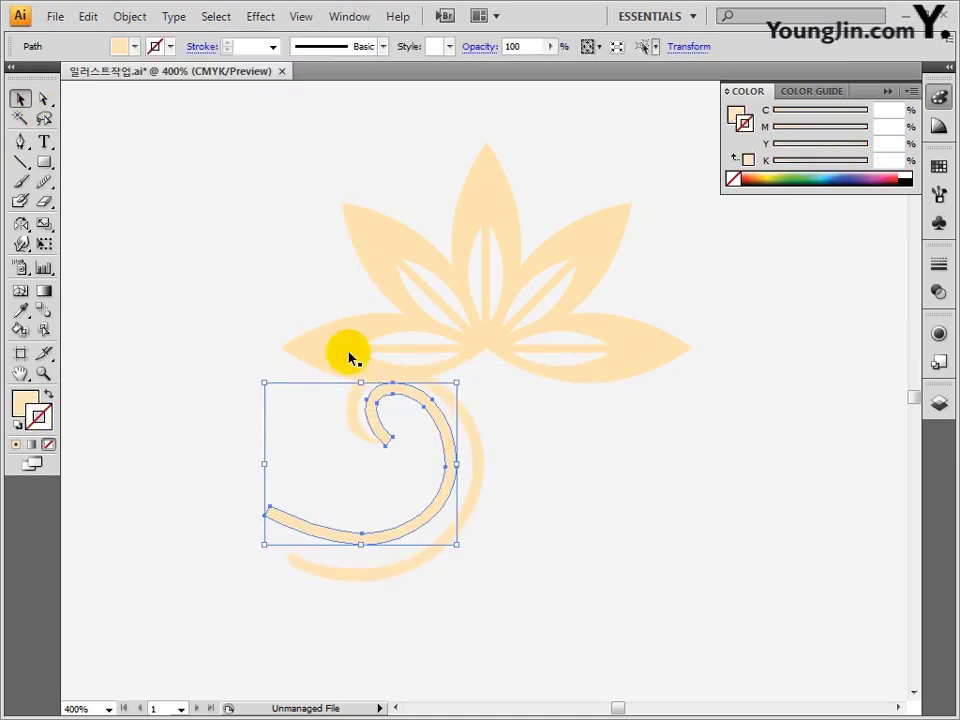
Shape the inner curl's inner end into a curved point, round its outer end, and deselect it.
key(a)
click(400, 440)
click(393, 437)
click(20, 141)
drag(386, 446, 369, 428)
drag(362, 421, 364, 405)
drag(271, 508, 261, 502)
drag(265, 516, 252, 511)
click(255, 512)
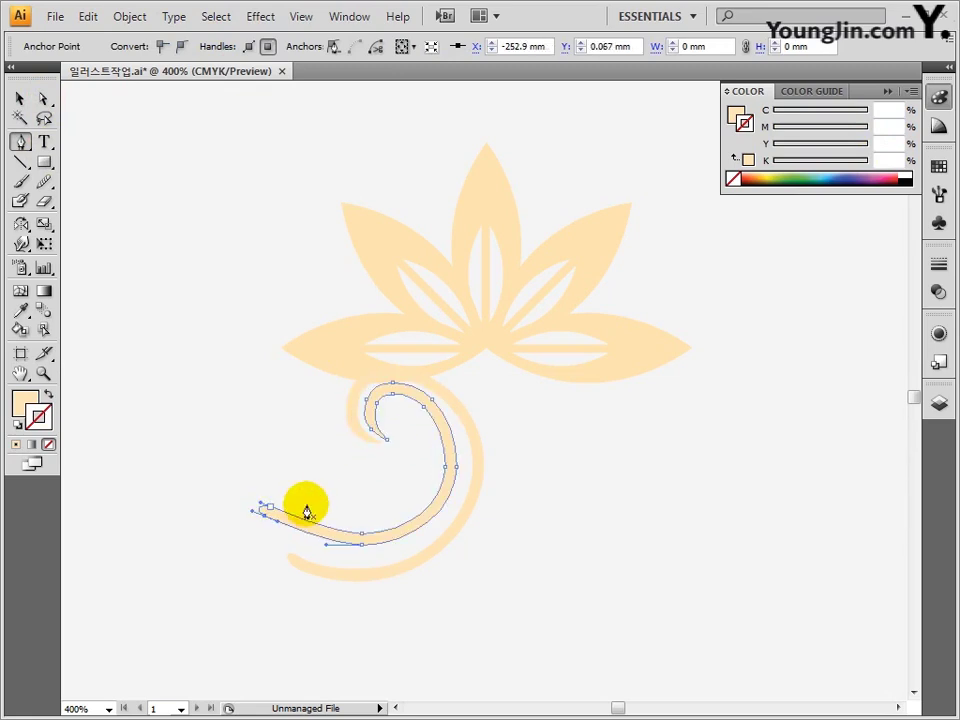
click(20, 98)
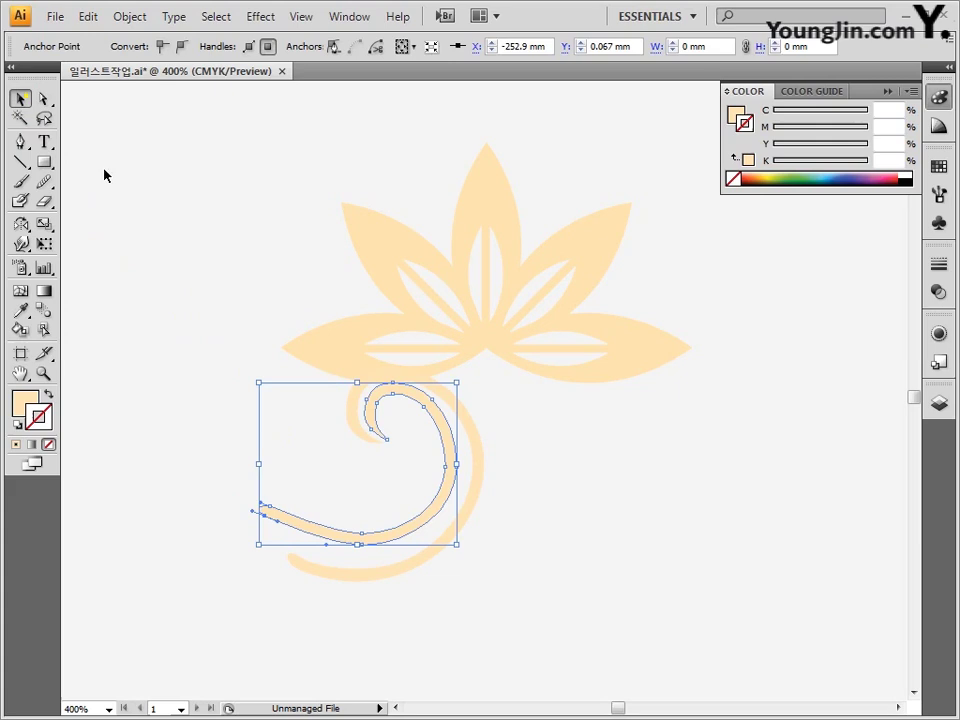
click(257, 428)
Draw a third, shorter open curl inside the second with no fill and a C 0, M 10, Y 30, K 0 stroke.
click(21, 142)
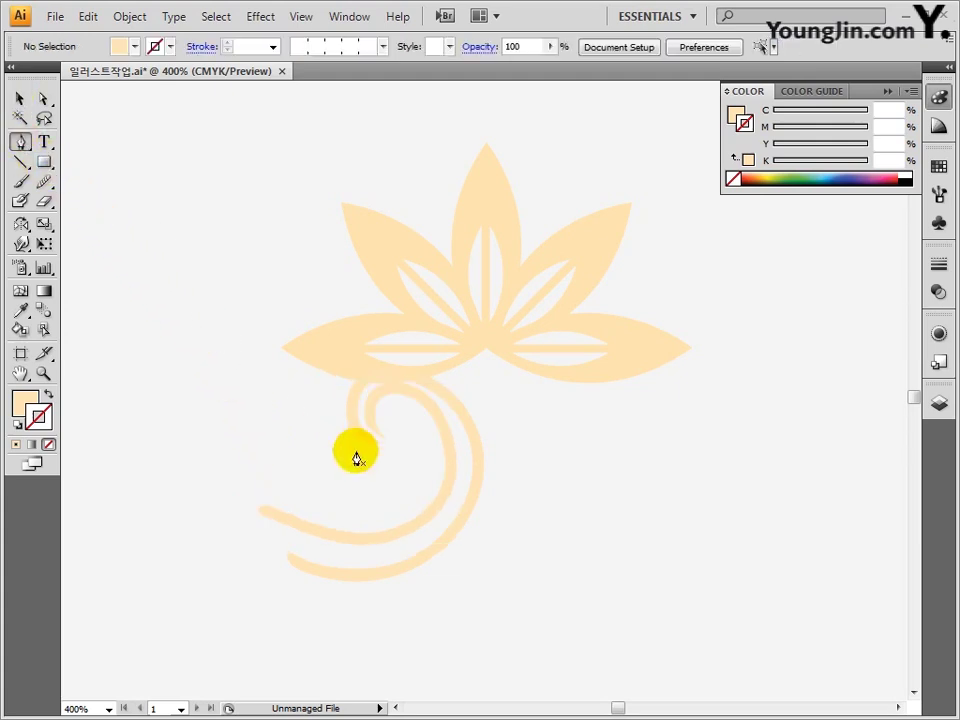
click(387, 439)
mouse_move(406, 437)
mouse_down()
mouse_move(406, 459)
mouse_move(366, 491)
mouse_up()
drag(236, 458, 214, 430)
click(22, 398)
click(48, 444)
double_click(46, 425)
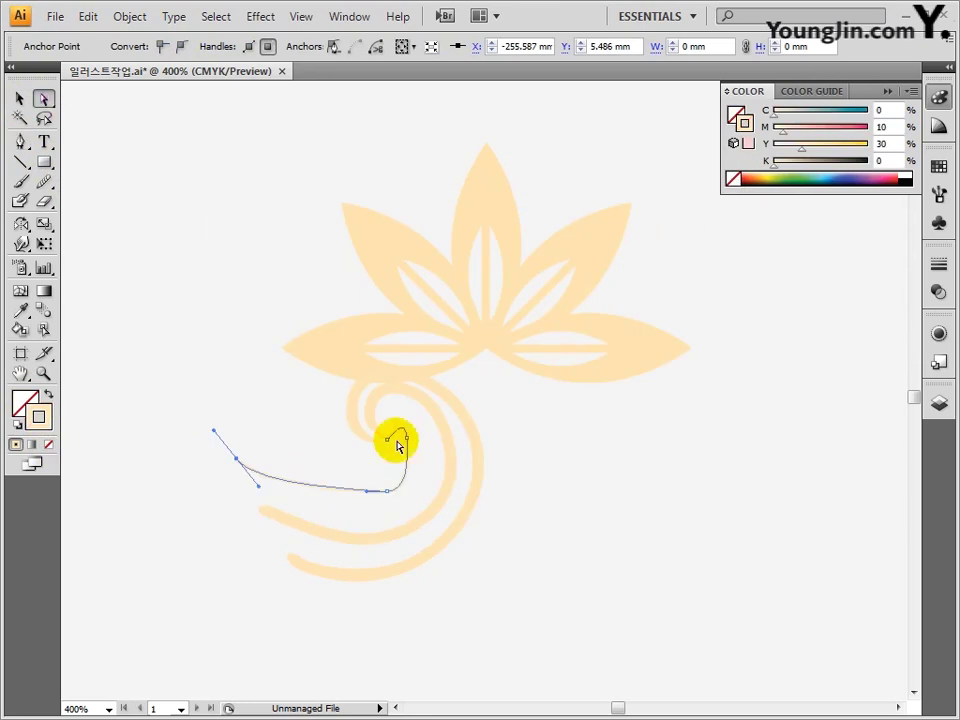
Adjust the third curl's anchor points and handles so it sweeps evenly alongside the second curl.
drag(396, 439, 411, 403)
drag(368, 488, 370, 505)
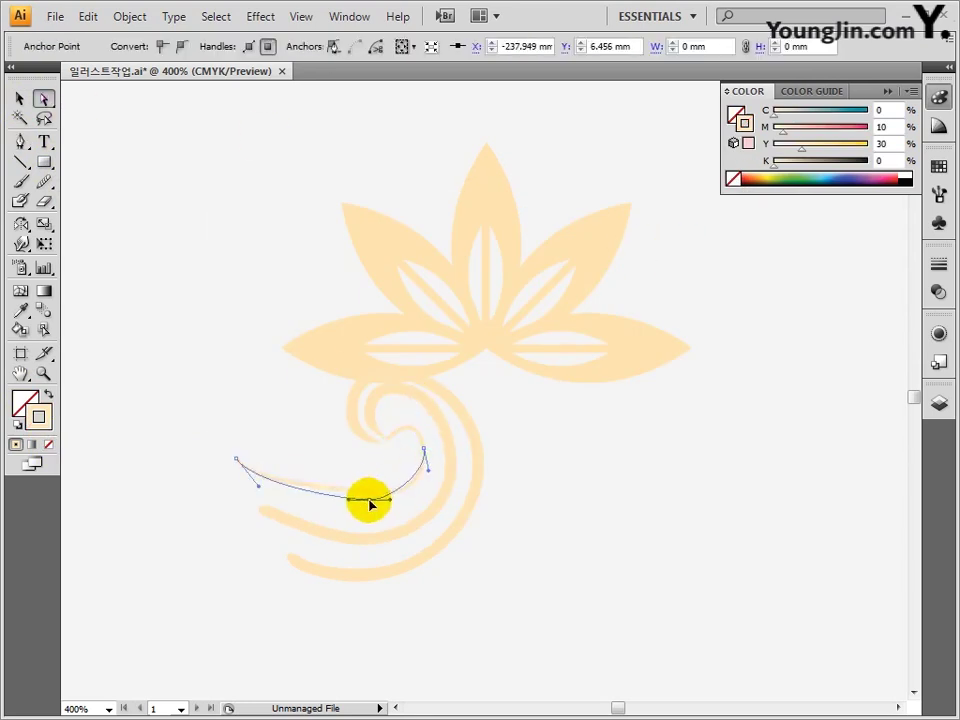
drag(258, 486, 270, 478)
drag(236, 458, 242, 459)
drag(387, 439, 423, 454)
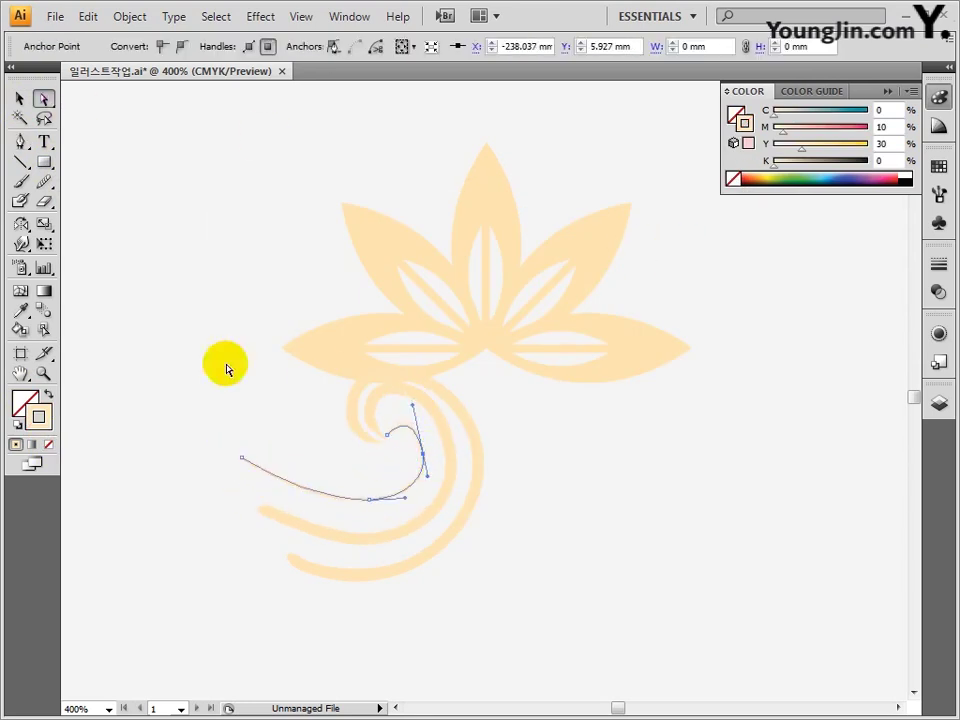
click(44, 181)
Thicken the third curl's stroke and expand it into a filled cream shape.
key(v)
click(227, 42)
click(227, 42)
click(129, 16)
mouse_move(193, 386)
click(425, 424)
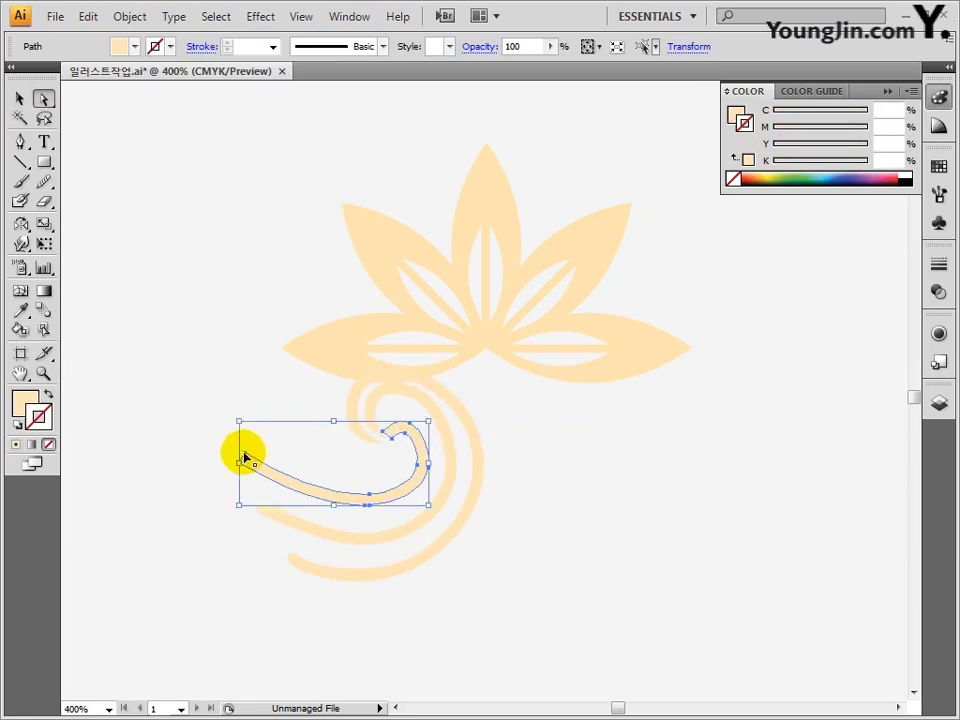
Reshape the third curl's ends and nudge the two inner curls slightly left so their tips meet.
key(p)
drag(383, 431, 393, 426)
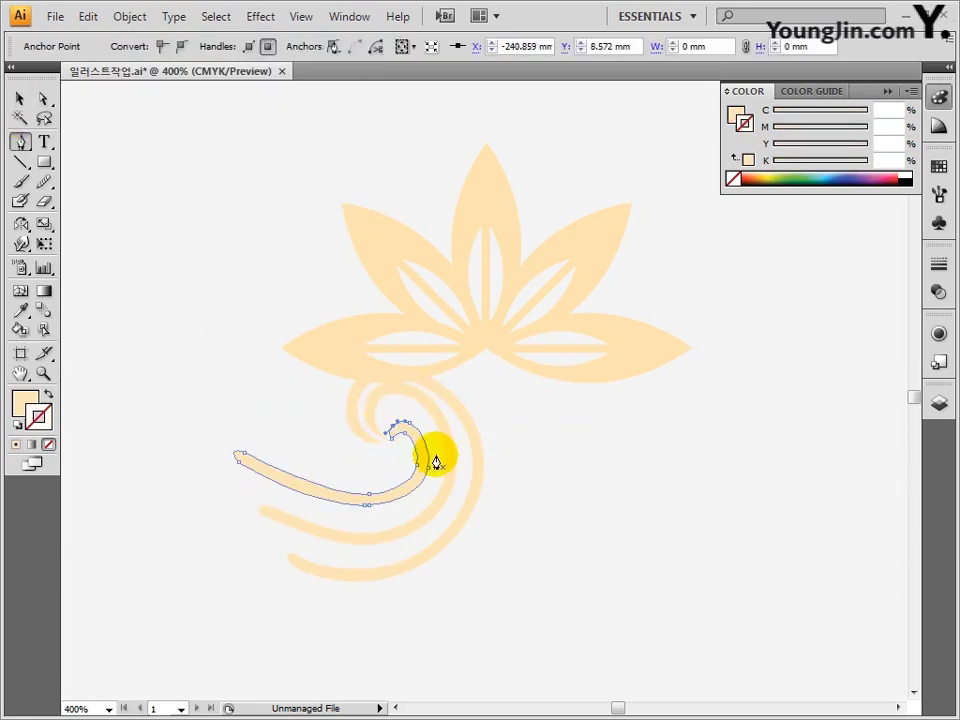
click(22, 107)
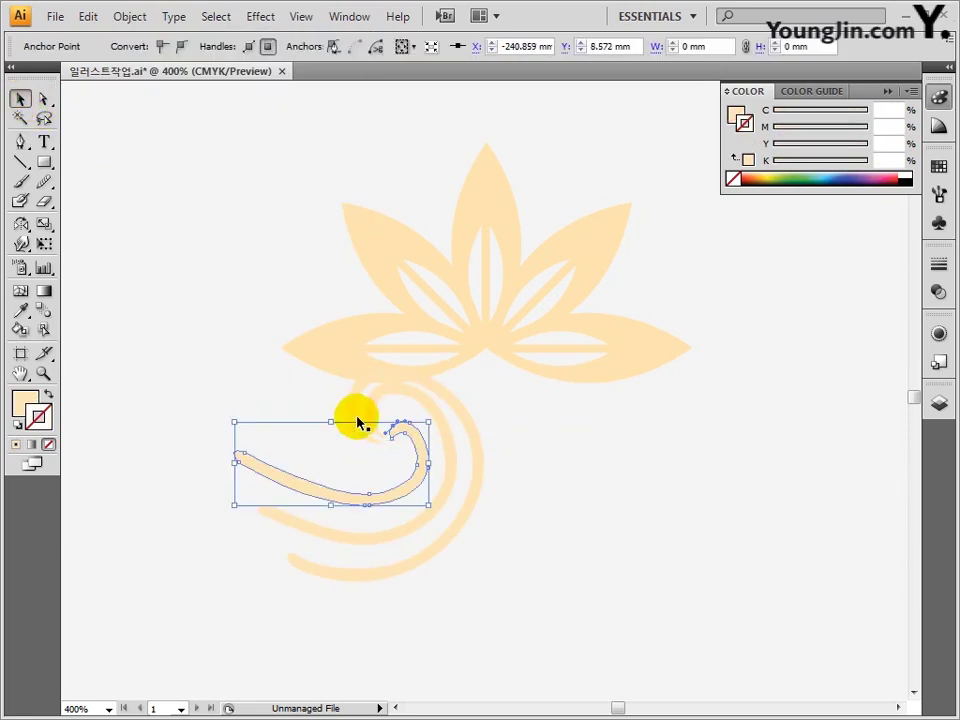
click(407, 444)
drag(433, 420, 445, 424)
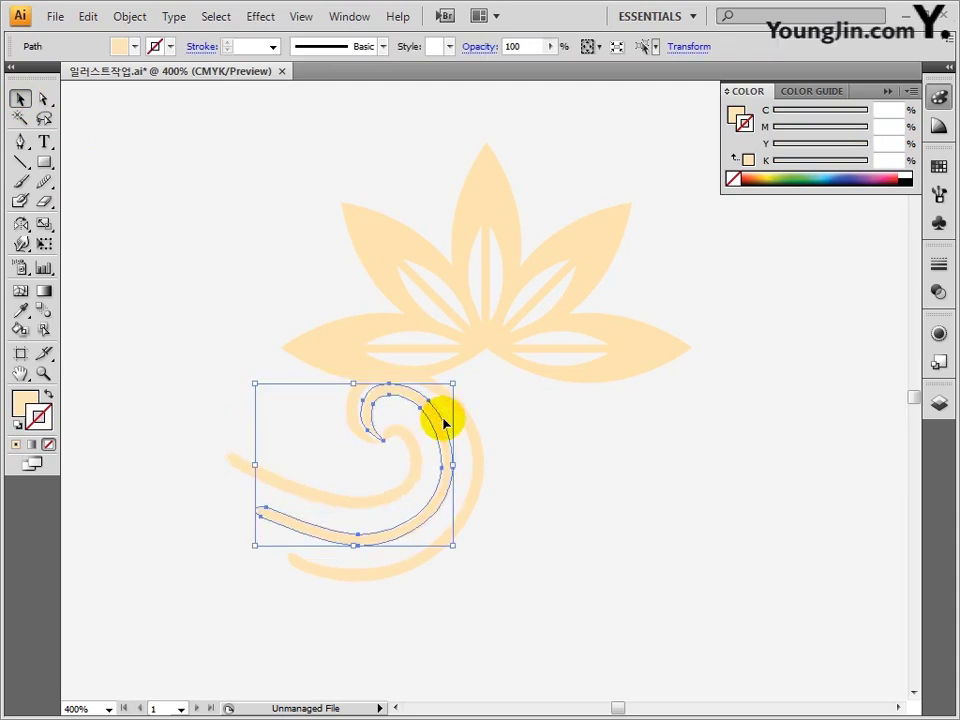
Select all three curls together and reduce their height slightly from the lower edge.
shift+click(408, 483)
shift+click(420, 562)
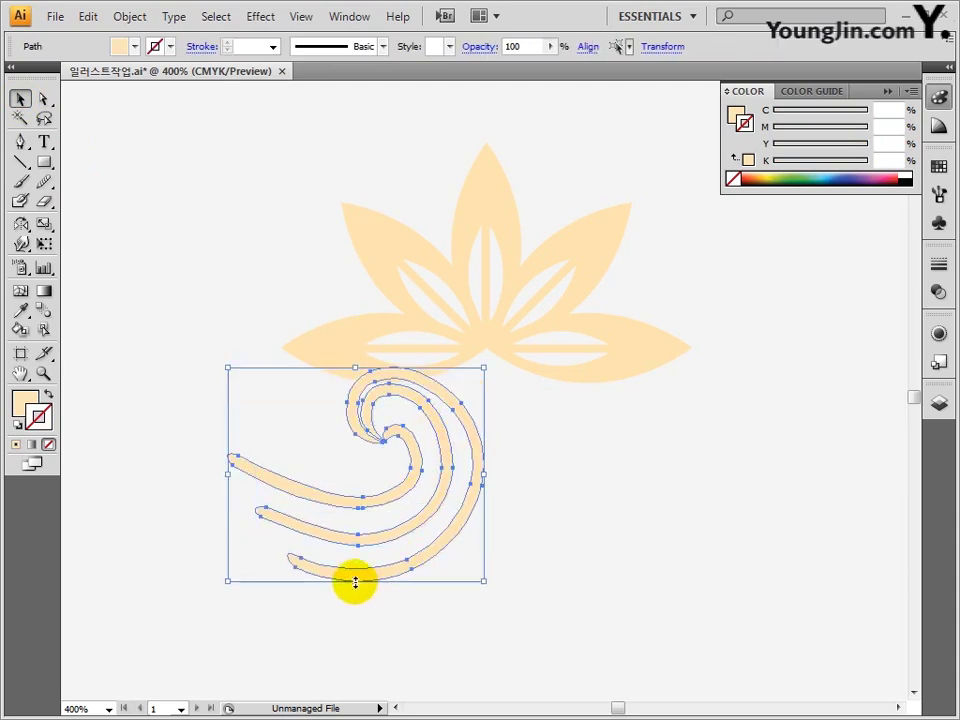
drag(355, 581, 354, 560)
click(444, 580)
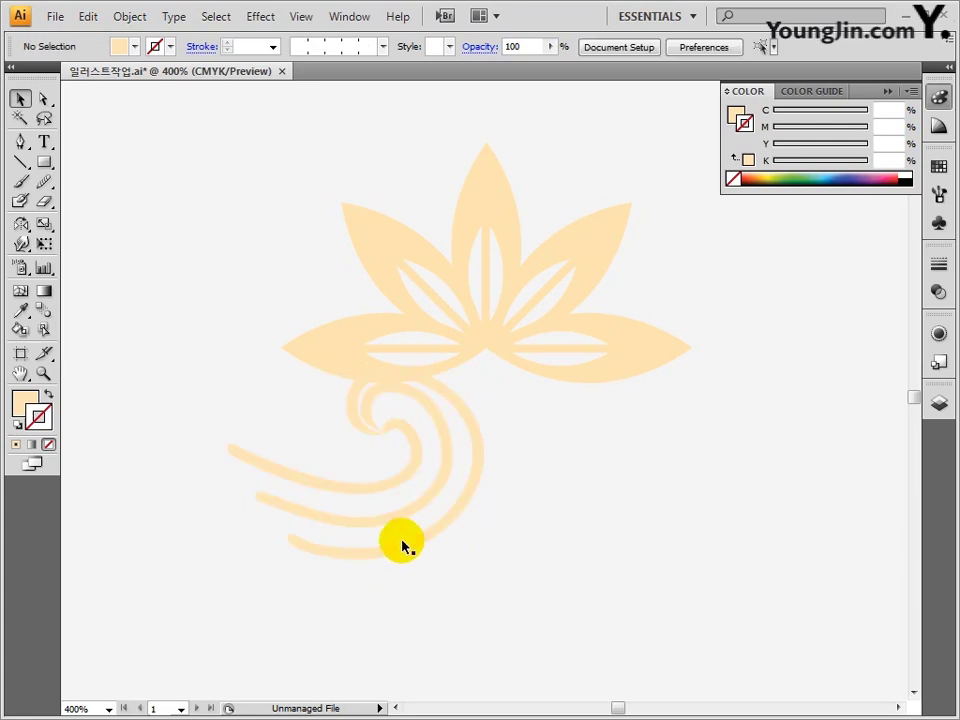
Reflect a copy of the three curls across a vertical axis through the flower's center line.
drag(455, 568, 455, 577)
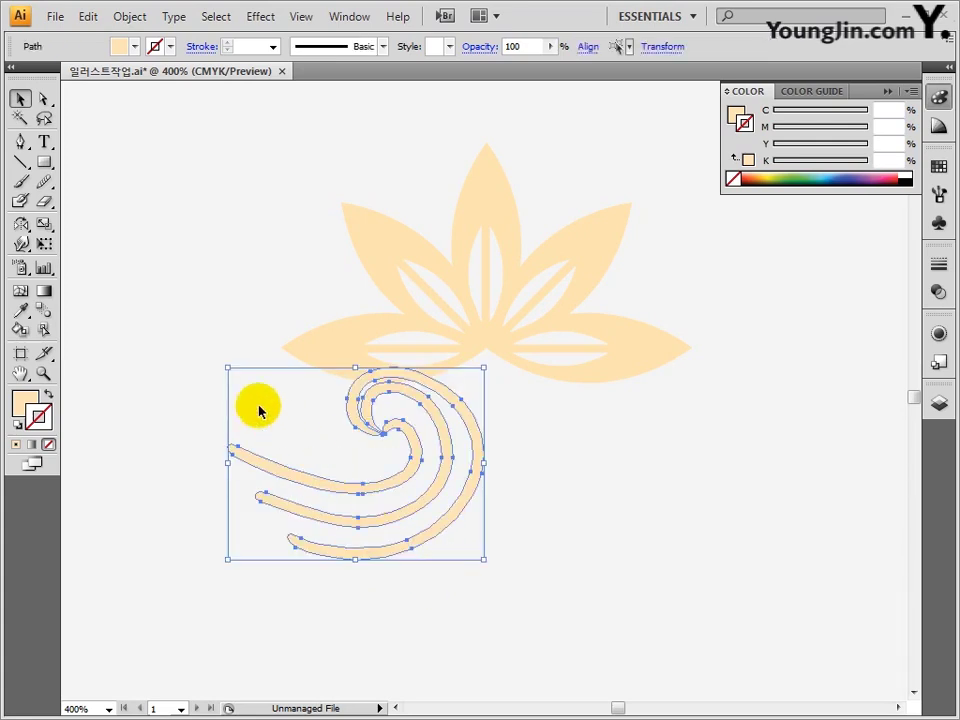
click(21, 226)
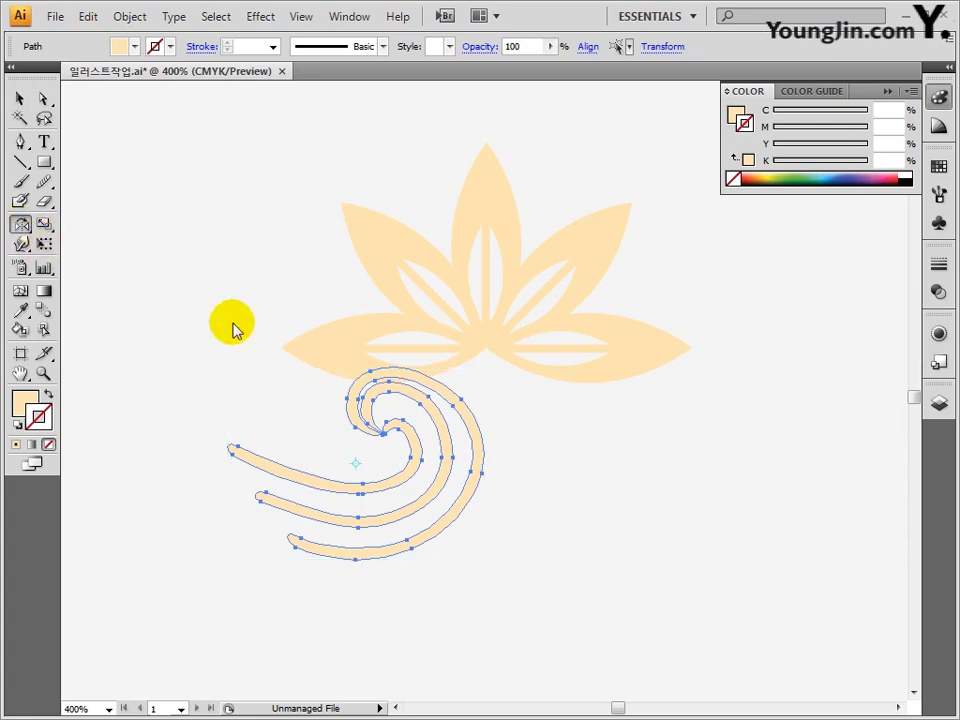
alt+click(484, 460)
click(558, 371)
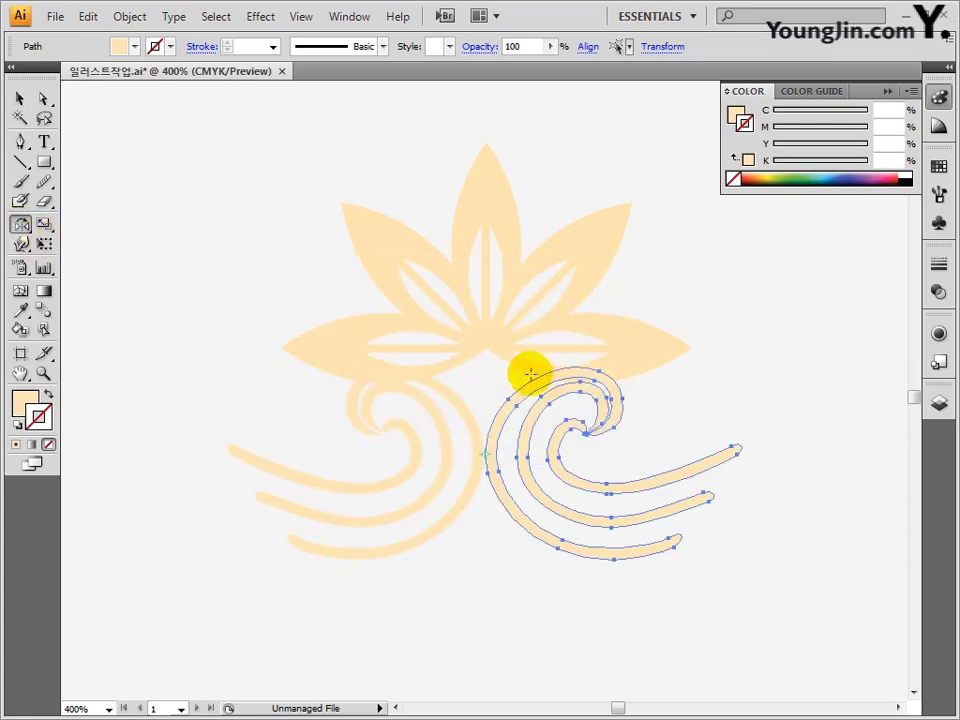
click(21, 99)
click(291, 279)
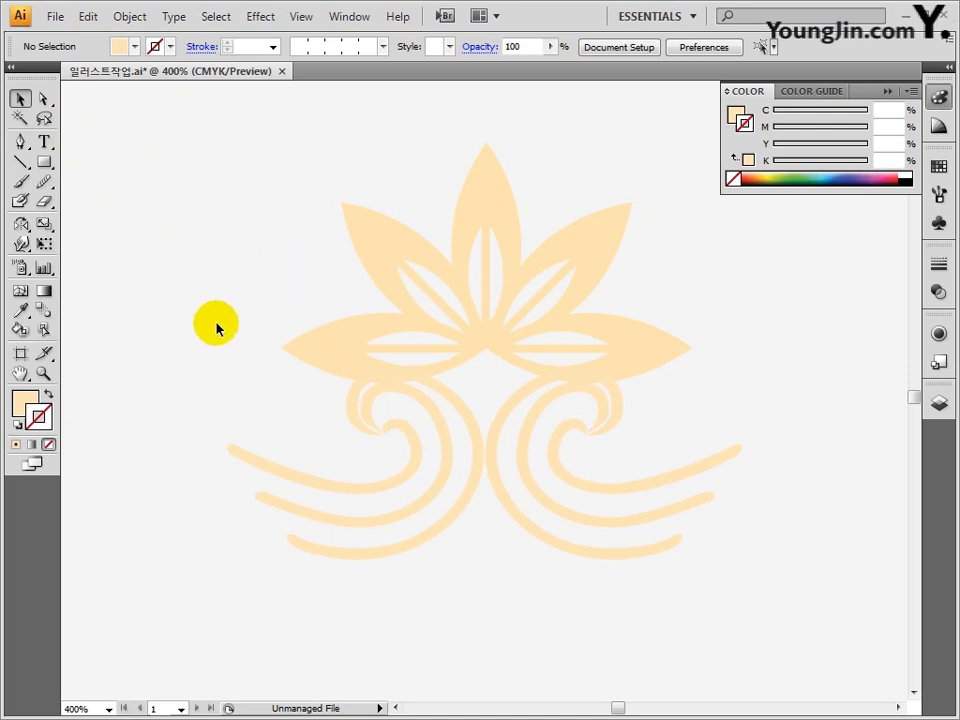
Draw the left half of a pointed, heart-like pendant with the Pen tool below the junction of the two curl groups.
drag(407, 500, 611, 658)
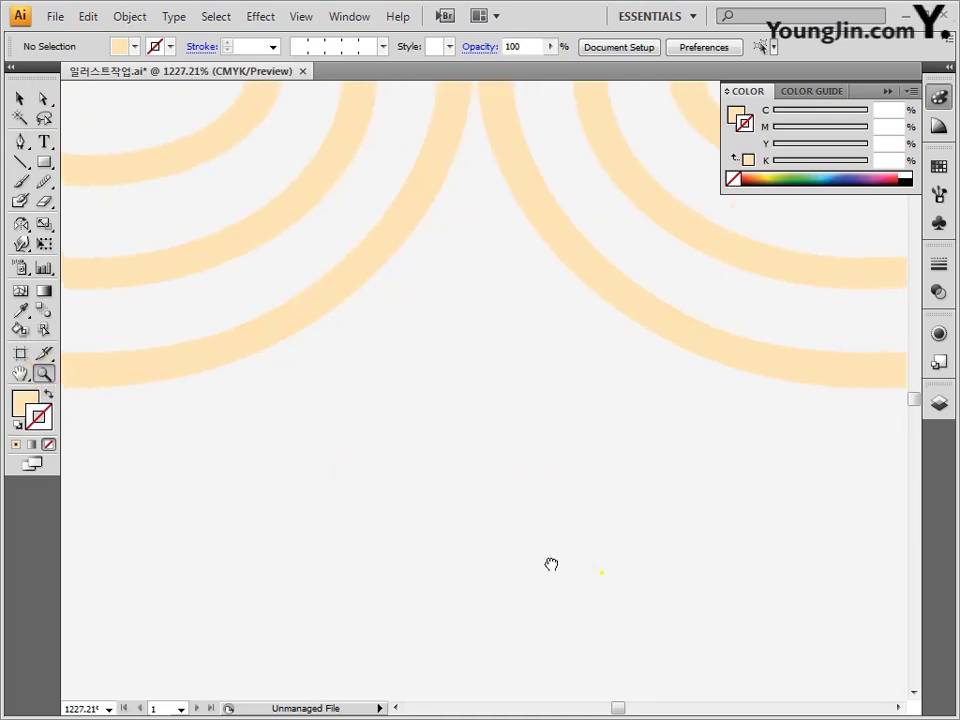
click(22, 143)
click(456, 348)
mouse_move(330, 306)
mouse_down()
mouse_move(311, 253)
mouse_move(328, 310)
mouse_up()
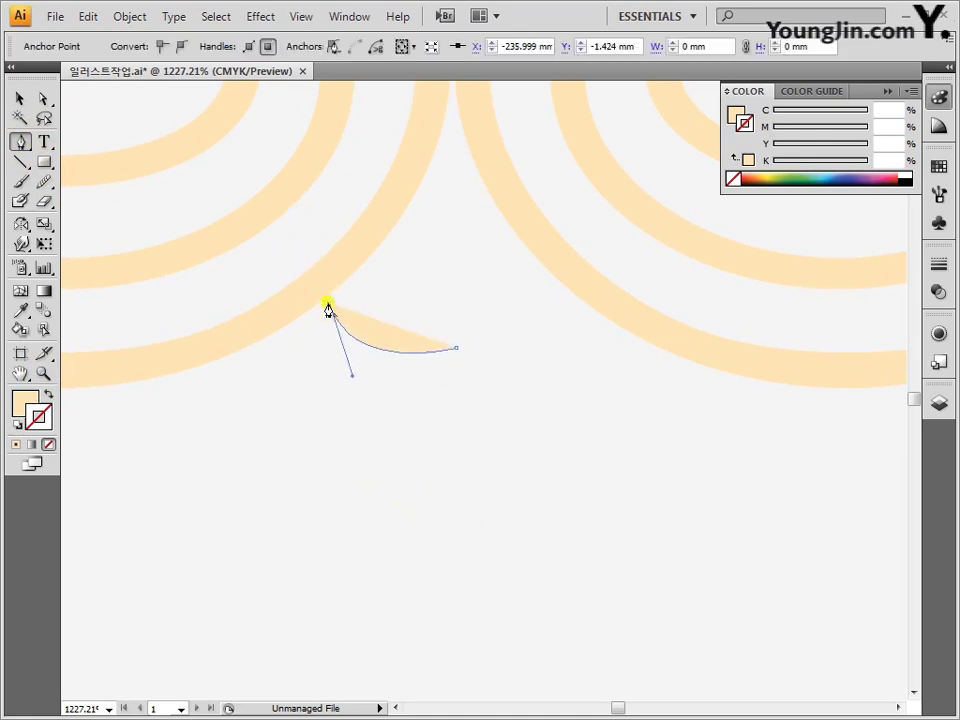
drag(256, 383, 264, 417)
drag(349, 521, 386, 540)
drag(448, 646, 450, 672)
click(456, 348)
Refine the half pendant's anchors and handles into a smooth S-shaped side, a lower tip, a curved upper edge and a straight vertical inner edge.
key(ctrl+minus)
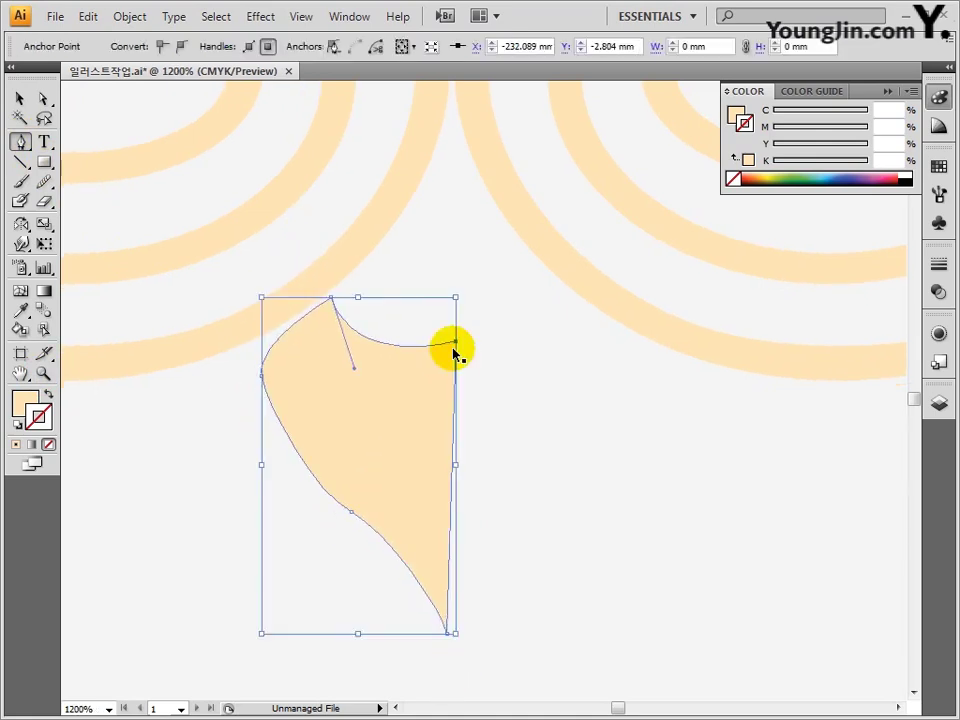
key(ctrl+minus)
click(20, 142)
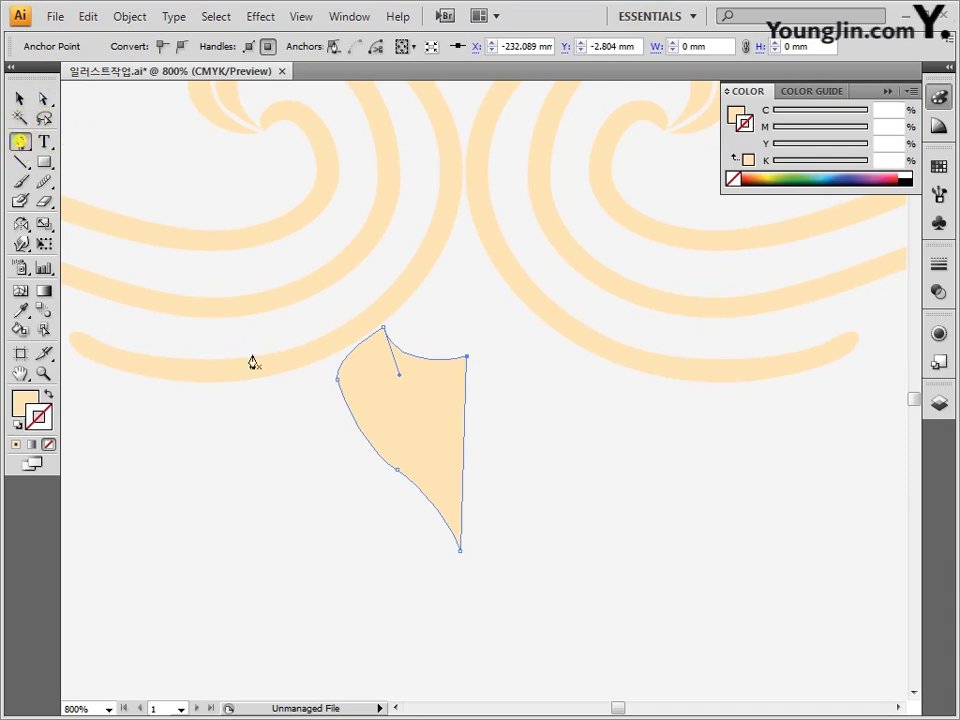
drag(397, 469, 409, 469)
drag(341, 402, 338, 439)
drag(384, 456, 390, 443)
drag(417, 482, 433, 491)
drag(457, 538, 455, 516)
drag(409, 469, 417, 478)
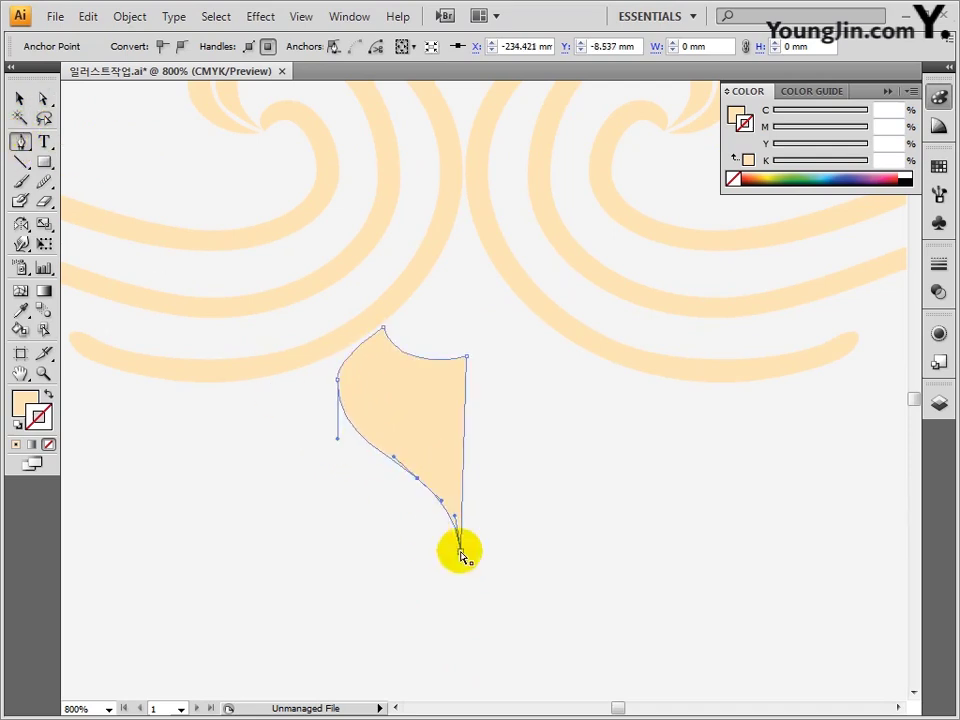
drag(460, 551, 463, 578)
drag(418, 479, 417, 498)
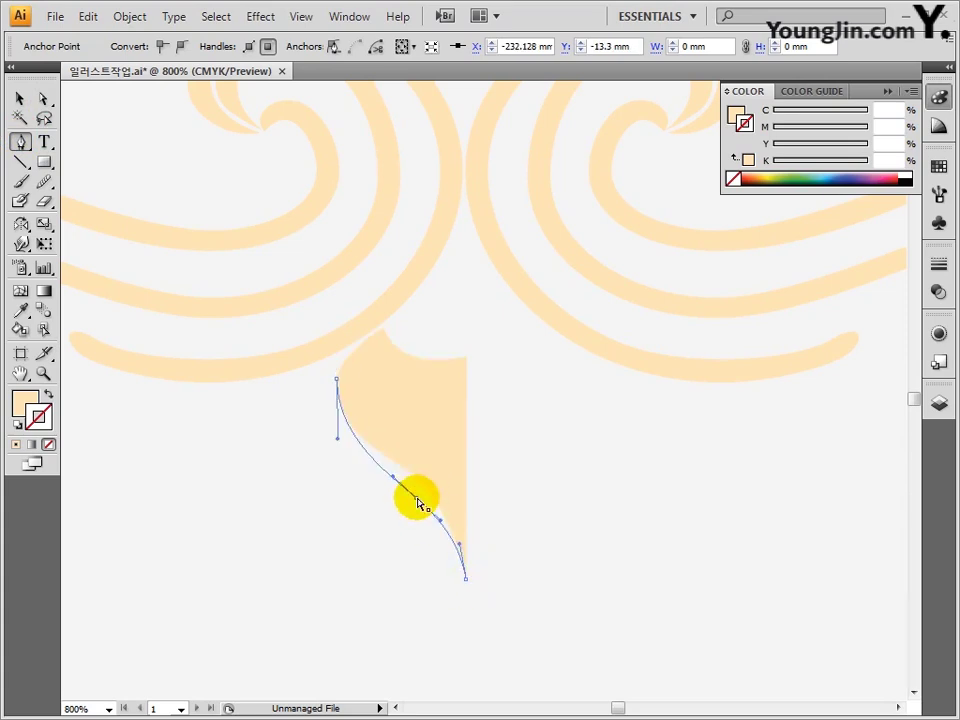
drag(338, 380, 338, 349)
drag(415, 374, 407, 375)
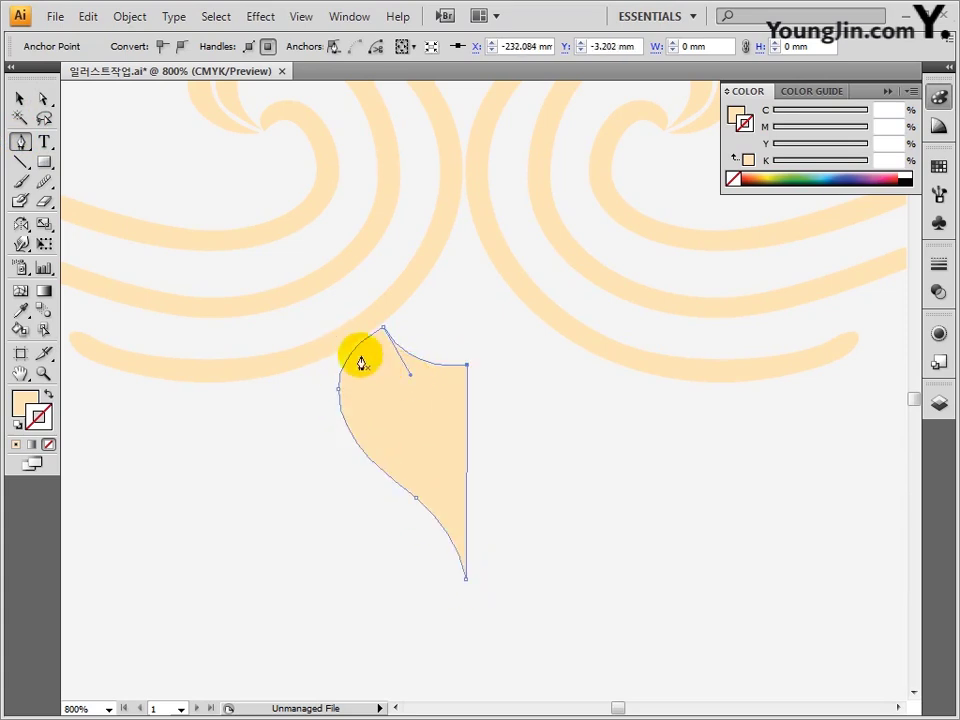
Duplicate the half pendant, reflect the copy on the vertical axis, and align it against the original's straight edge.
click(20, 98)
drag(400, 432, 519, 435)
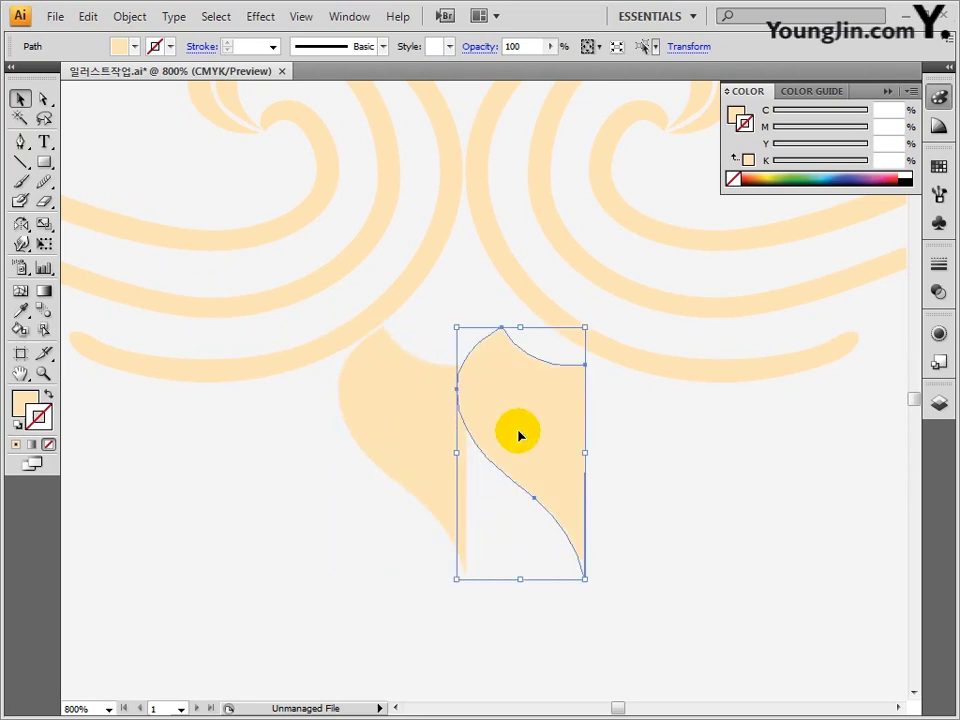
double_click(24, 227)
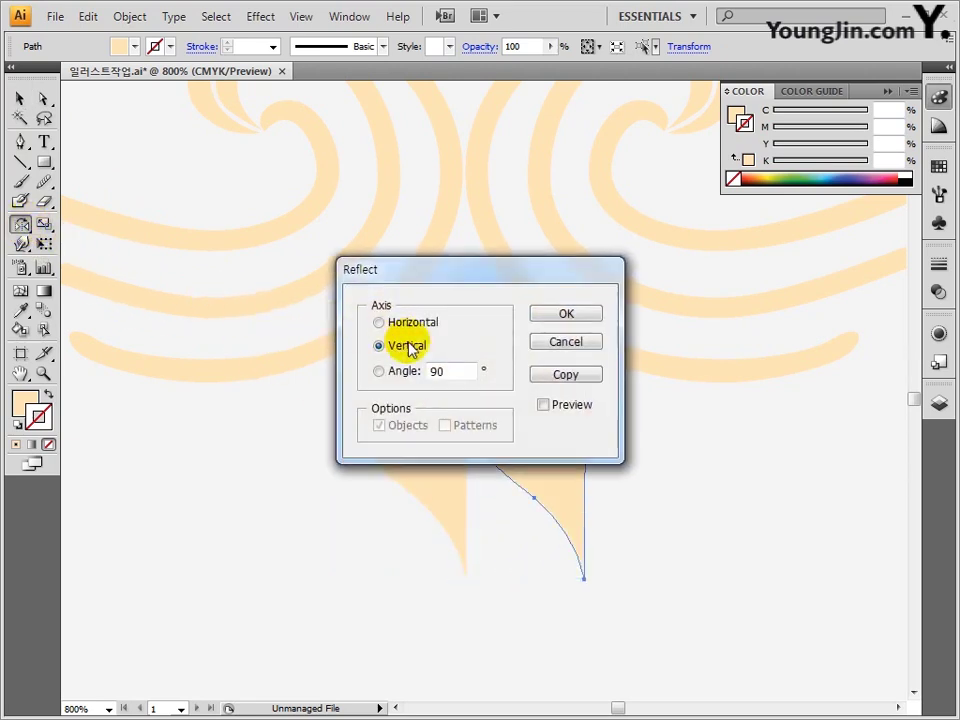
click(546, 315)
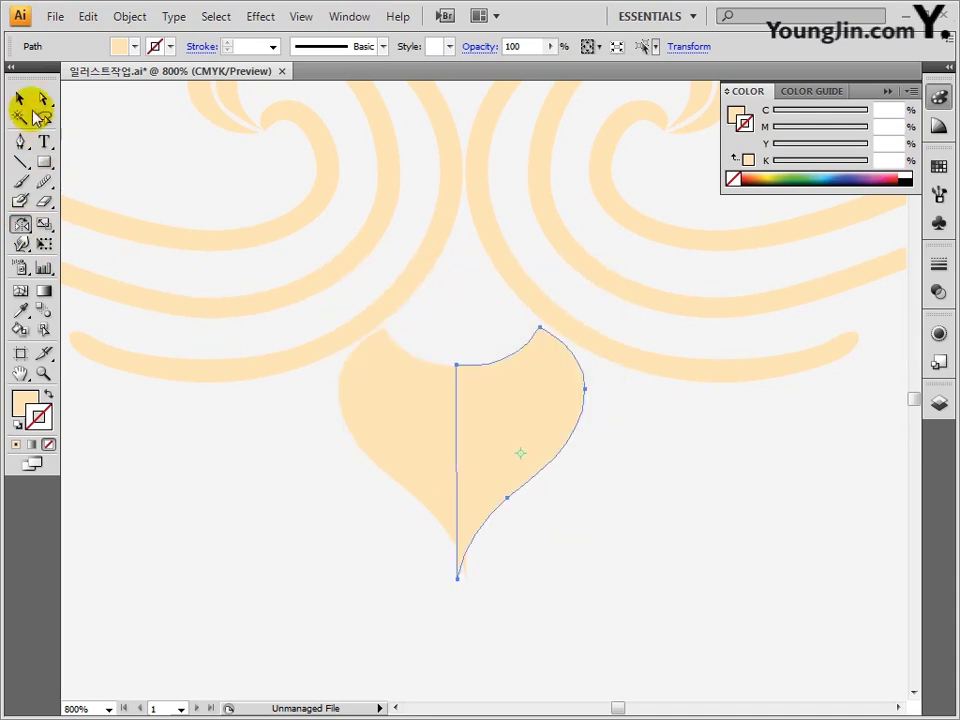
click(20, 99)
drag(483, 439, 491, 439)
click(540, 513)
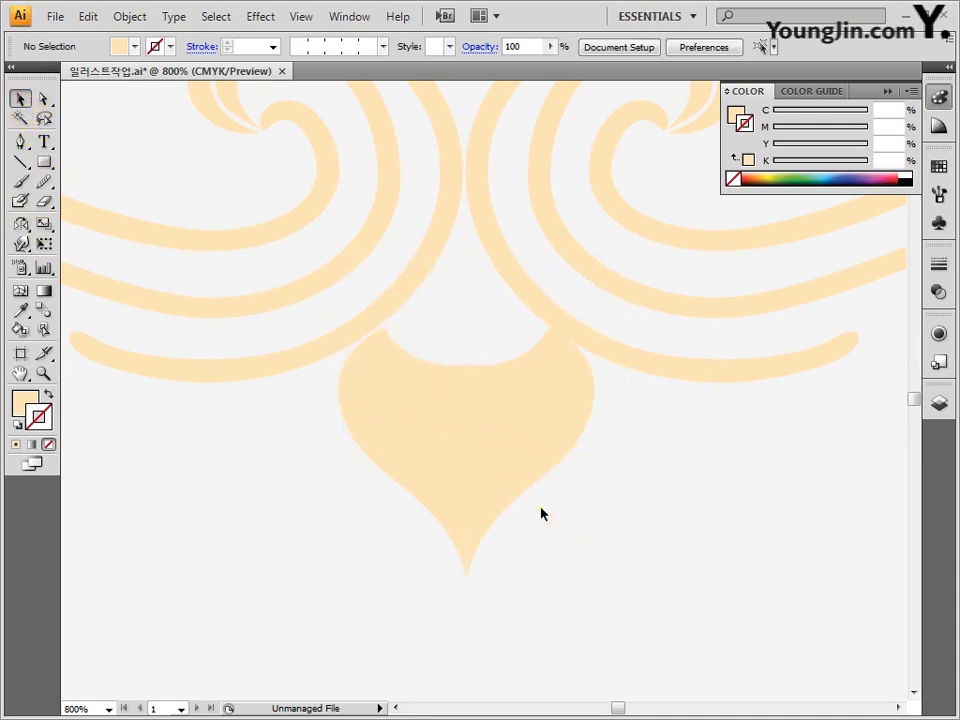
Select both pendant halves and unite them into one shape with Pathfinder.
click(445, 455)
shift+click(495, 452)
click(352, 18)
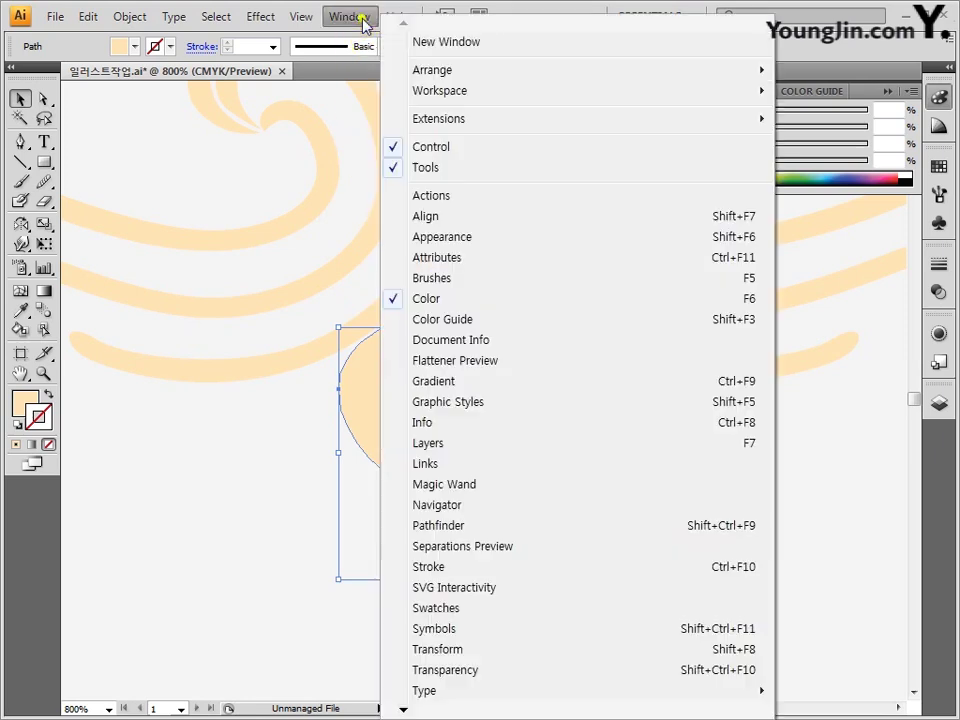
click(440, 524)
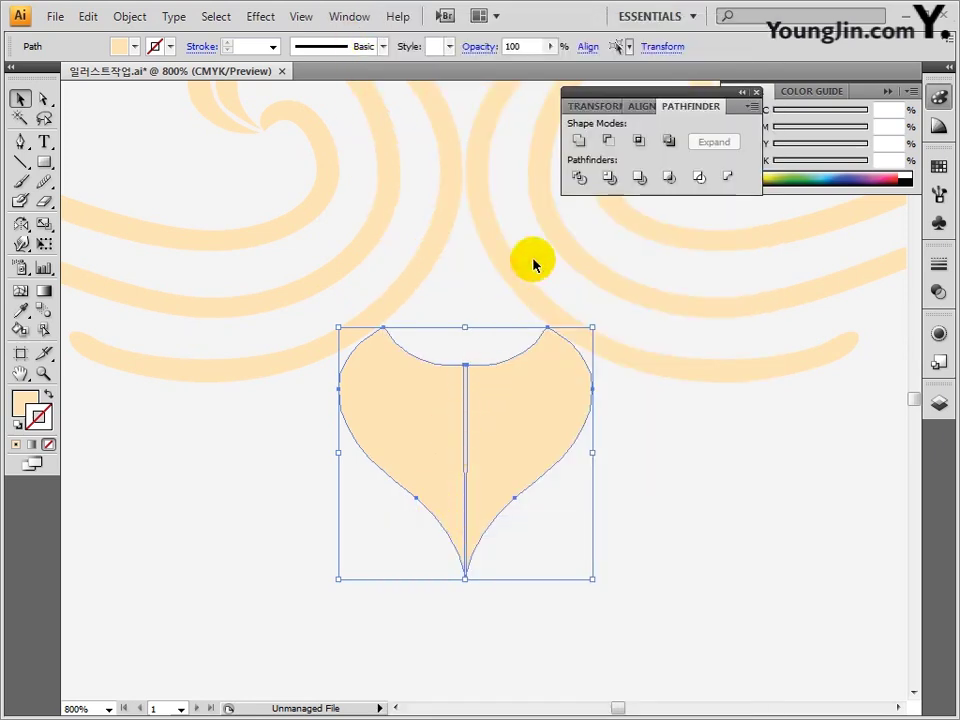
click(577, 143)
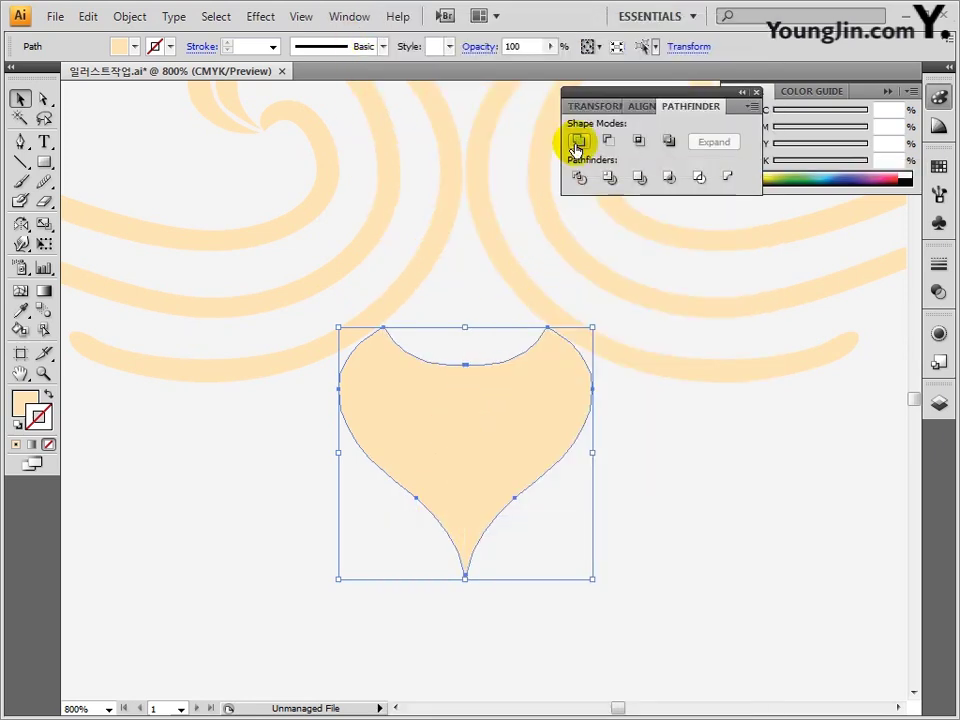
click(756, 93)
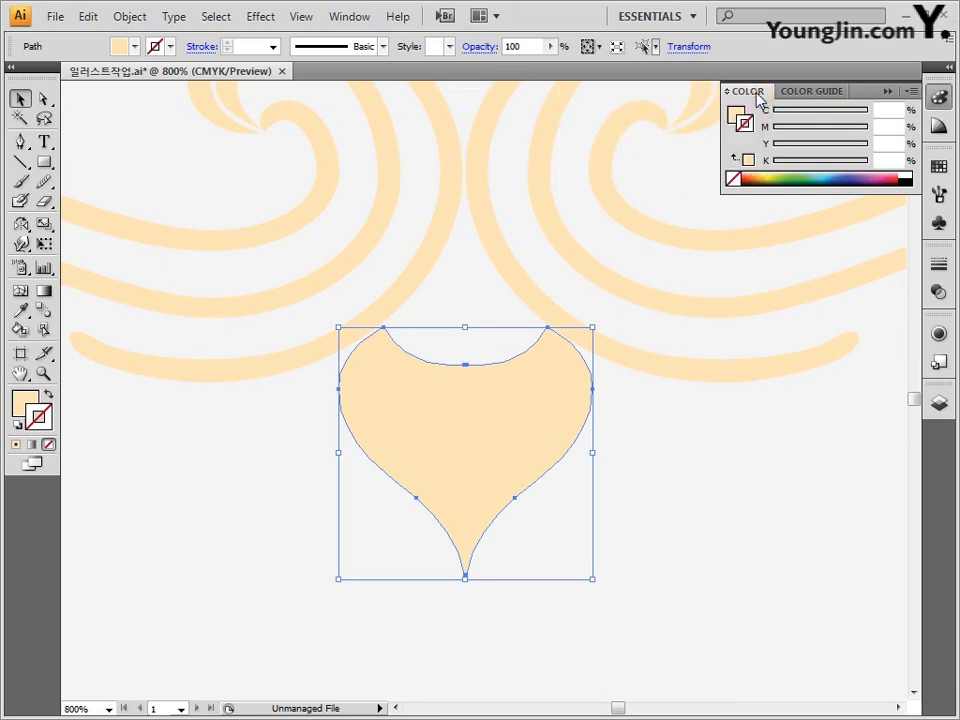
Collapse the Color panel, deselect the pendant and go to an empty area of the canvas.
click(938, 96)
key(ctrl+minus)
key(ctrl+minus)
click(752, 183)
drag(738, 200, 722, 345)
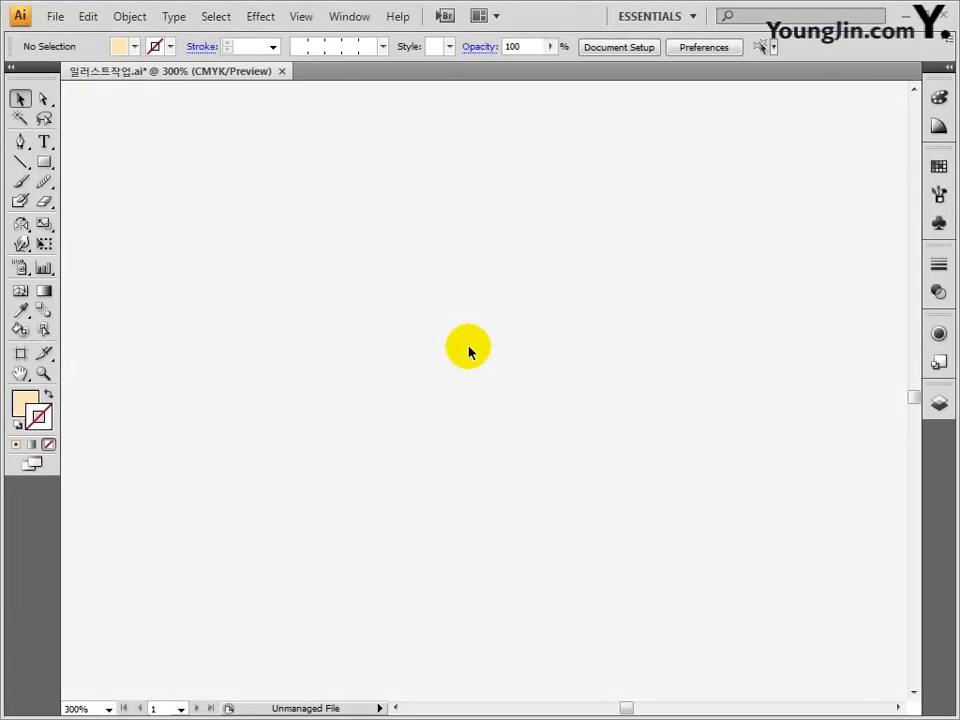
Set up the Pen tool with no fill and a brown stroke of C 30, M 50, Y 80, K 10.
click(22, 146)
click(25, 403)
click(48, 444)
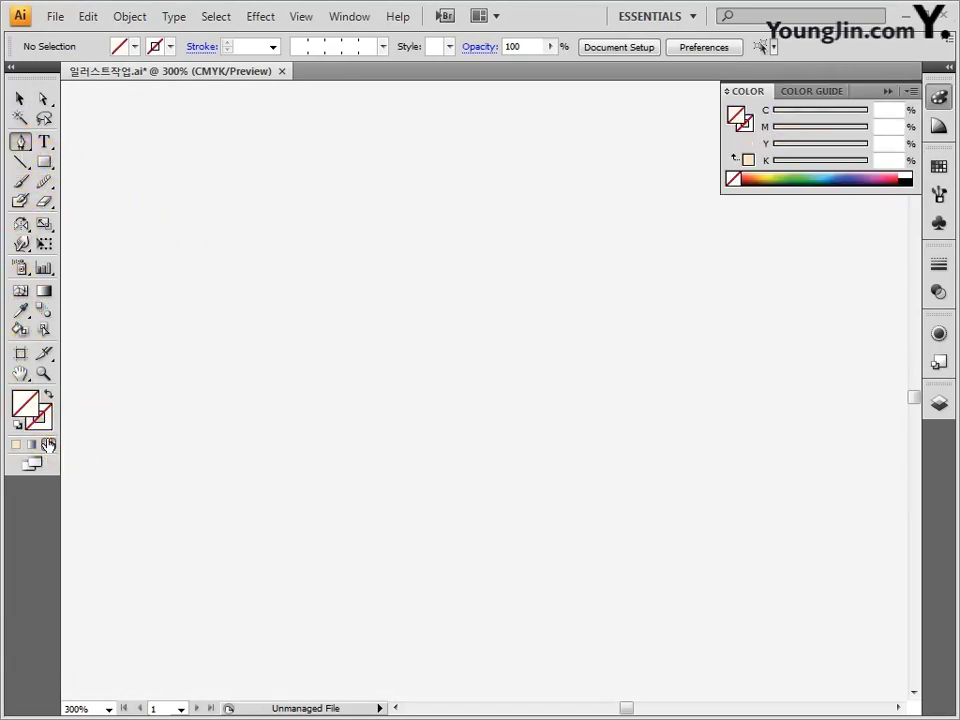
double_click(47, 422)
double_click(638, 412)
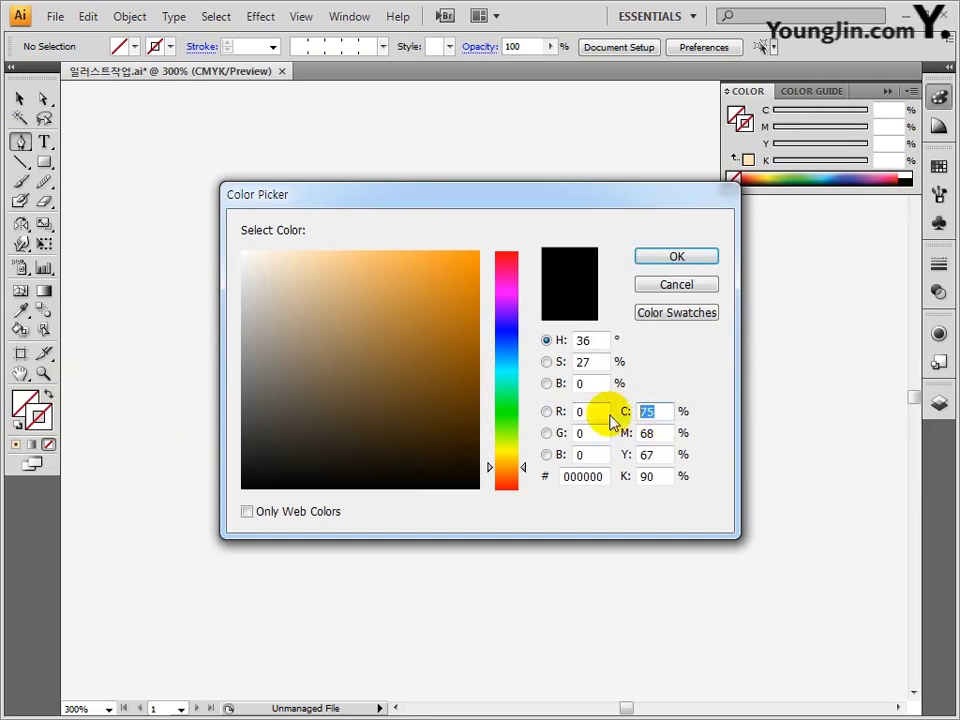
text(30)
key(Tab)
text(50)
key(Tab)
text(80)
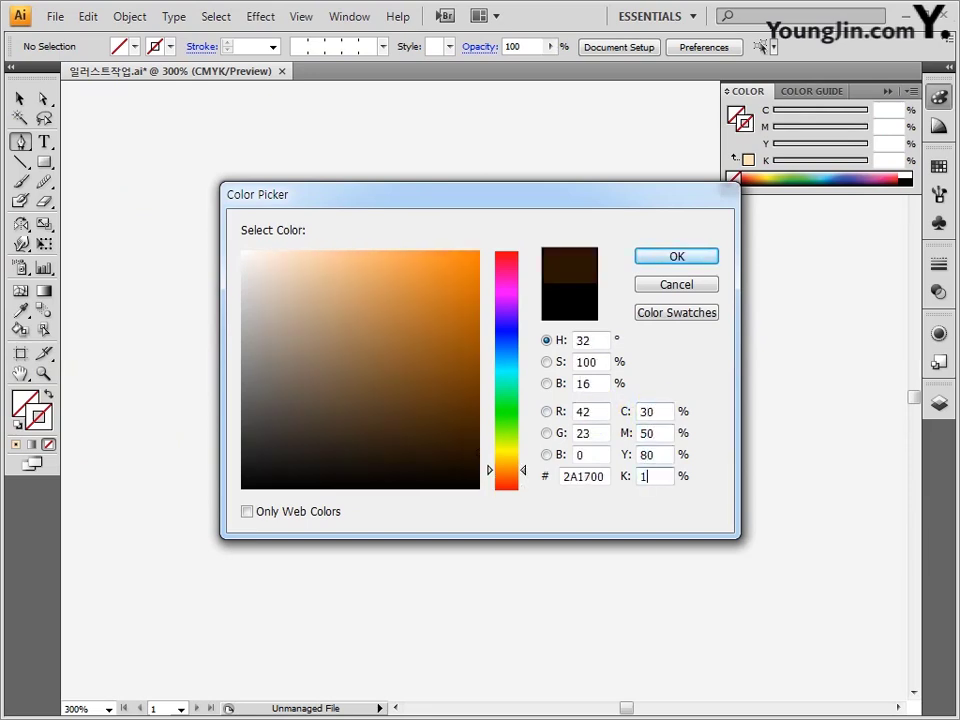
click(675, 267)
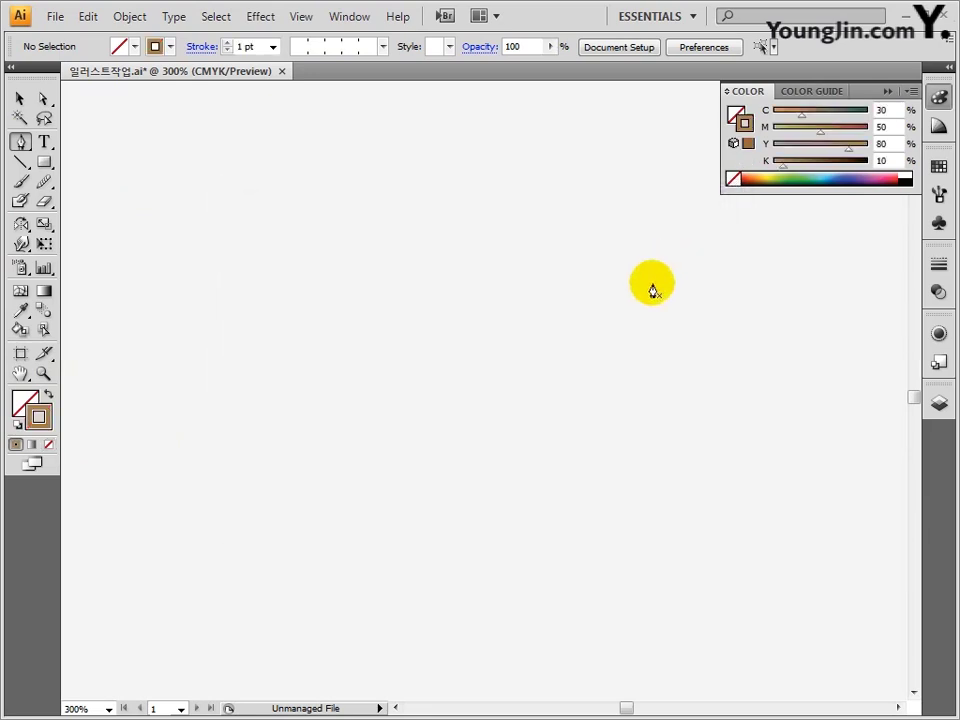
Draw an open vine path that rises in an S-curve, loops around a wide teardrop bend and hooks back inward beside the stem.
click(194, 499)
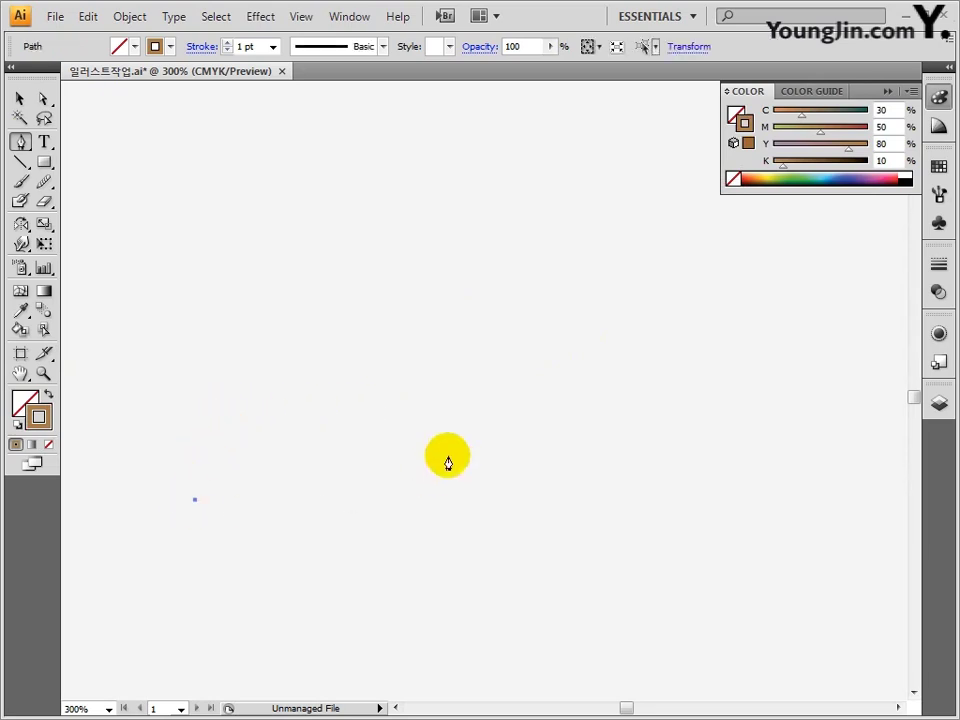
drag(473, 415, 572, 321)
drag(704, 347, 744, 368)
drag(777, 558, 669, 634)
drag(609, 509, 578, 469)
drag(497, 436, 470, 443)
drag(411, 486, 408, 499)
Reshape the vine's inner hook, moving its end closer to the stem and rounding the curve down into the loop's lower bend.
key(space)
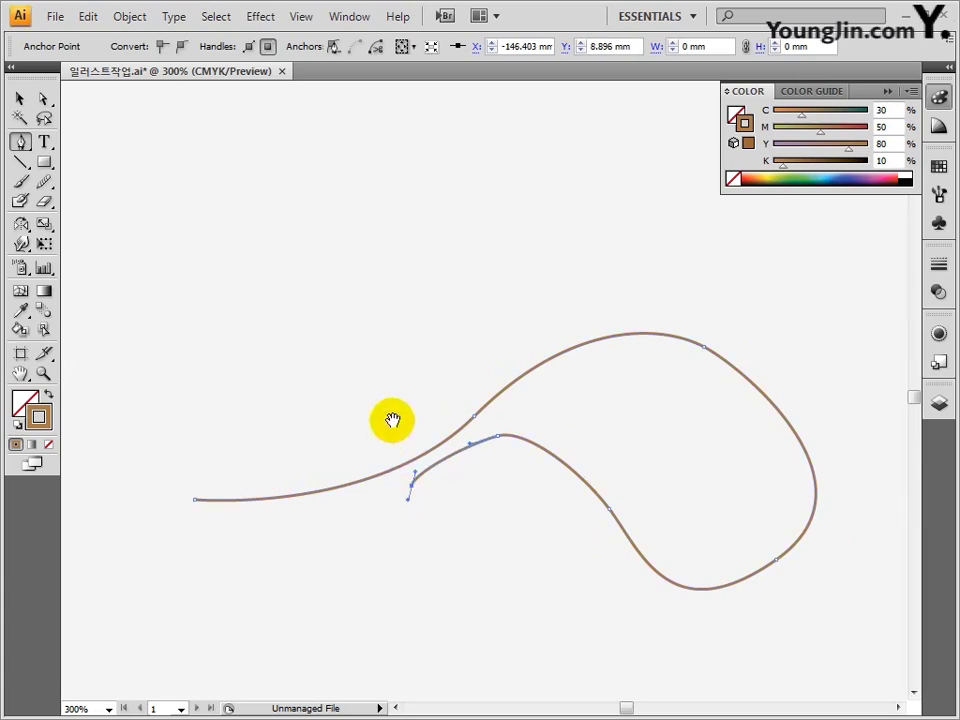
drag(382, 402, 337, 368)
drag(453, 402, 491, 387)
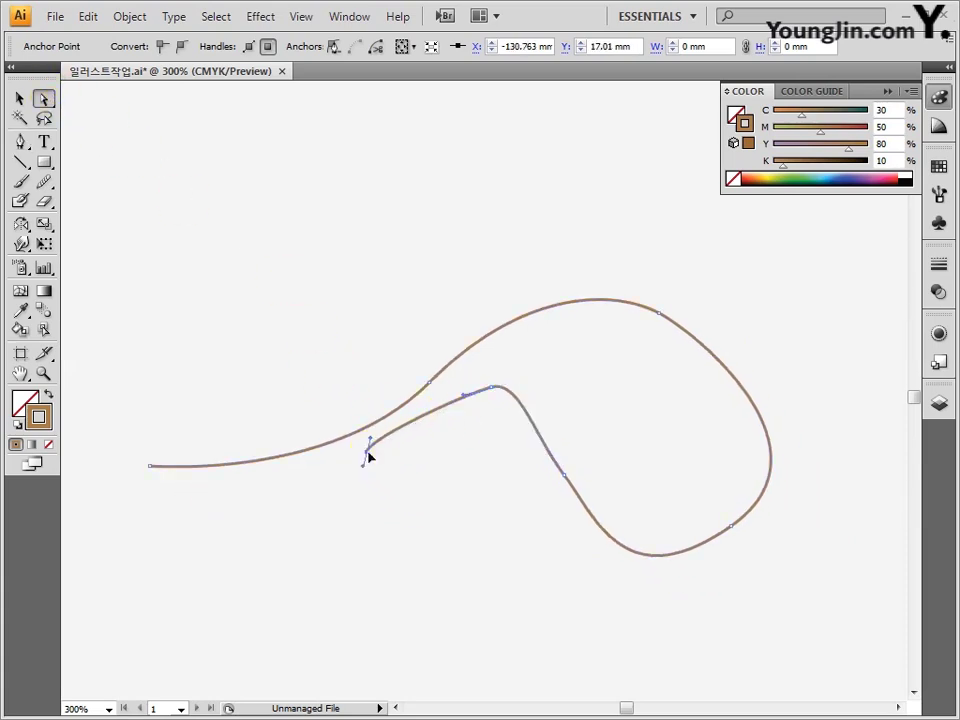
drag(367, 452, 431, 409)
drag(491, 387, 491, 374)
drag(521, 369, 549, 384)
drag(564, 475, 585, 462)
drag(624, 600, 616, 569)
Adjust the anchors and handles of the vine's upper arc and outer bend to raise the loop and make it flatter.
click(658, 313)
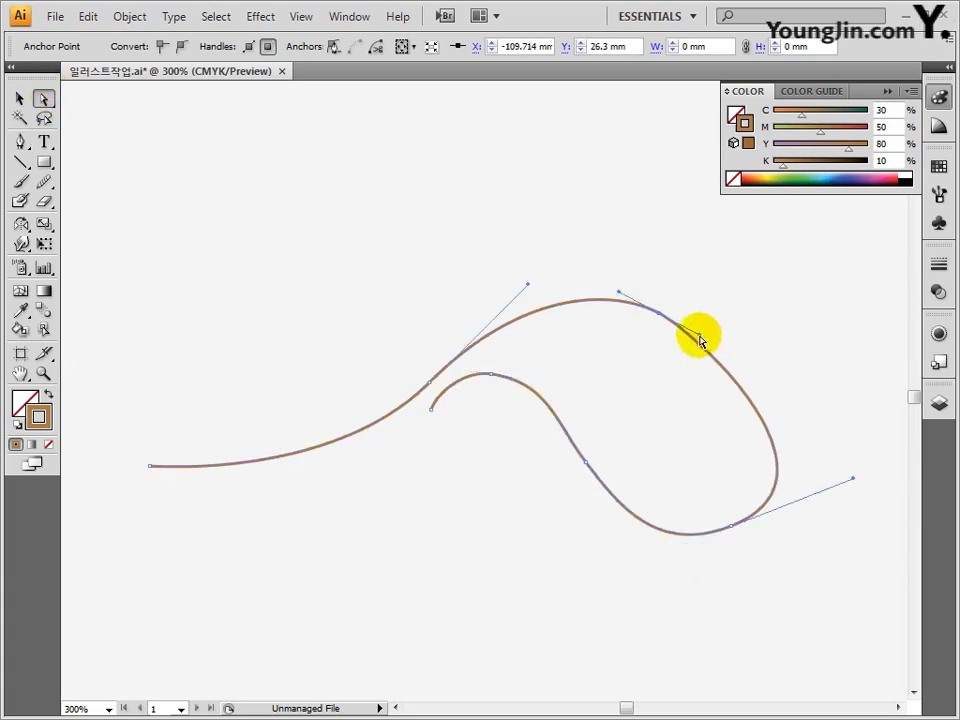
drag(699, 334, 709, 332)
drag(527, 283, 527, 291)
drag(659, 314, 641, 311)
drag(852, 478, 829, 461)
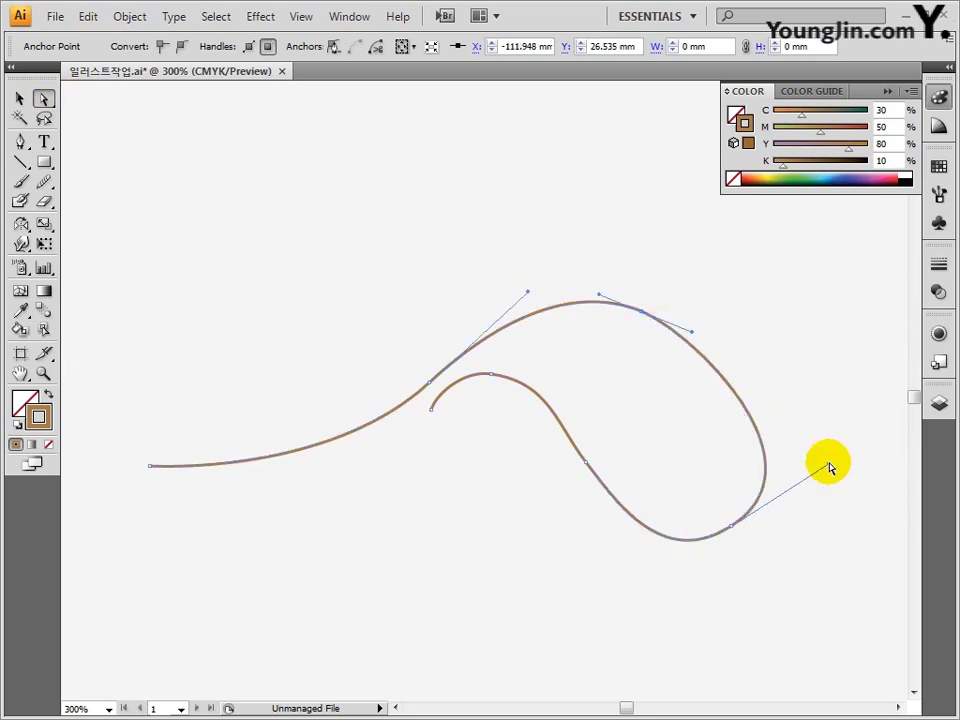
drag(731, 524, 733, 465)
drag(645, 312, 634, 275)
drag(683, 295, 703, 289)
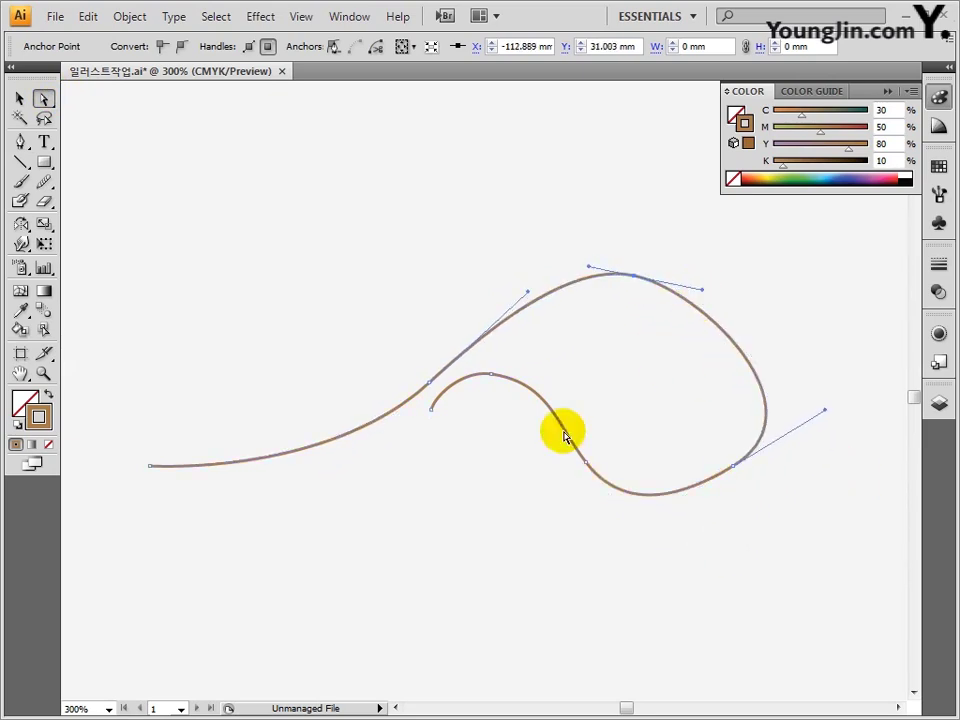
Shift the loop's lower anchors inward and upward, and fine-tune the handles around its outer bend and upper arc.
drag(733, 465, 741, 465)
drag(586, 463, 619, 435)
drag(702, 491, 701, 487)
drag(831, 406, 828, 418)
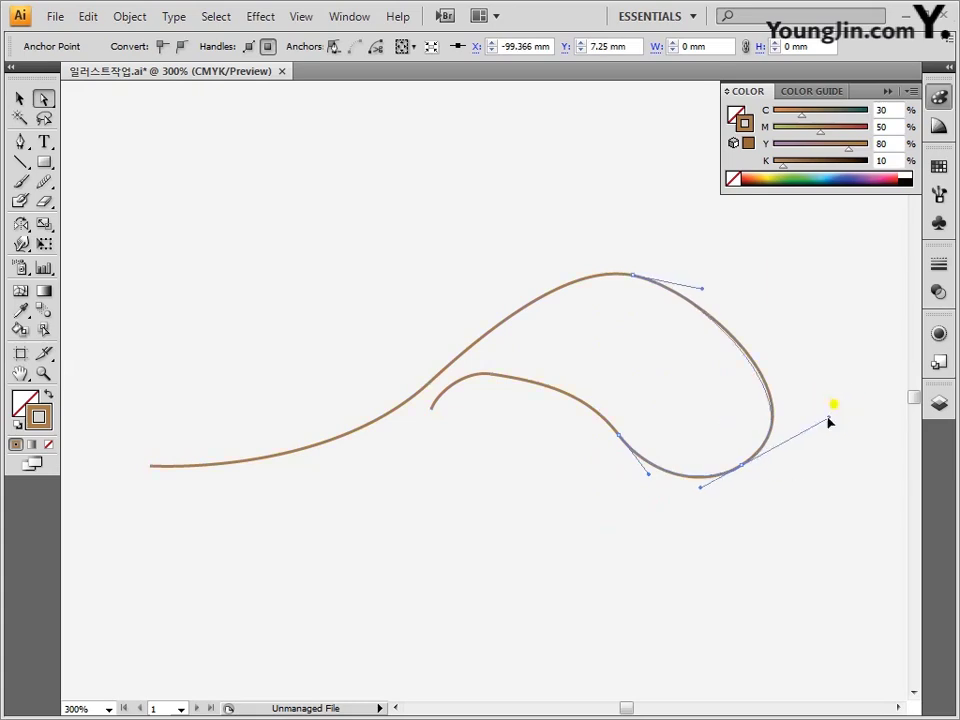
drag(702, 289, 718, 294)
click(633, 275)
drag(588, 266, 574, 264)
drag(527, 291, 512, 298)
Reposition the vine's stem anchor and raise the inner hook's crest and tip into a rounder curl.
click(413, 390)
drag(491, 374, 501, 358)
drag(557, 369, 564, 358)
drag(431, 409, 442, 396)
drag(502, 360, 518, 354)
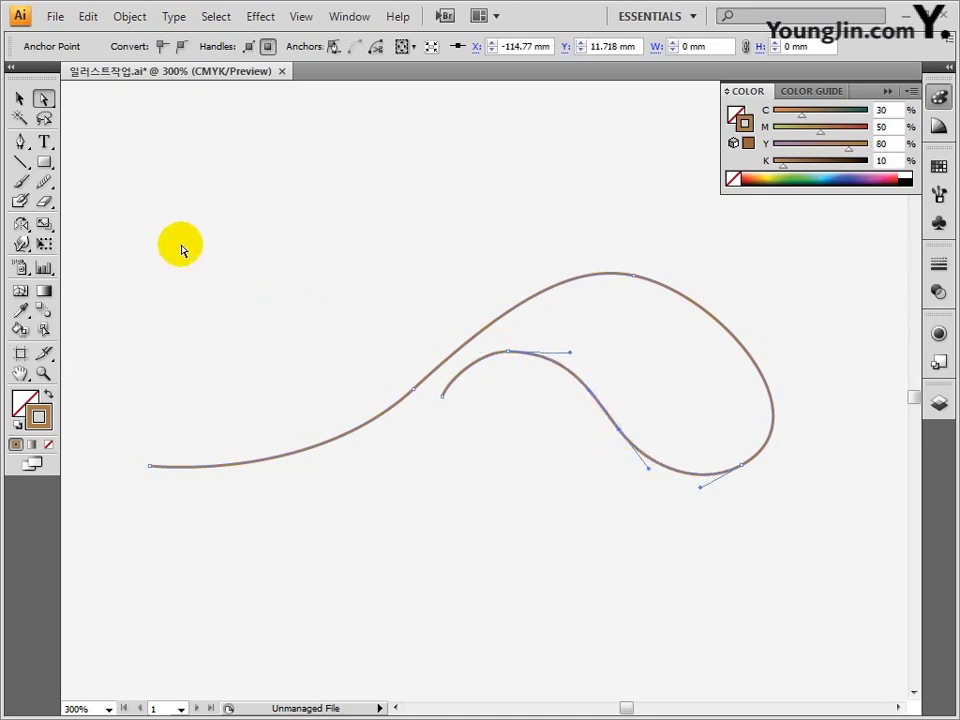
Even out the vine's inner hook and outer arc with the Smooth tool.
click(18, 101)
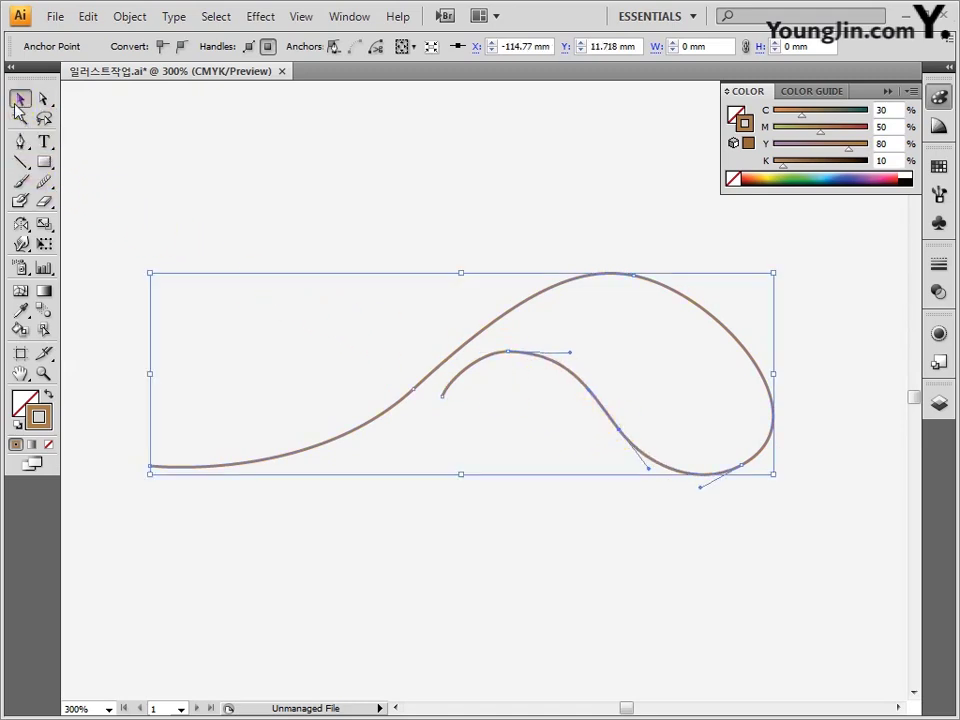
click(46, 184)
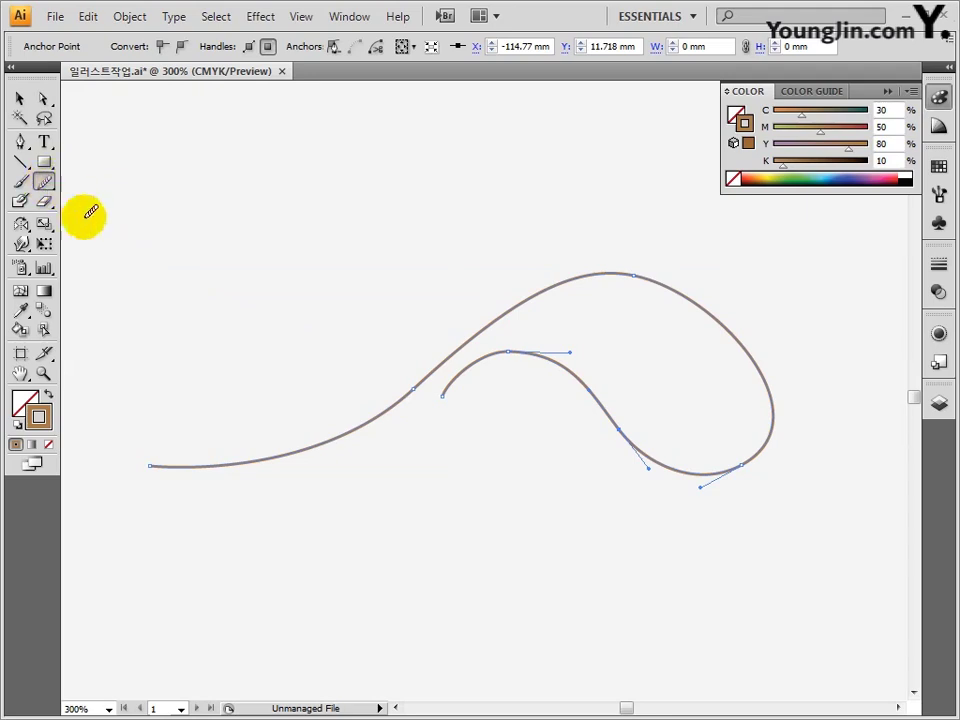
mouse_move(444, 392)
mouse_down()
mouse_move(510, 350)
mouse_move(620, 430)
mouse_up()
drag(448, 349, 440, 356)
mouse_move(682, 293)
mouse_down()
mouse_move(544, 291)
mouse_move(440, 362)
mouse_up()
Set the vine's stroke weight to 3 pt and convert the stroke to an outlined shape.
click(19, 99)
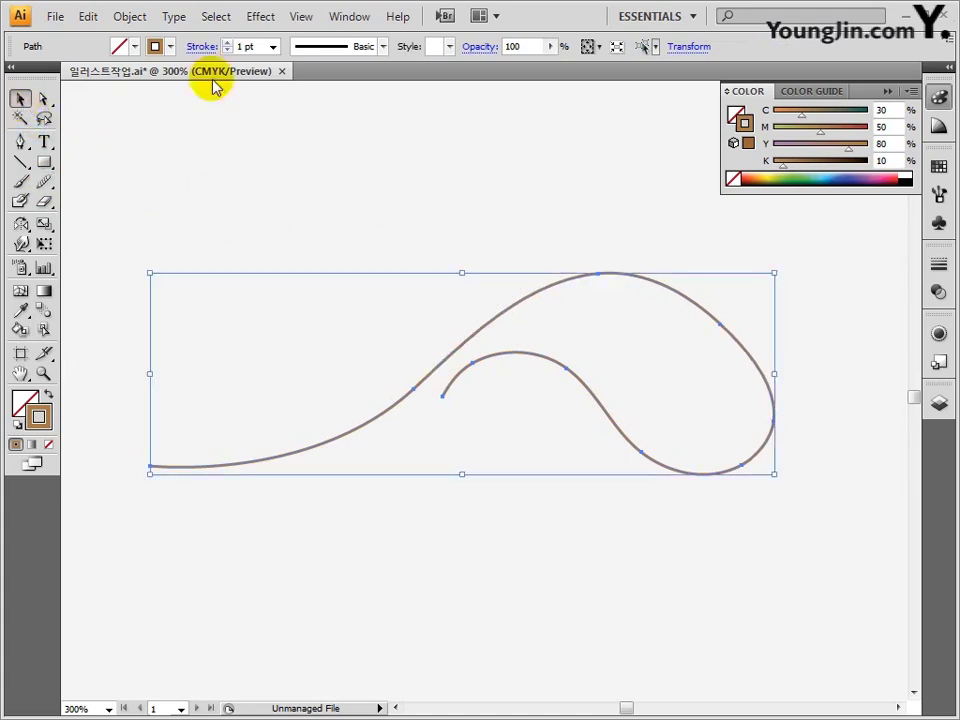
click(228, 42)
click(228, 42)
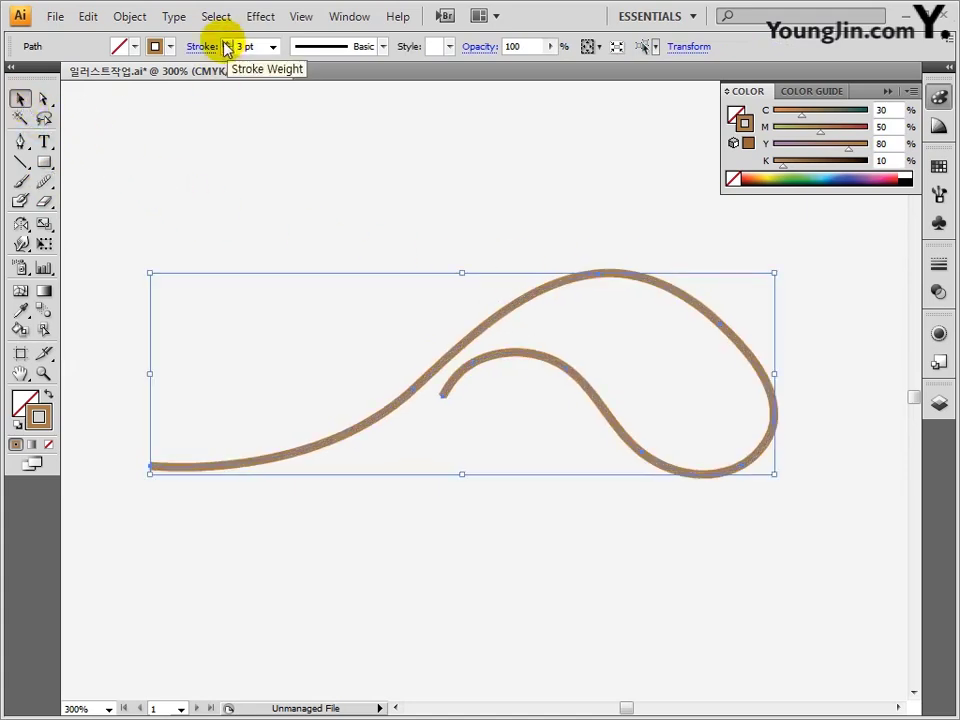
click(130, 17)
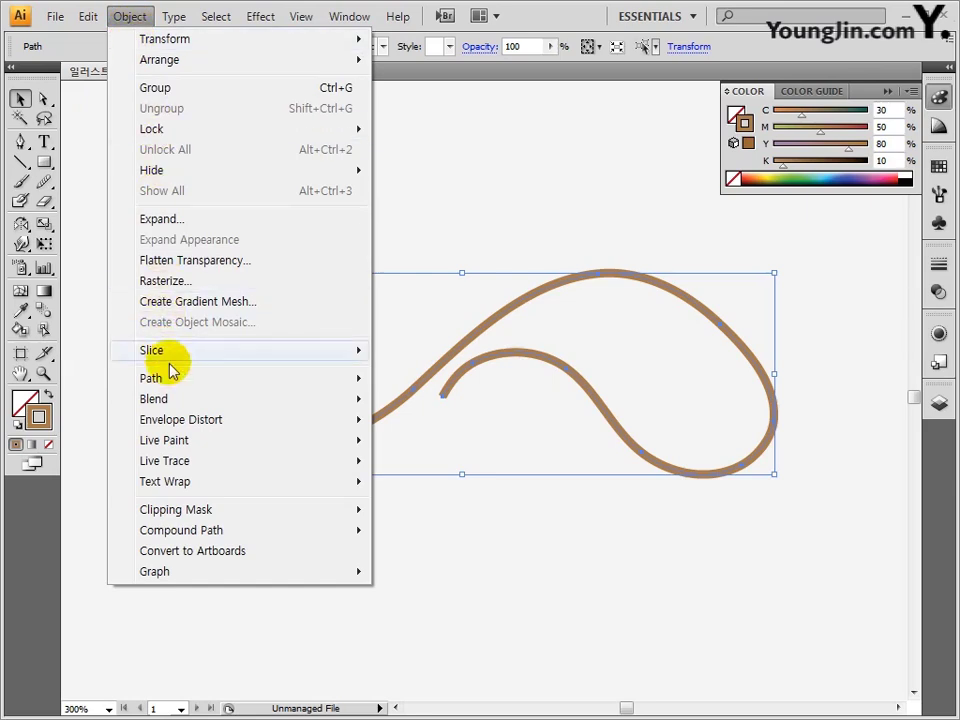
mouse_move(197, 381)
click(450, 427)
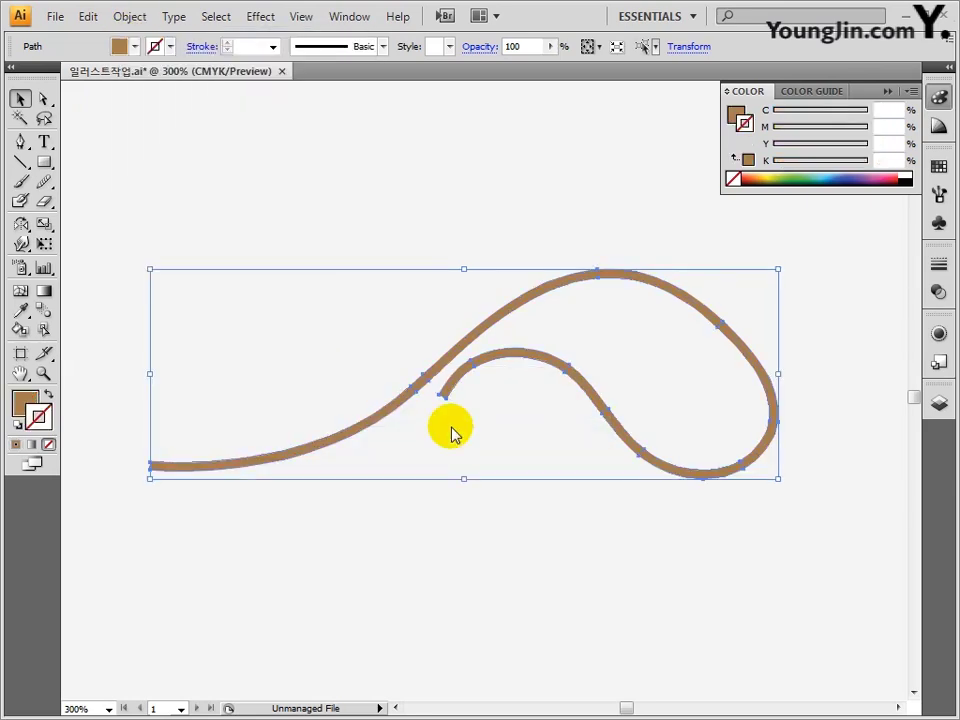
Delete one corner anchor at each end of the outlined vine to taper both ends to points, and deselect it.
click(44, 98)
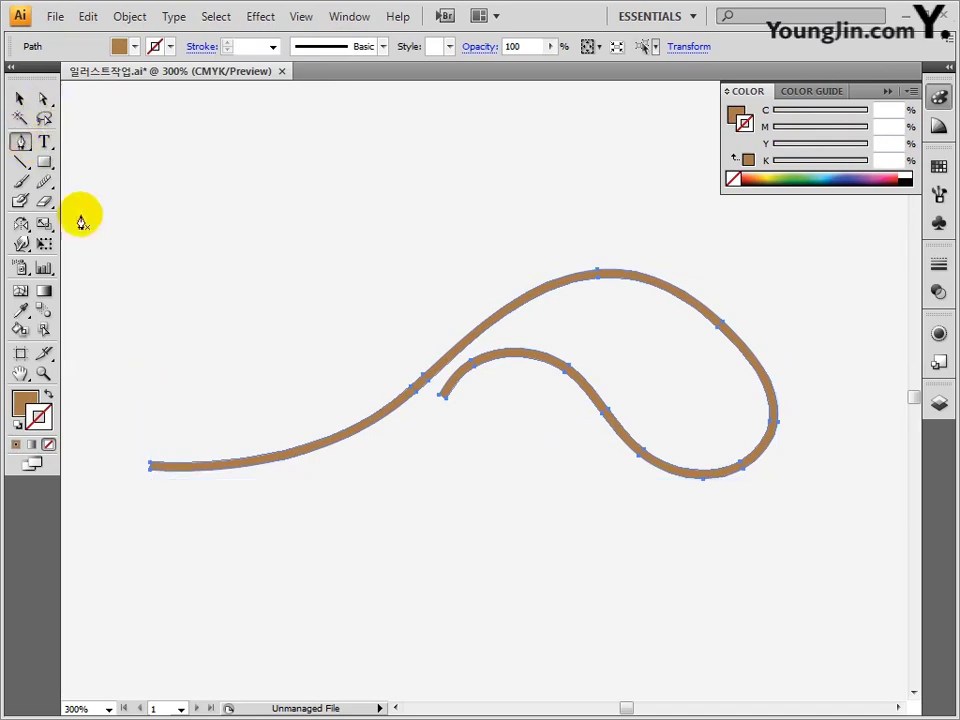
click(152, 466)
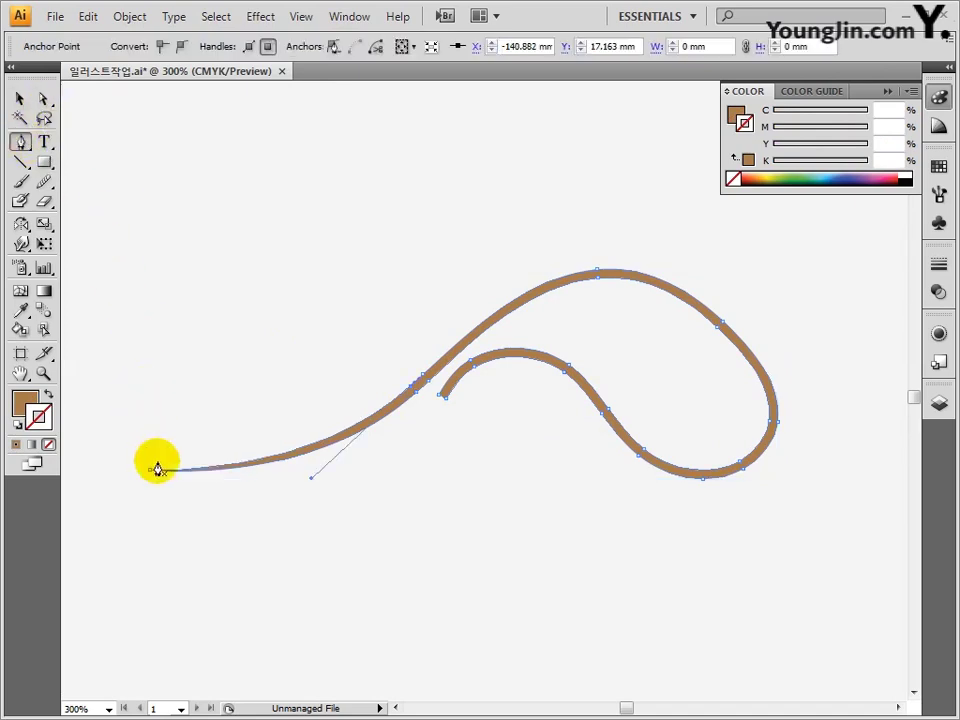
click(351, 313)
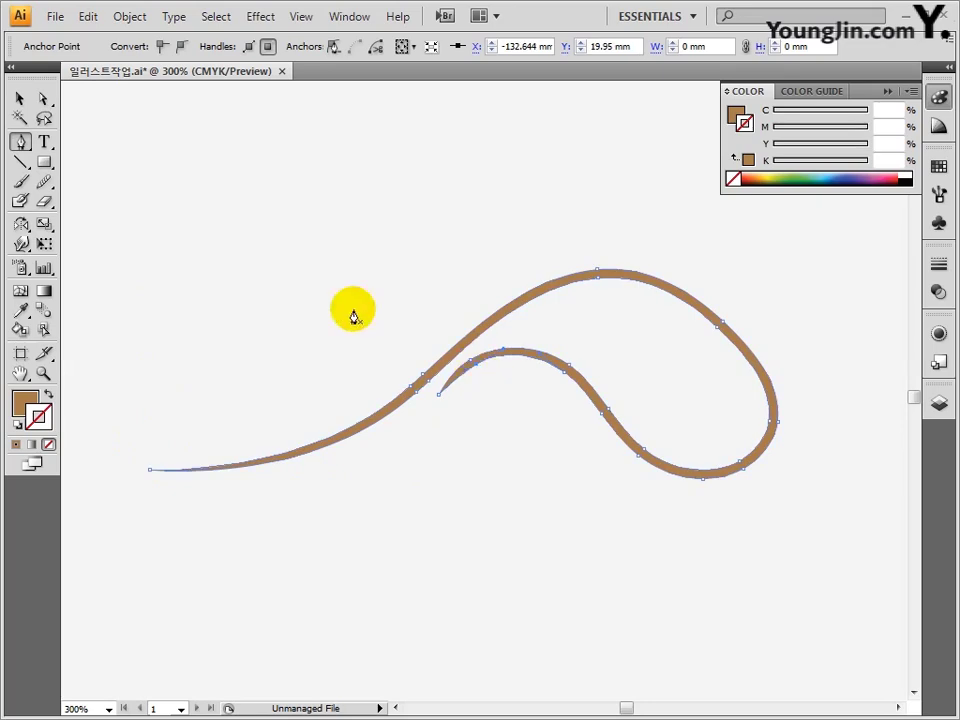
click(21, 100)
click(262, 215)
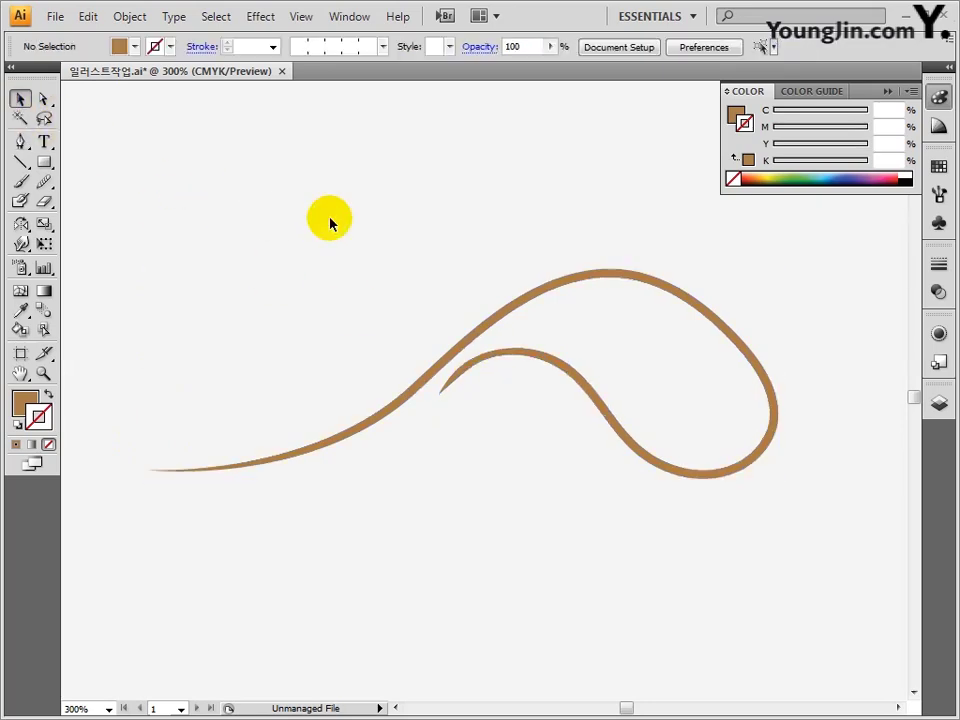
Prepare the Pen tool for the leaves with no fill and a C 30, M 50, Y 80, K 10 stroke.
click(20, 143)
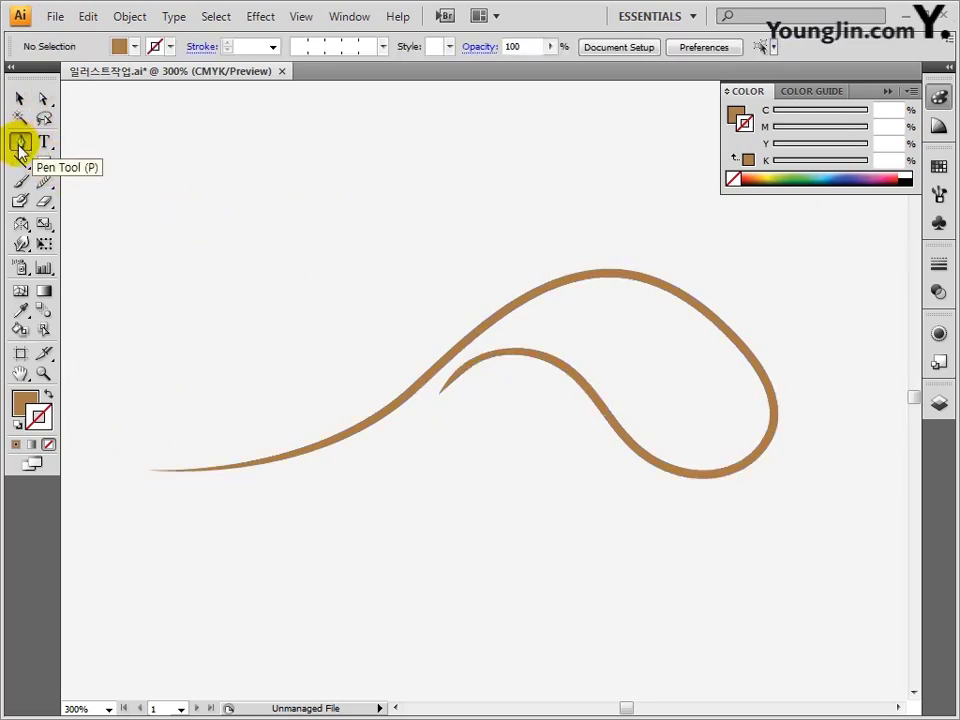
click(48, 444)
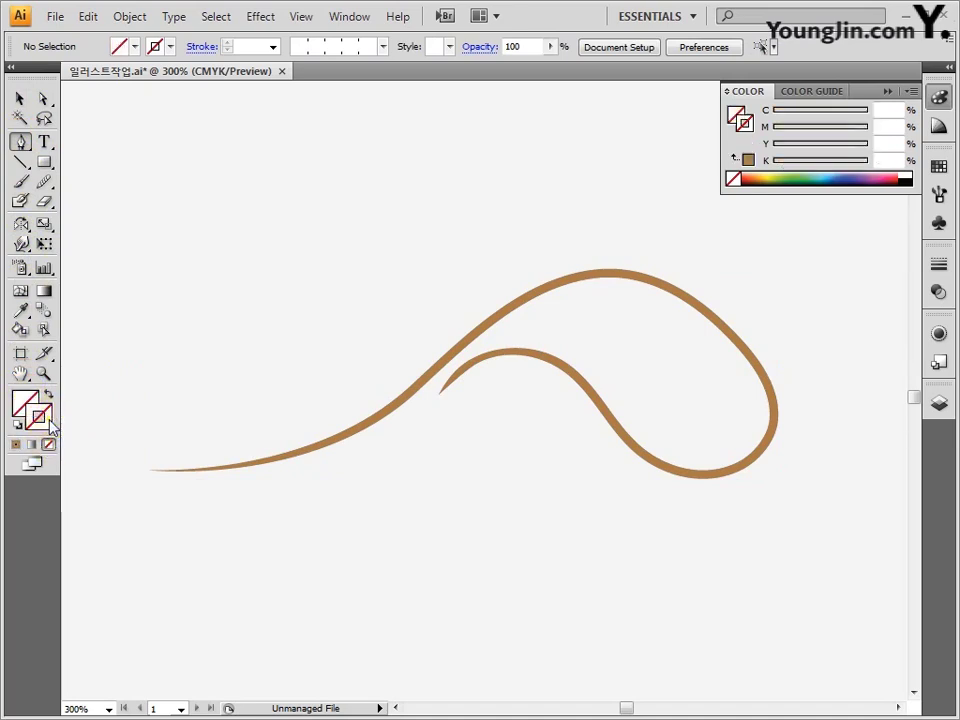
double_click(24, 402)
click(650, 411)
text(30)
key(Tab)
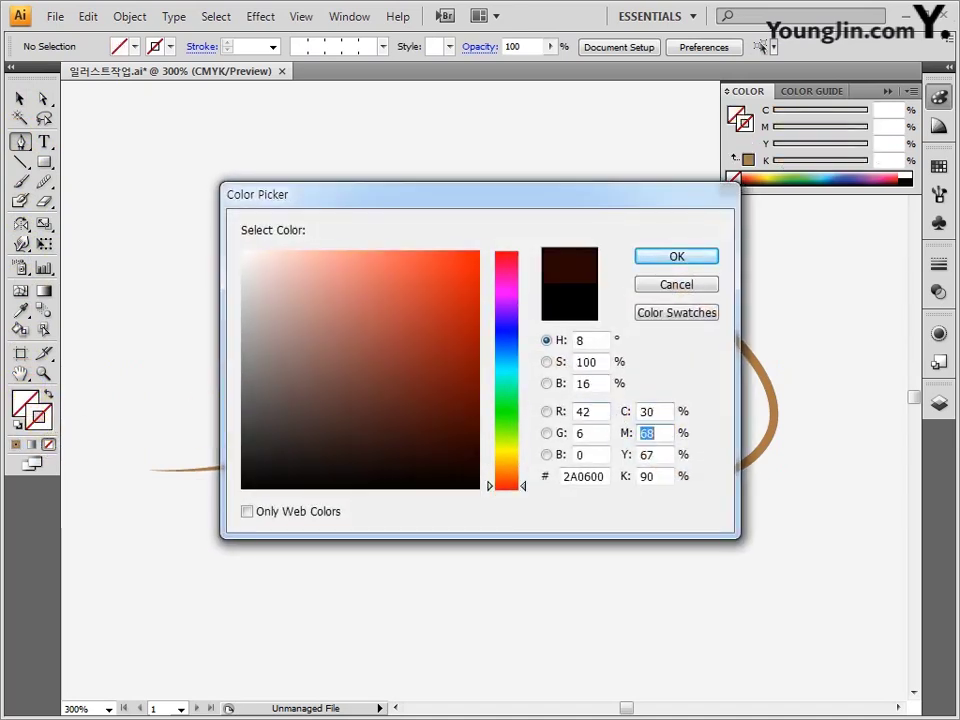
text(50)
key(Tab)
text(80)
text(10)
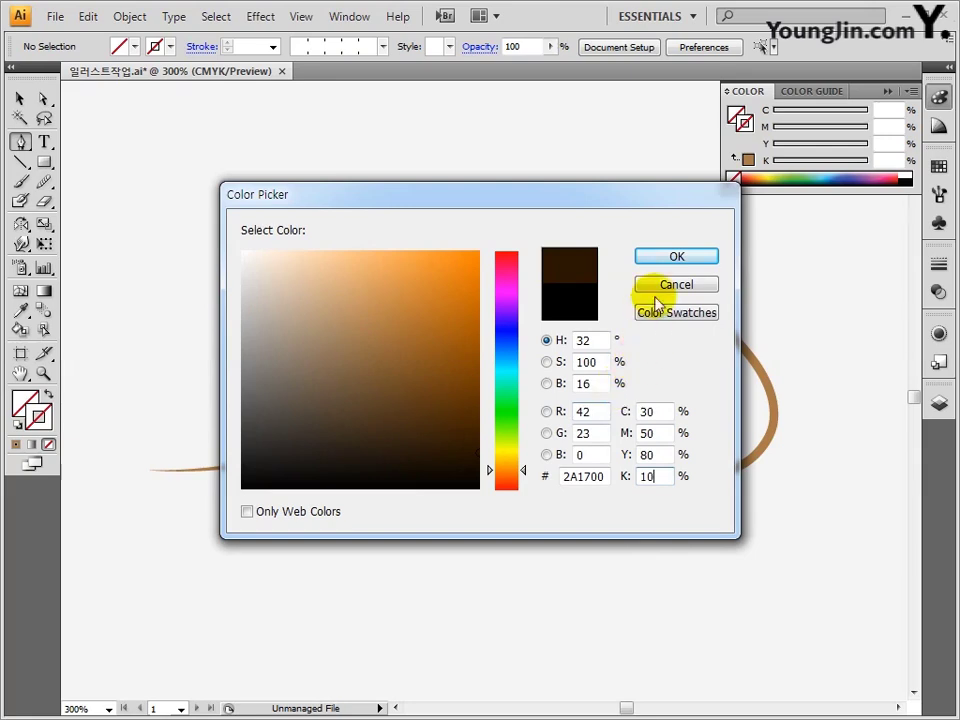
click(673, 259)
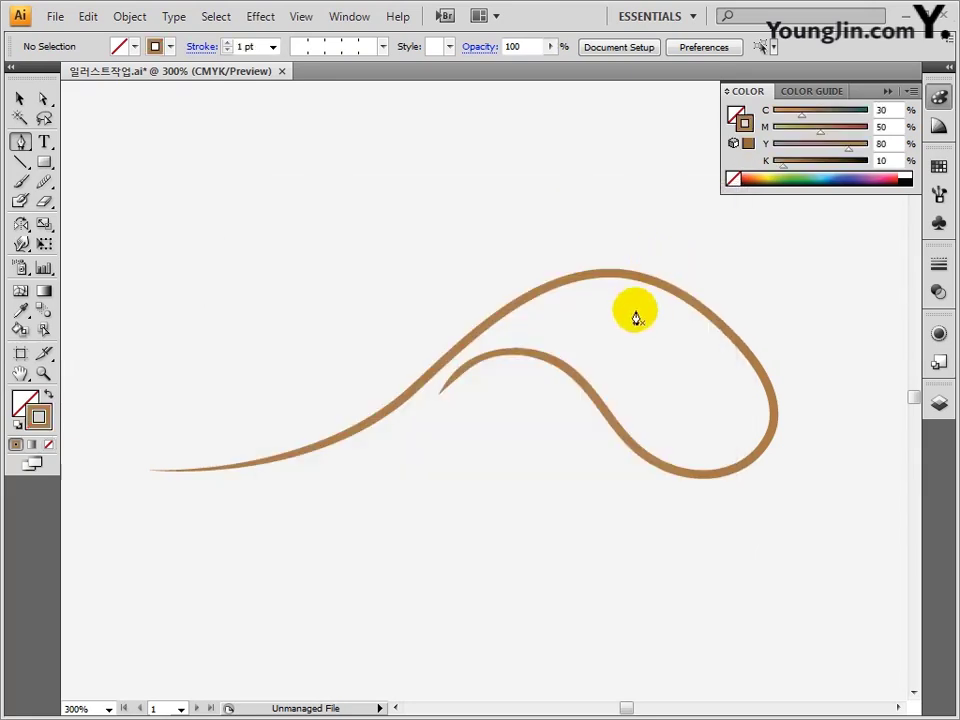
Draw a leaf outline across the vine's inner curve, with pointed leaves and a curled tendril on each side.
click(639, 446)
mouse_move(666, 397)
mouse_down()
mouse_move(696, 405)
mouse_move(653, 320)
mouse_up()
click(677, 417)
click(647, 389)
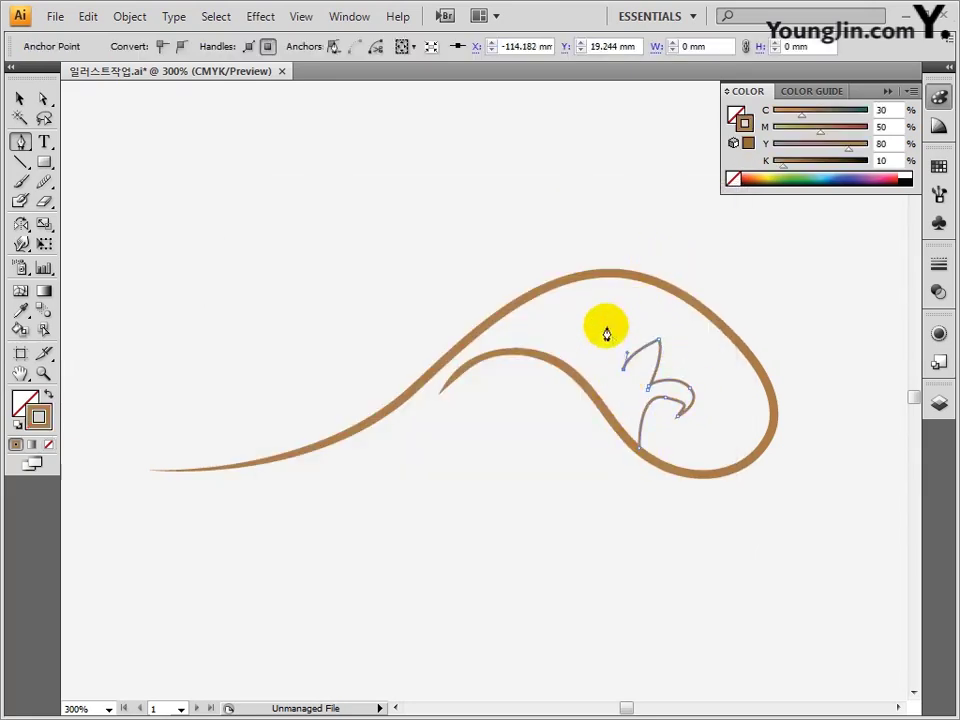
click(606, 331)
drag(559, 426, 528, 417)
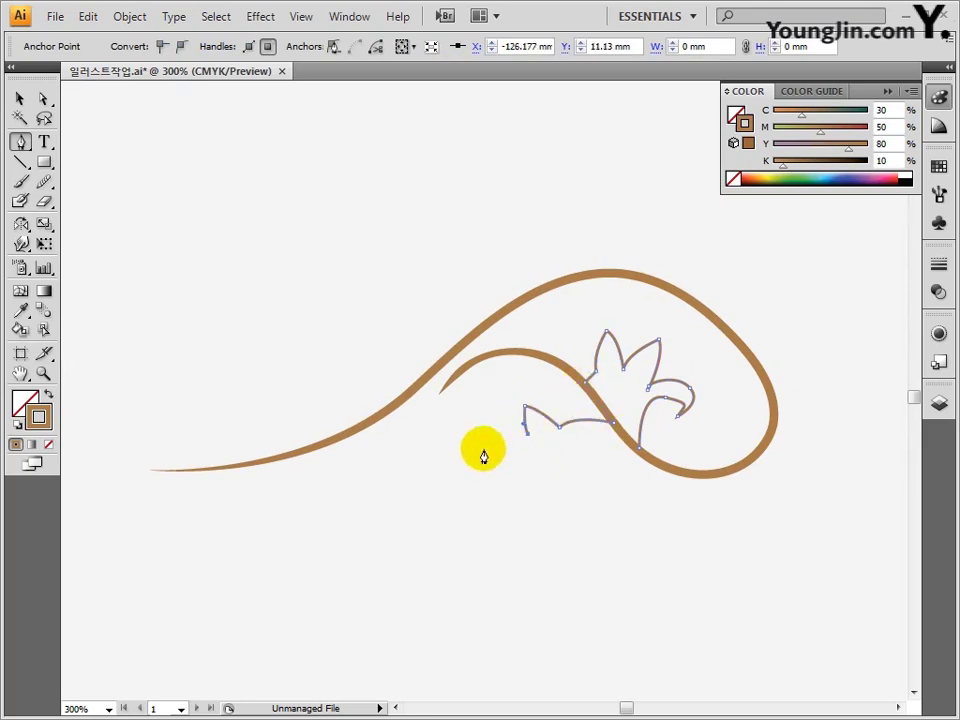
click(608, 437)
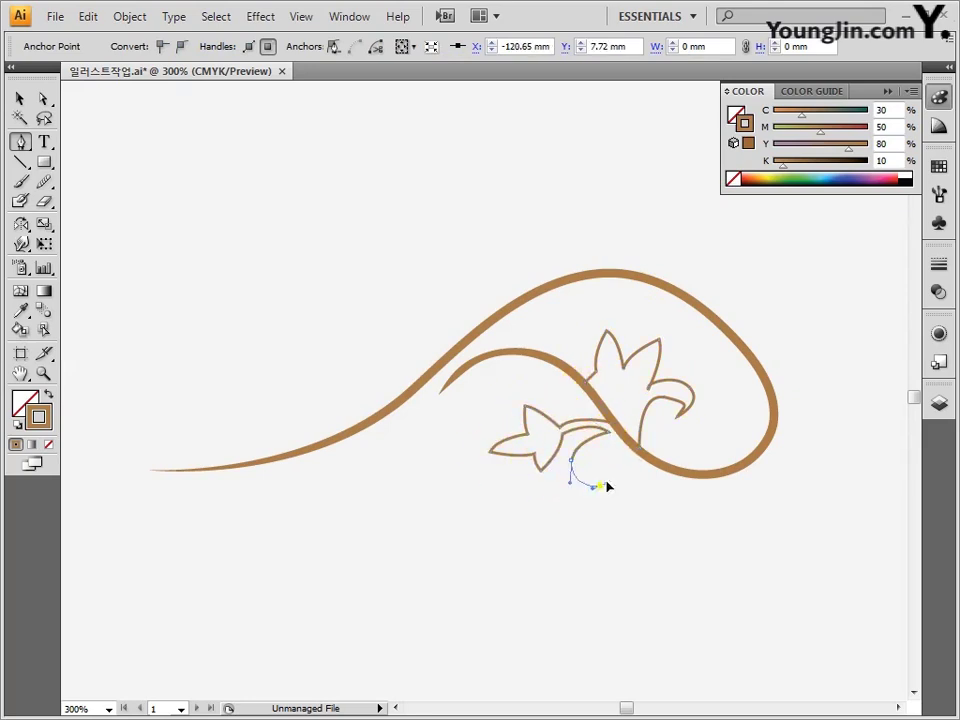
click(604, 453)
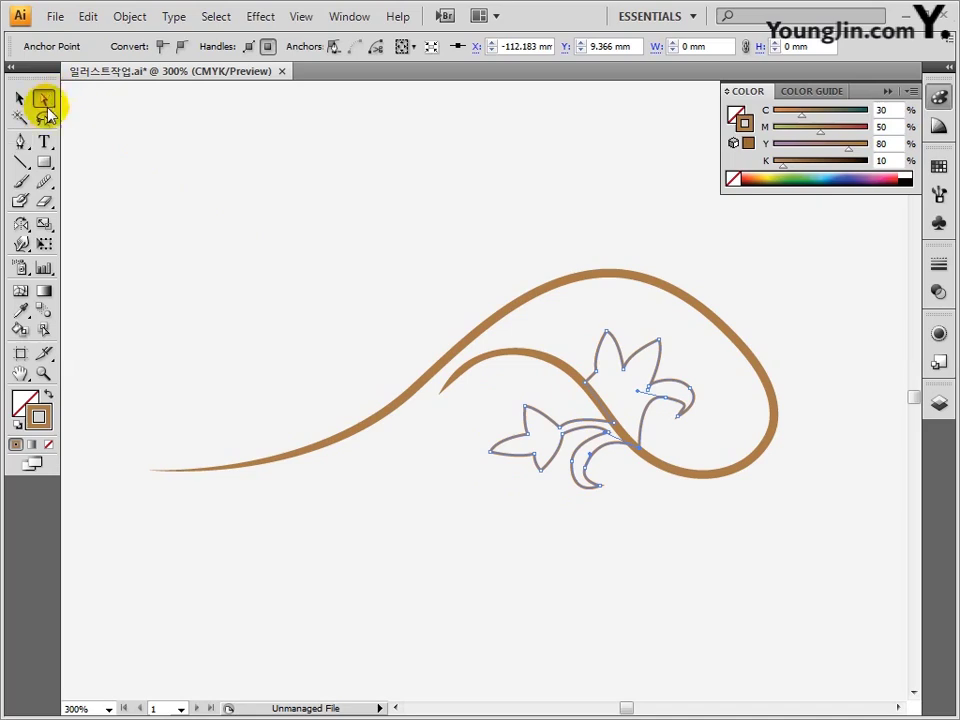
Refine the leaf cluster inside the loop, spreading its two pointed tips, deepening the notch between them and reshaping the curled tendril.
key(p)
mouse_move(650, 403)
mouse_down()
mouse_move(624, 410)
mouse_move(644, 392)
mouse_up()
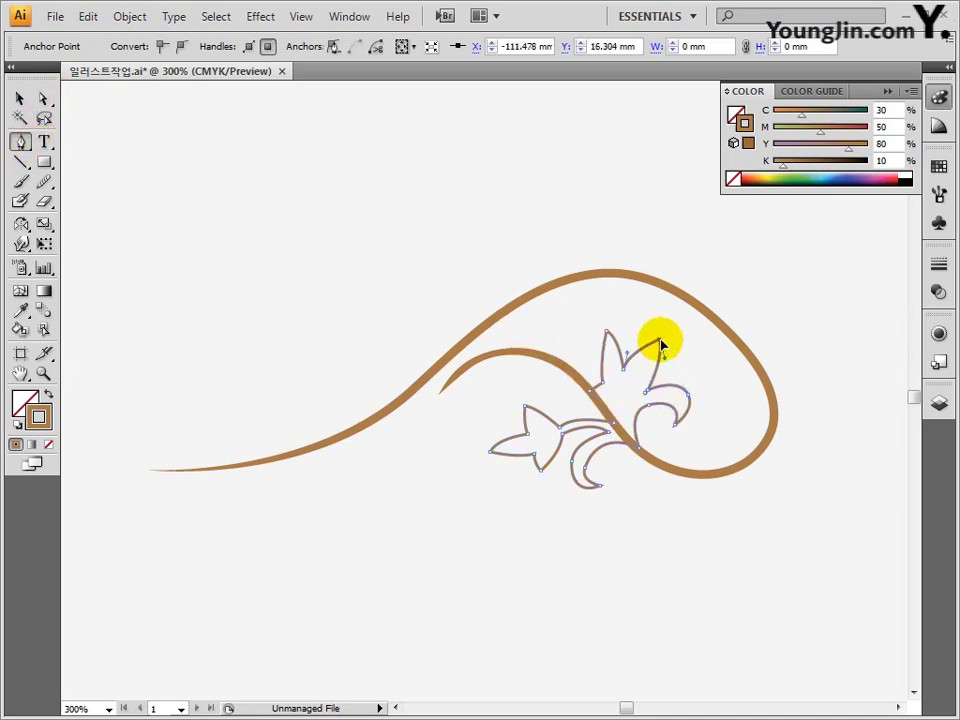
drag(660, 340, 675, 337)
drag(606, 330, 595, 323)
drag(621, 373, 624, 381)
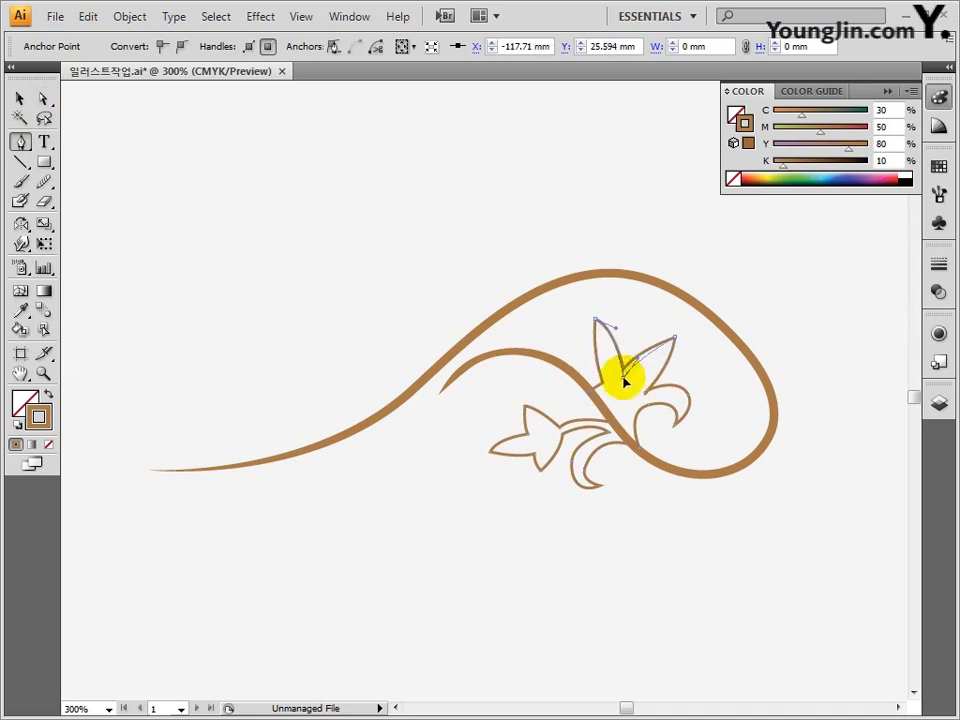
drag(595, 319, 594, 325)
drag(643, 359, 643, 350)
Refine the leaf cluster outside the loop, lengthening its pointed tips and adjusting the stalk and lower tendril curves.
ctrl+click(614, 423)
drag(585, 419, 582, 409)
drag(568, 398, 480, 480)
drag(563, 433, 556, 429)
ctrl+click(553, 423)
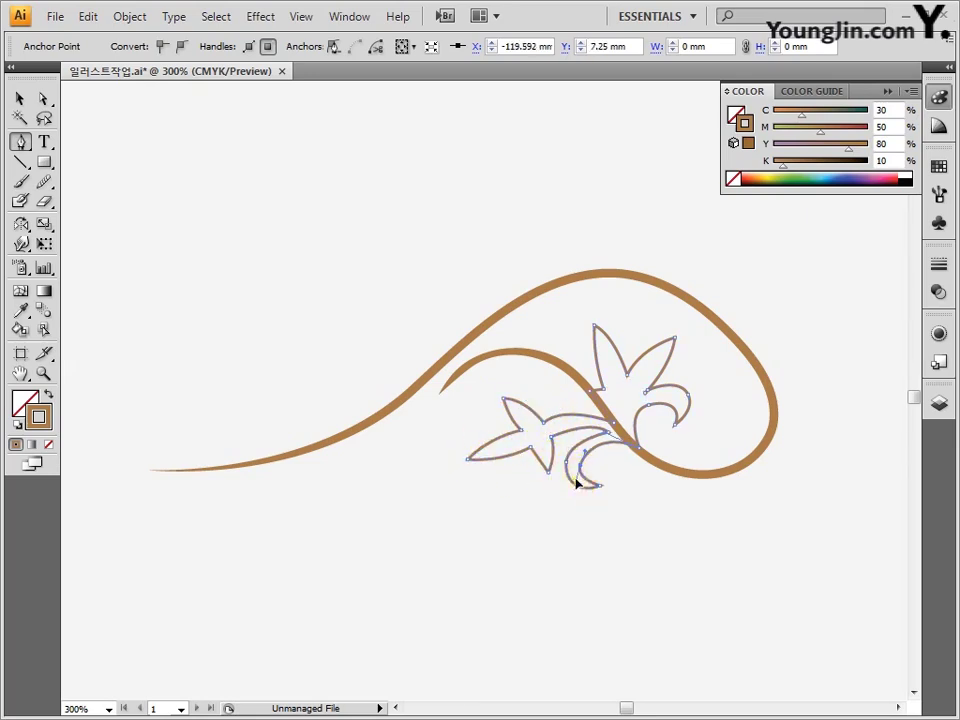
click(21, 98)
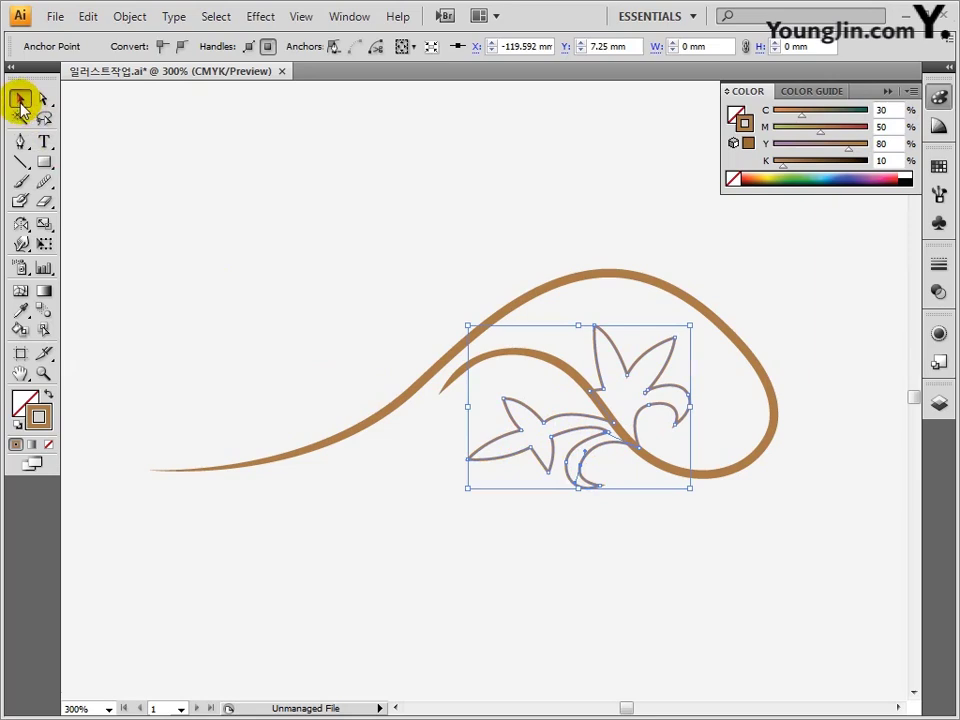
Remove the stroke from the leaf clusters and fill them with C 30, M 50, Y 80, K 10.
click(49, 447)
double_click(28, 408)
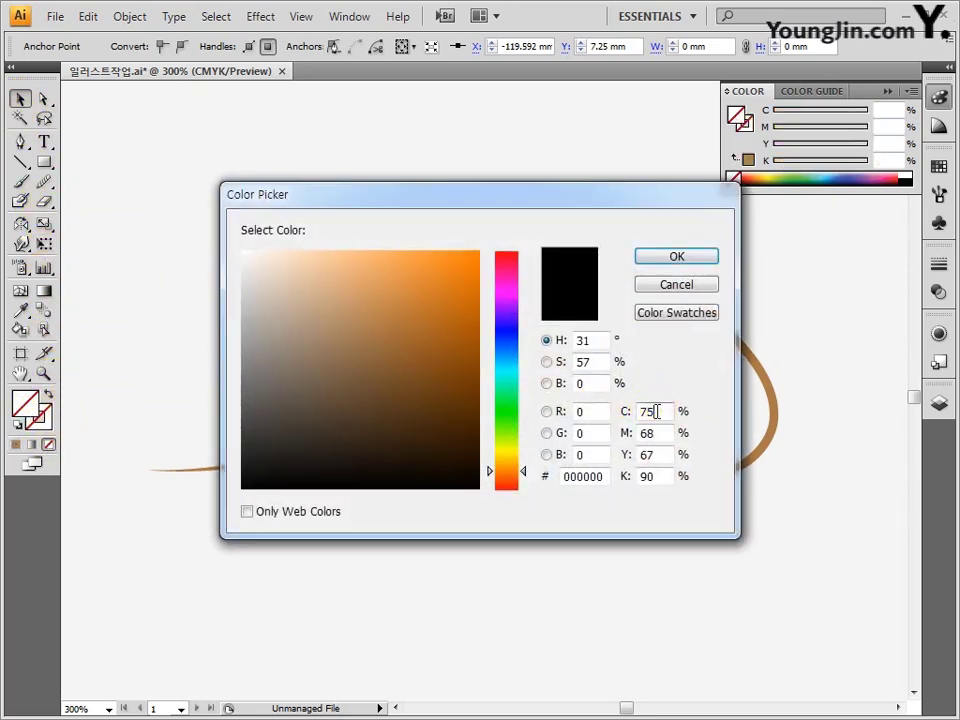
text(30)
key(Tab)
text(50)
key(Tab)
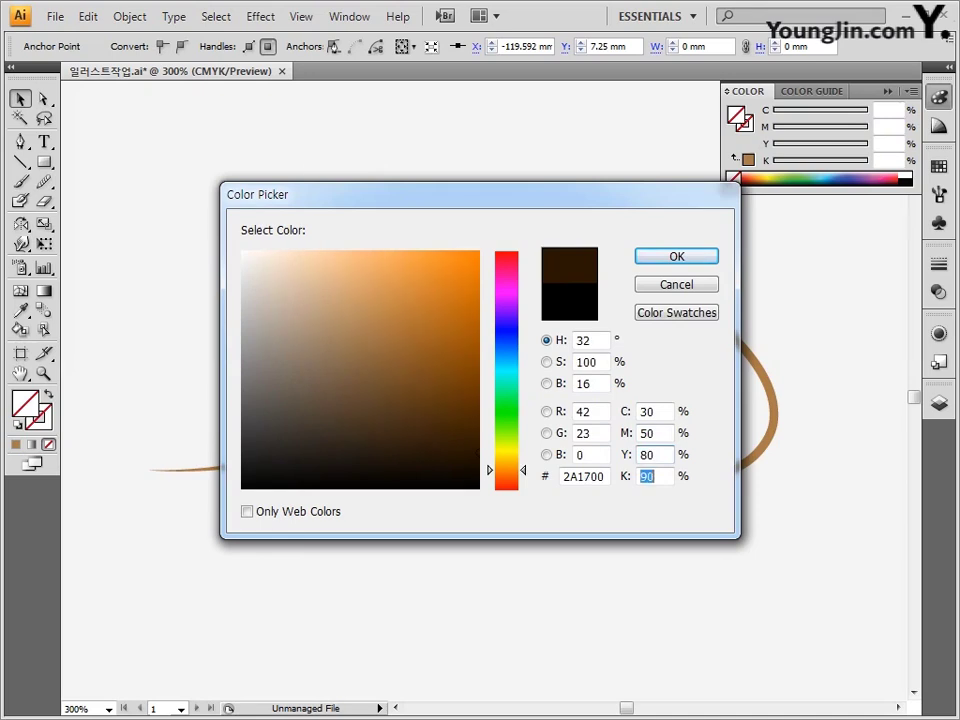
click(676, 256)
click(700, 240)
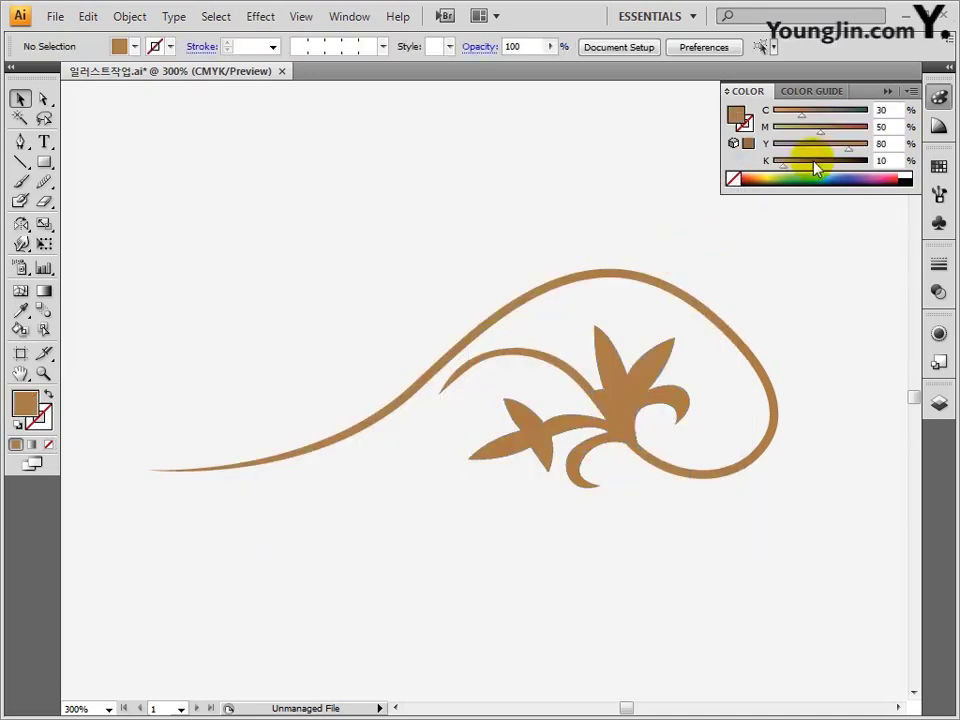
click(937, 104)
Scale down the whole vine ornament with its leaves and place a copy of it to its right.
key(ctrl+minus)
key(ctrl+minus)
key(ctrl+minus)
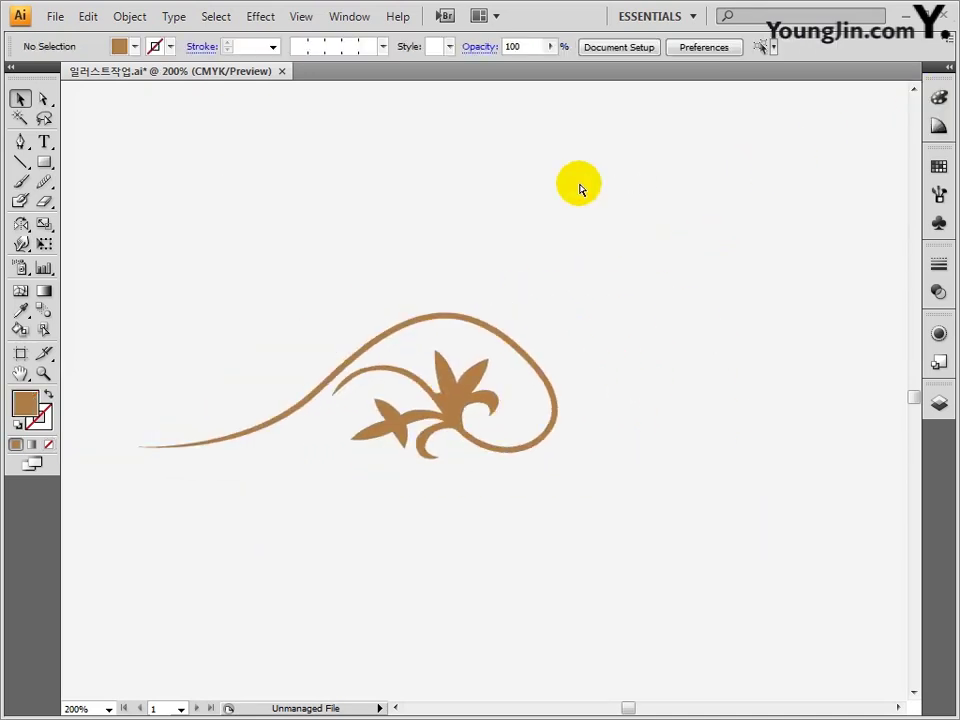
scroll(563, 190, right, 4)
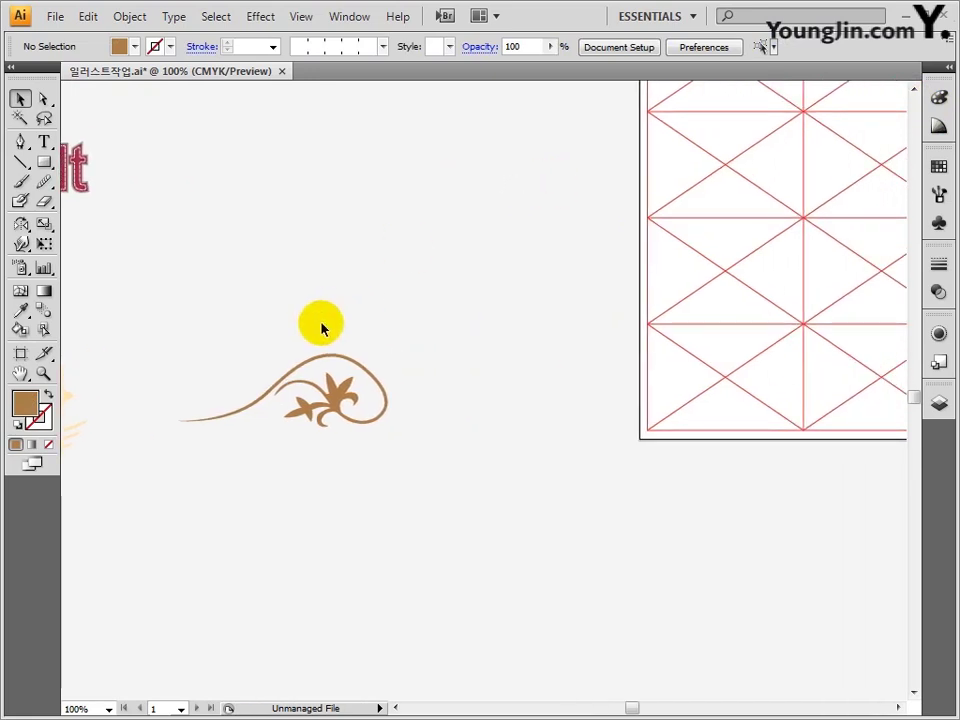
drag(371, 458, 380, 459)
drag(388, 355, 548, 371)
key(ctrl+plus)
key(ctrl+plus)
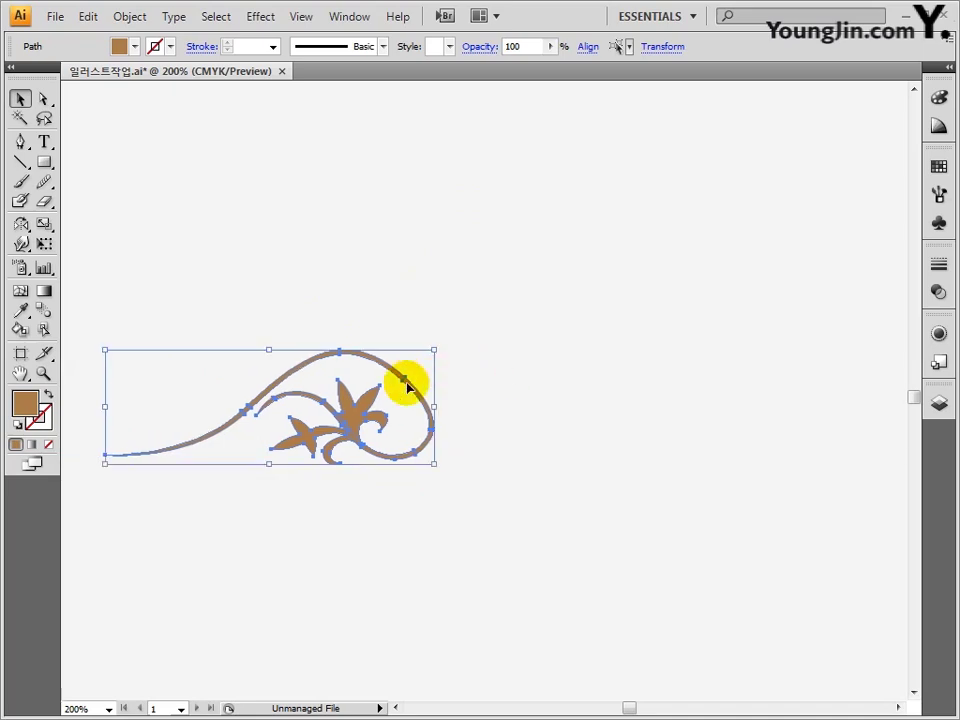
drag(440, 355, 336, 384)
drag(285, 429, 587, 428)
click(440, 338)
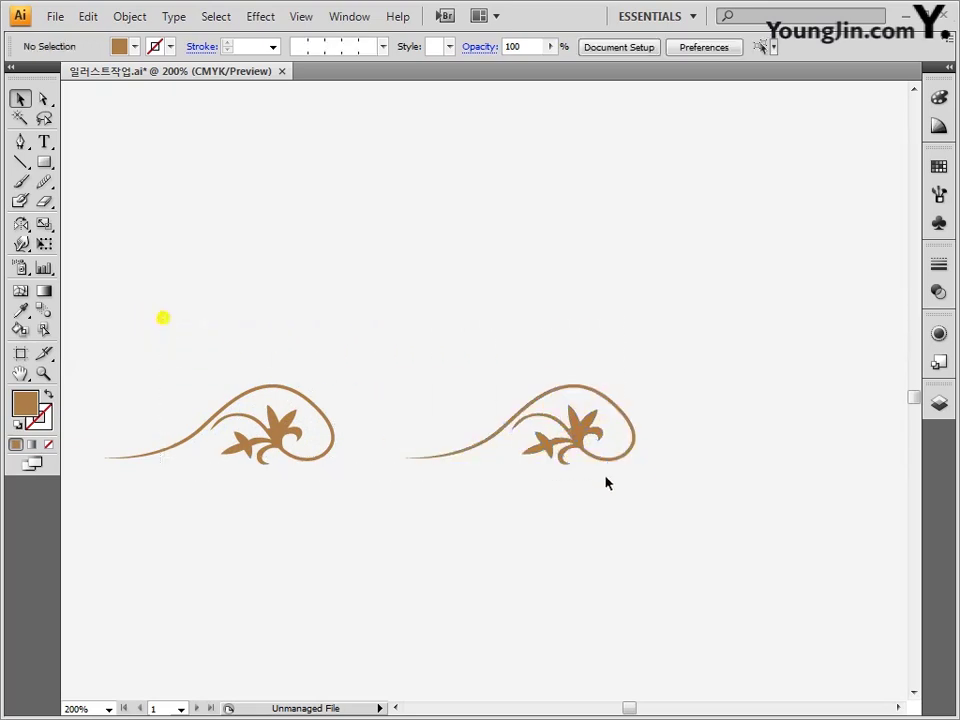
Copy both vines up and to the right, and flip the copies across the horizontal axis to interlock with the originals.
drag(606, 483, 656, 484)
drag(285, 431, 444, 375)
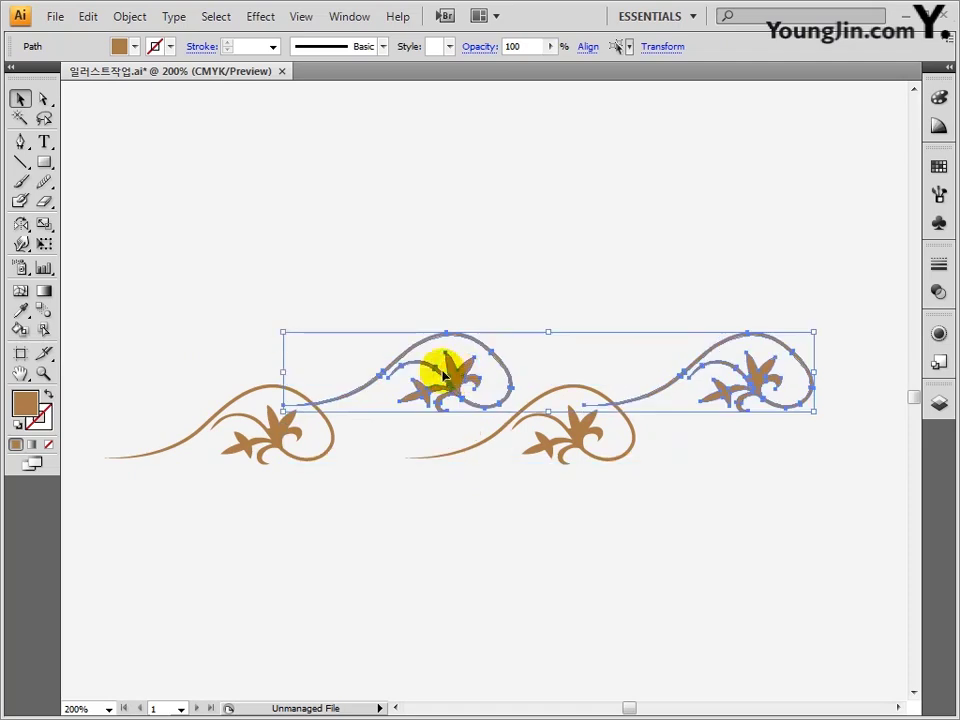
click(22, 226)
double_click(22, 226)
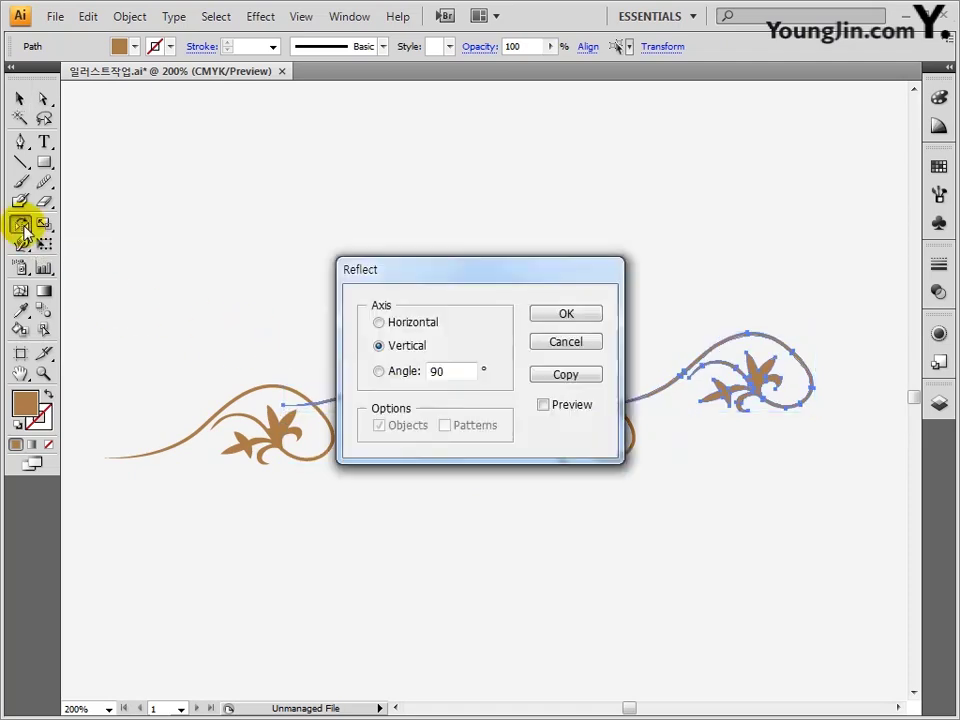
click(540, 317)
click(19, 98)
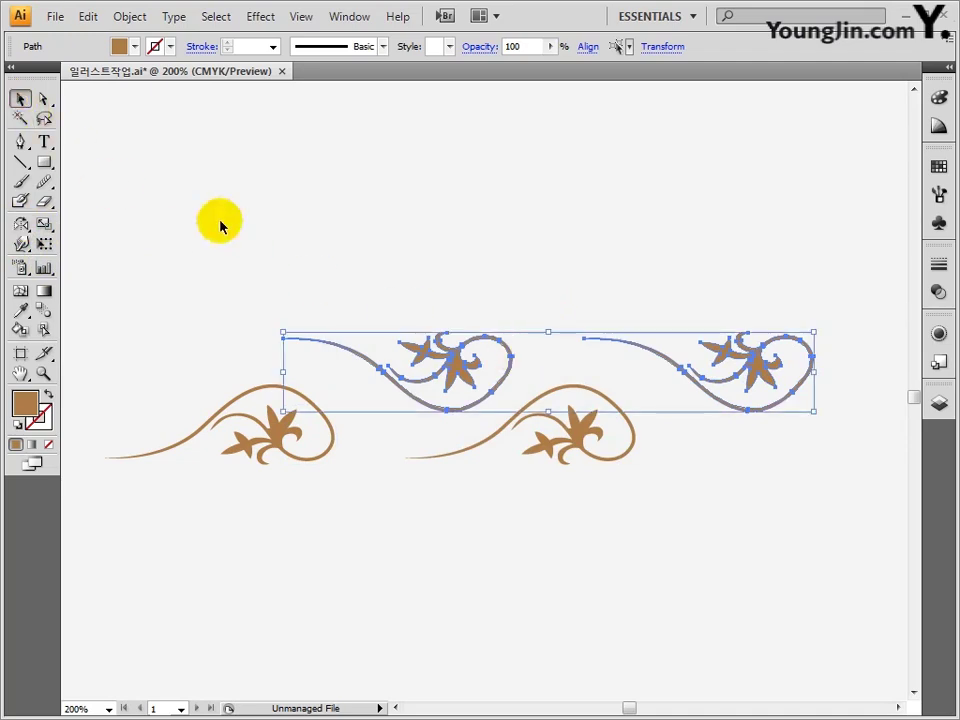
drag(457, 374, 433, 412)
click(427, 343)
Draw a small hooked tendril curve with the Pen tool above the start of the first flipped vine.
key(z)
drag(201, 281, 437, 495)
click(20, 142)
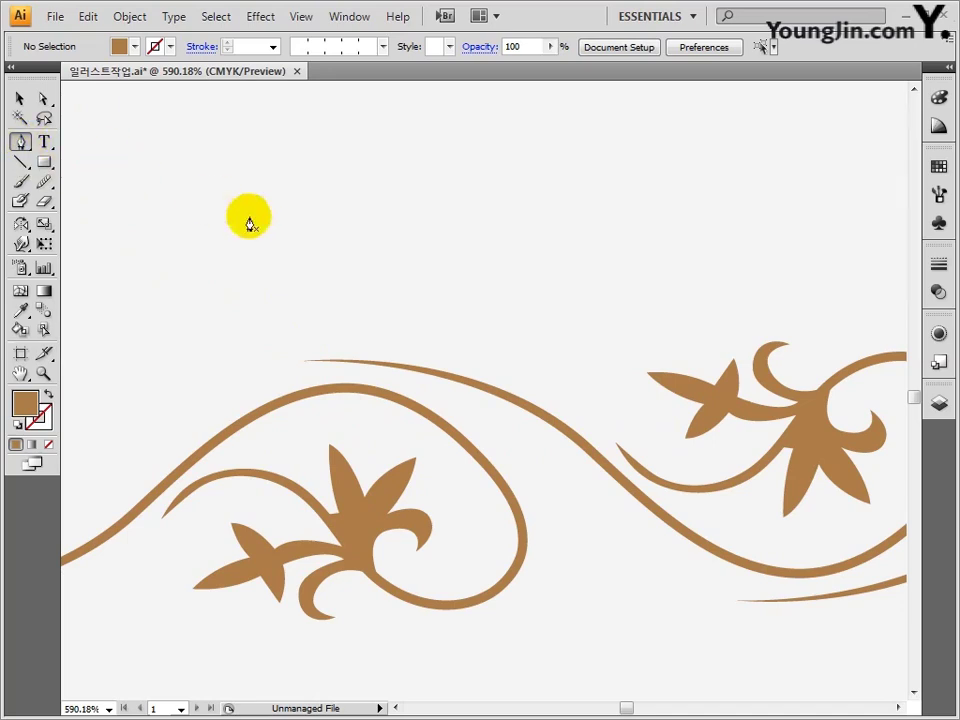
click(531, 377)
drag(547, 344, 527, 326)
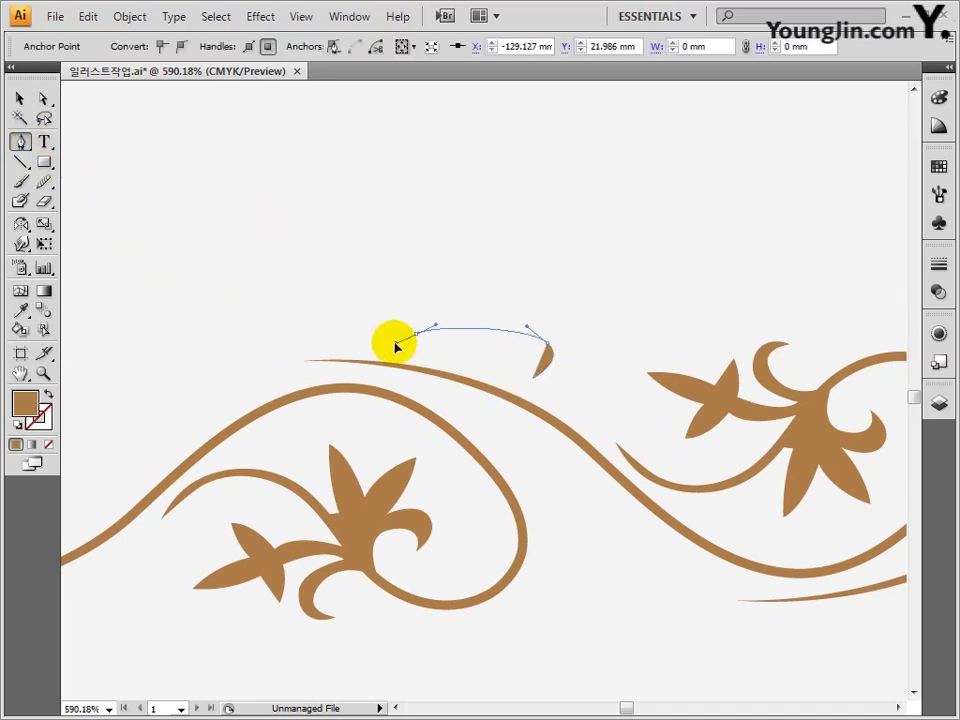
drag(396, 346, 326, 326)
Give the tendril no fill and a C 30, M 50, Y 80, K 10 stroke.
click(19, 98)
click(48, 444)
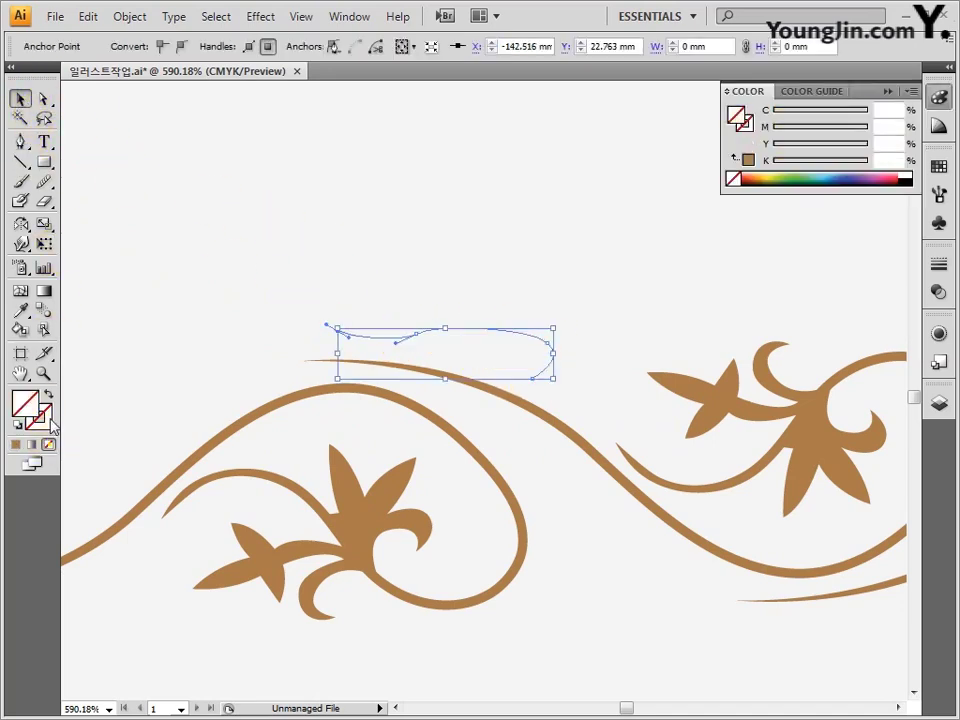
double_click(48, 420)
double_click(645, 411)
text(30)
key(Tab)
text(50)
key(Tab)
text(80)
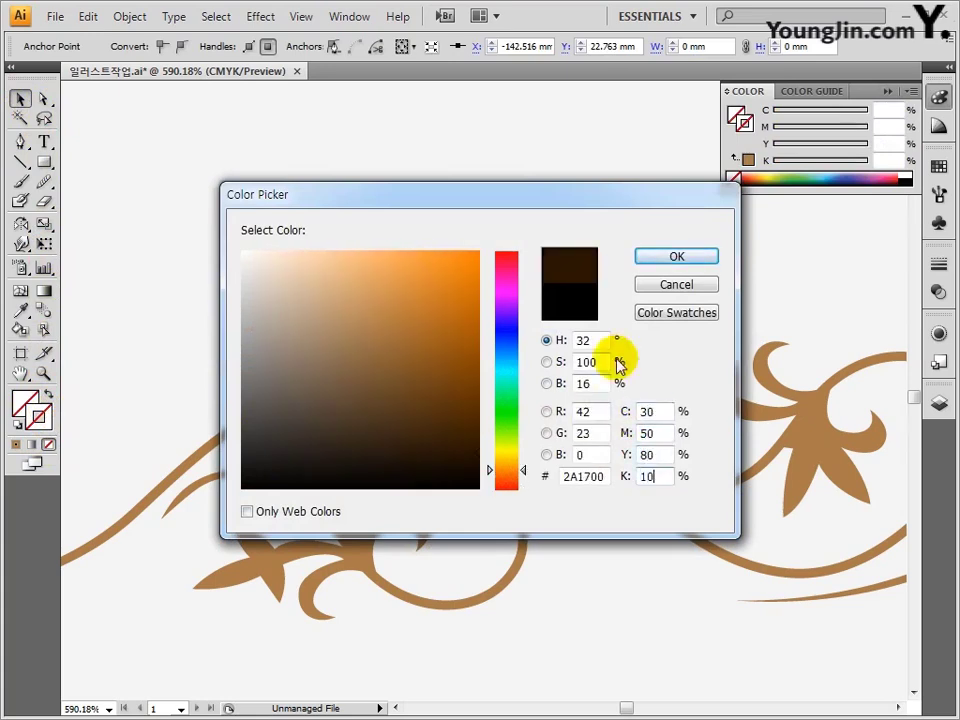
click(652, 257)
Reshape and smooth the tendril's curve, and convert its stroke to an outlined shape.
click(43, 99)
click(20, 141)
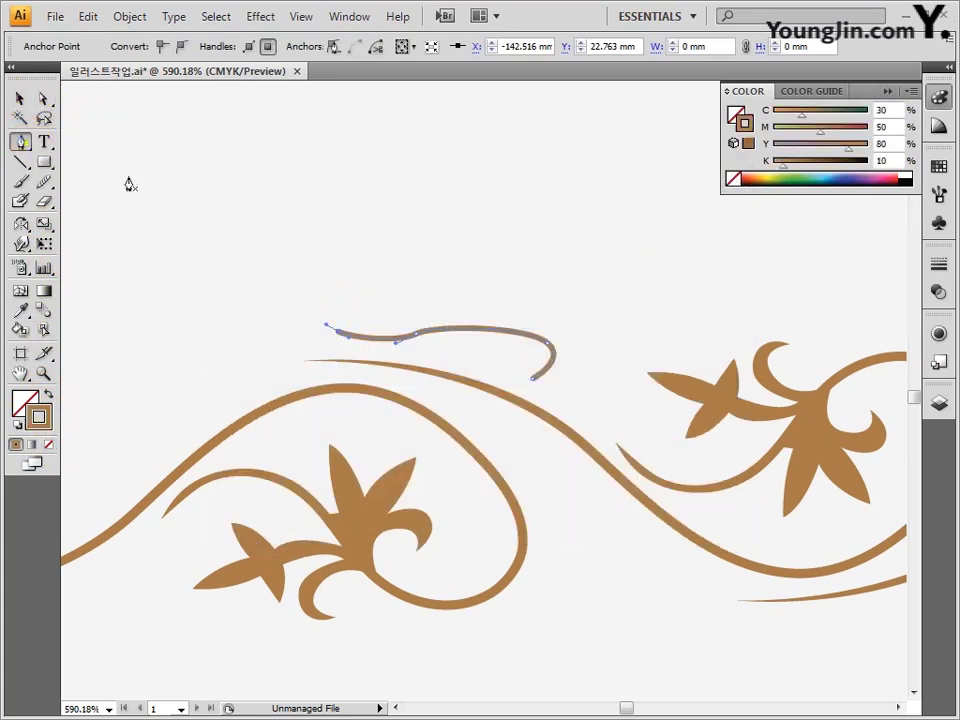
mouse_move(419, 345)
mouse_down()
mouse_move(486, 327)
mouse_move(531, 384)
mouse_move(543, 328)
mouse_up()
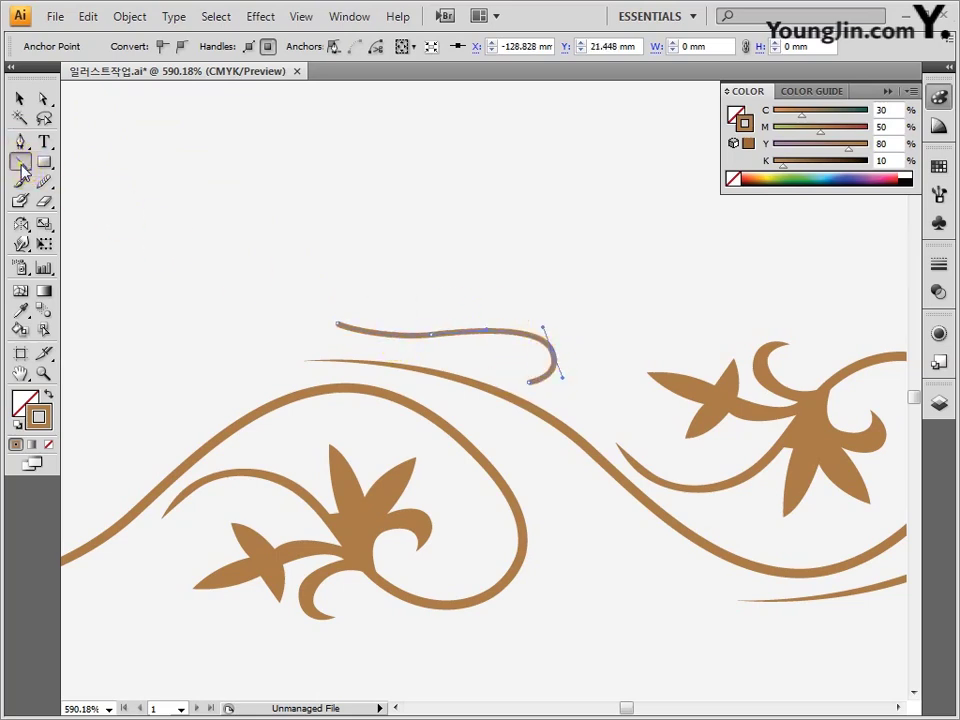
click(40, 182)
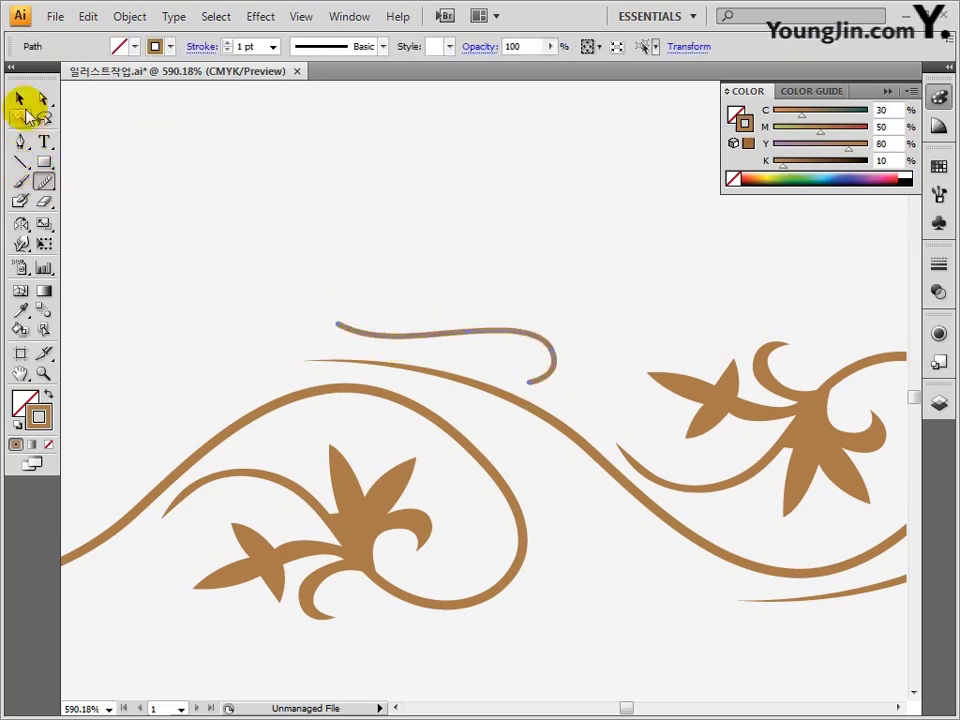
click(20, 99)
click(130, 16)
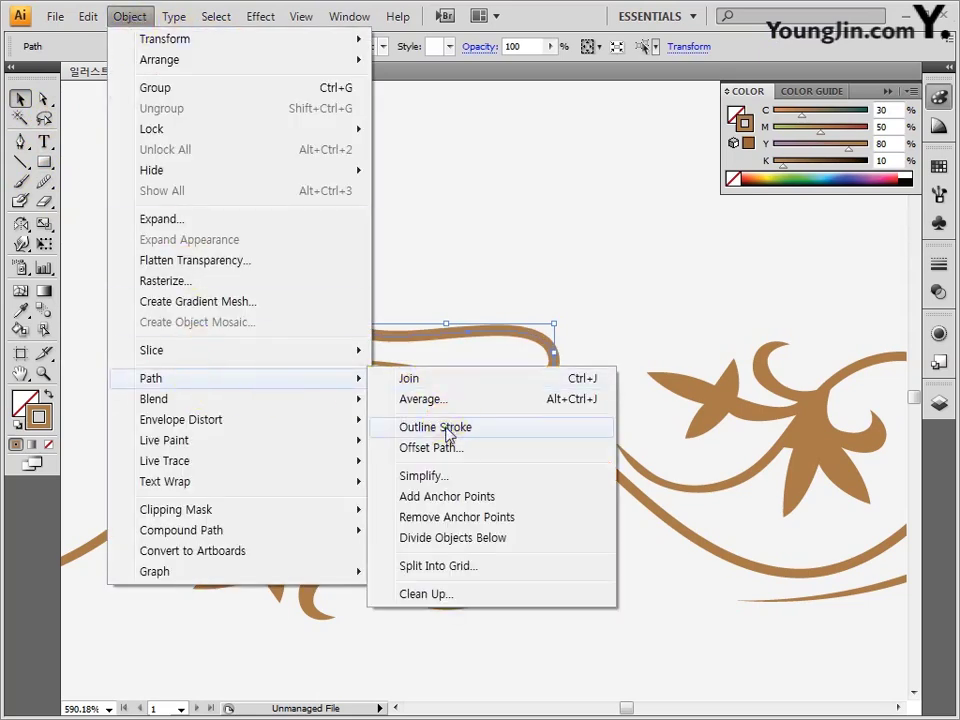
click(446, 428)
Taper both ends of the outlined tendril to points and move it slightly down towards the flipped vine.
click(43, 99)
click(21, 141)
click(335, 328)
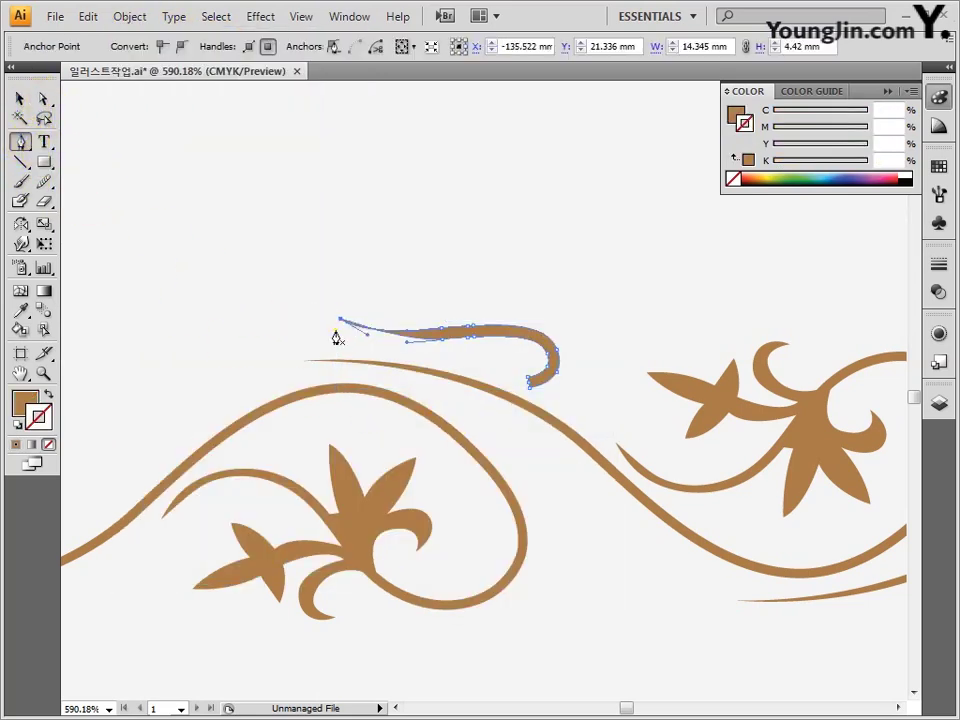
drag(367, 334, 389, 339)
ctrl+click(403, 344)
ctrl+click(403, 337)
drag(528, 387, 529, 395)
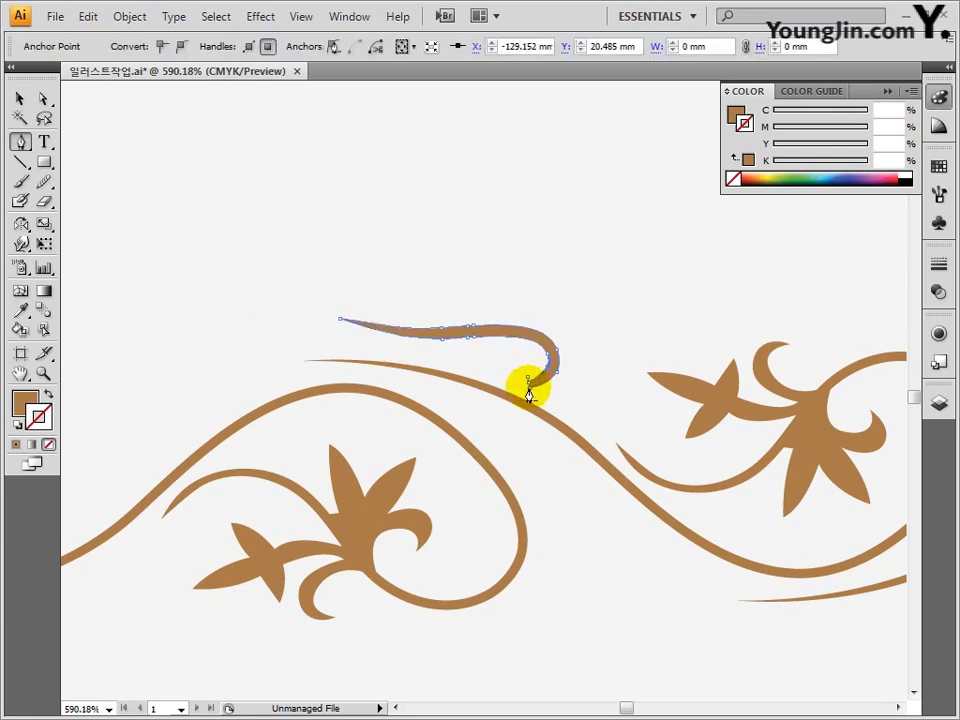
click(528, 378)
key(v)
click(253, 251)
drag(459, 330, 459, 340)
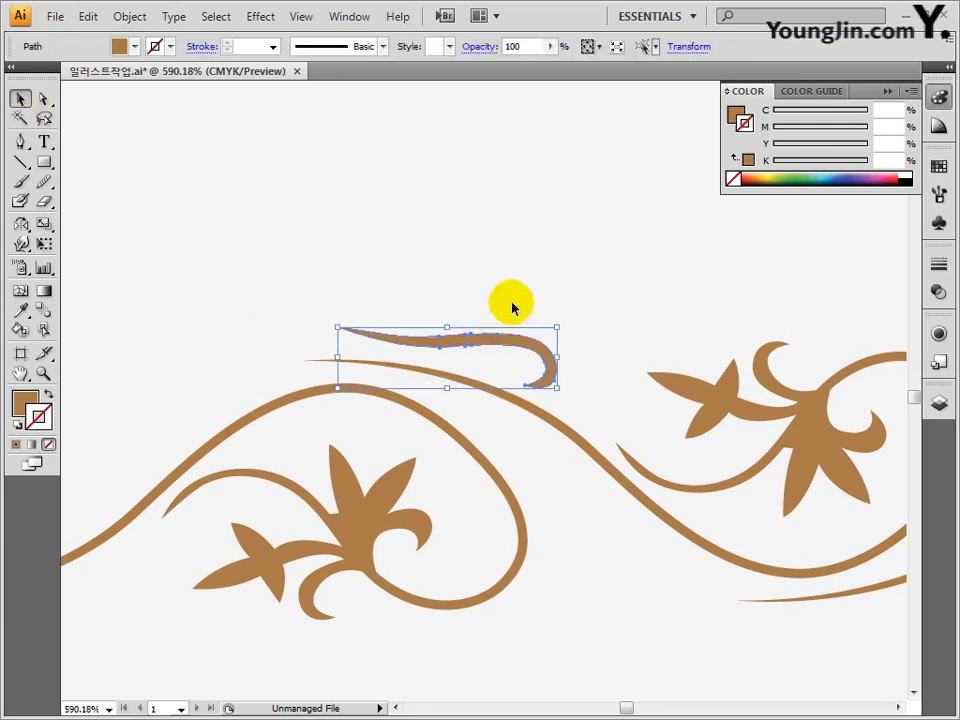
Place copies of the tendril along the vine border and rotate them to suit the neighbouring curves.
click(512, 302)
key(ctrl+minus)
key(ctrl+minus)
drag(602, 309, 424, 309)
alt+drag(321, 382, 521, 388)
alt+drag(521, 388, 630, 388)
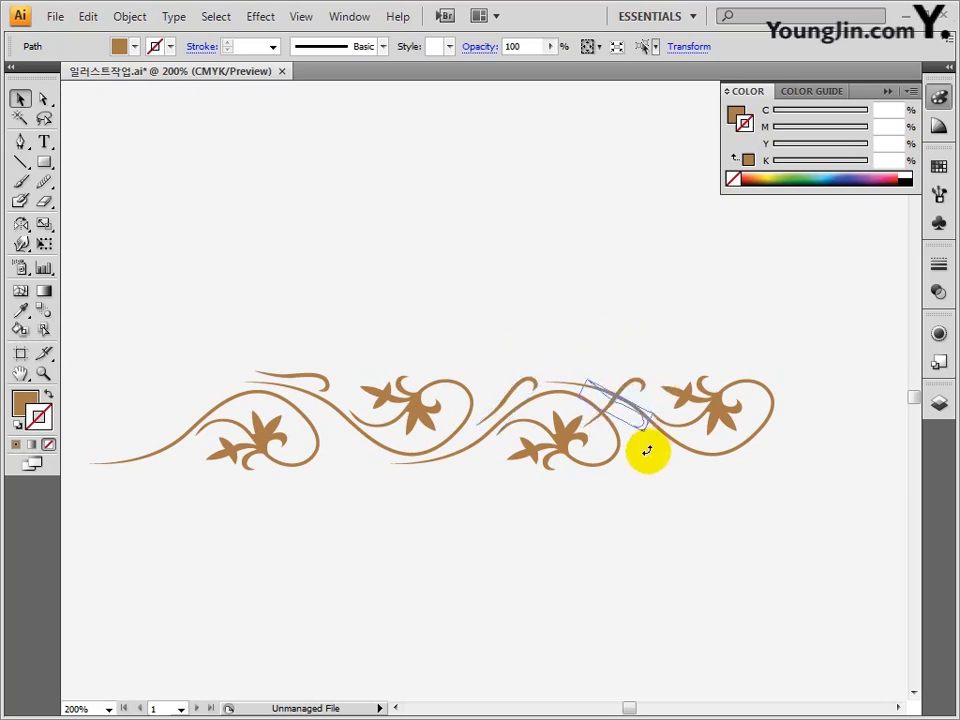
drag(647, 451, 722, 313)
click(686, 321)
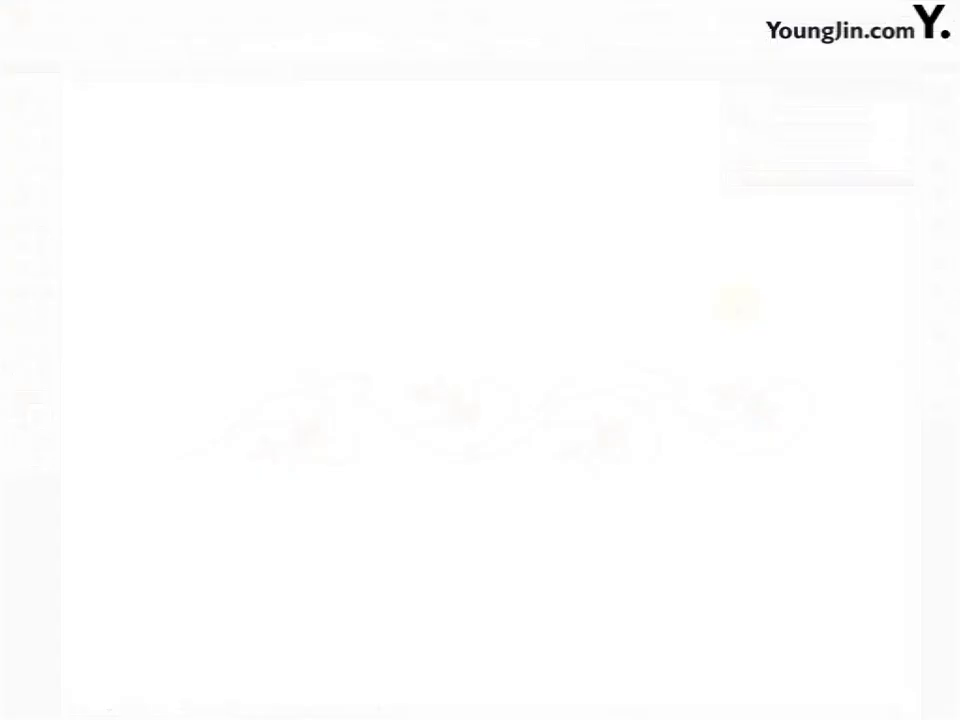
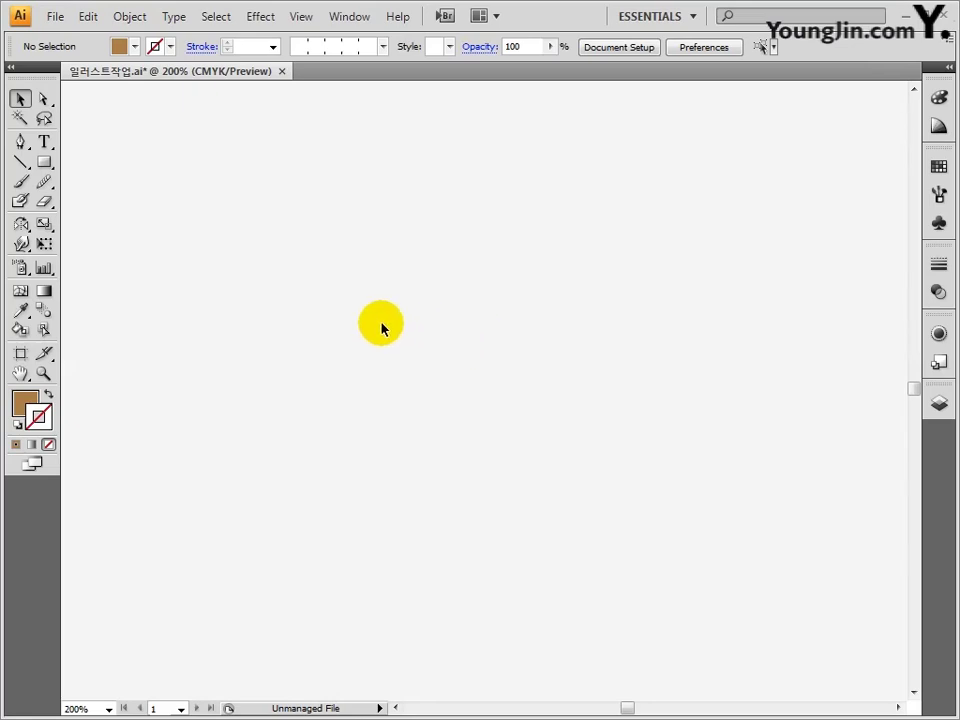
Draw a large square with the Rectangle tool in an empty area of the canvas.
click(45, 162)
drag(253, 180, 643, 446)
drag(579, 418, 597, 424)
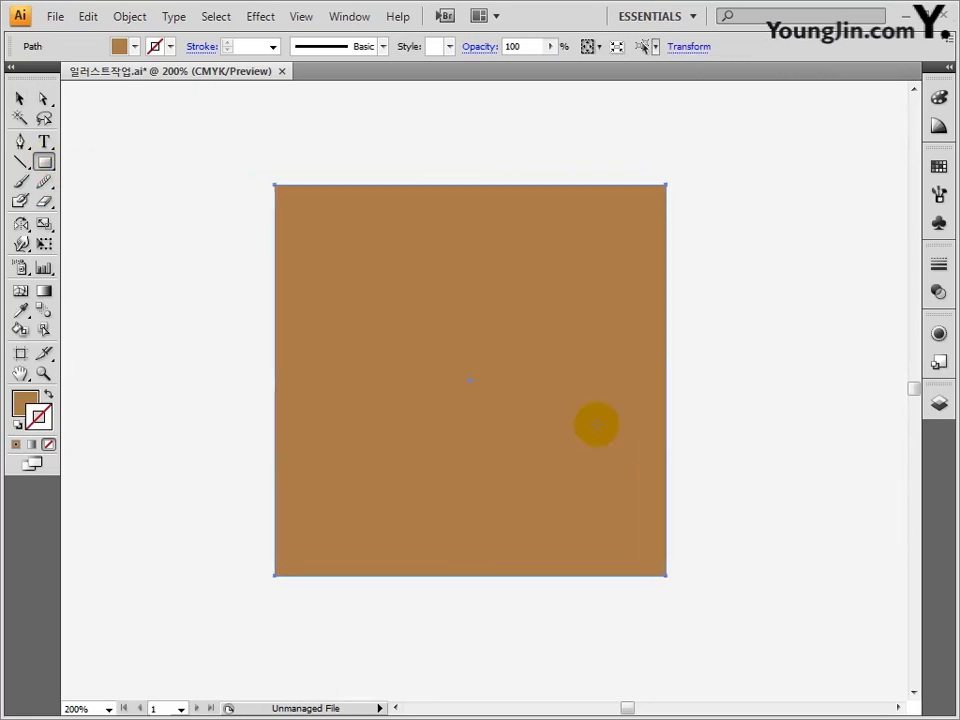
Fill the square with white, setting C, M, Y and K all to 0.
click(21, 99)
double_click(26, 403)
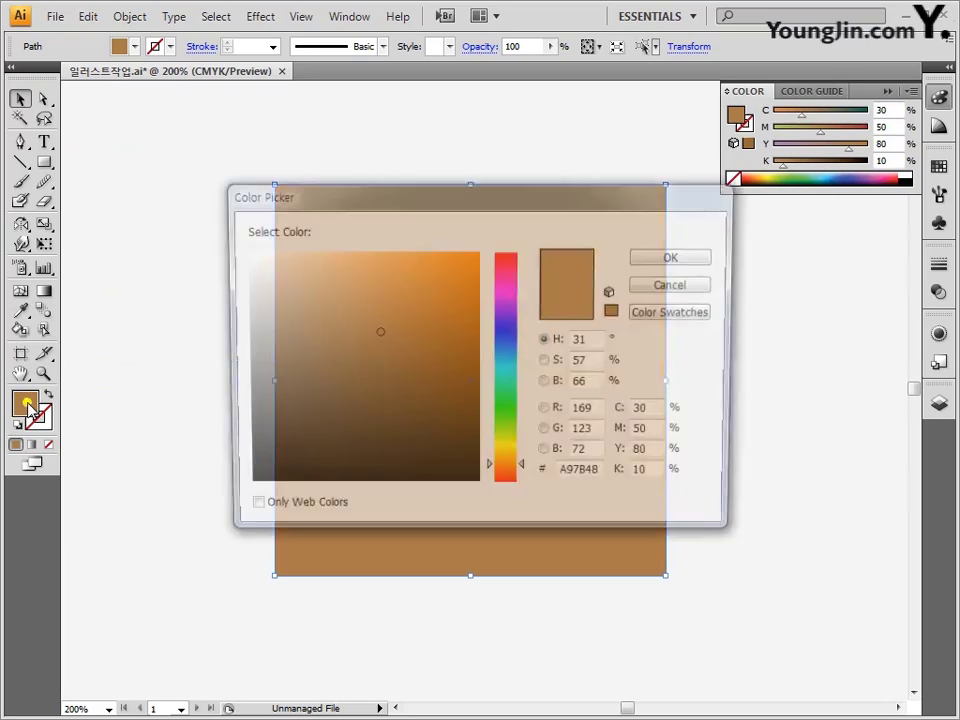
double_click(645, 407)
text(0)
key(Tab)
text(0)
key(Tab)
text(0)
key(Tab)
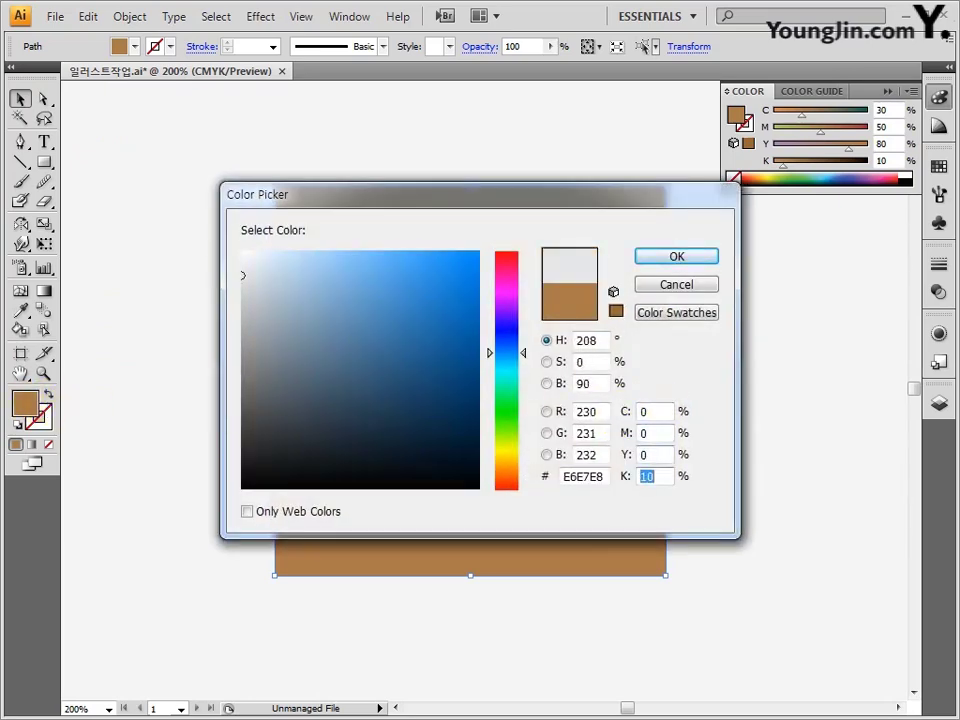
text(0)
click(664, 257)
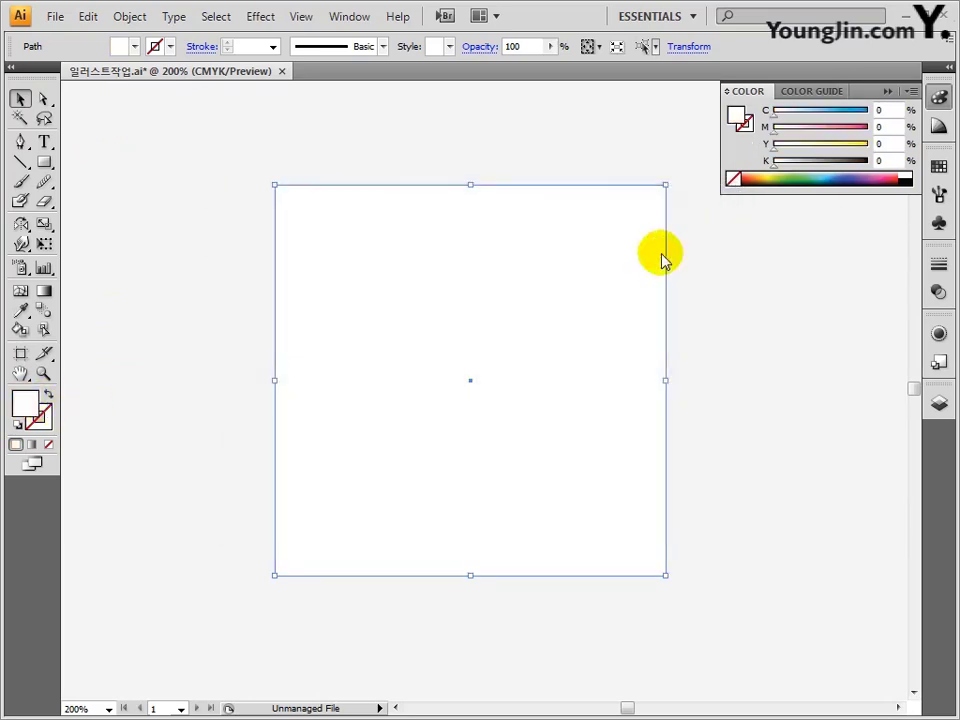
Give the square a black stroke of C 0, M 0, Y 0, K 100.
double_click(40, 418)
text(0)
key(Tab)
text(0)
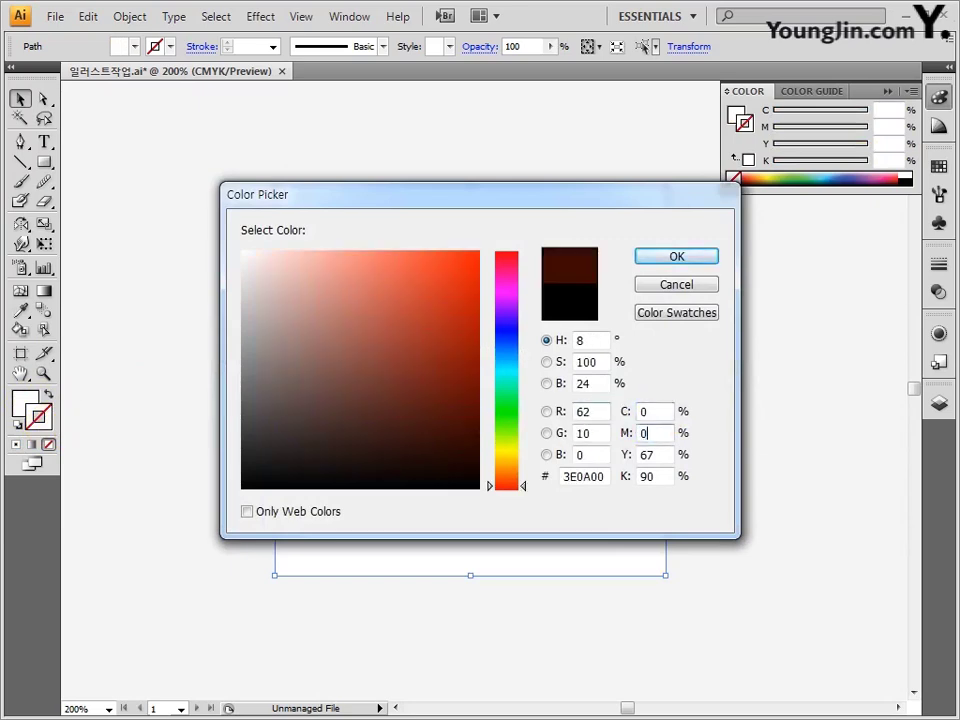
key(Tab)
text(0)
key(Tab)
click(643, 257)
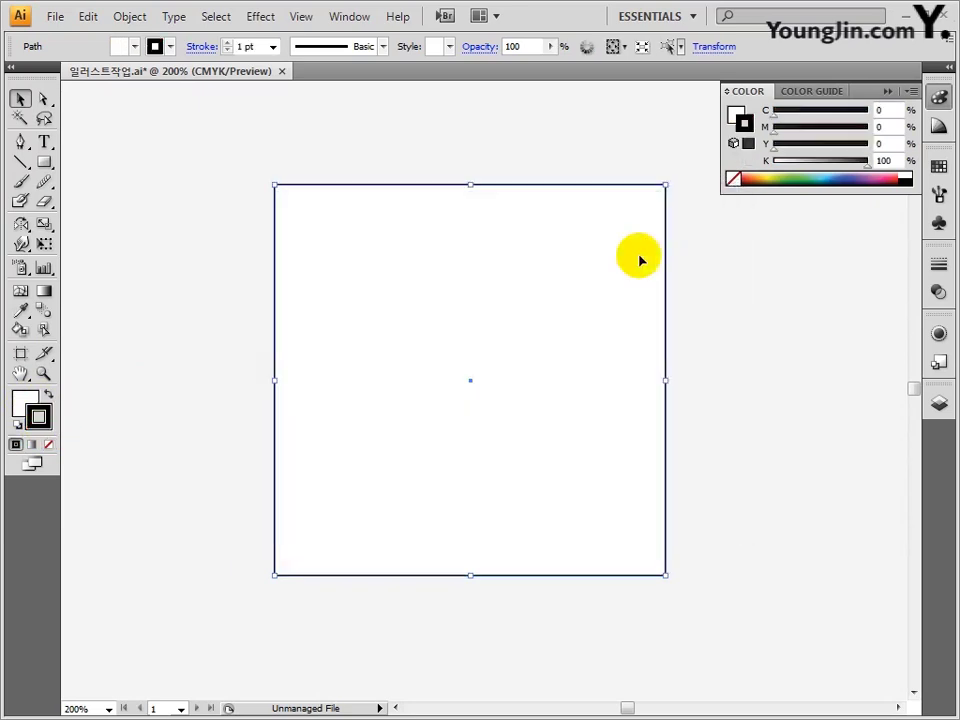
Turn on Smart Guides and rotate the square 45° about its center into a diamond.
drag(22, 228, 91, 231)
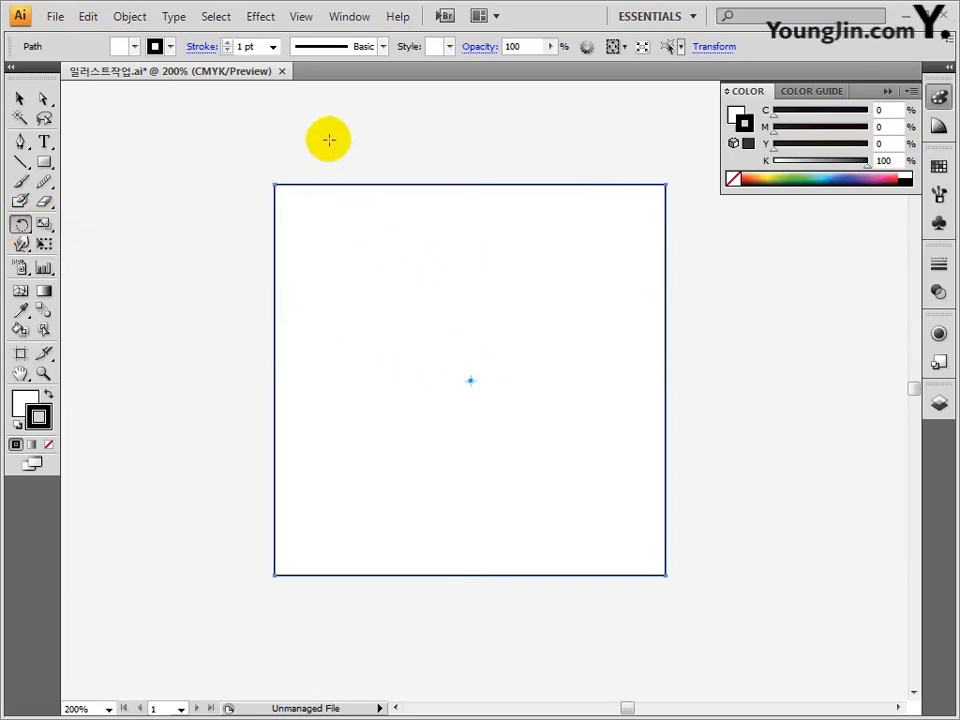
click(302, 17)
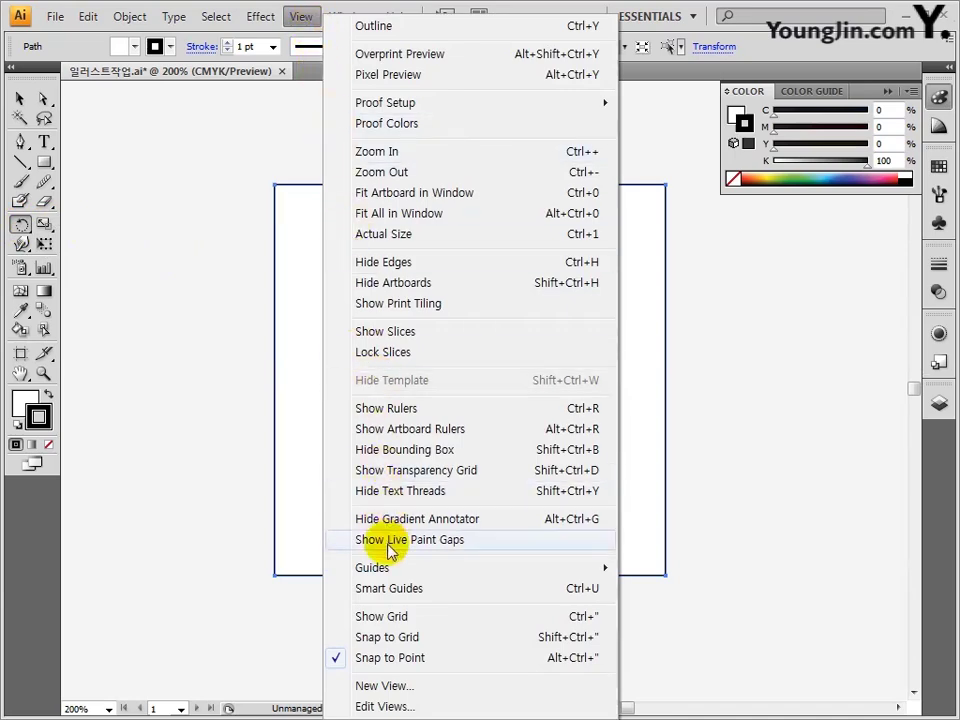
click(390, 588)
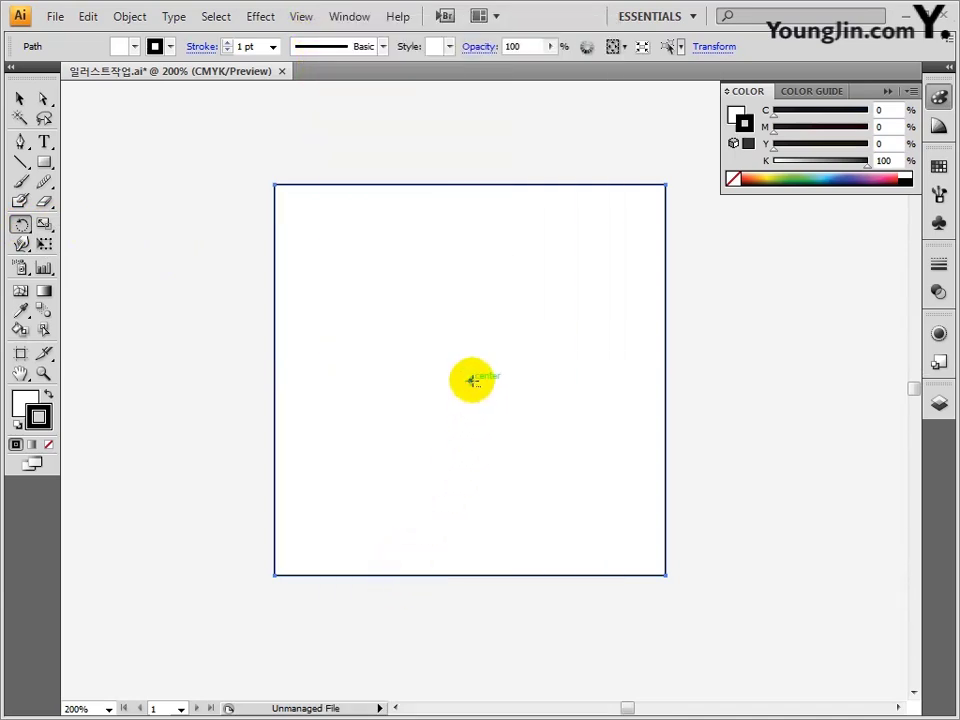
alt+click(471, 380)
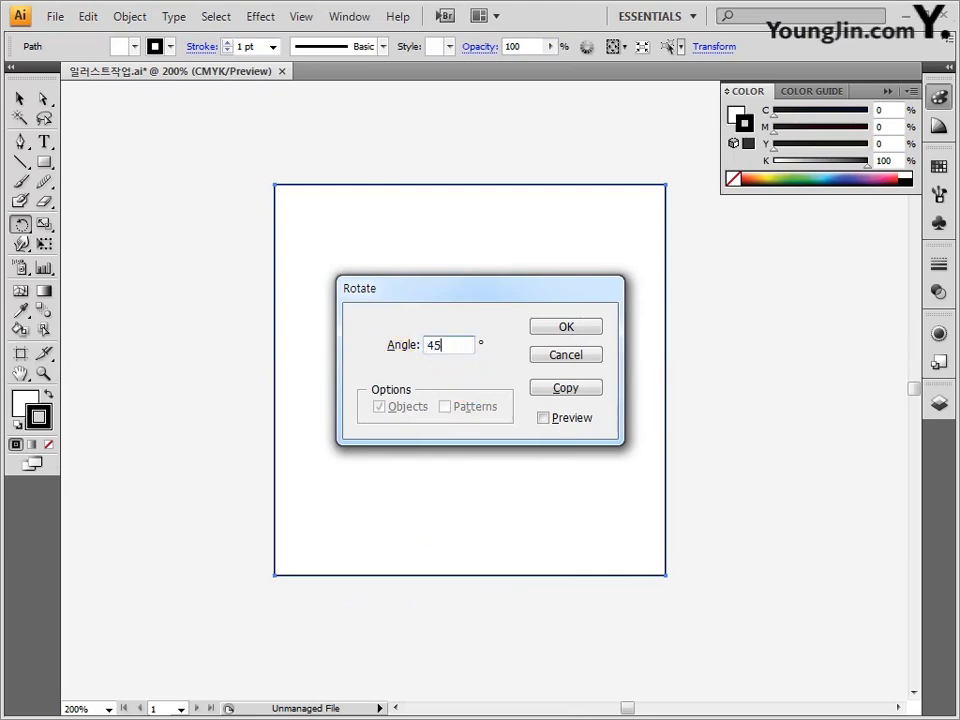
key(Return)
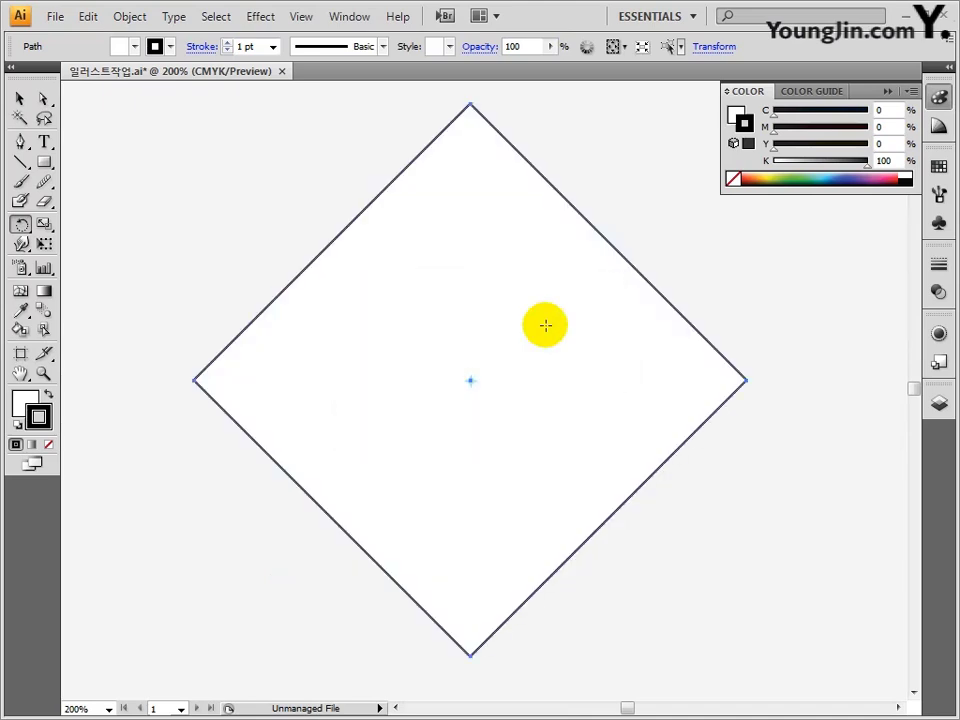
Scale the diamond down proportionally and place a duplicate of it beside the original on the same horizontal line.
click(20, 99)
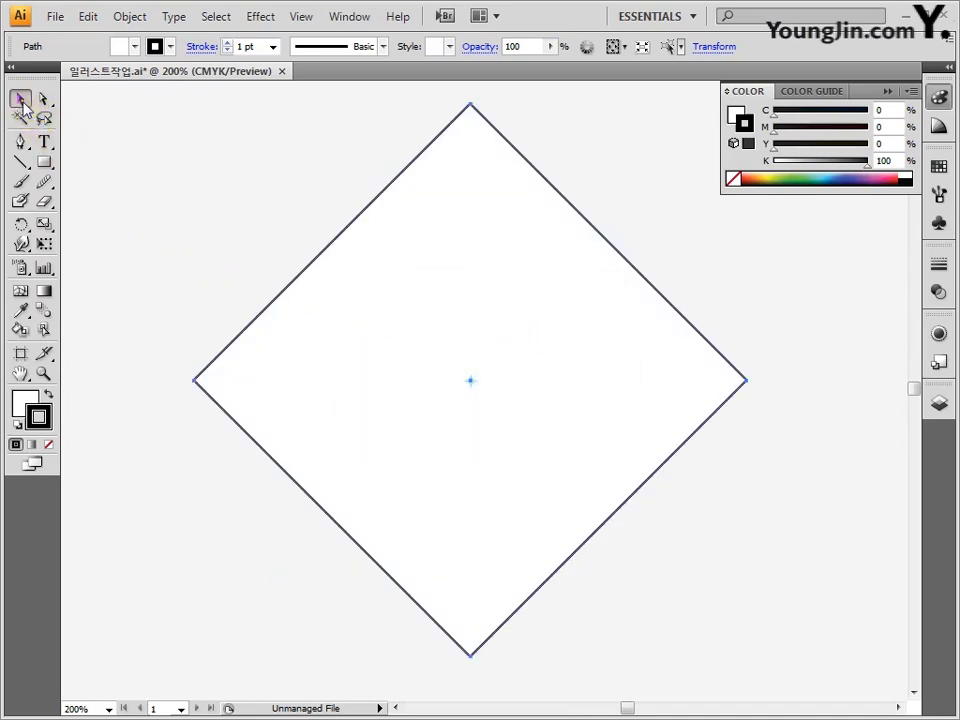
drag(479, 290, 290, 292)
key(ctrl+minus)
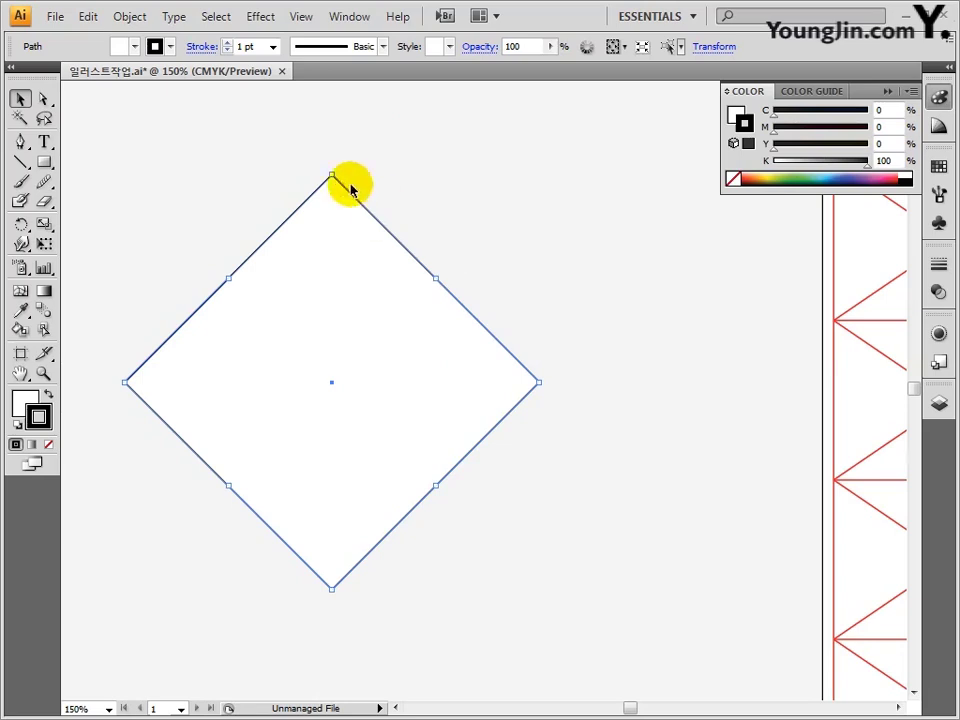
drag(332, 177, 343, 326)
drag(437, 339, 433, 242)
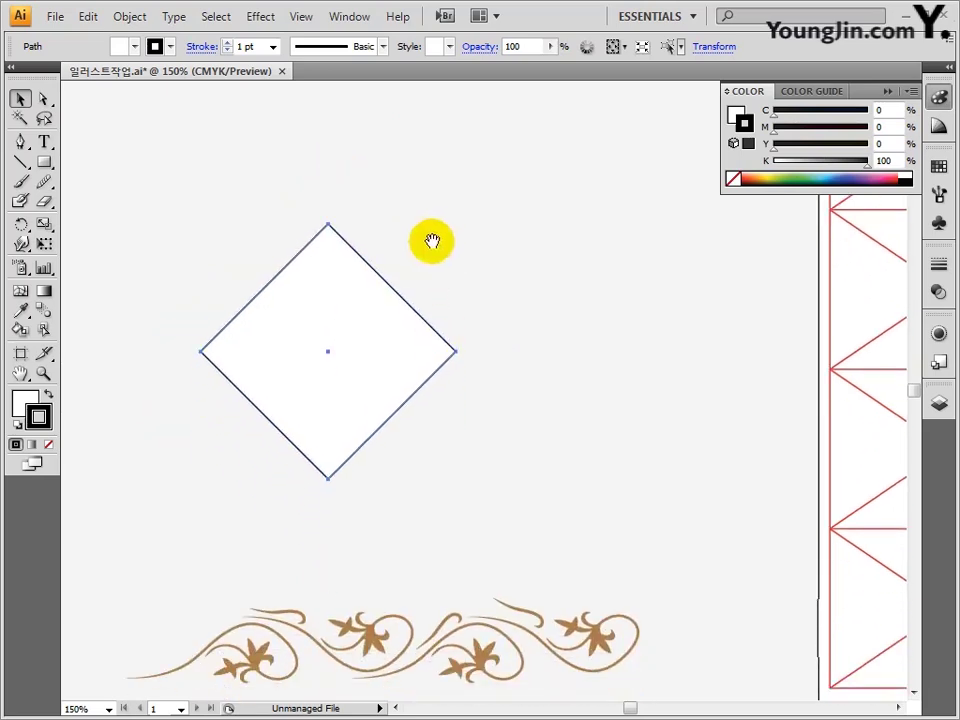
drag(375, 320, 668, 322)
click(473, 245)
Draw two crossing 45° lines through the center of the duplicated diamond, each extending beyond its edges.
key(z)
drag(163, 160, 786, 542)
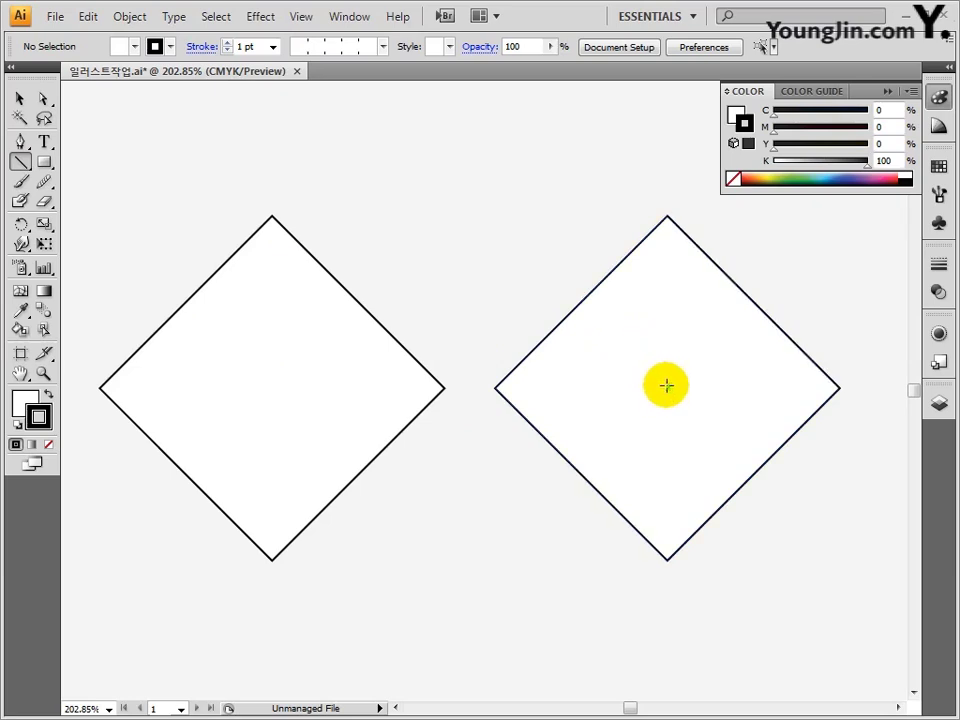
drag(669, 388, 791, 501)
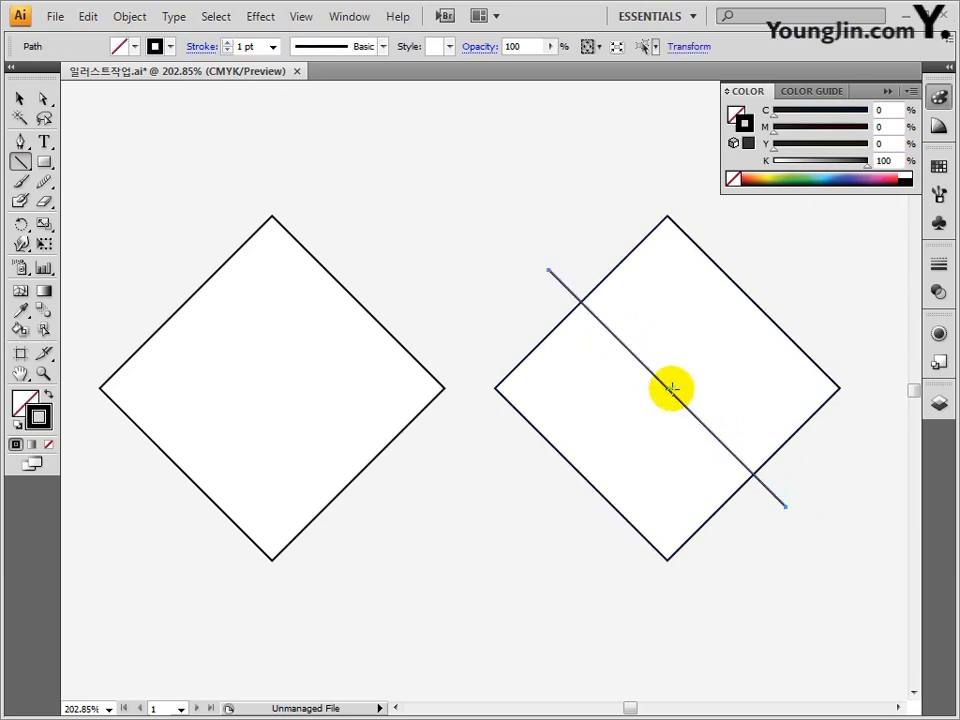
drag(669, 390, 795, 290)
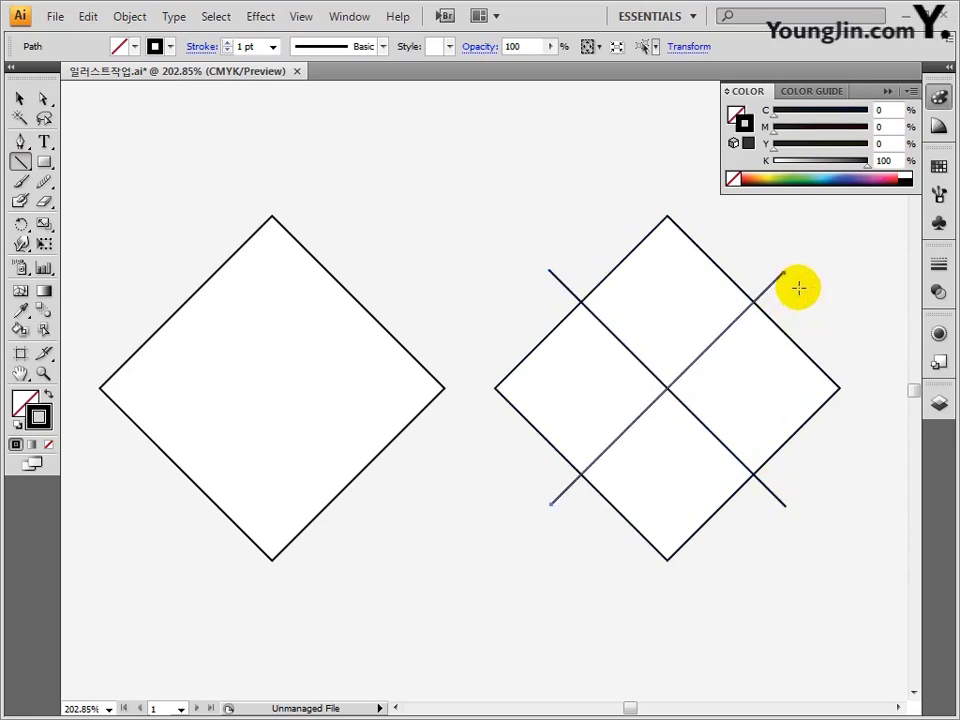
Divide the duplicated diamond along its two crossing lines with Pathfinder Divide.
click(20, 98)
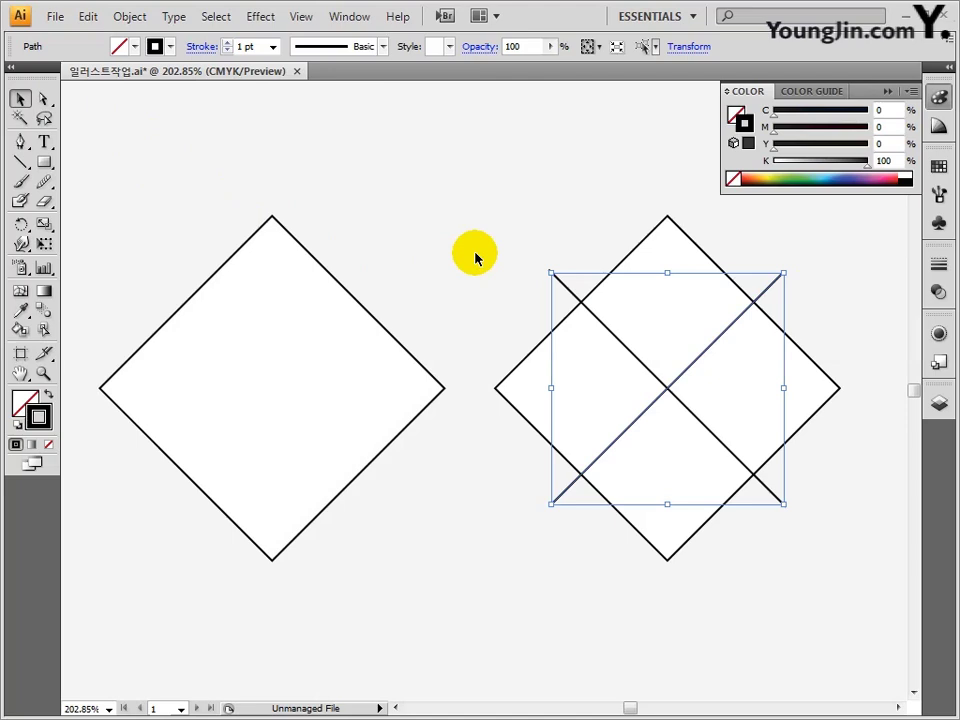
drag(476, 255, 846, 531)
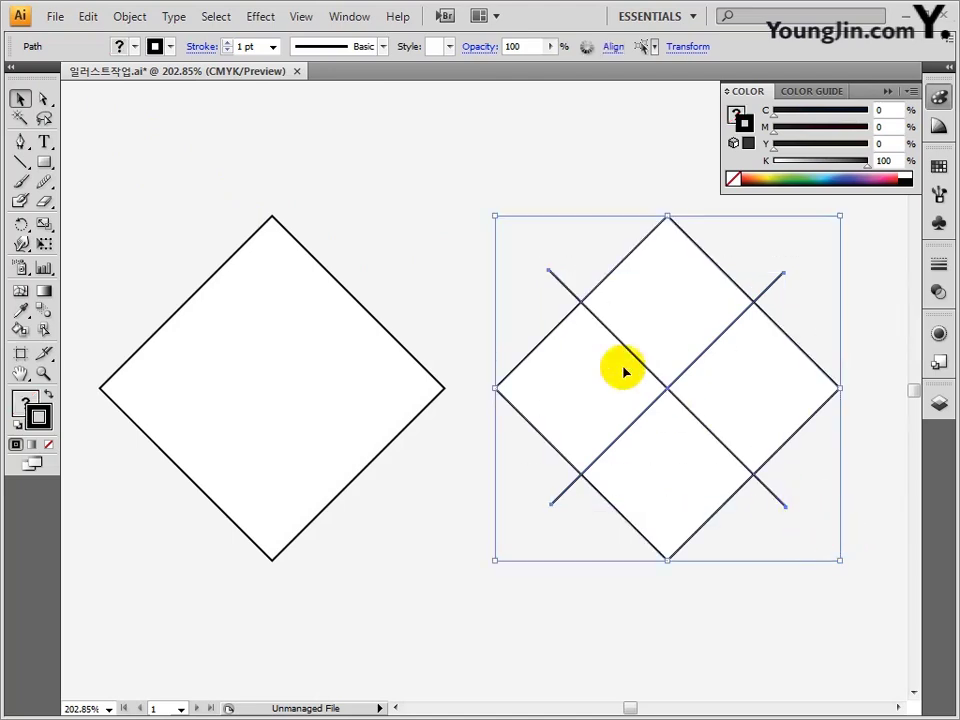
click(349, 17)
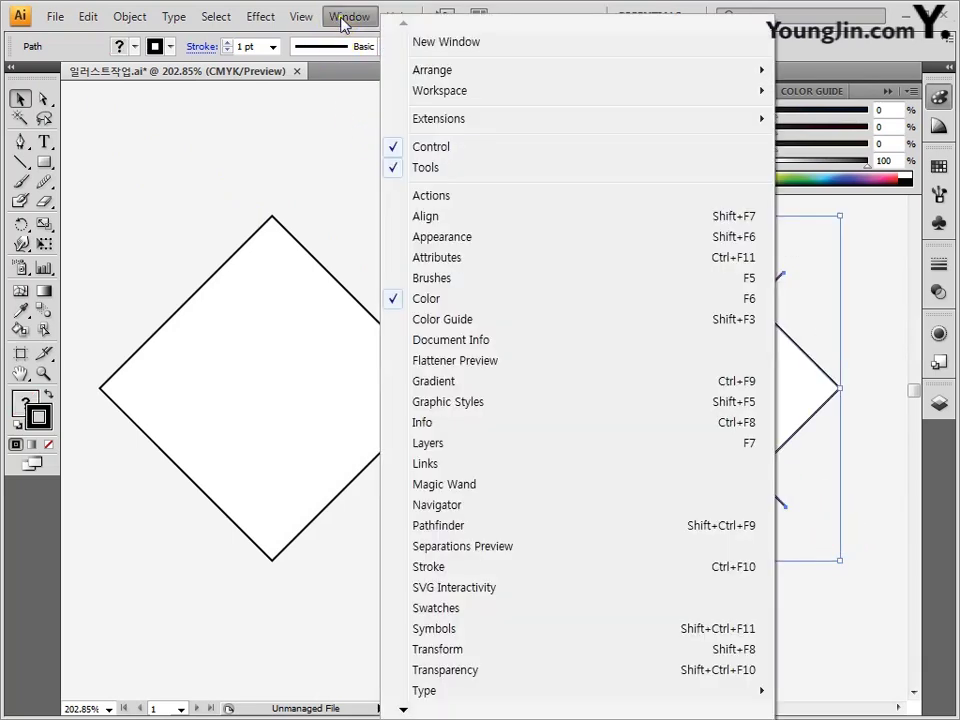
click(463, 527)
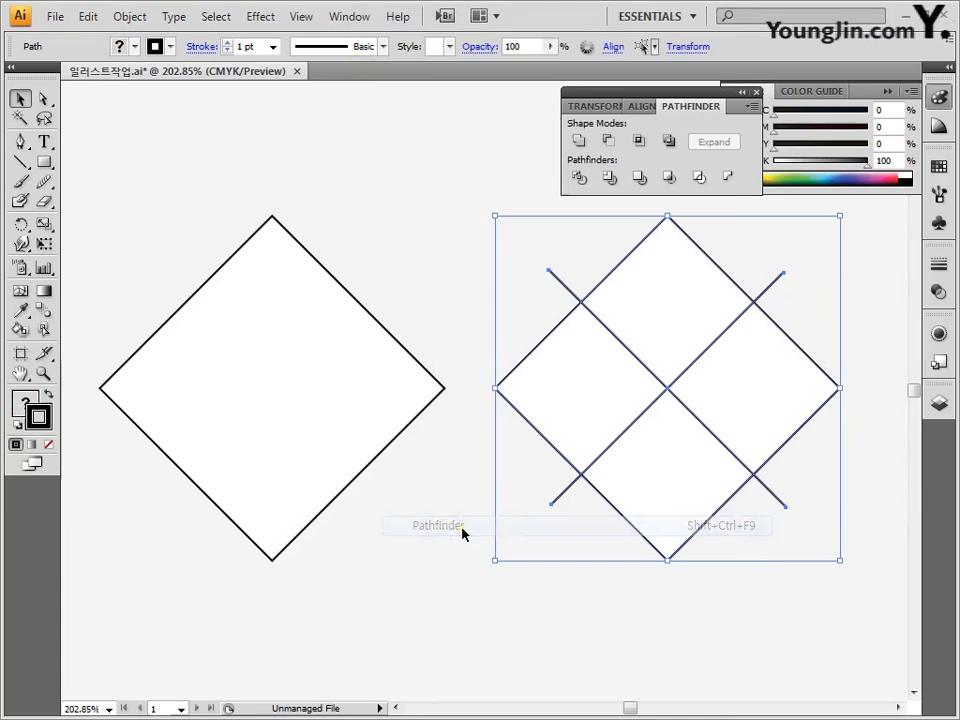
click(575, 178)
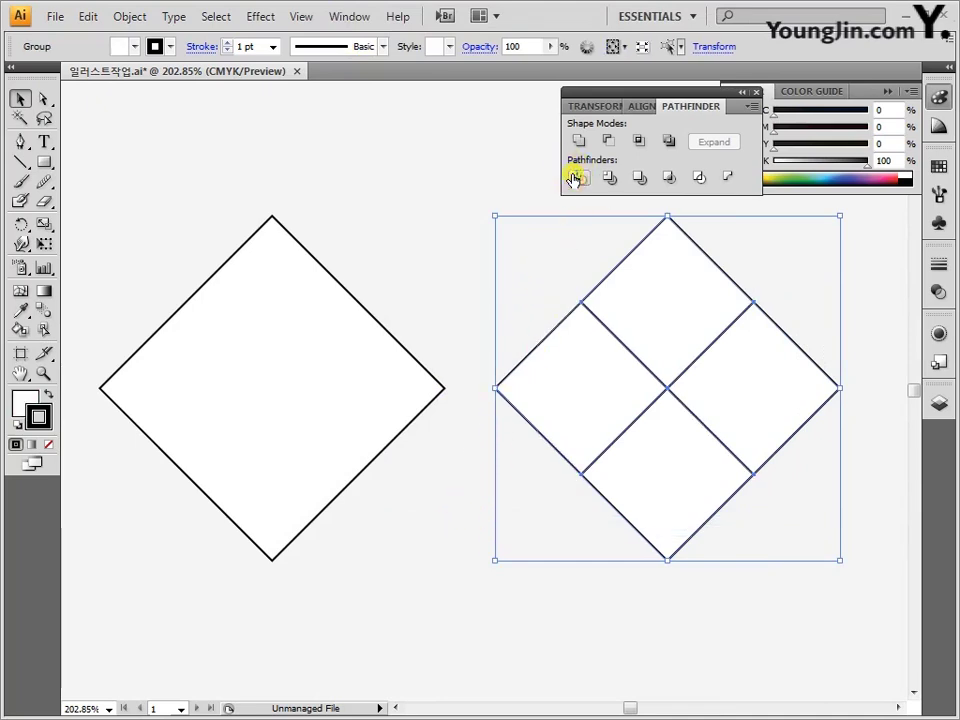
click(756, 92)
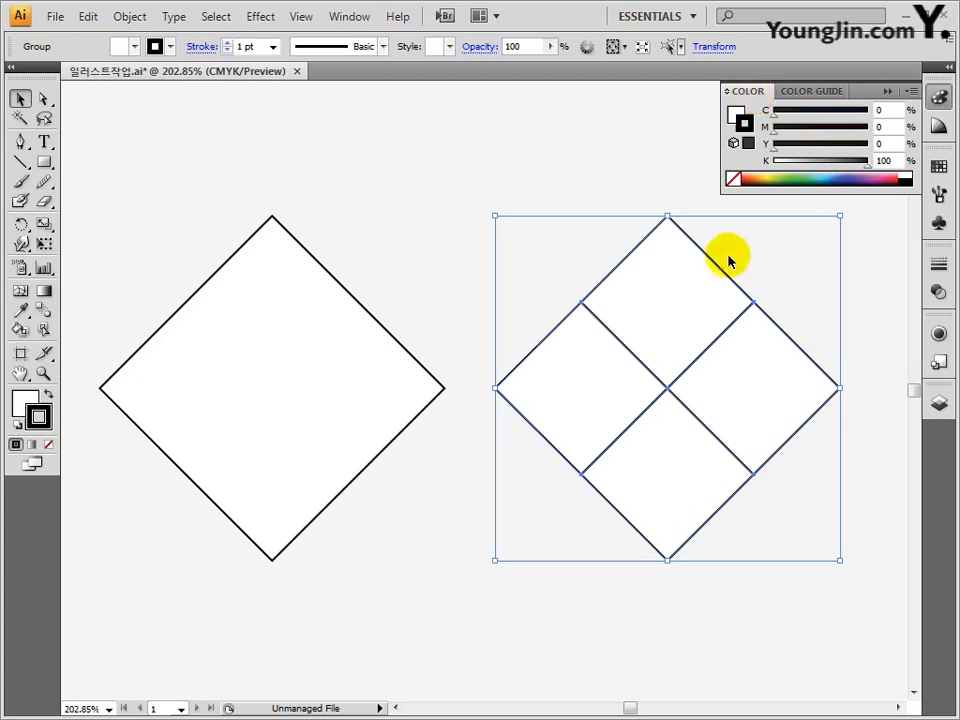
Ungroup the divided diamond into four separate quarters and deselect them.
right_click(681, 371)
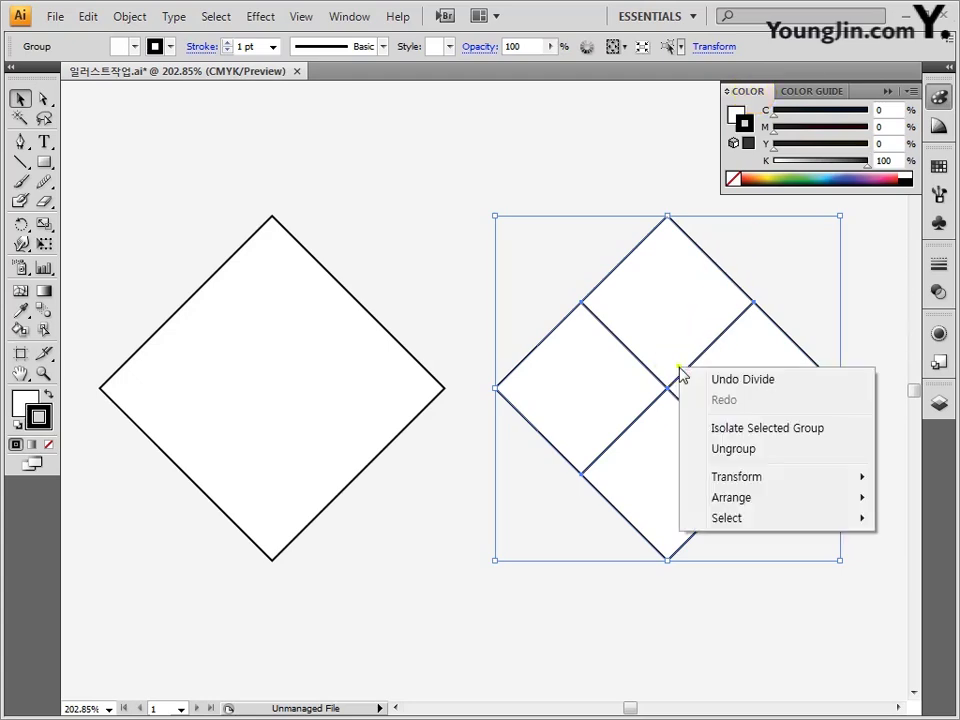
click(731, 451)
click(592, 260)
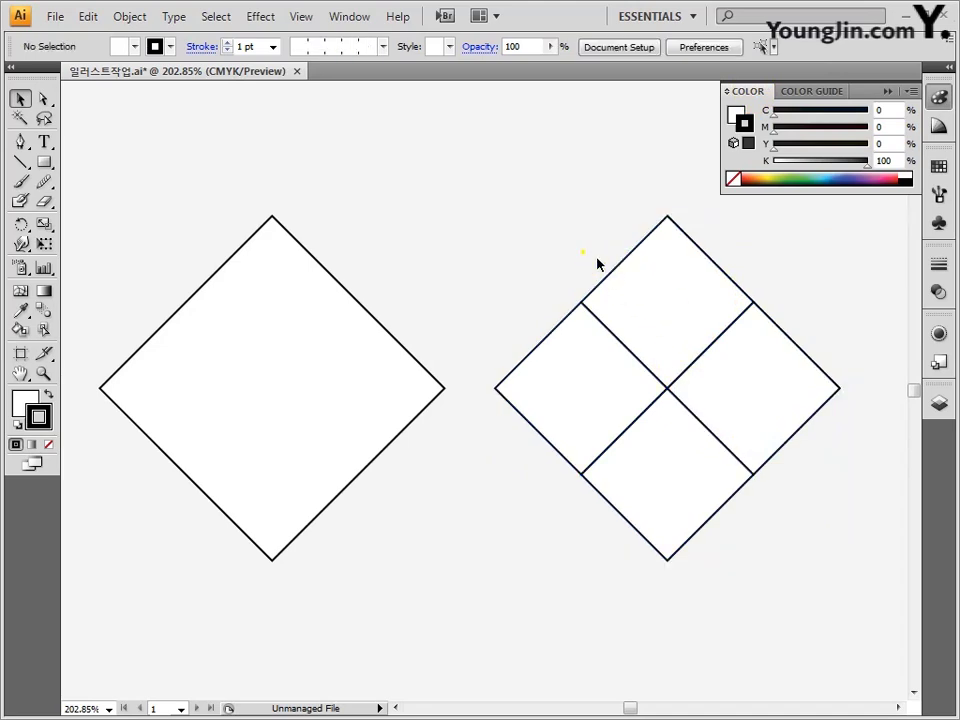
Fill the divided diamond's top quarter with orange, C 0, M 35, Y 85, K 0.
click(643, 286)
click(911, 92)
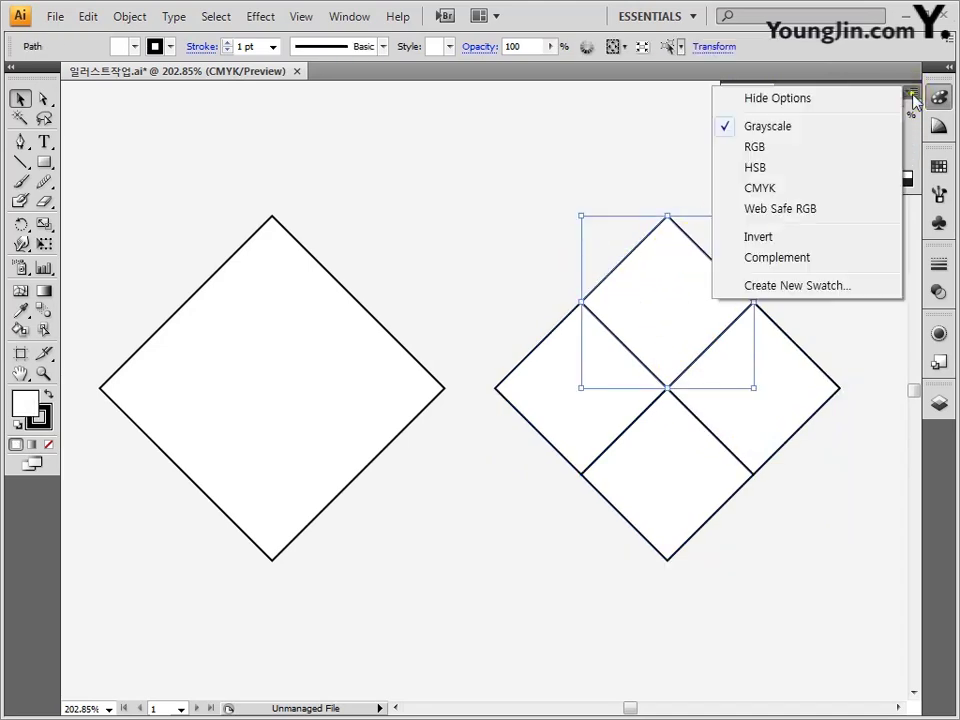
click(805, 190)
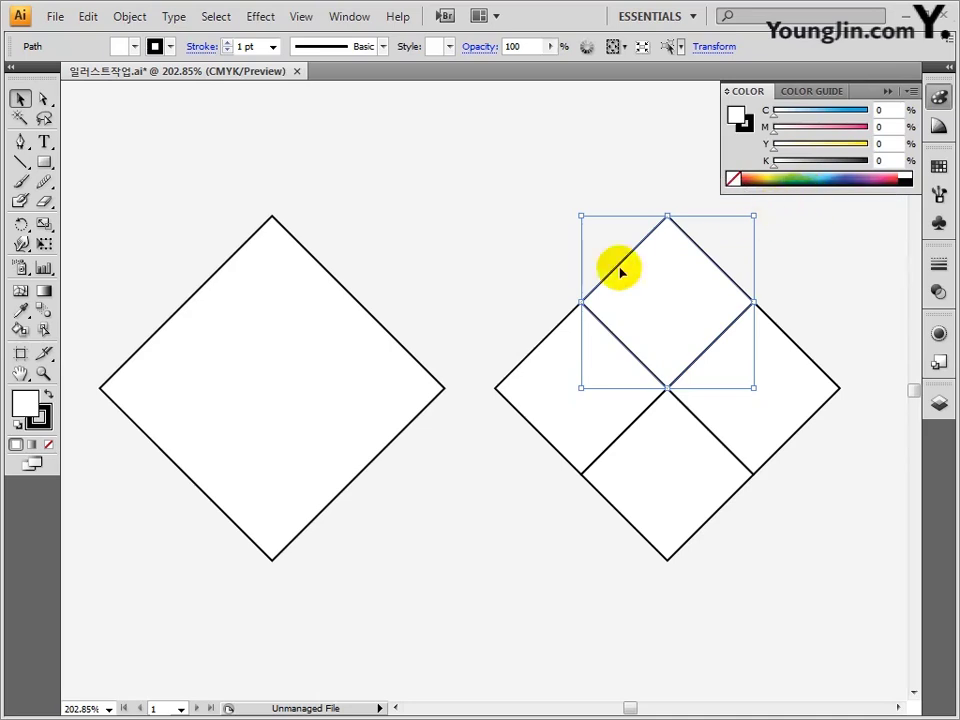
double_click(27, 410)
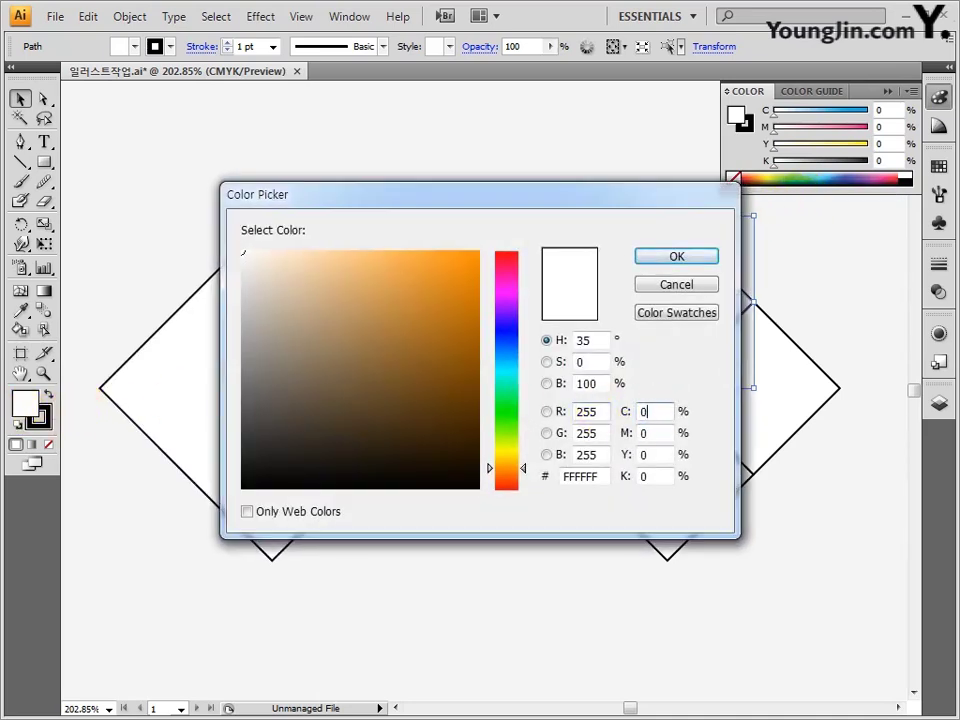
key(Tab)
text(85)
key(Tab)
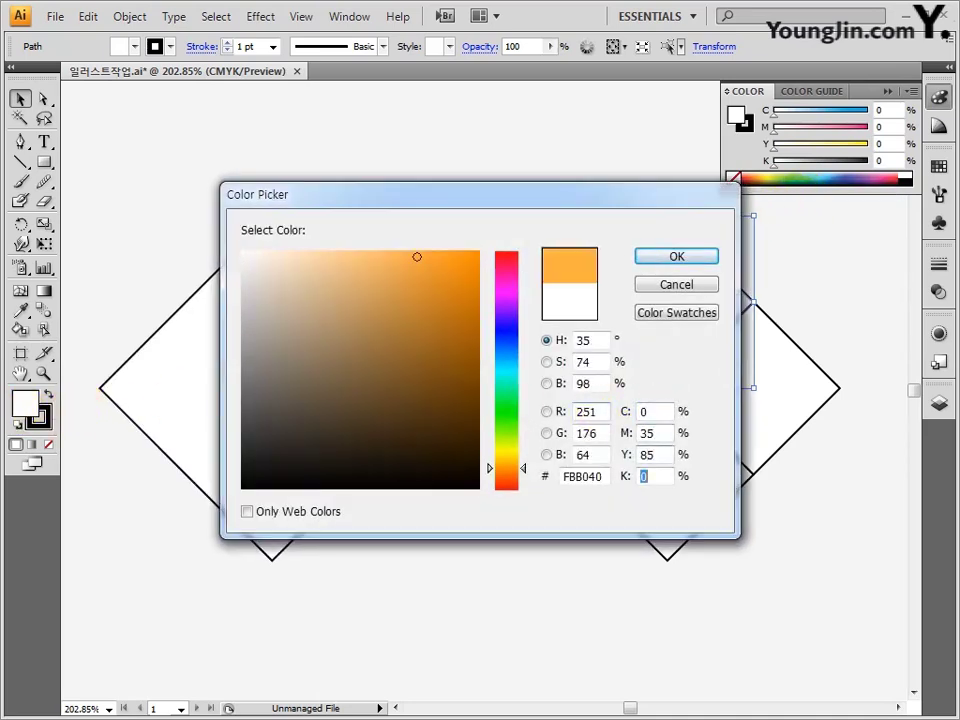
click(666, 259)
Fill the divided diamond's left quarter with khaki, C 15, M 15, Y 60, K 0.
click(575, 362)
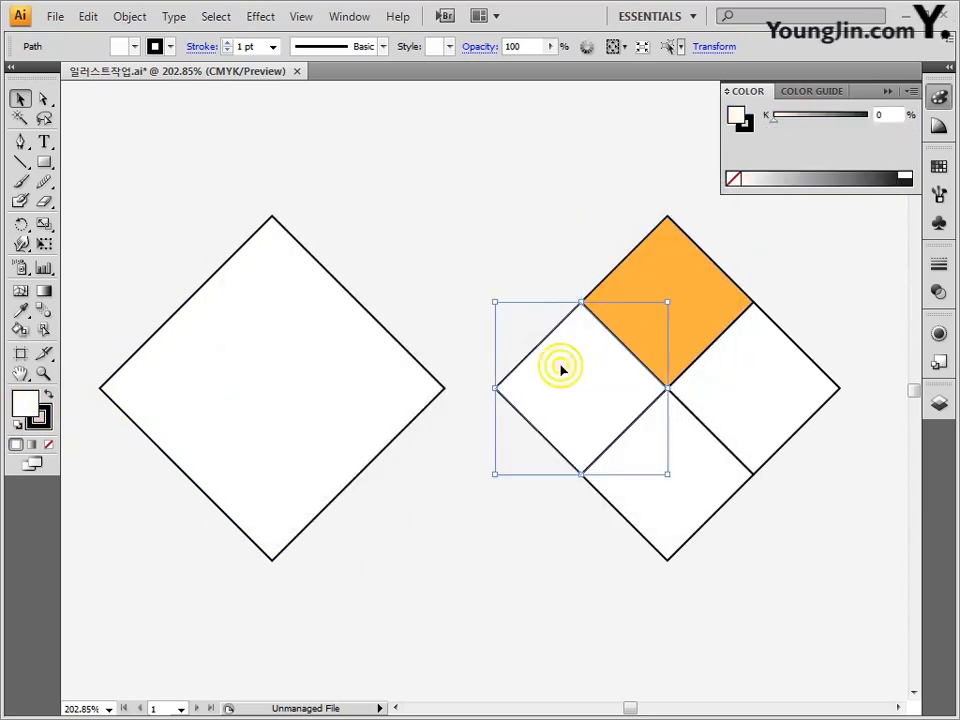
click(911, 91)
click(790, 187)
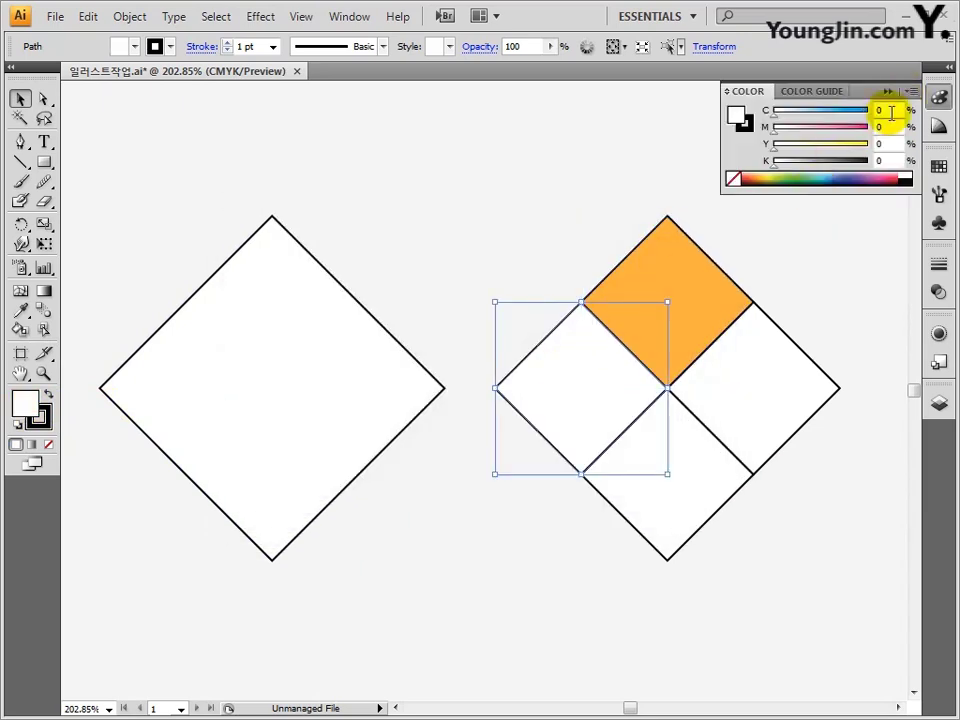
key(Tab)
text(15)
key(Tab)
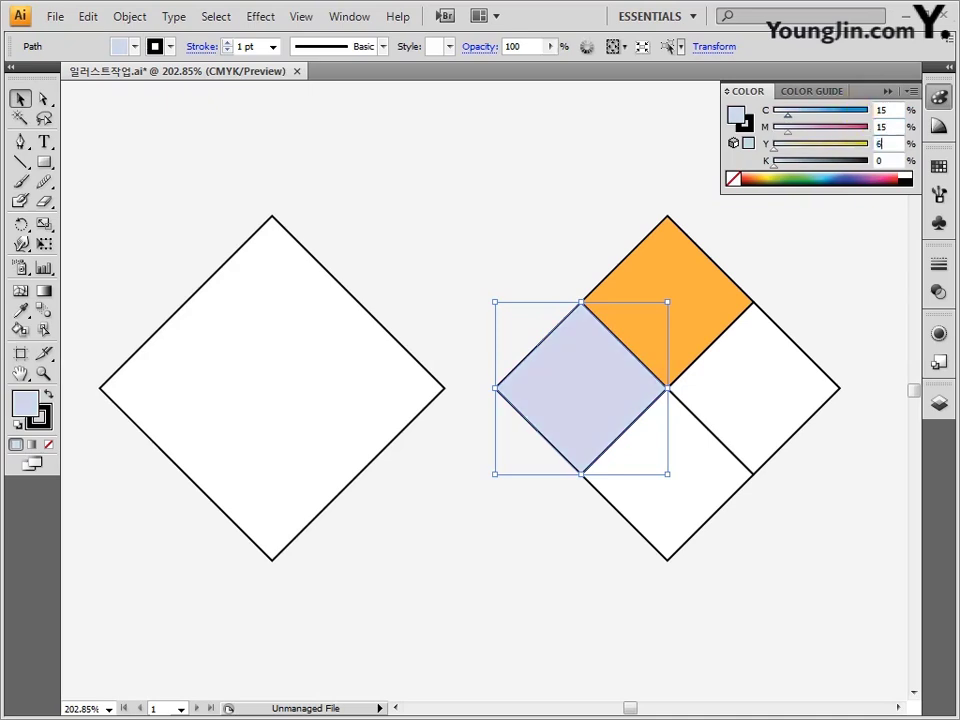
text(60)
key(Tab)
key(Return)
Fill the divided diamond's right quarter with light blue, C 20, M 5, Y 5, K 0.
click(758, 366)
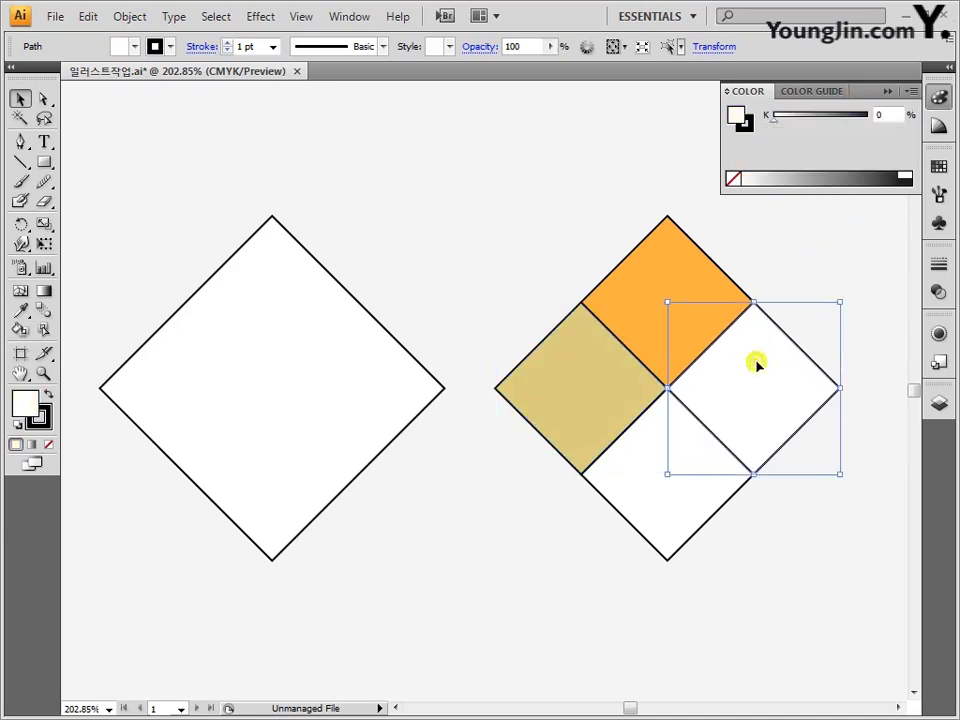
click(910, 94)
click(760, 188)
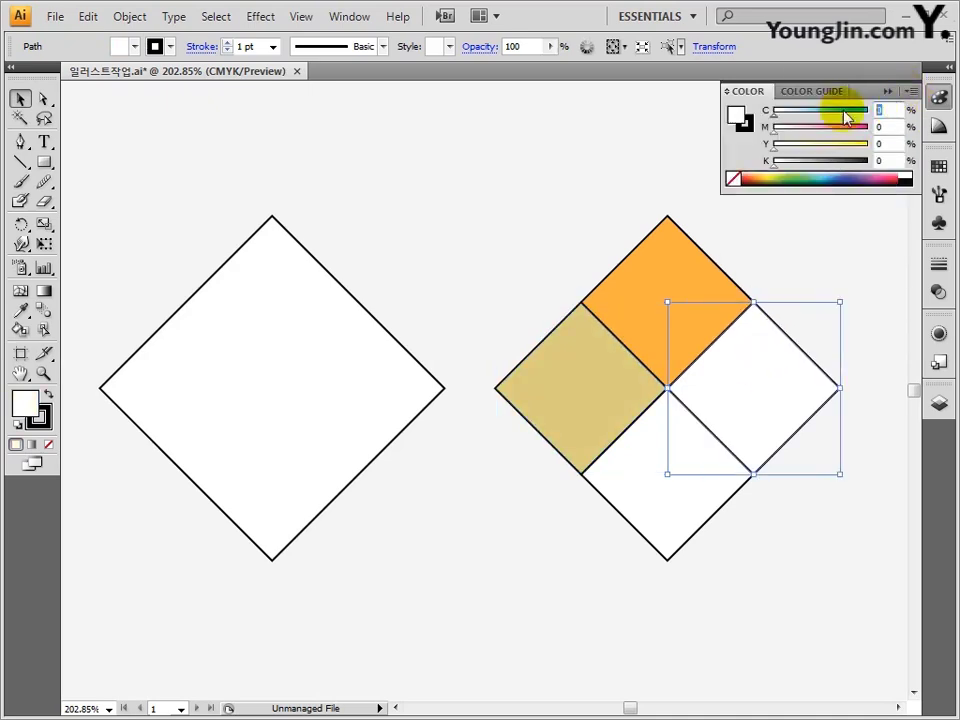
text(20)
key(Tab)
text(5)
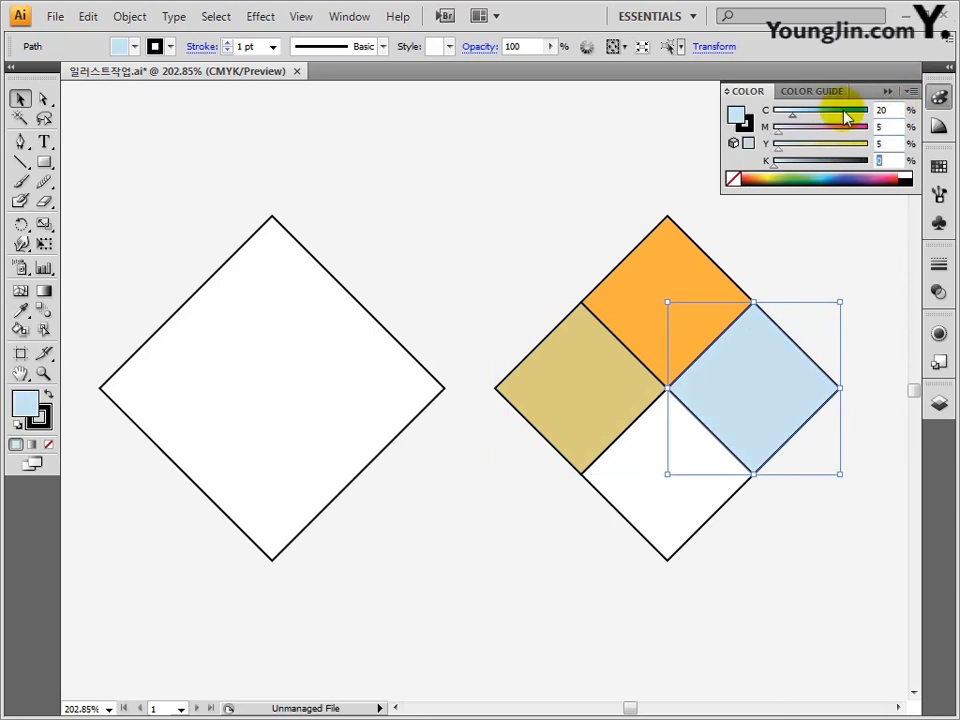
Fill the divided diamond's bottom quarter with coral, C 0, M 55, Y 60, K 0.
click(656, 448)
click(910, 91)
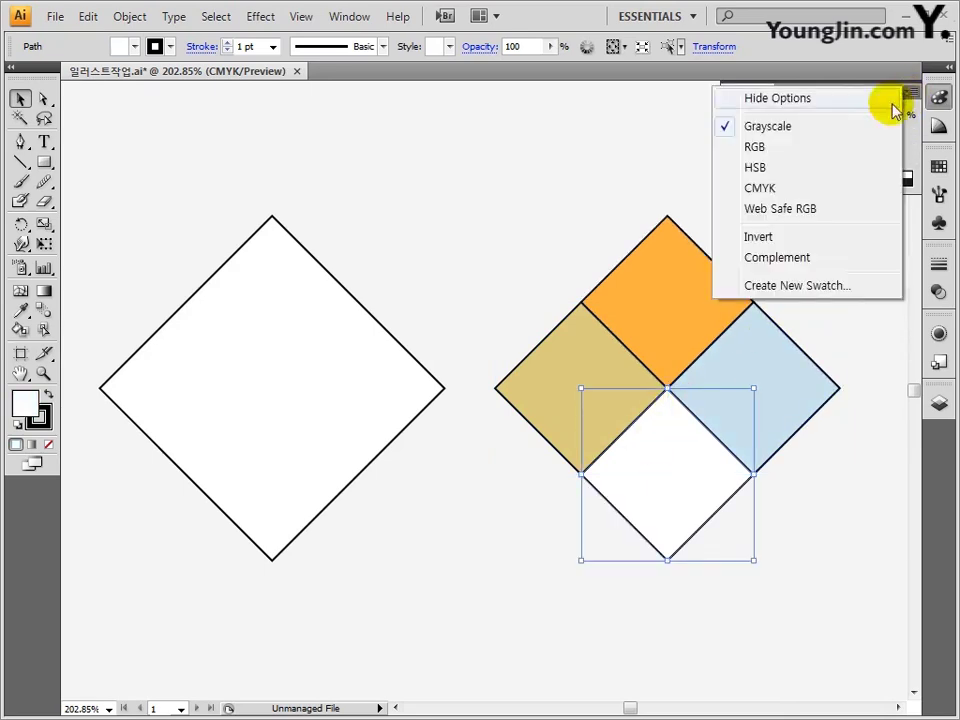
click(760, 186)
click(880, 110)
key(Tab)
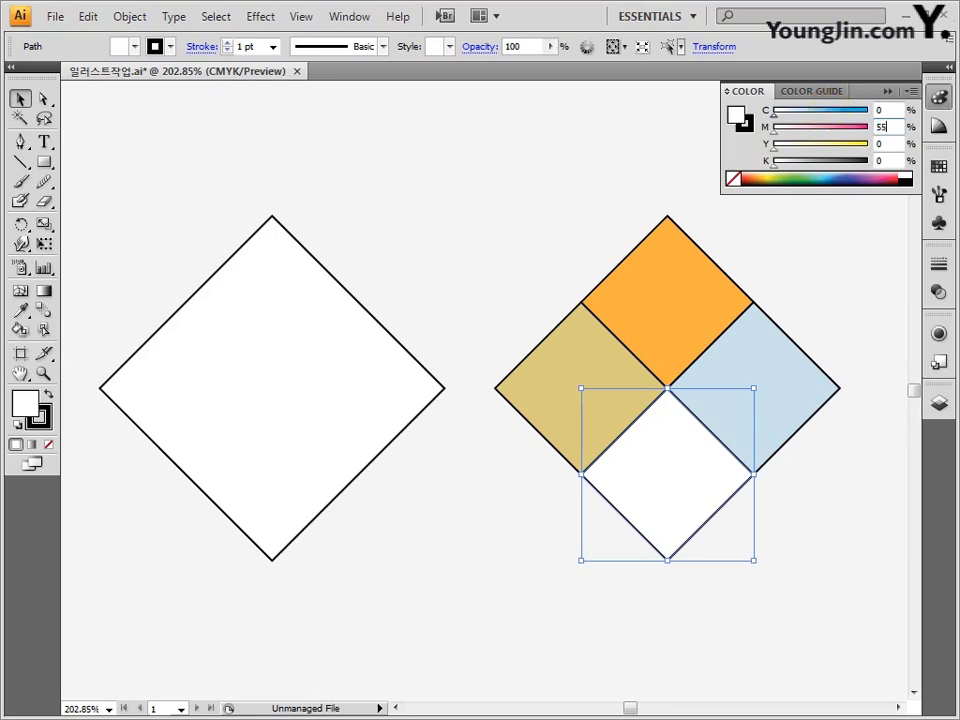
key(Tab)
text(0)
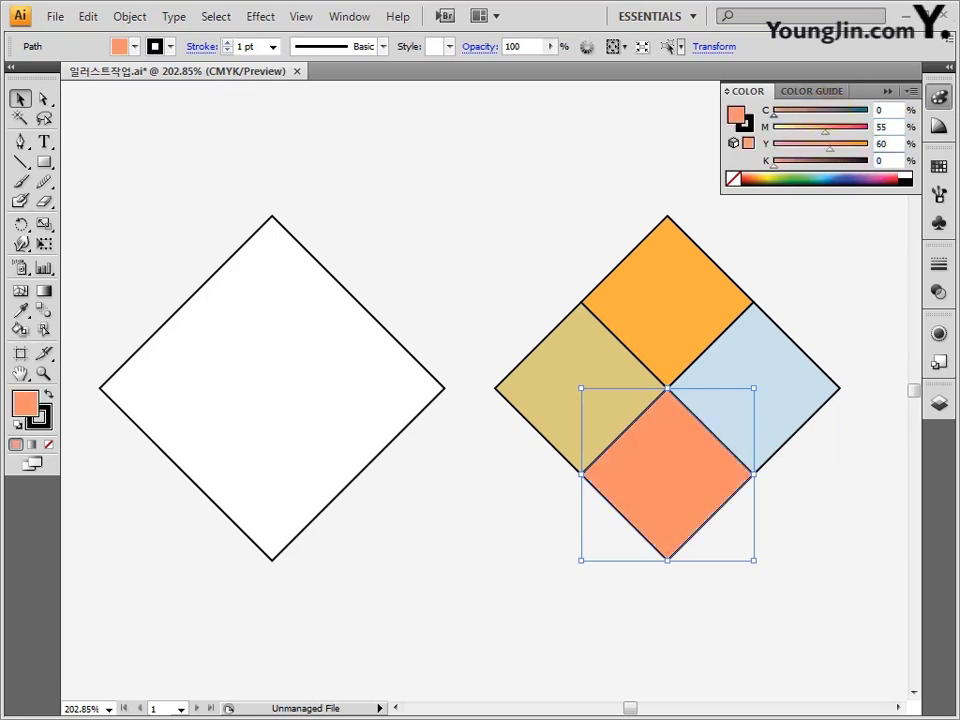
Remove the stroke from all four colored quarters.
drag(783, 484, 789, 514)
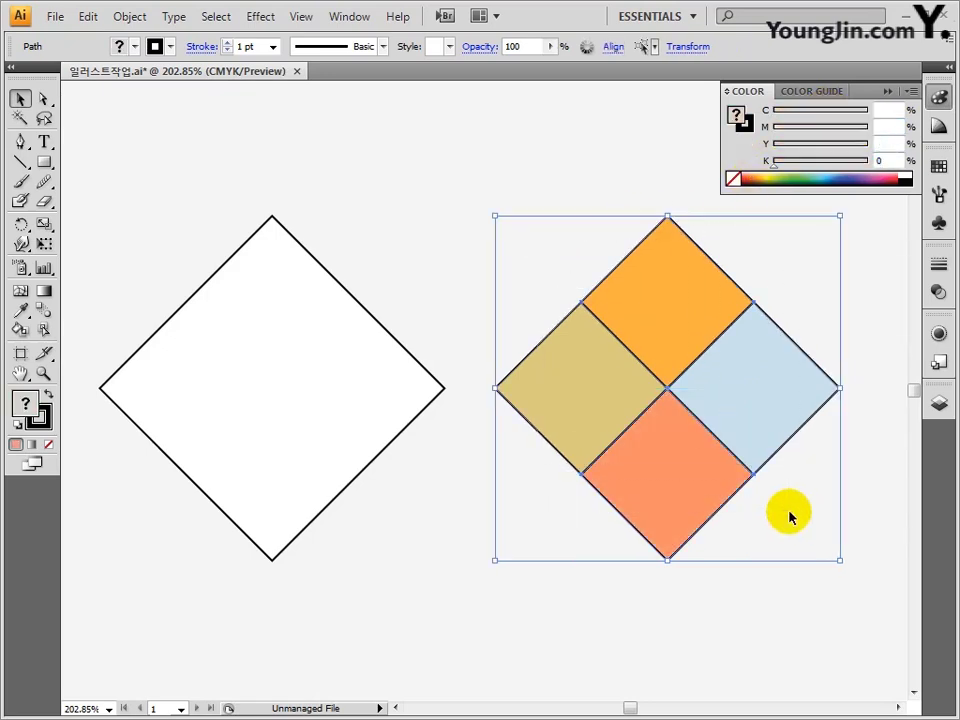
click(45, 415)
click(48, 444)
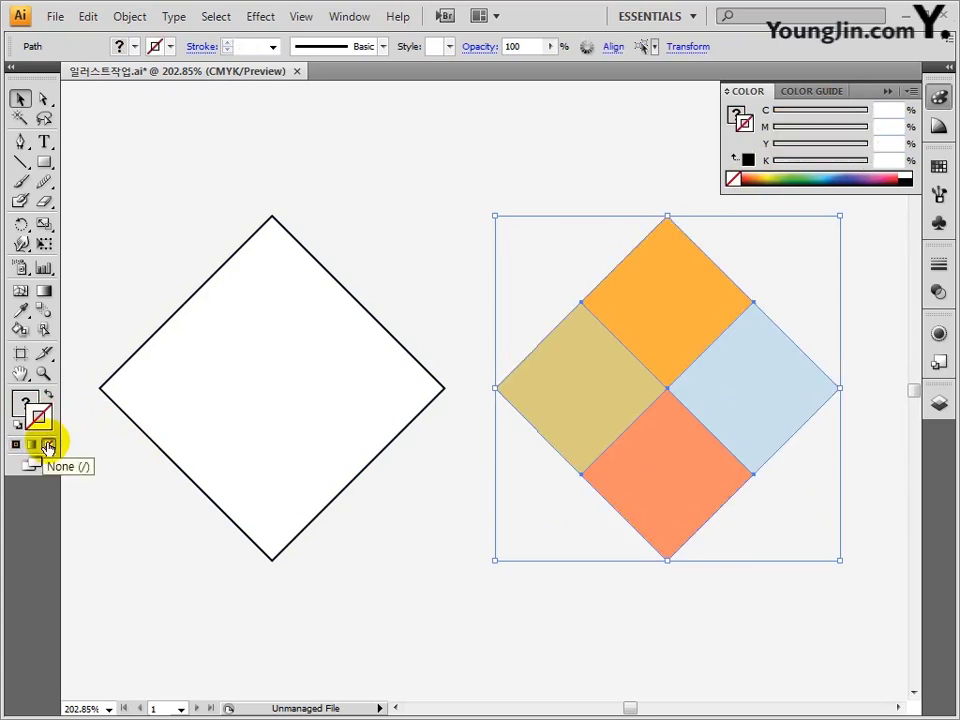
Give the undivided diamond no fill and an 8 pt white stroke with C, M, Y and K all at 0.
click(266, 420)
key(x)
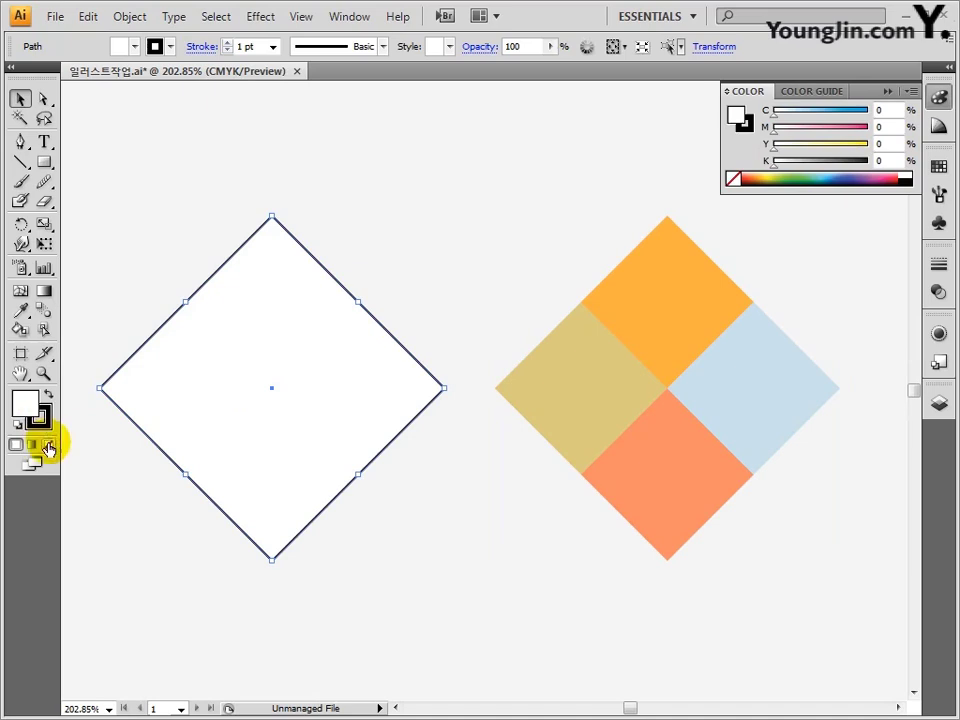
click(48, 446)
click(46, 420)
double_click(50, 416)
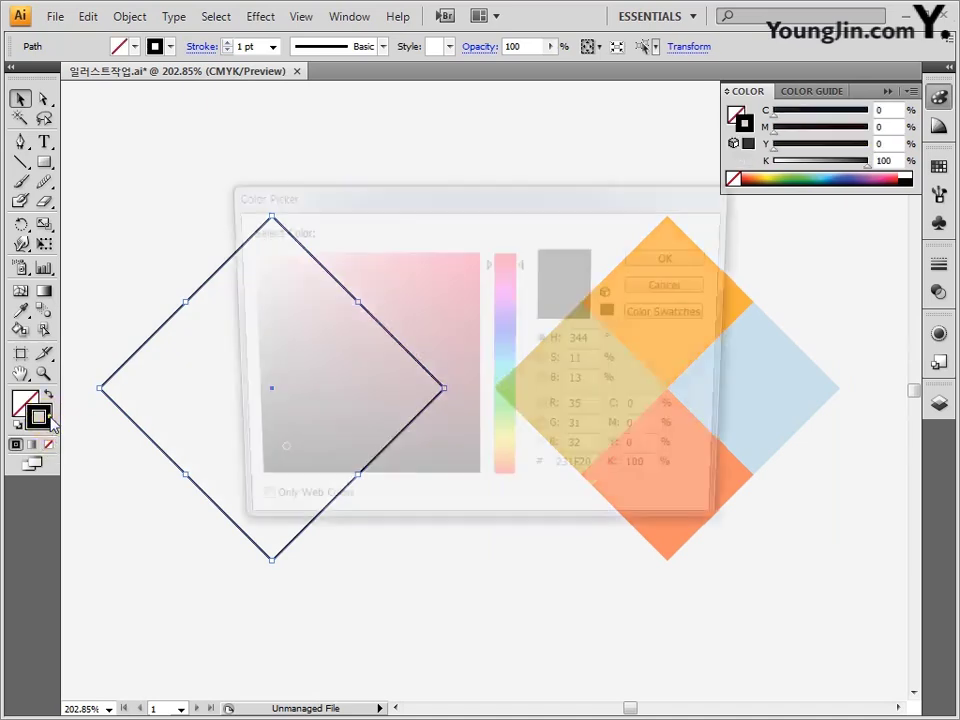
text(0)
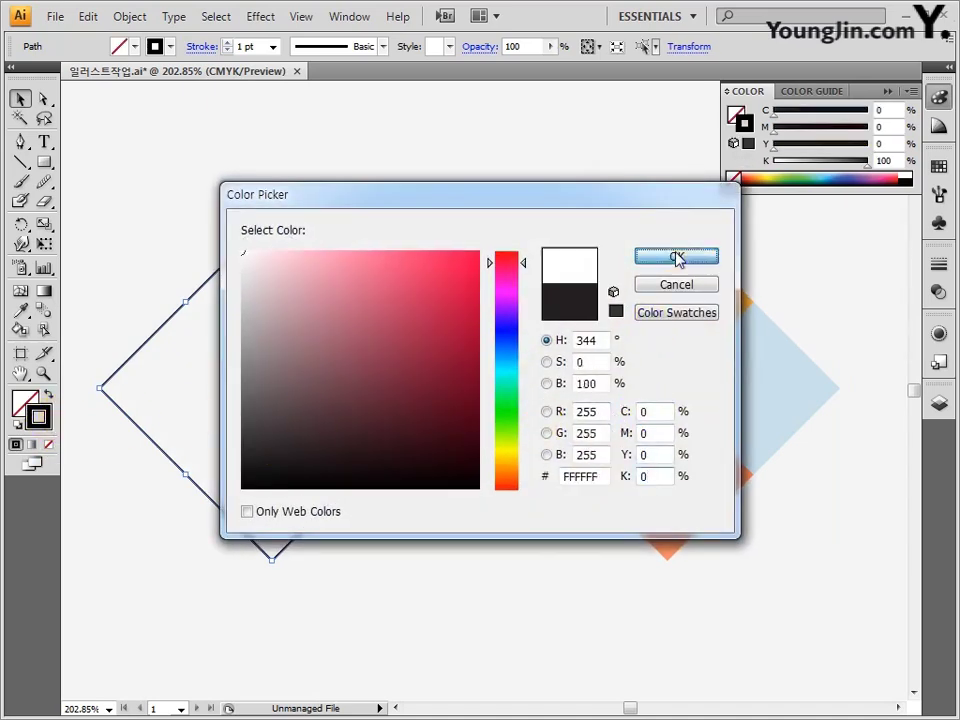
click(677, 257)
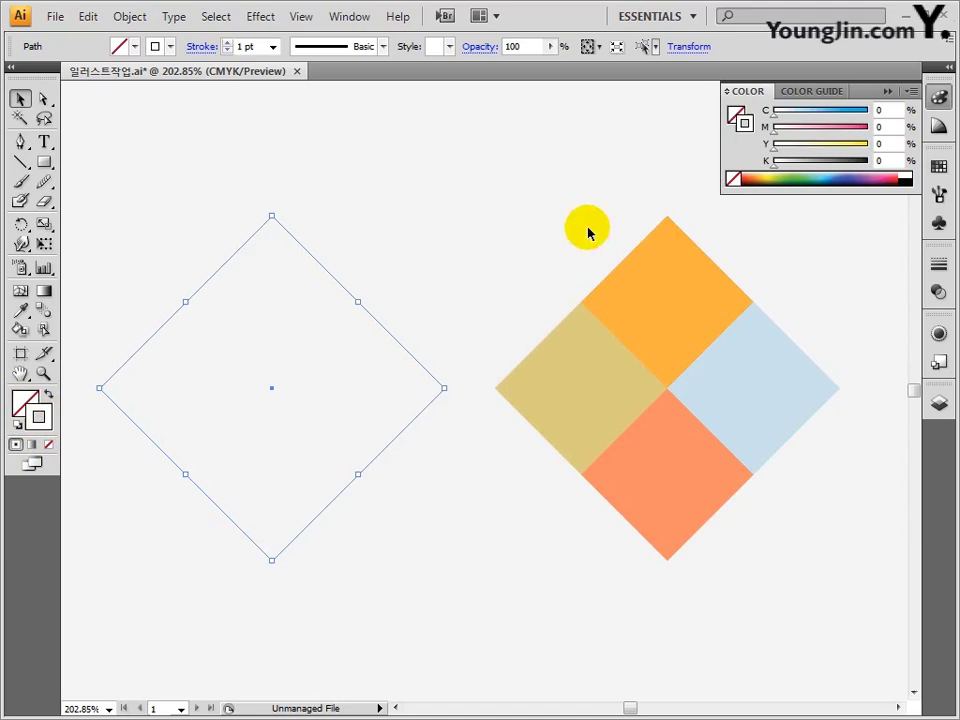
click(228, 44)
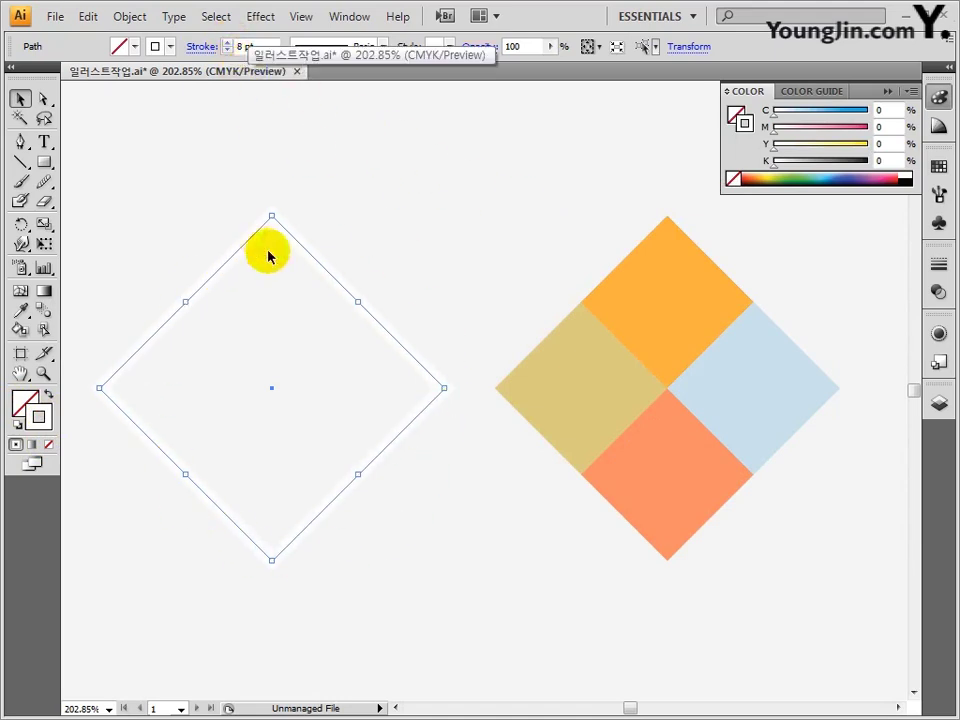
Move the four-color patchwork diamond onto the white outline diamond so their centers coincide.
drag(485, 243, 791, 536)
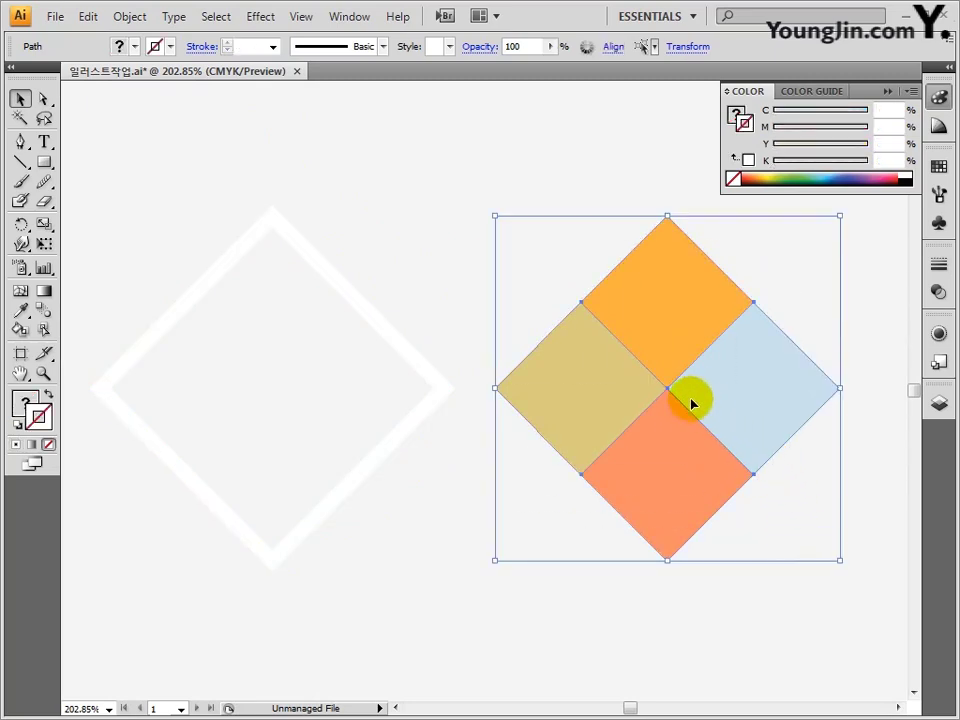
drag(668, 393, 270, 392)
key(space)
drag(499, 362, 699, 362)
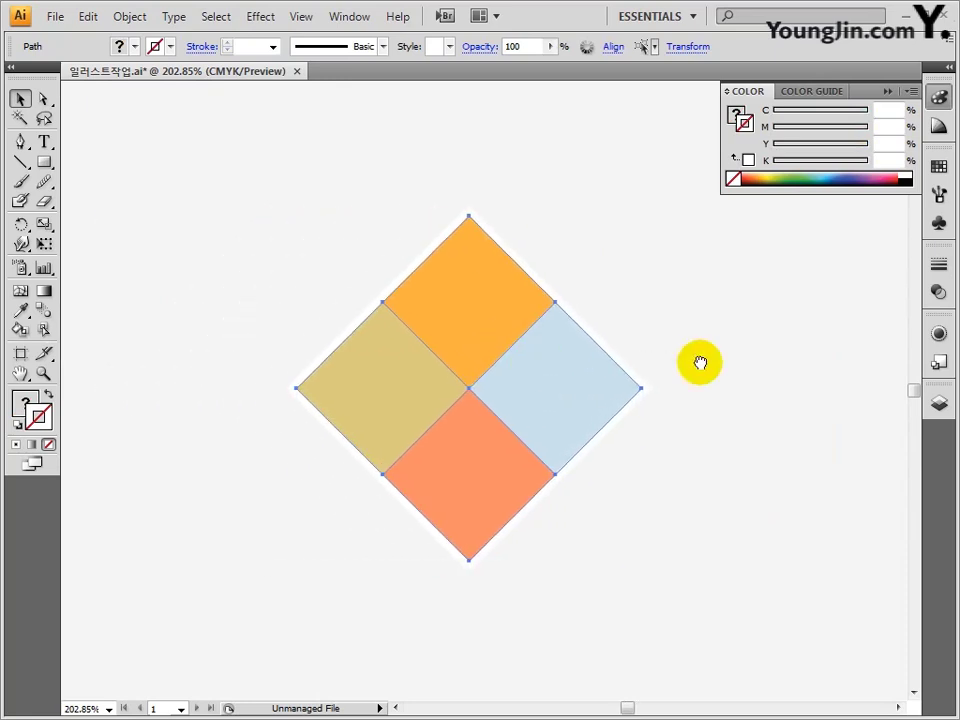
click(708, 350)
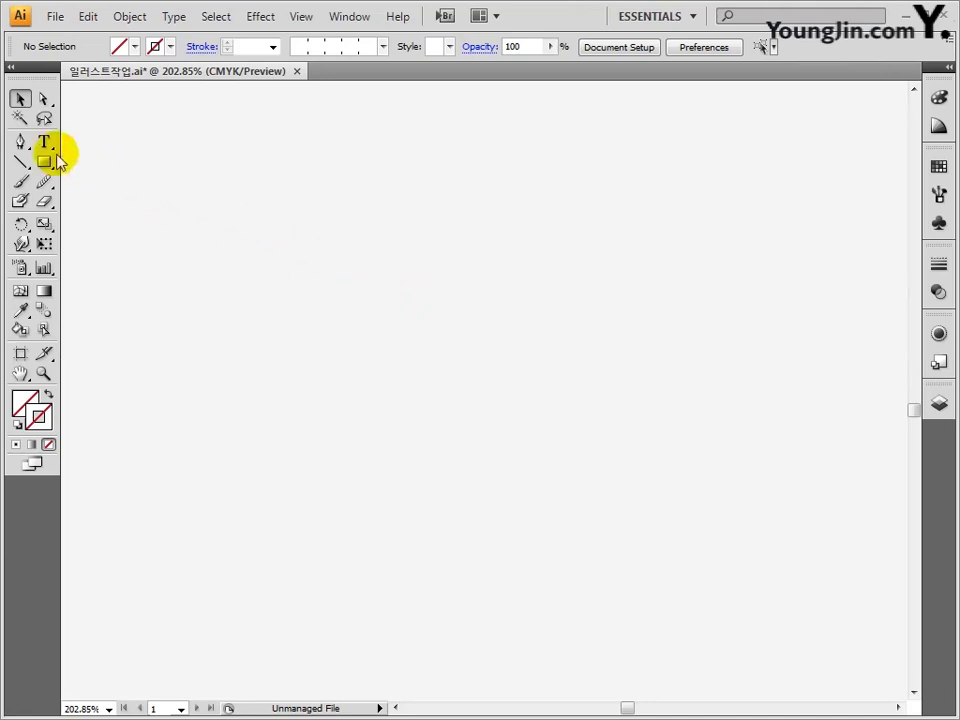
Set the fill color to pink with C 0, M 95, Y 20, K 0.
double_click(25, 402)
double_click(655, 411)
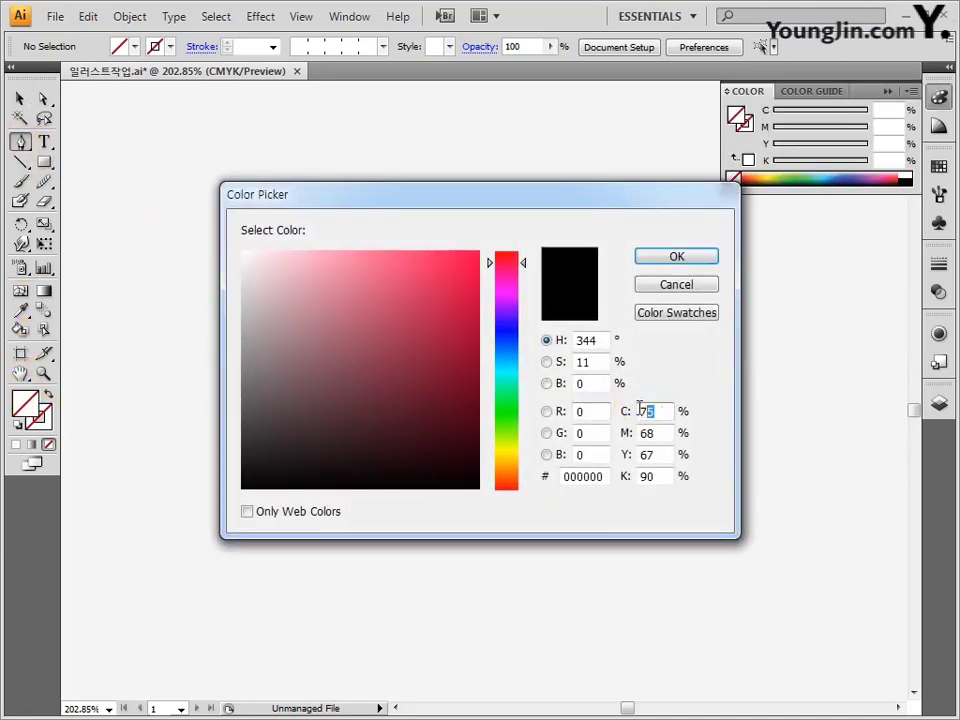
text(0)
key(Tab)
key(Tab)
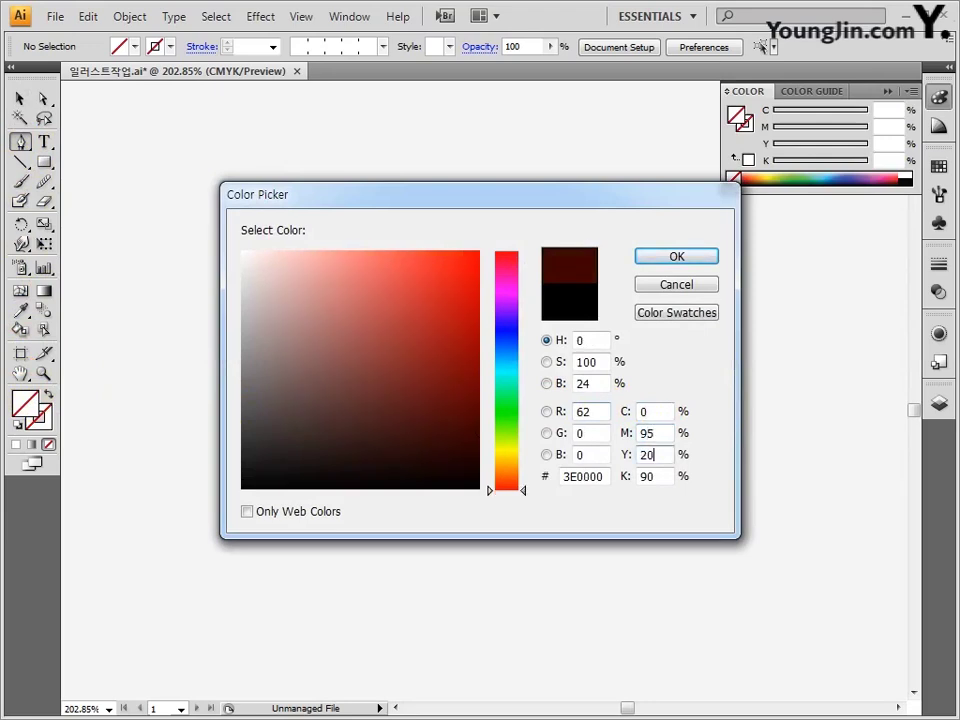
click(662, 262)
Draw the left half of a heart as a closed curved path with the Pen tool in an empty area.
click(443, 261)
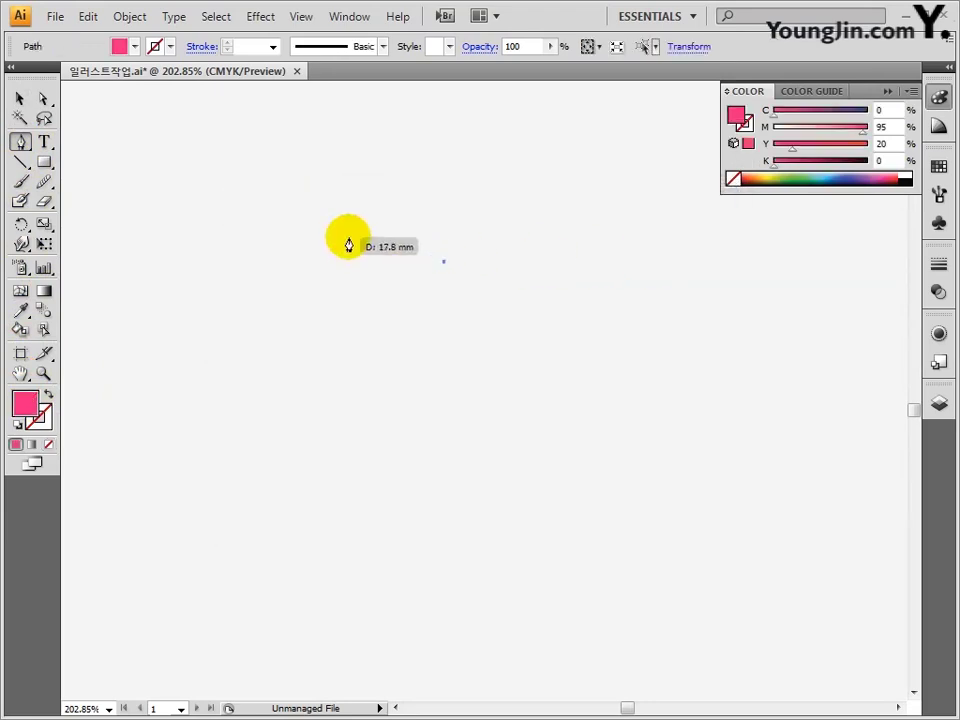
drag(316, 231, 257, 268)
drag(259, 385, 291, 430)
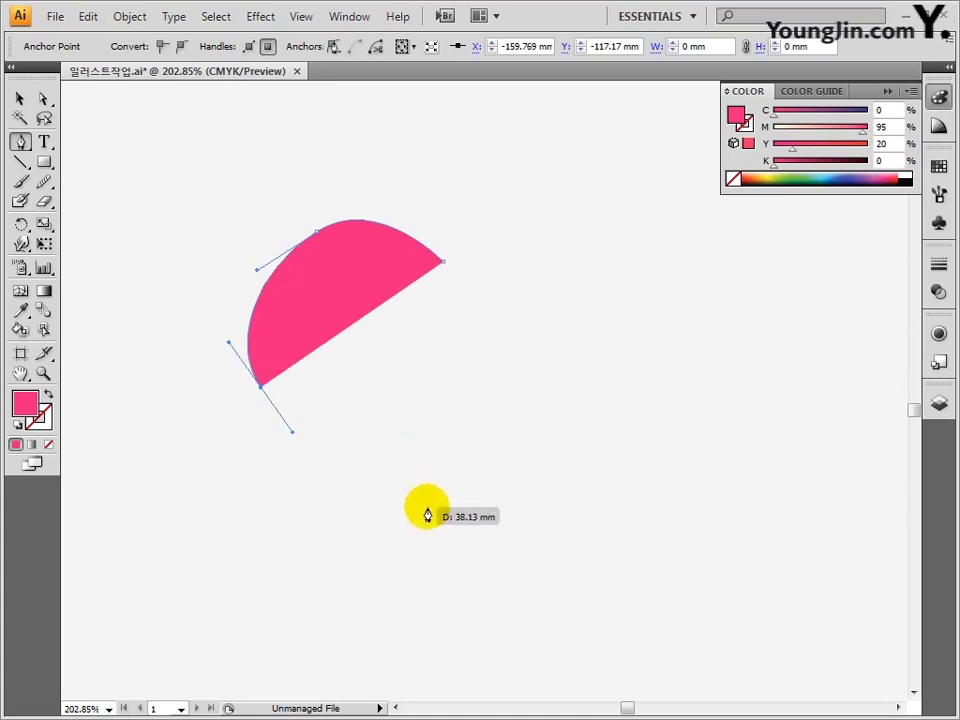
drag(428, 508, 440, 540)
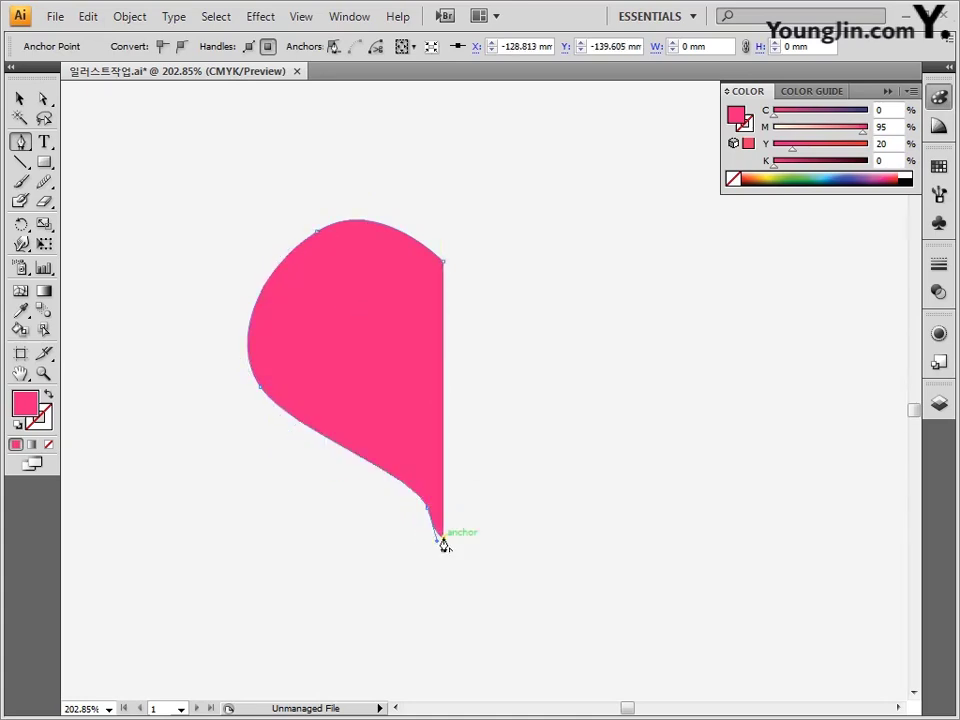
click(445, 268)
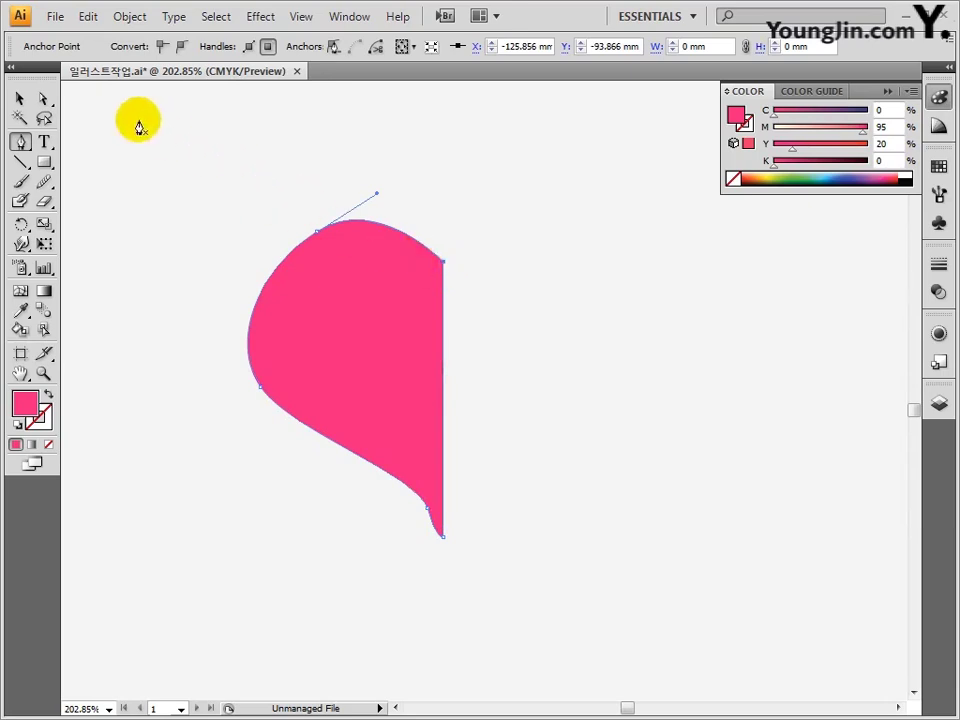
Refine the half-heart's outline by adjusting the upper anchor's position and handles and the curve near the lower tip.
click(44, 98)
drag(264, 200, 336, 254)
drag(377, 193, 379, 213)
drag(318, 231, 334, 220)
drag(266, 241, 244, 246)
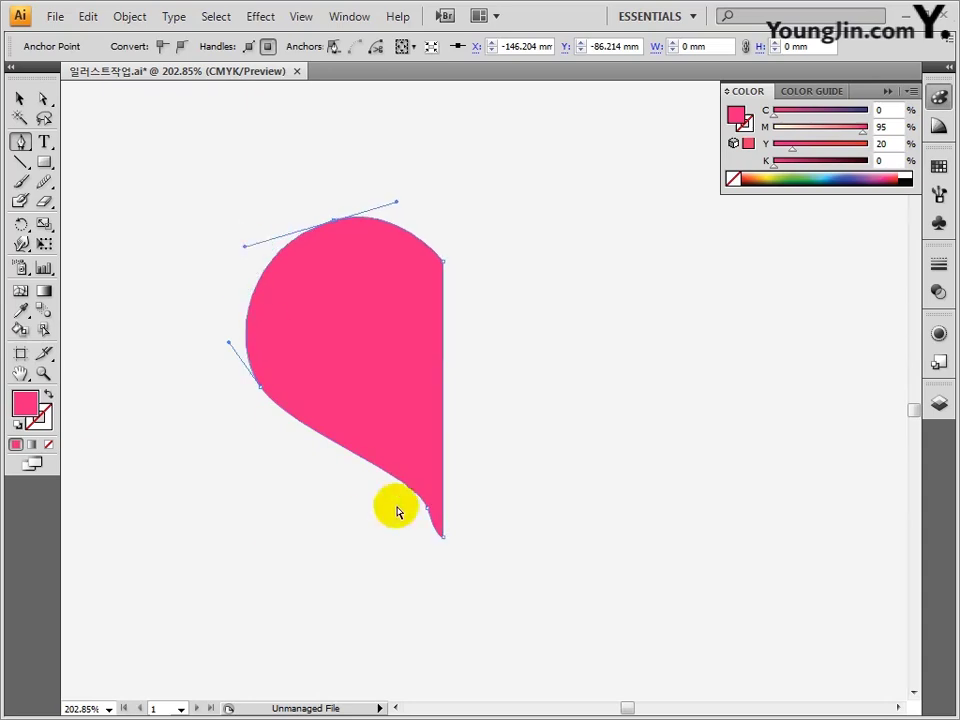
drag(428, 508, 324, 458)
Reflect a copy of the half-heart across a vertical axis on its straight edge.
click(19, 100)
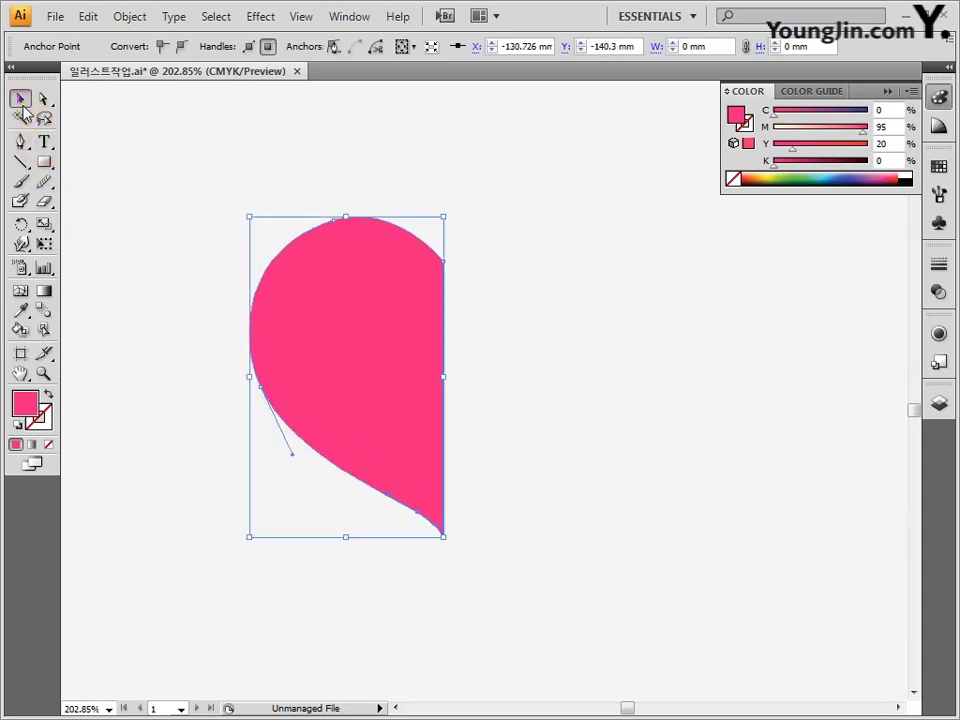
click(22, 225)
drag(25, 230, 81, 253)
click(437, 365)
click(412, 348)
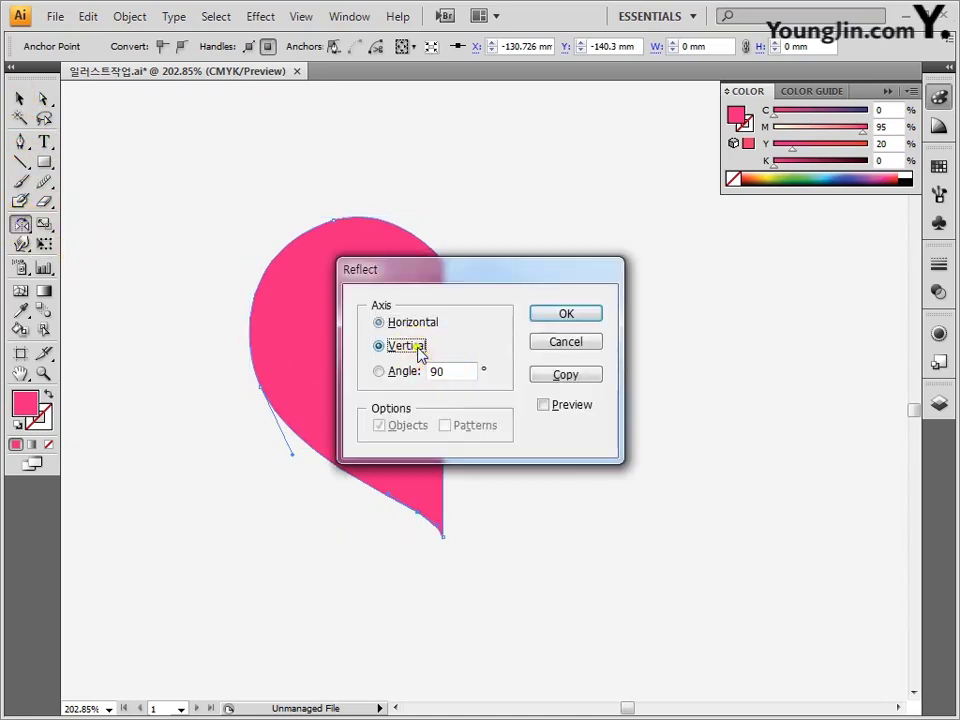
click(560, 378)
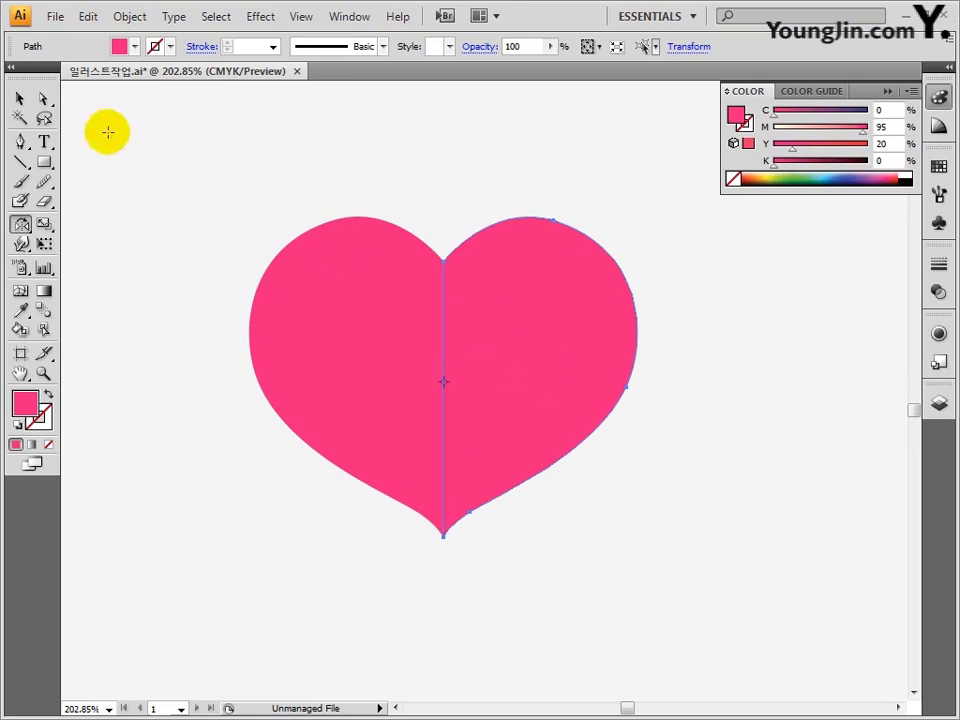
Unite the two heart halves into a single shape with Pathfinder.
click(19, 98)
shift+click(285, 337)
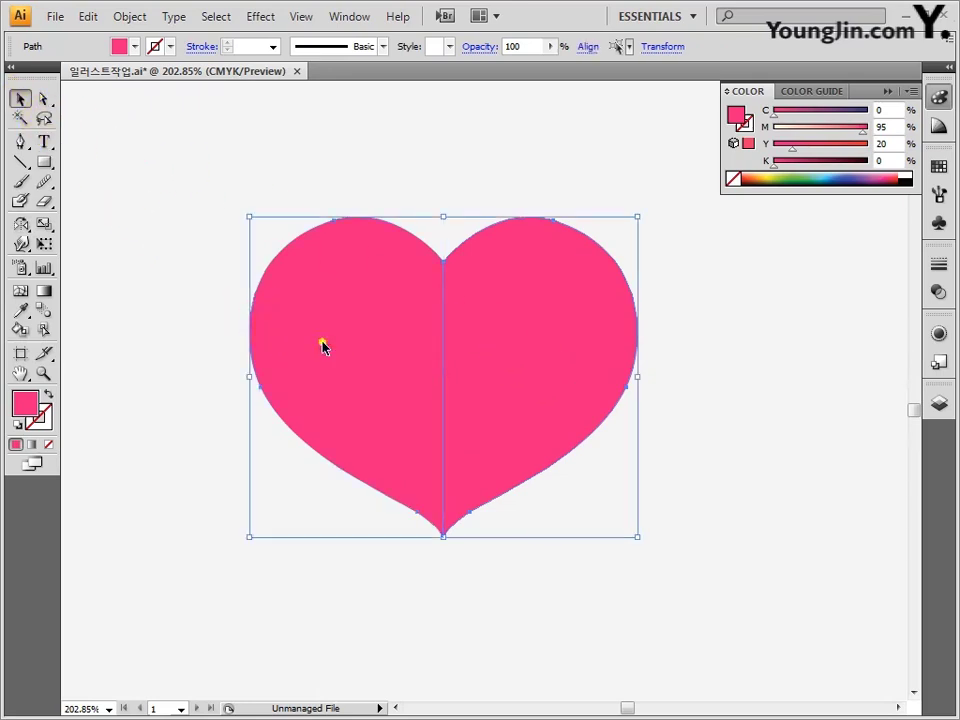
click(349, 16)
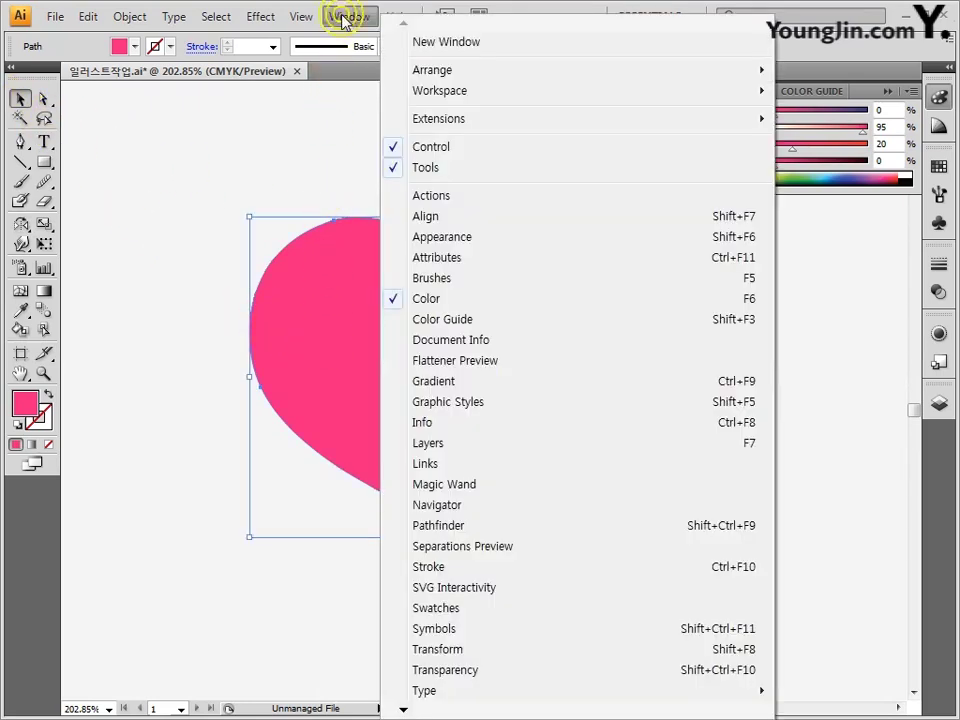
click(430, 523)
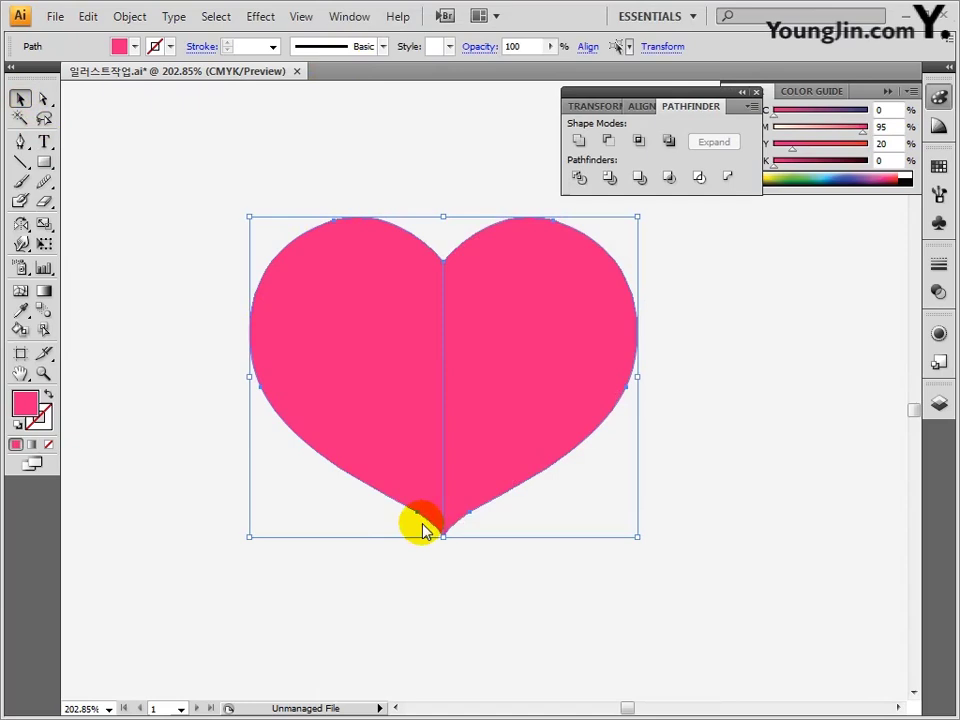
click(578, 140)
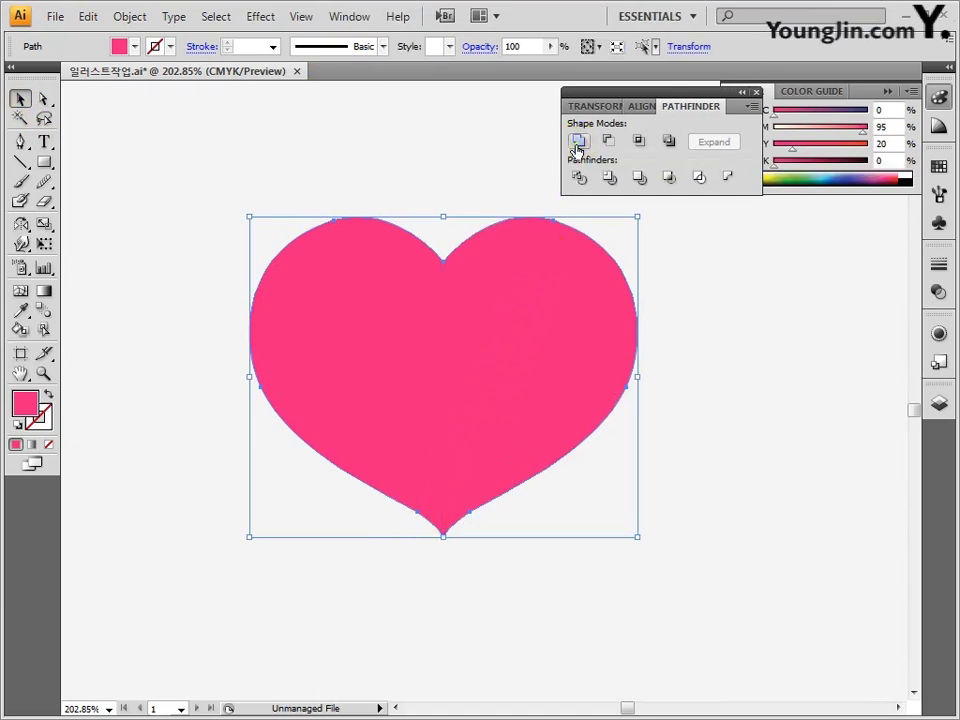
click(756, 92)
Draw an L-shaped open path about 47 mm tall and 20 mm wide beside the heart with the Pen tool.
drag(640, 379, 455, 404)
key(ctrl+minus)
key(space)
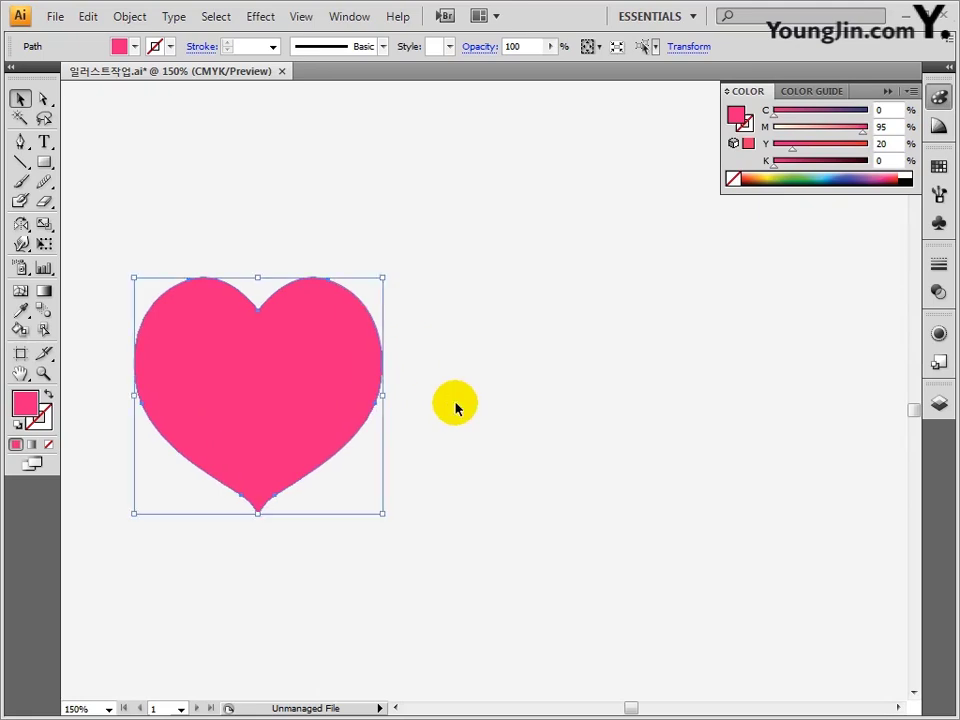
click(21, 143)
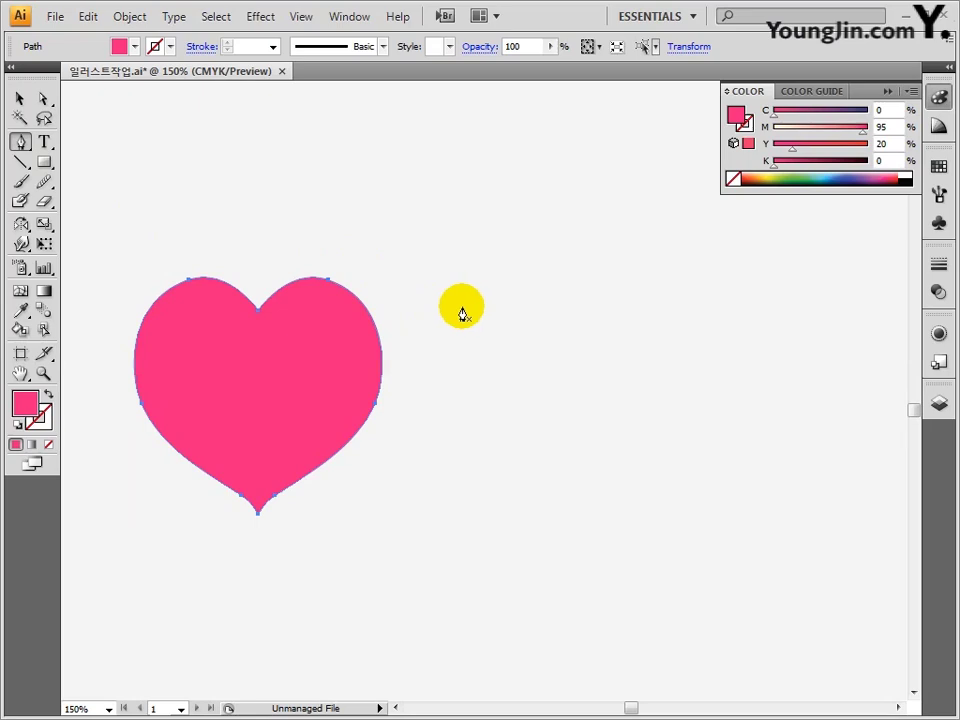
click(458, 472)
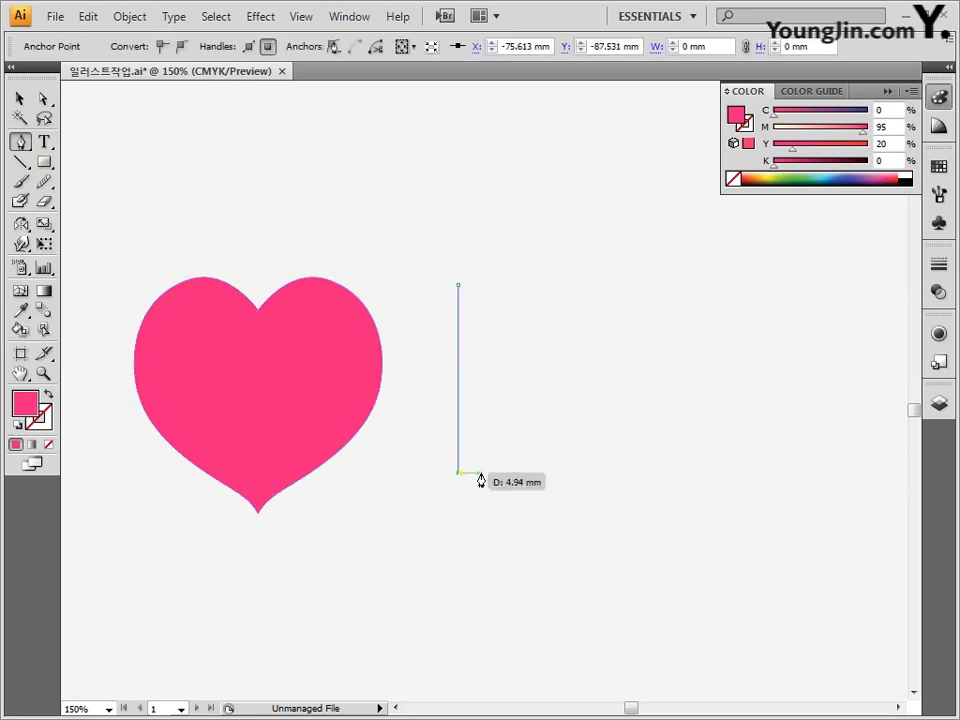
click(536, 472)
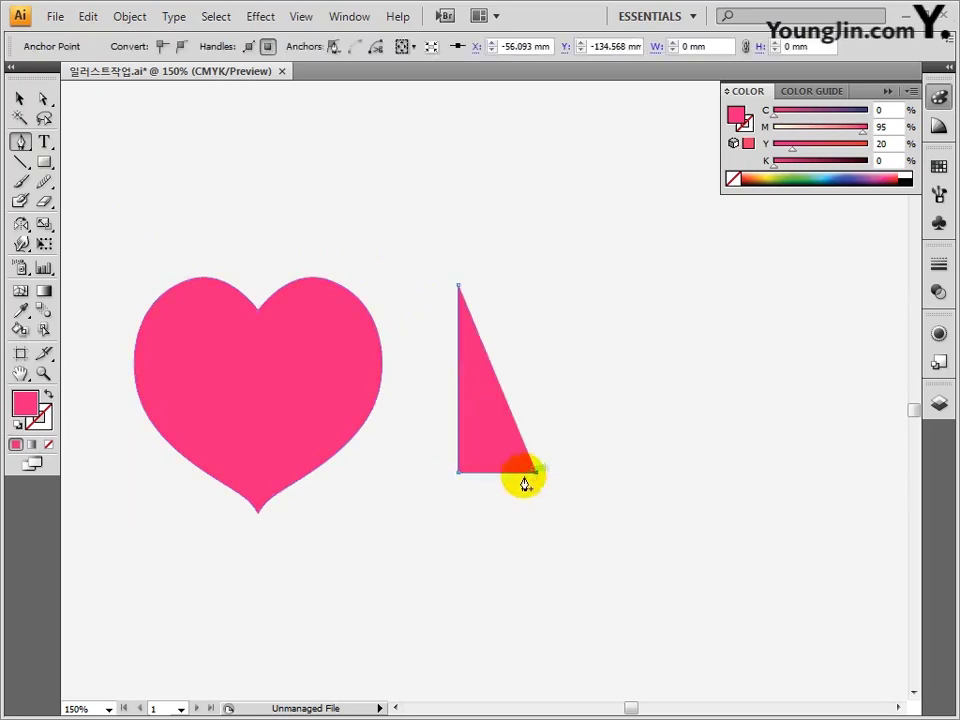
Give the L path no fill and a black stroke with C 0, M 0, Y 0, K 100.
click(47, 446)
double_click(45, 424)
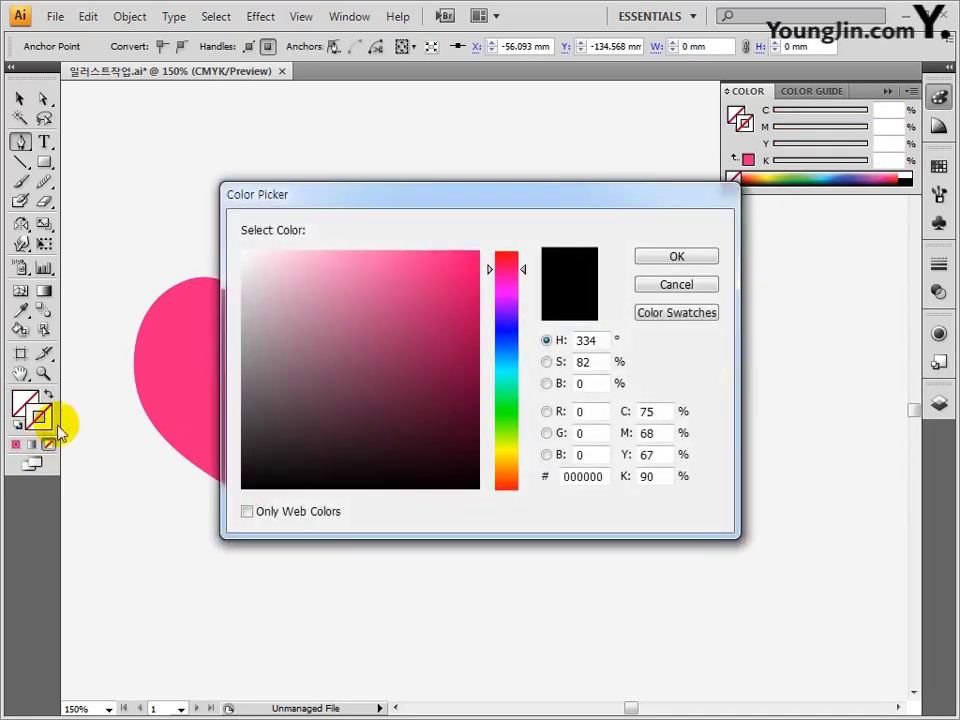
text(0)
key(Tab)
text(0)
key(Tab)
text(0)
key(Tab)
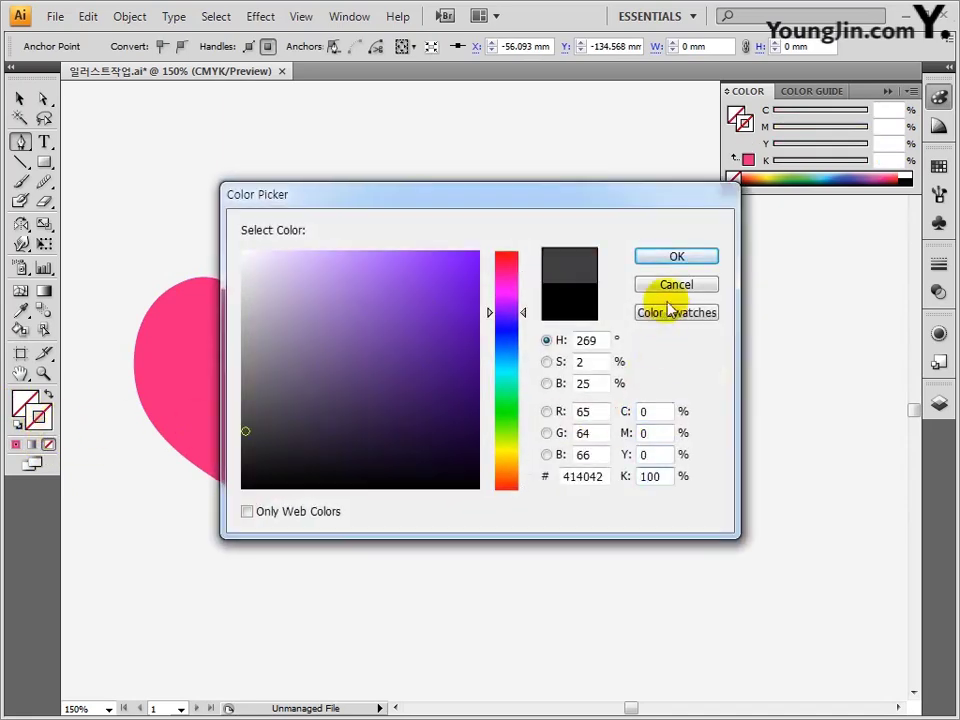
click(677, 256)
Set the L's stroke weight to 17 pt.
click(19, 99)
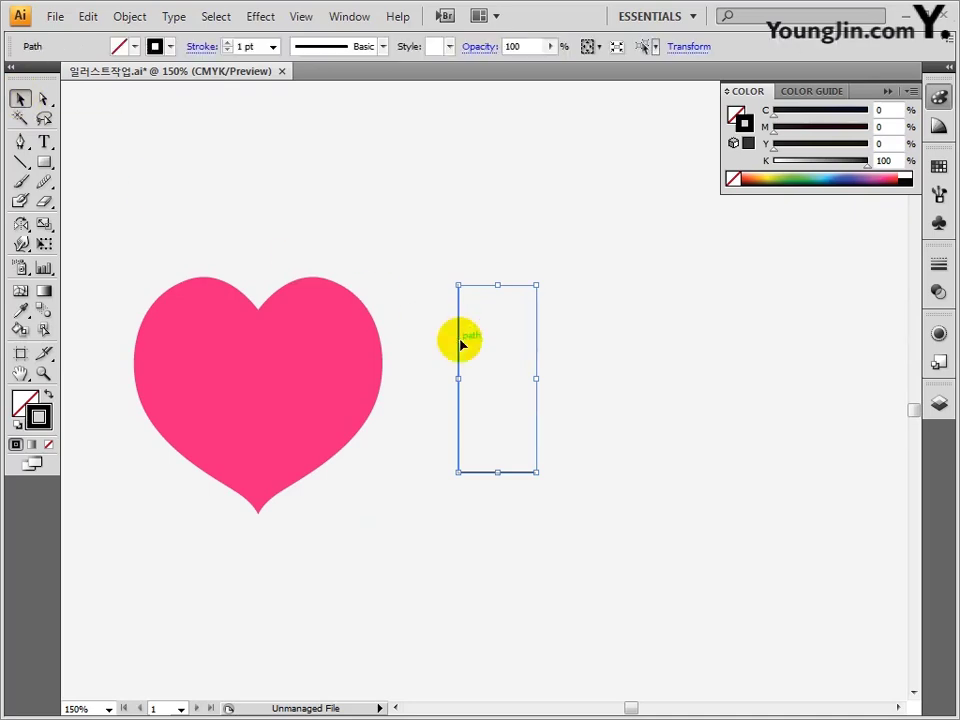
click(227, 43)
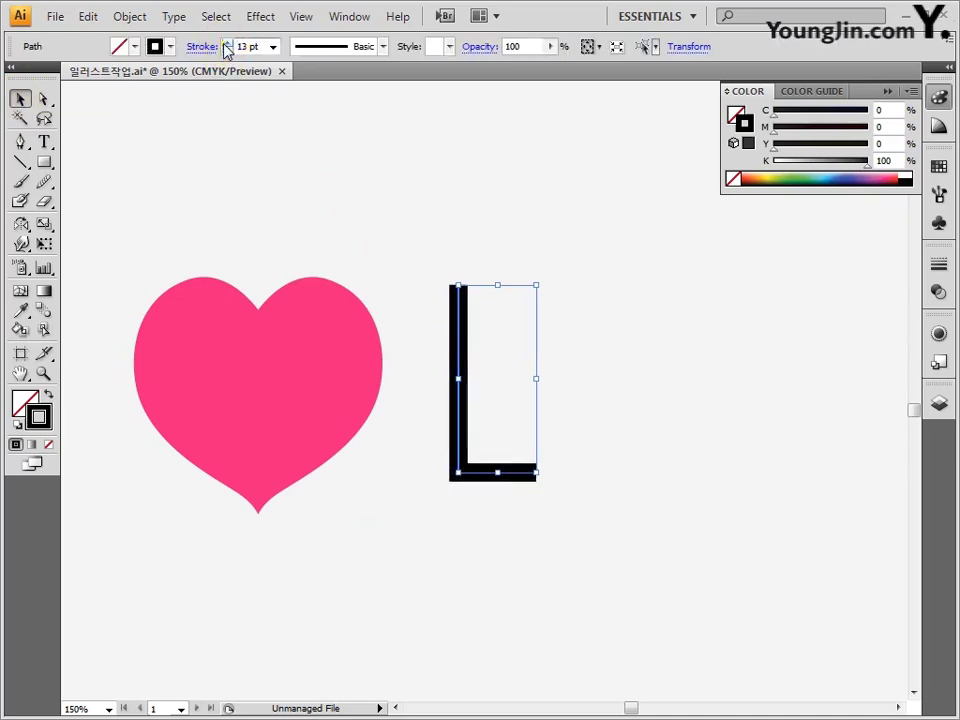
click(227, 43)
Draw a closed oval letter "o" beside the L with the Pen tool.
click(20, 141)
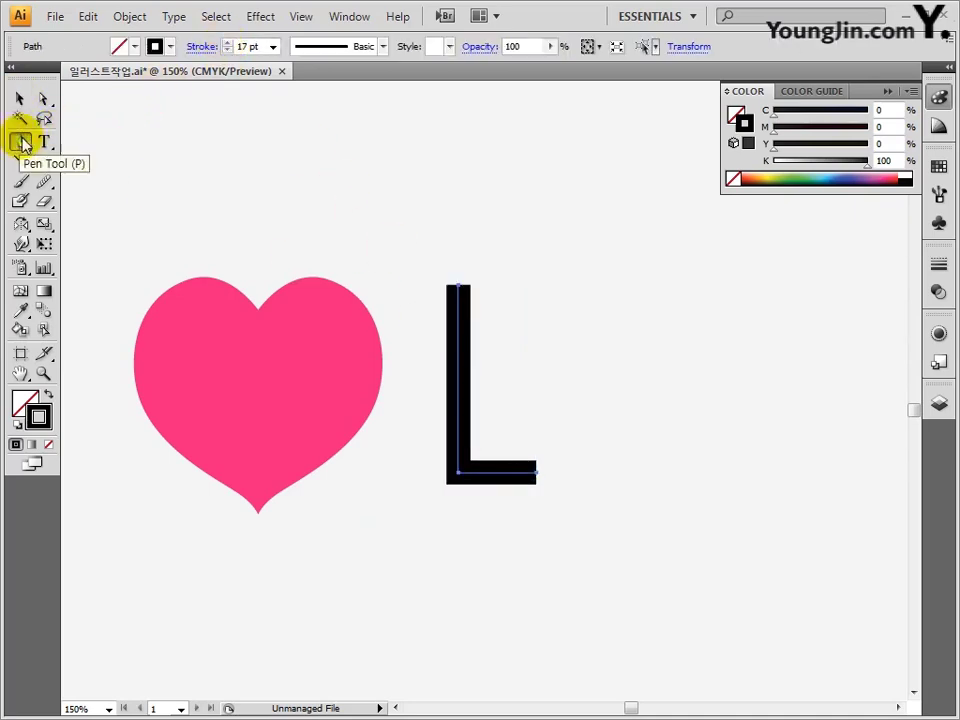
click(631, 318)
drag(573, 395, 574, 454)
mouse_move(648, 480)
mouse_down()
mouse_move(666, 449)
mouse_move(693, 481)
mouse_up()
drag(701, 410, 702, 380)
drag(632, 319, 709, 323)
Even out the anchor points of the "o" and scale the letter down beside the L.
mouse_move(632, 319)
mouse_down()
mouse_move(645, 321)
mouse_move(635, 319)
mouse_up()
drag(573, 395, 581, 399)
drag(648, 480, 641, 480)
drag(581, 399, 573, 399)
drag(701, 410, 702, 400)
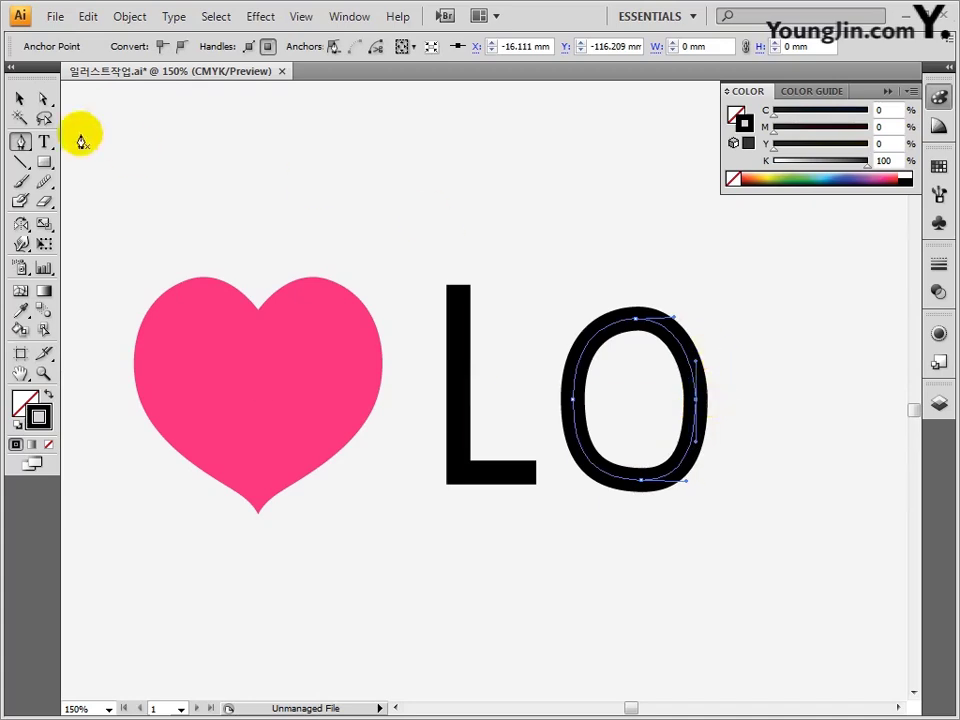
key(v)
drag(703, 318, 660, 347)
Draw a letter "v" with slightly curved arms beside the "o" with the Pen tool.
key(p)
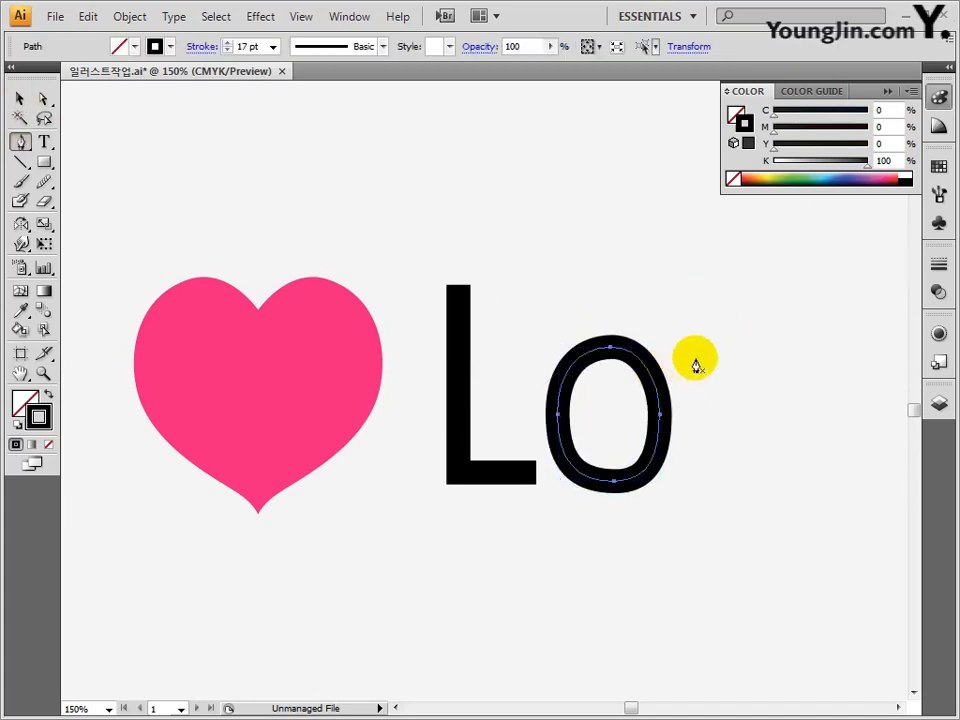
click(697, 358)
mouse_move(738, 478)
mouse_down()
mouse_move(756, 489)
mouse_move(798, 277)
mouse_up()
drag(856, 357, 746, 359)
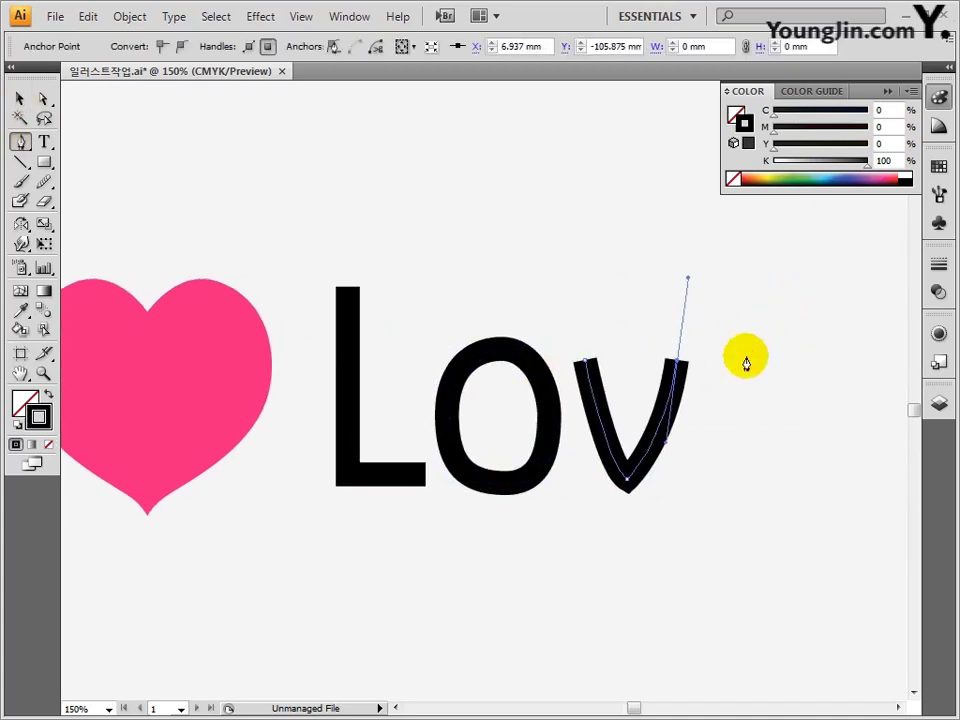
click(19, 98)
Draw a letter "e" as one open path beside the "v" with the Pen tool.
click(20, 141)
click(758, 416)
click(845, 416)
drag(845, 359, 829, 304)
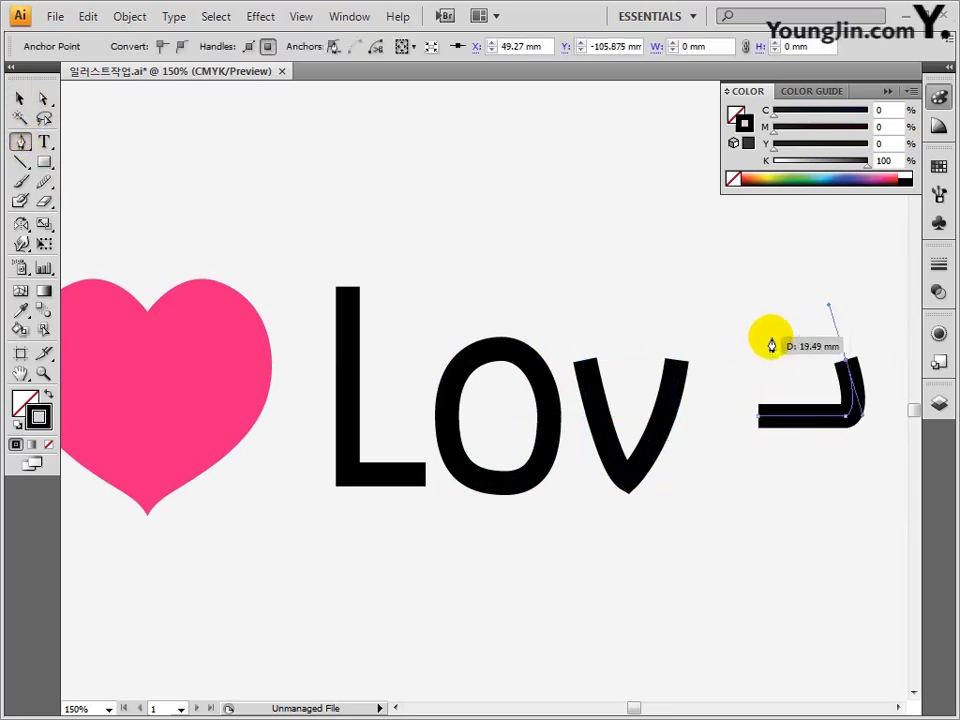
drag(766, 344, 749, 354)
drag(746, 437, 748, 456)
mouse_move(830, 483)
mouse_down()
mouse_move(879, 478)
mouse_move(852, 476)
mouse_up()
Refine the curves of the "e" by repositioning its anchor points and stretching its lower end outward.
click(43, 98)
click(20, 141)
drag(766, 344, 752, 361)
drag(746, 437, 747, 456)
drag(846, 359, 847, 371)
click(776, 418)
drag(853, 476, 865, 470)
Scale the "e" down and move it closer to the "v".
click(19, 98)
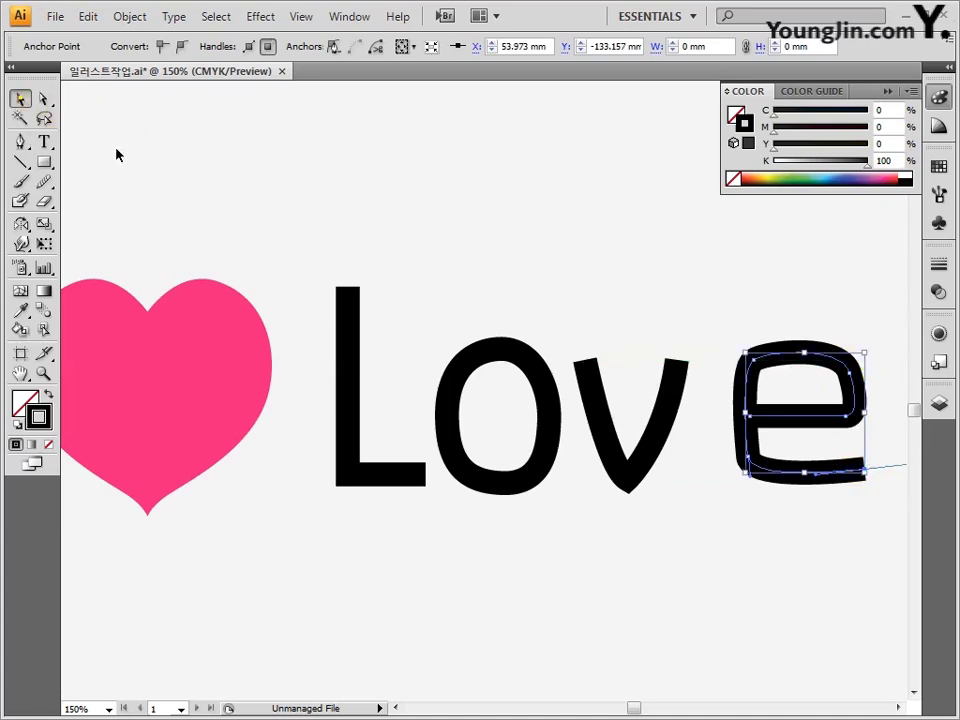
drag(891, 383, 643, 364)
drag(608, 426, 580, 432)
Move the L onto the middle of the heart and tilt it slightly clockwise.
scroll(580, 438, left, 5)
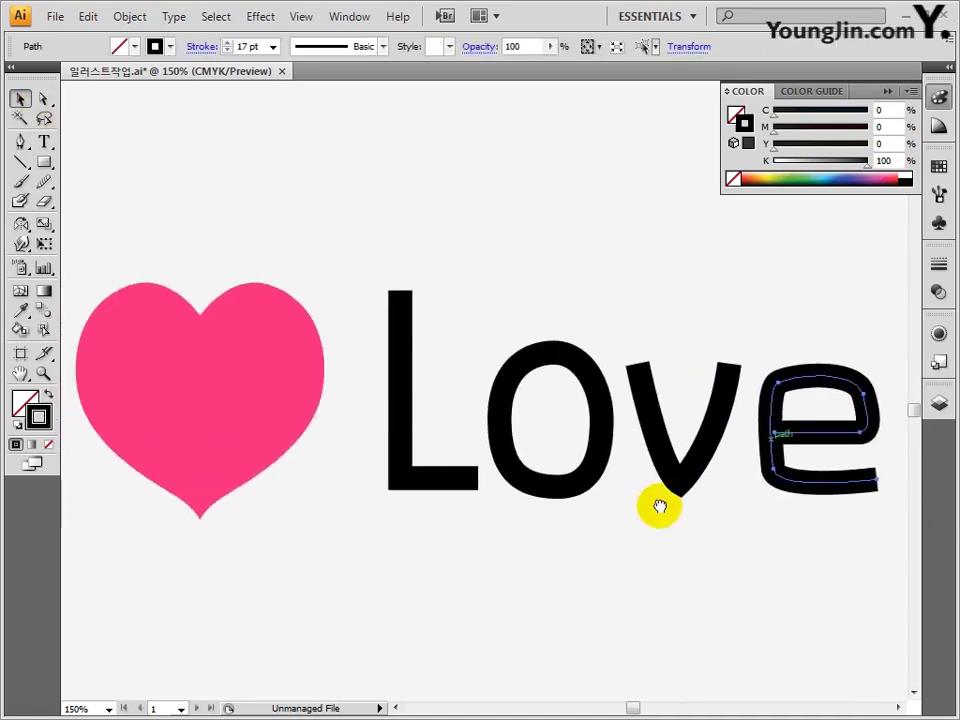
click(435, 419)
drag(407, 418, 208, 369)
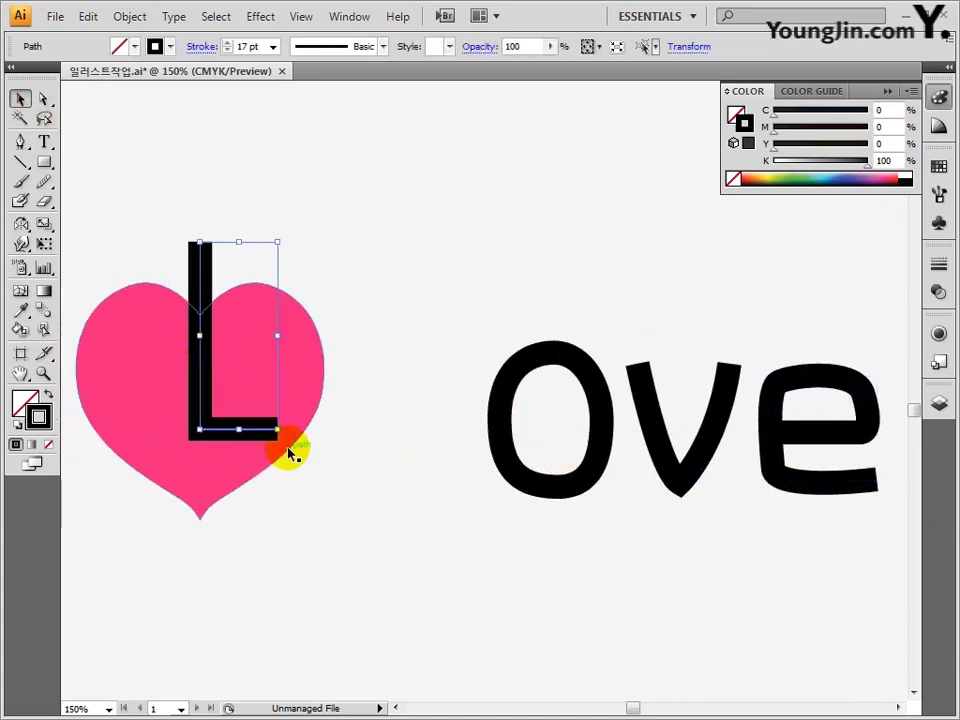
drag(287, 450, 266, 445)
click(325, 467)
Move the "o" beside the L on the heart and scale it down to nest above the L's foot.
drag(515, 465, 262, 387)
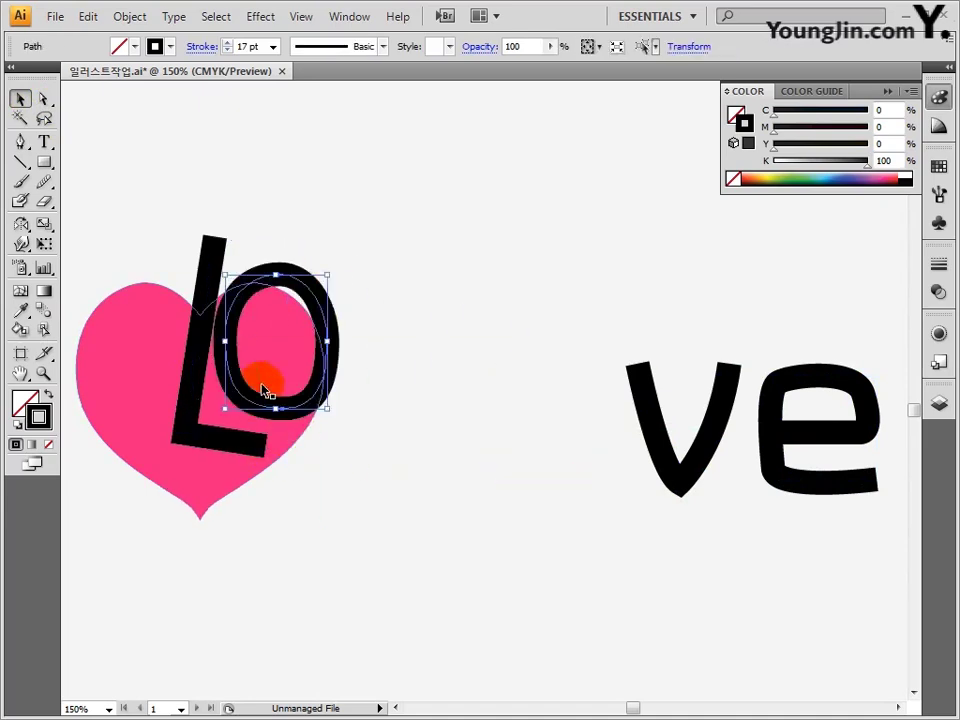
drag(328, 274, 310, 298)
drag(225, 407, 238, 392)
click(495, 401)
Move the "v" and the "e" next to the "o" so the letters line up as "Love".
drag(717, 368, 416, 313)
drag(761, 418, 551, 293)
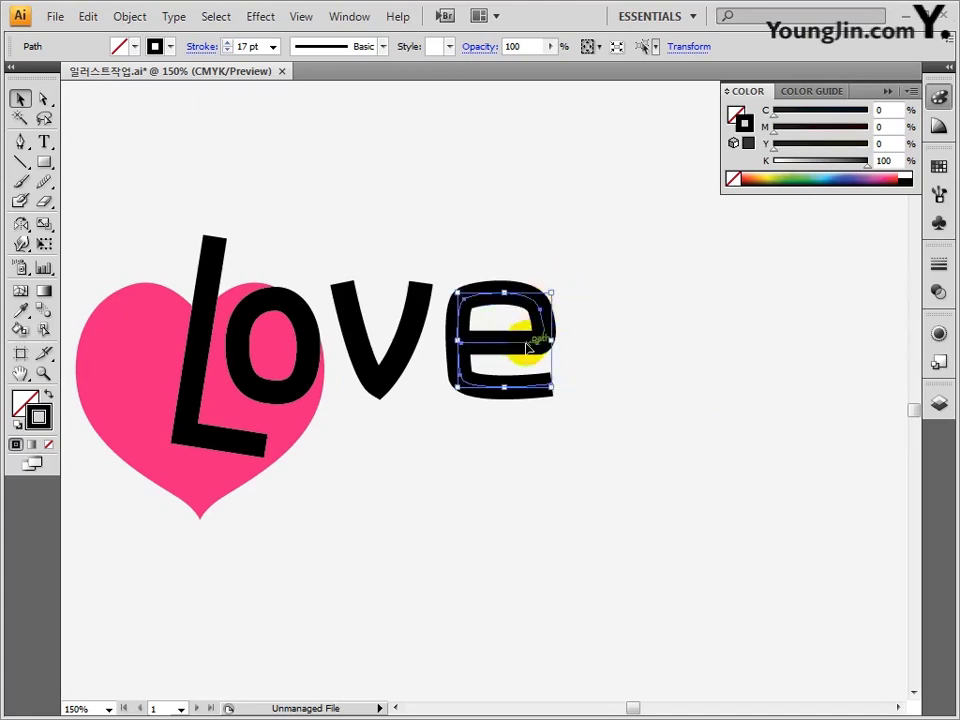
drag(527, 345, 529, 336)
Select all four letters of "Love" and convert their strokes to filled shapes with Outline Stroke.
drag(521, 433, 701, 440)
shift+click(590, 338)
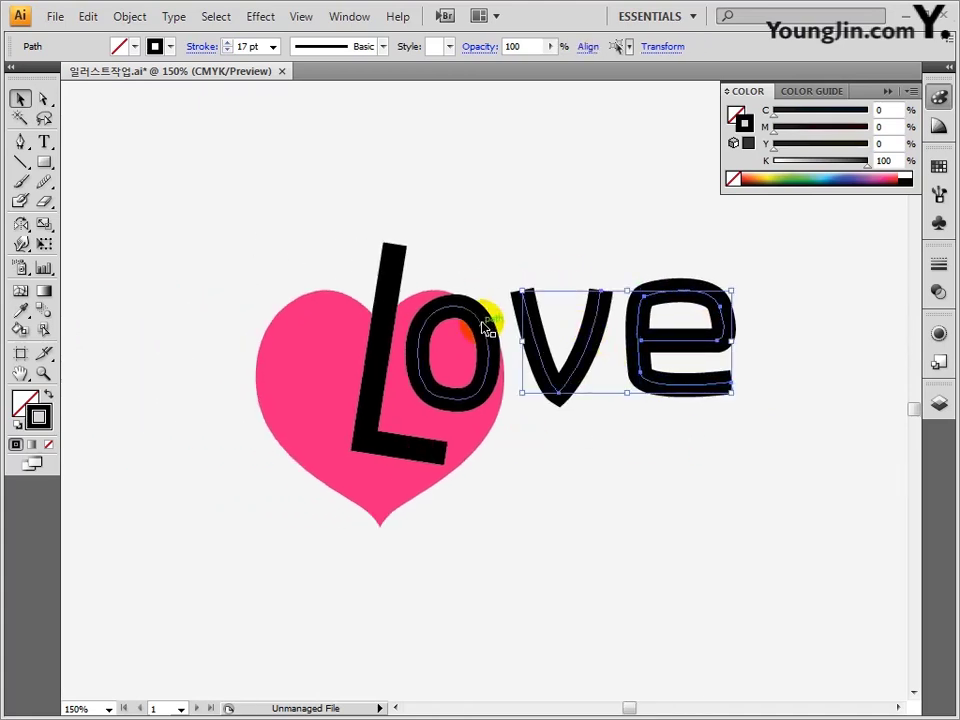
shift+click(484, 323)
shift+click(396, 265)
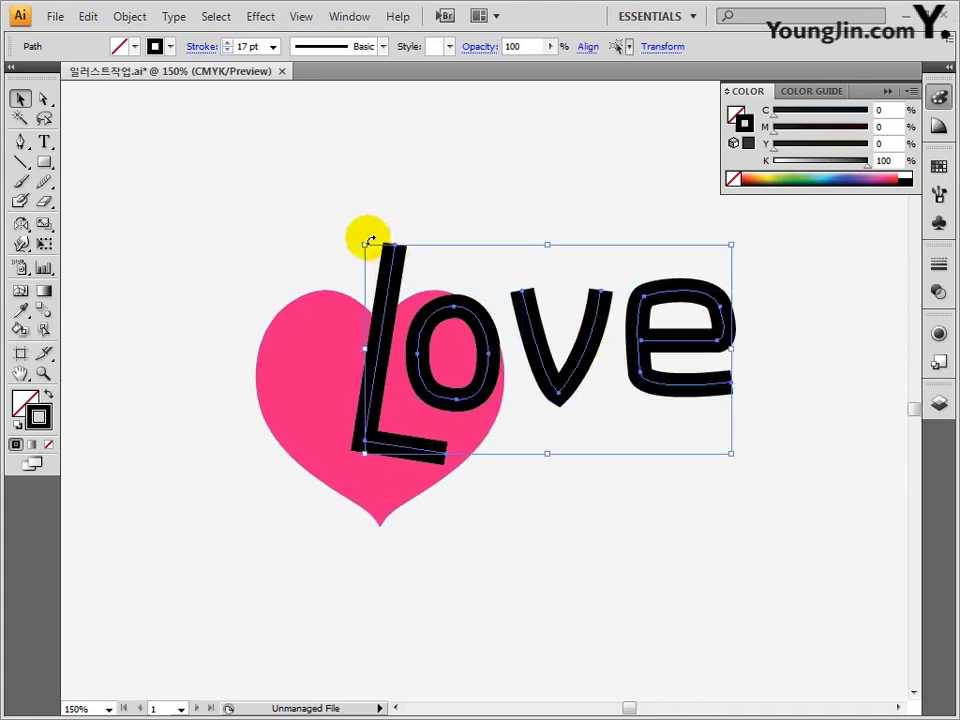
click(130, 17)
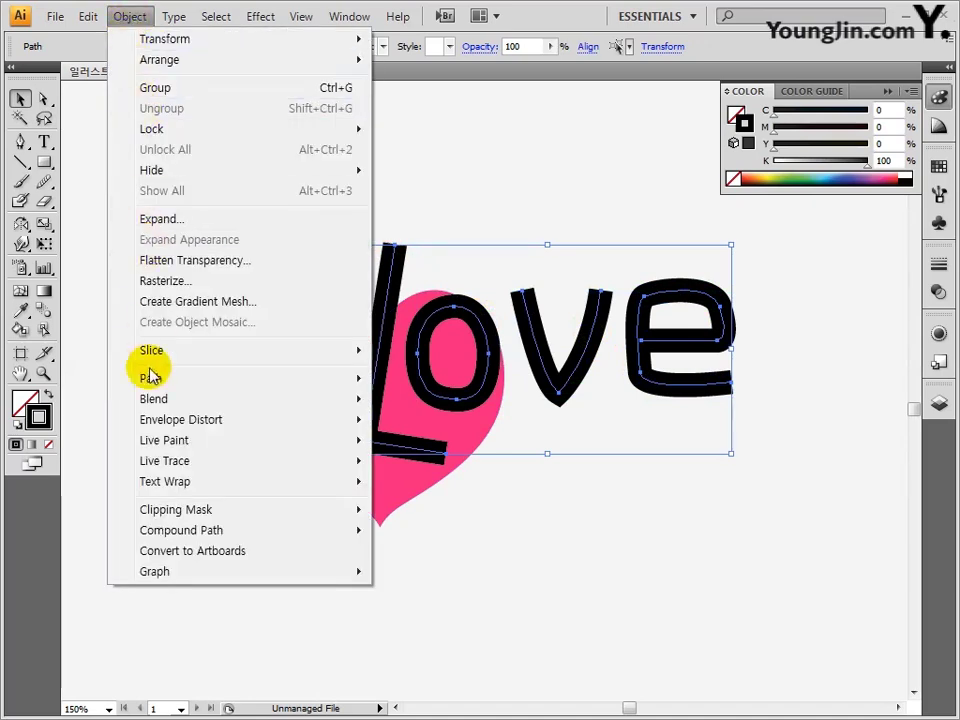
mouse_move(289, 381)
click(434, 430)
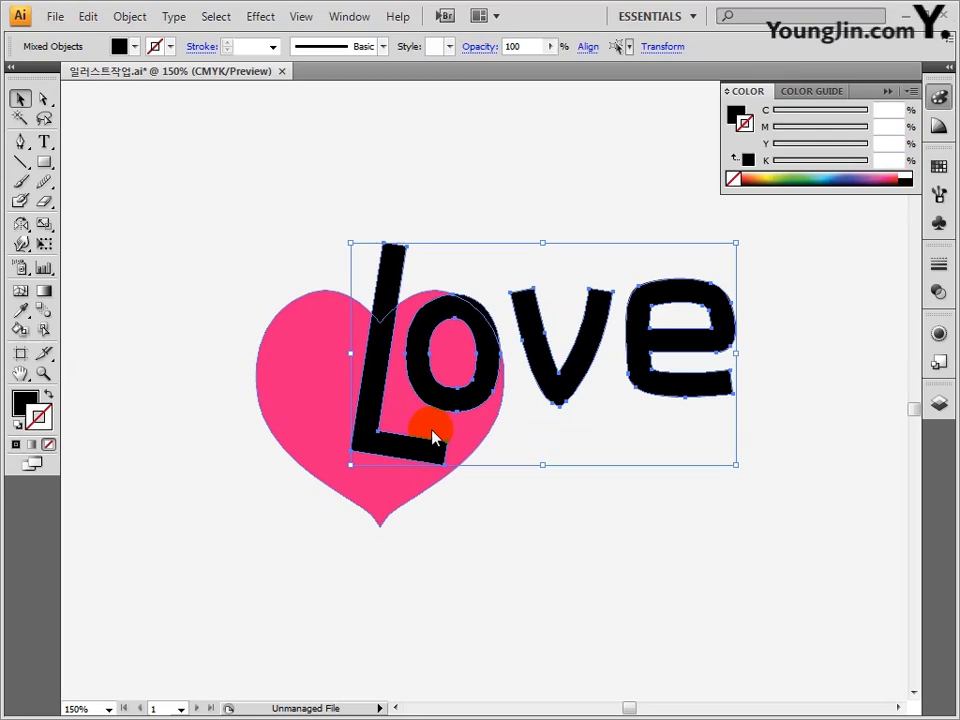
Apply the Pathfinder Divide operation to the heart and all the letters, and ungroup the resulting pieces.
drag(223, 232, 784, 561)
click(342, 28)
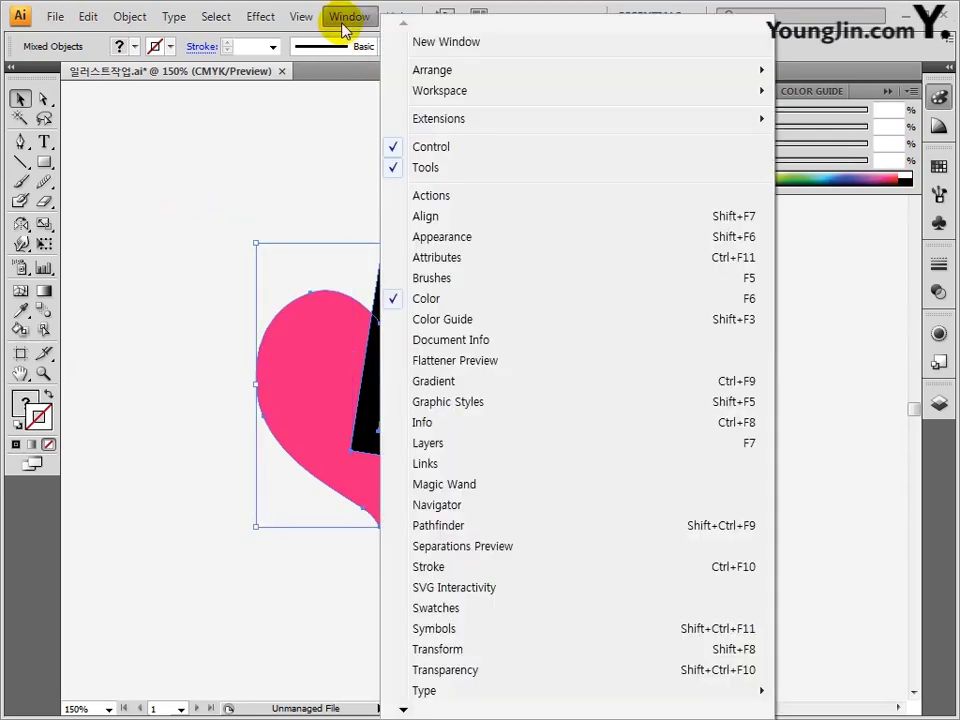
click(425, 525)
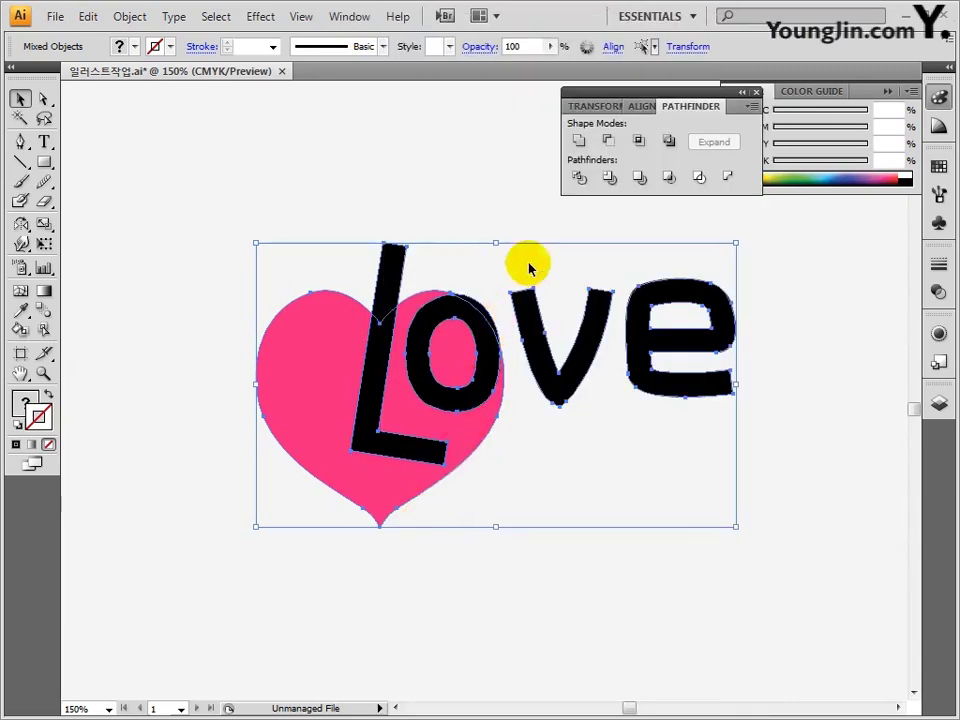
click(756, 92)
right_click(484, 322)
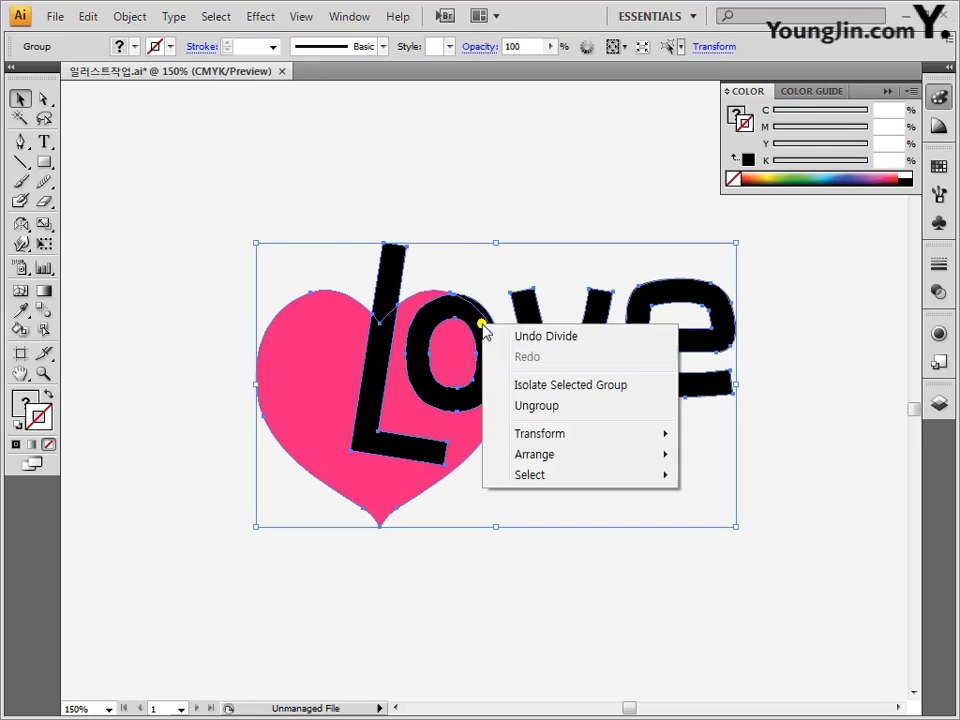
click(521, 407)
click(461, 214)
Delete the black pieces of the "L" and "o", both inside the heart and where they stick out of it.
click(399, 258)
key(Delete)
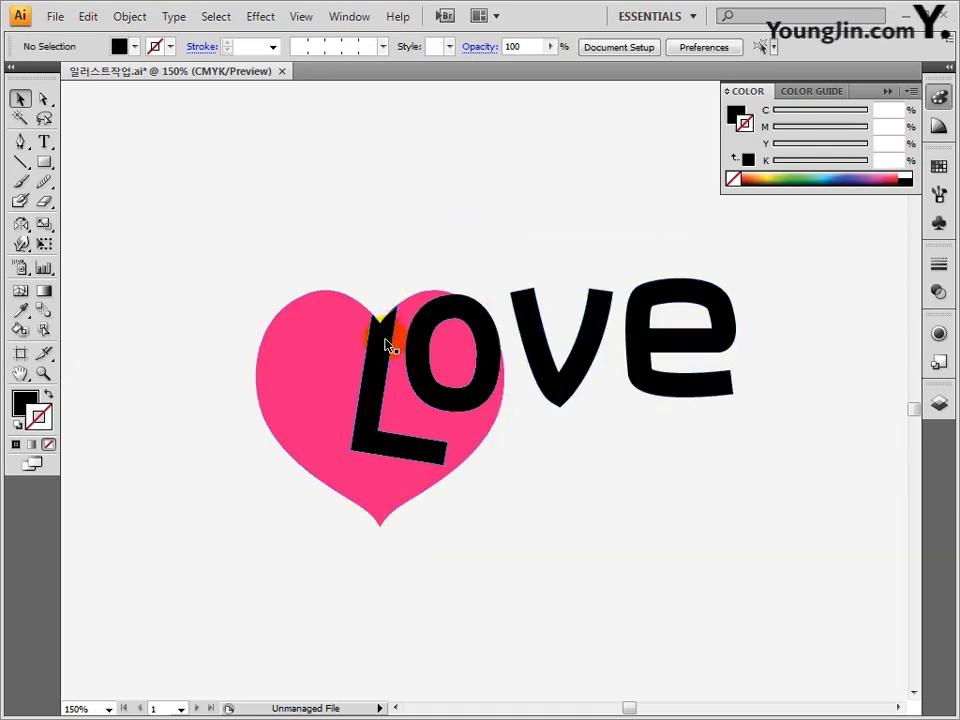
click(386, 343)
key(Delete)
click(421, 338)
key(Delete)
click(474, 313)
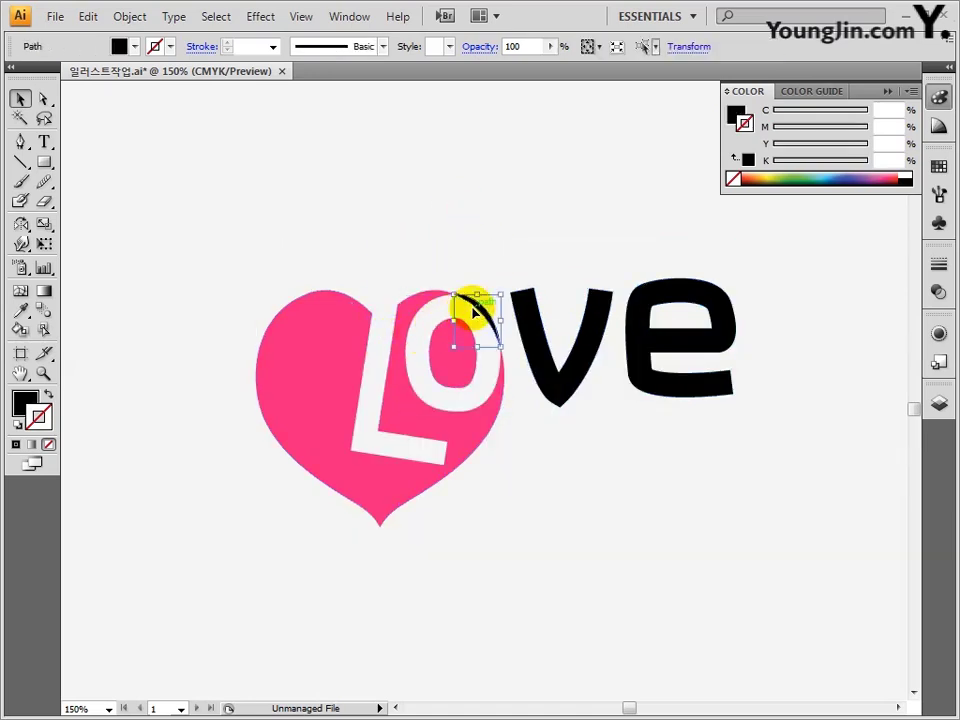
key(Delete)
Fill the "v" and "e" with pink, using C 0, M 95, Y 20, K 0.
click(549, 317)
shift+click(628, 322)
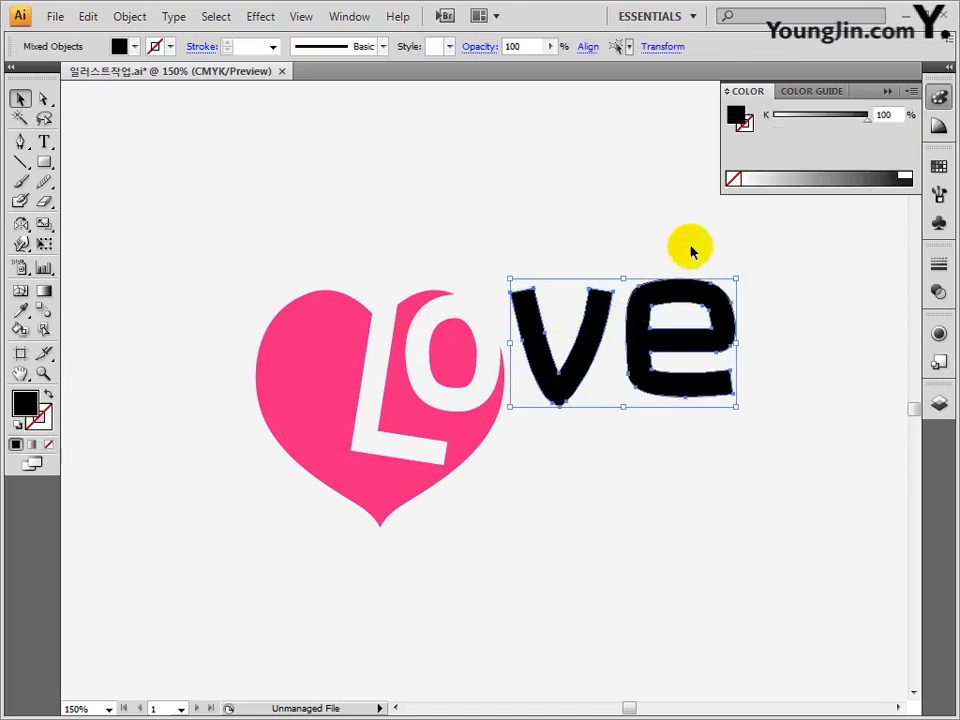
click(911, 91)
click(830, 186)
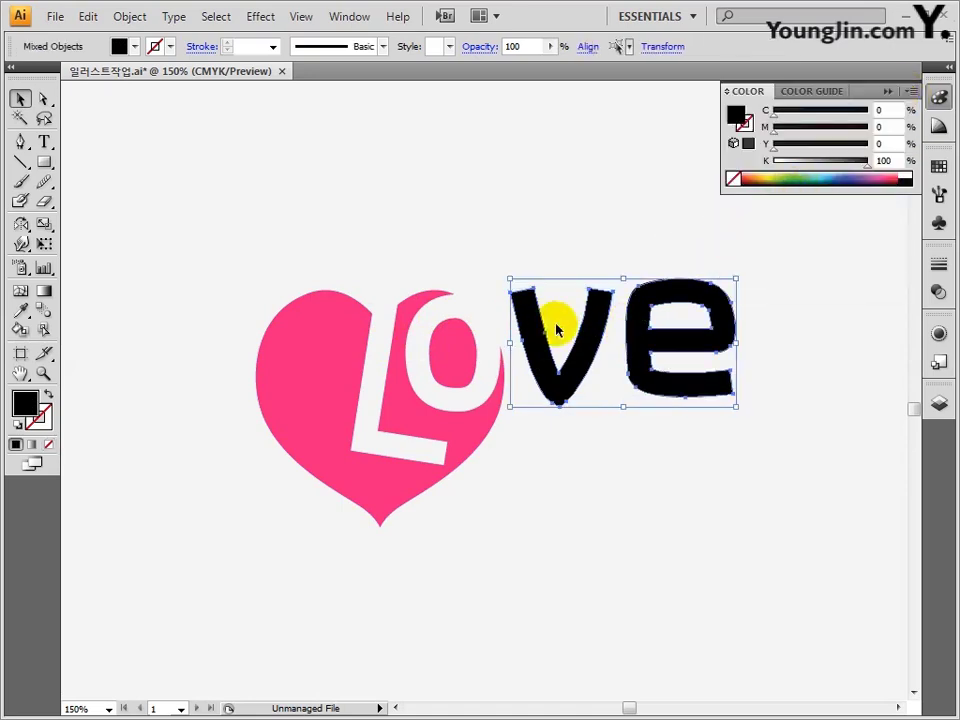
double_click(25, 402)
click(656, 411)
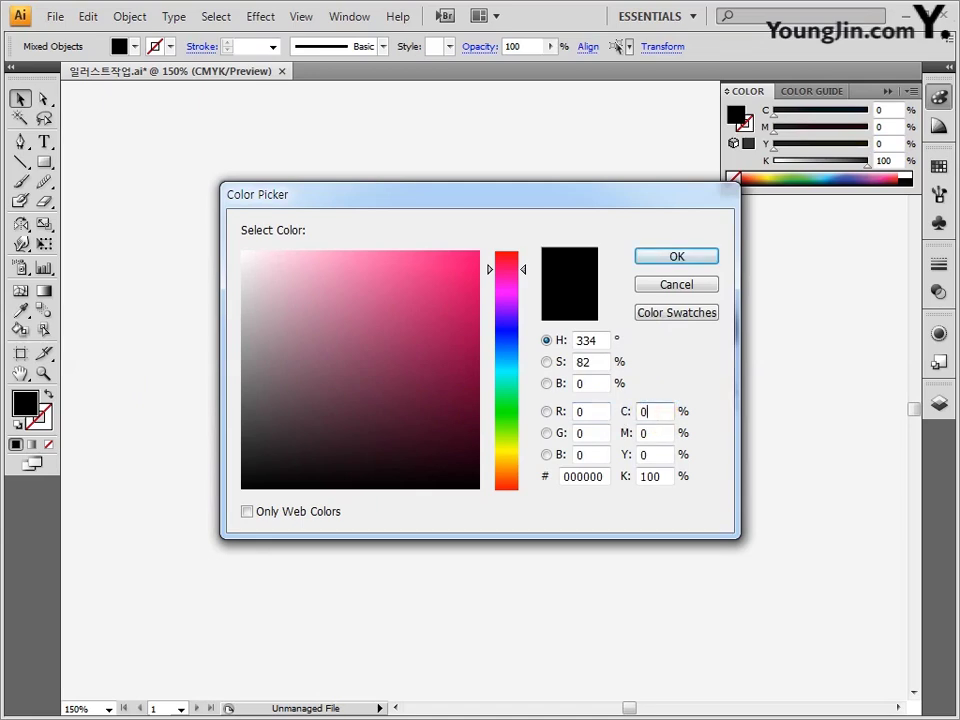
key(Tab)
text(95)
key(Tab)
text(0)
click(662, 260)
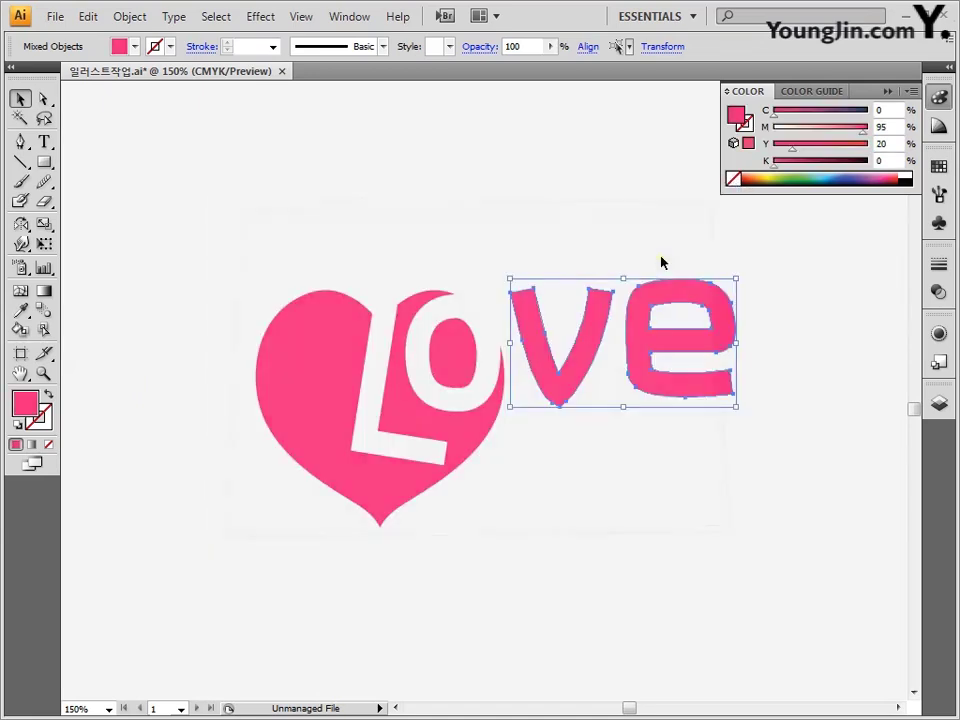
click(661, 262)
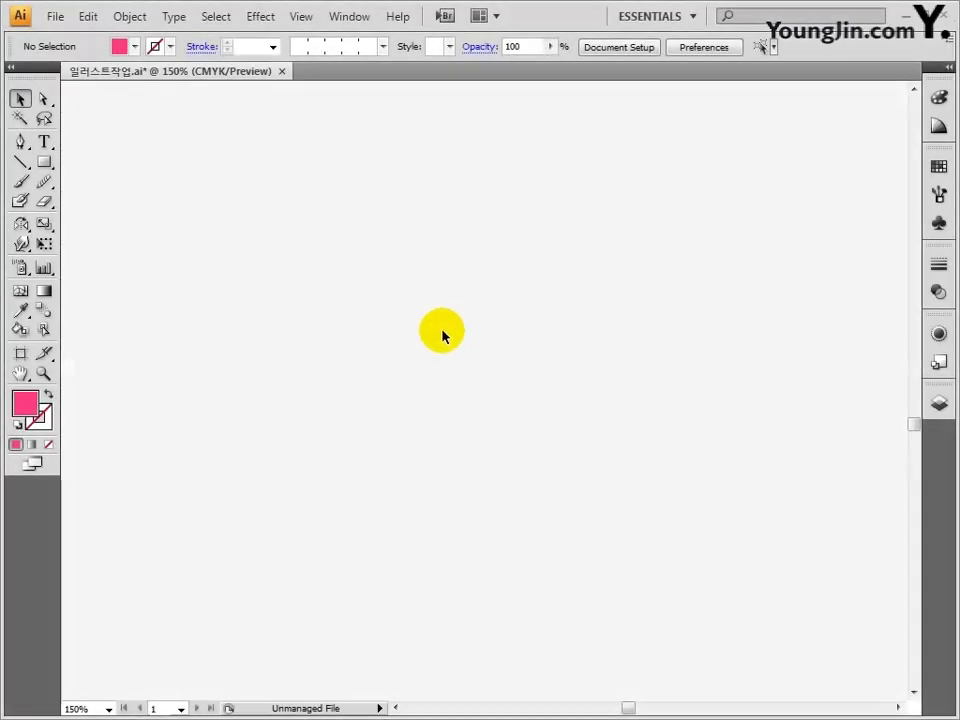
Draw a large square in an empty area and fill it with a linear gradient at -45°.
click(44, 162)
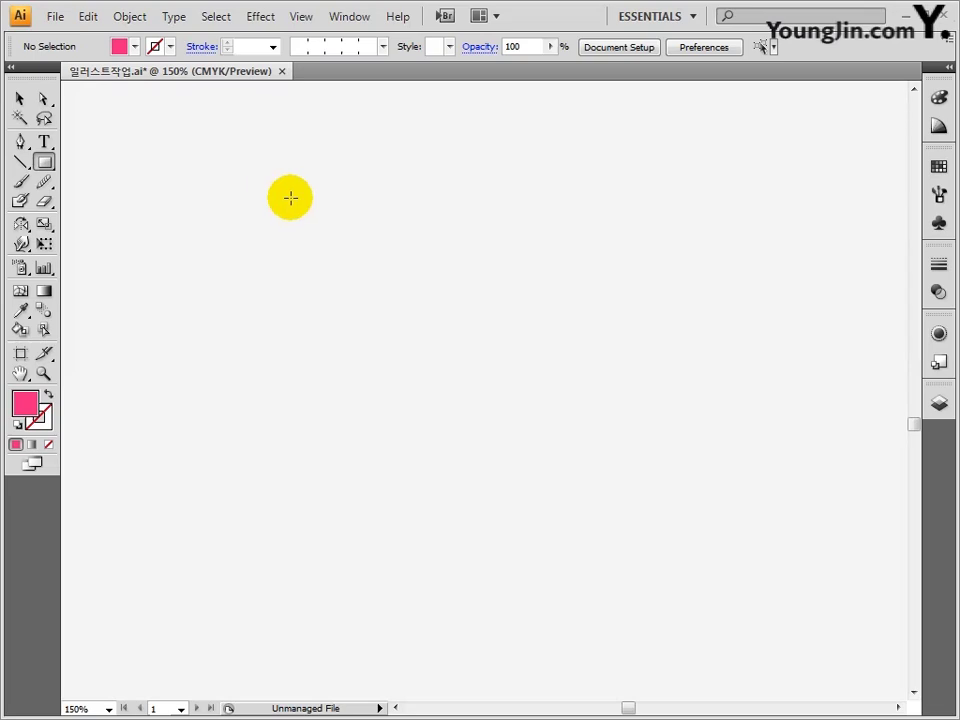
mouse_move(290, 197)
mouse_down()
mouse_move(420, 332)
mouse_move(649, 532)
mouse_up()
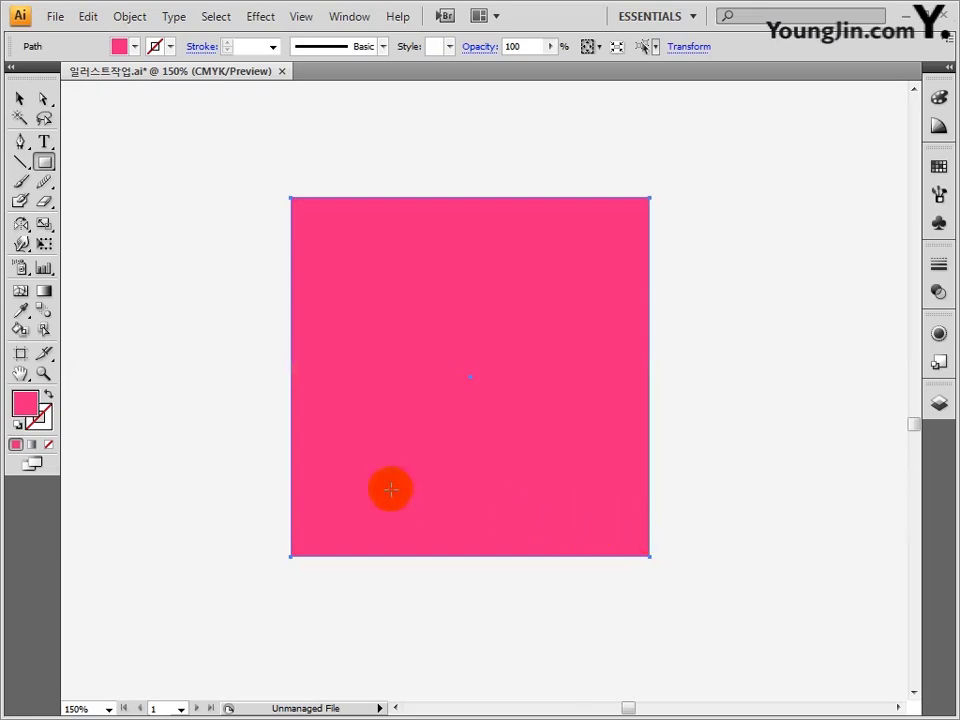
double_click(44, 290)
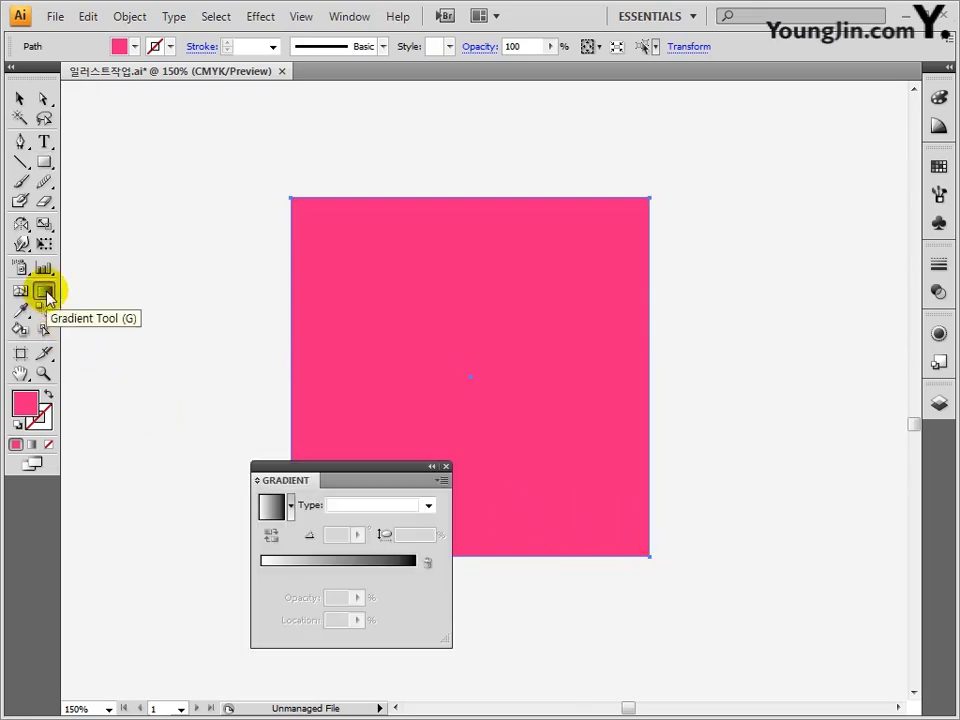
click(380, 506)
click(361, 536)
click(339, 535)
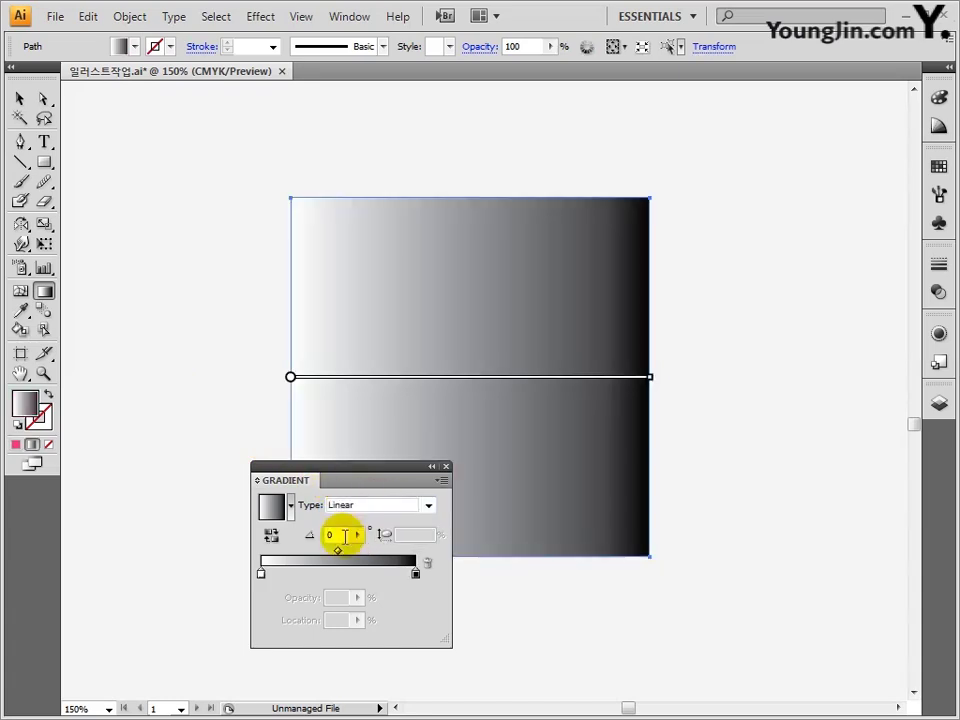
text(-45)
click(286, 540)
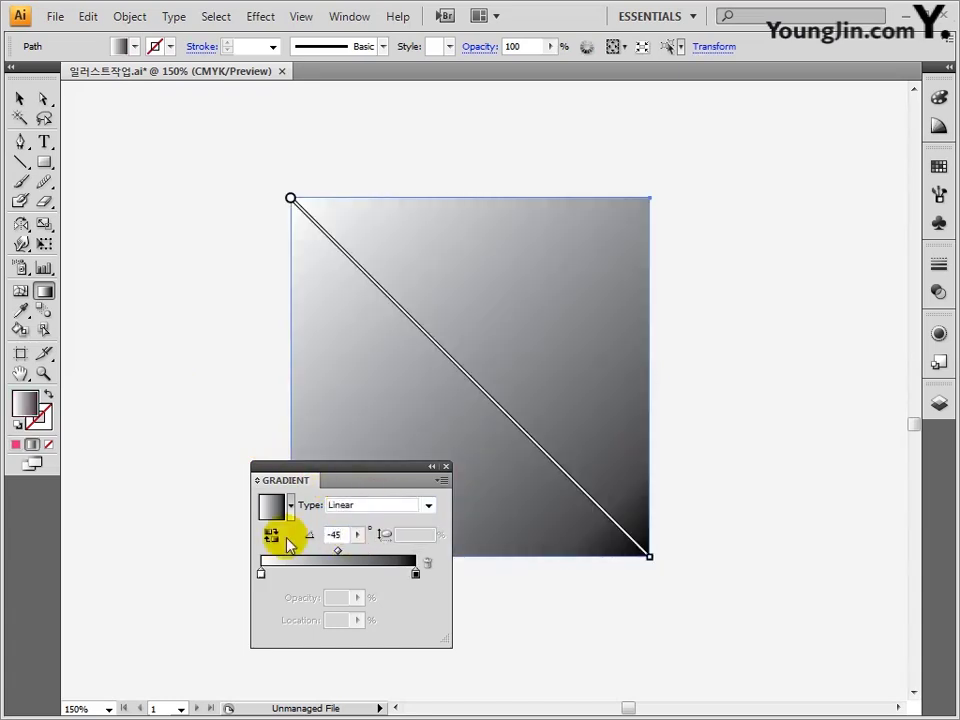
Color the square gradient's first stop with C 0, M 30, Y 80, K 30.
click(262, 575)
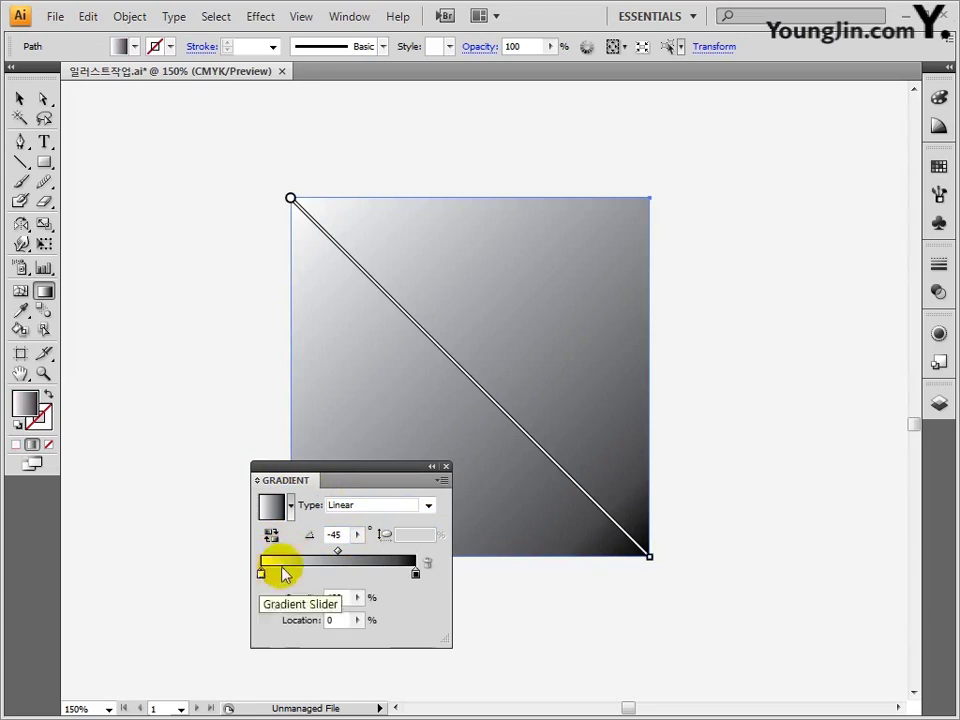
click(939, 97)
click(912, 92)
click(815, 187)
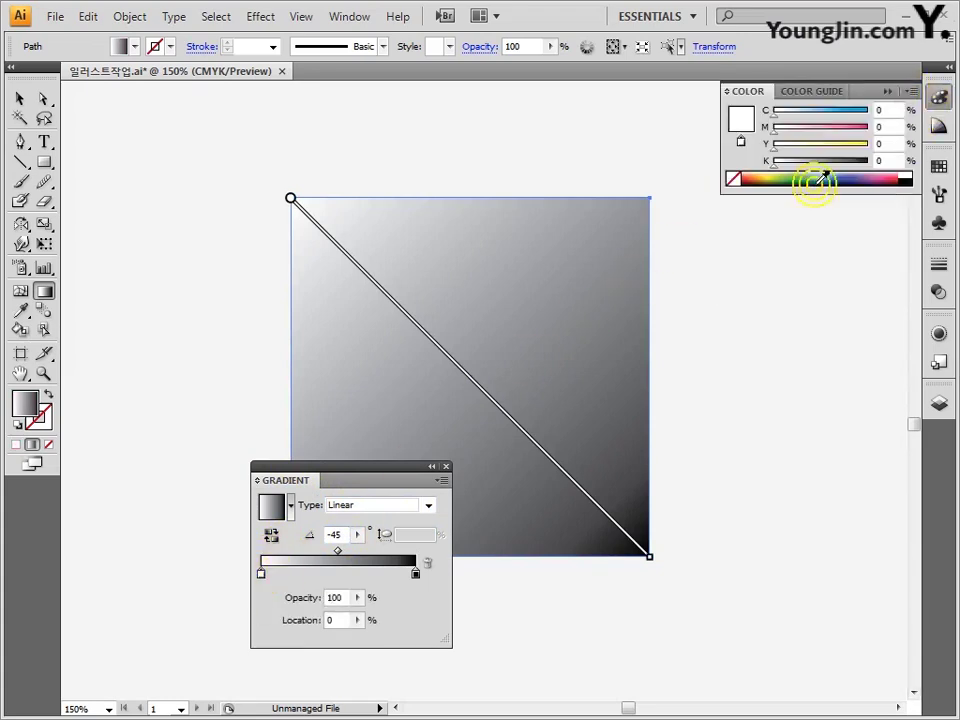
click(885, 127)
text(30)
key(Tab)
text(80)
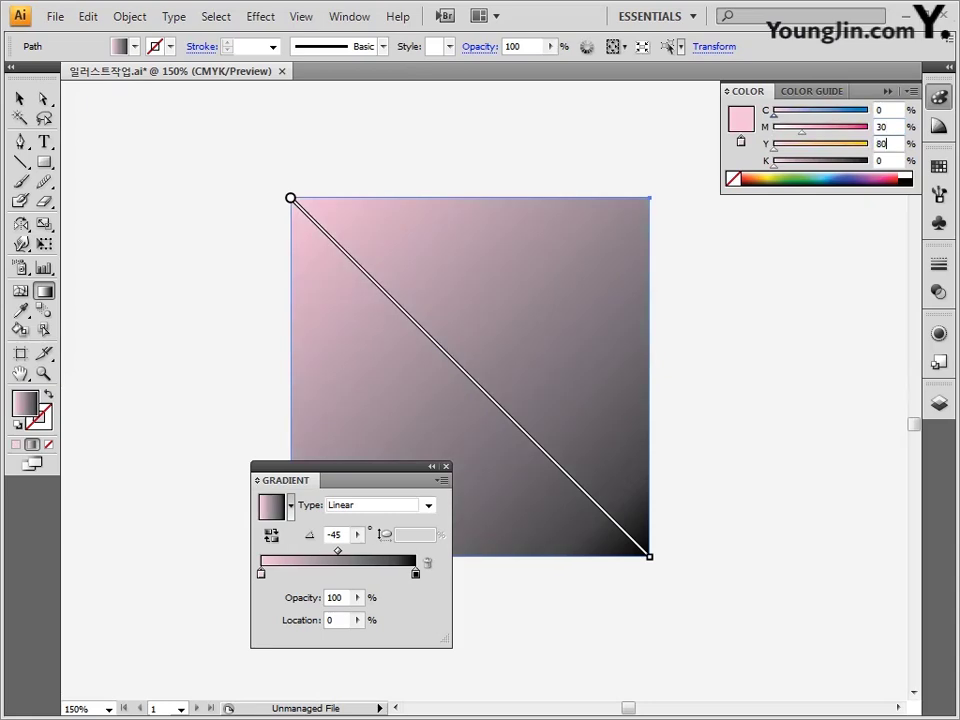
key(Tab)
text(30)
key(Tab)
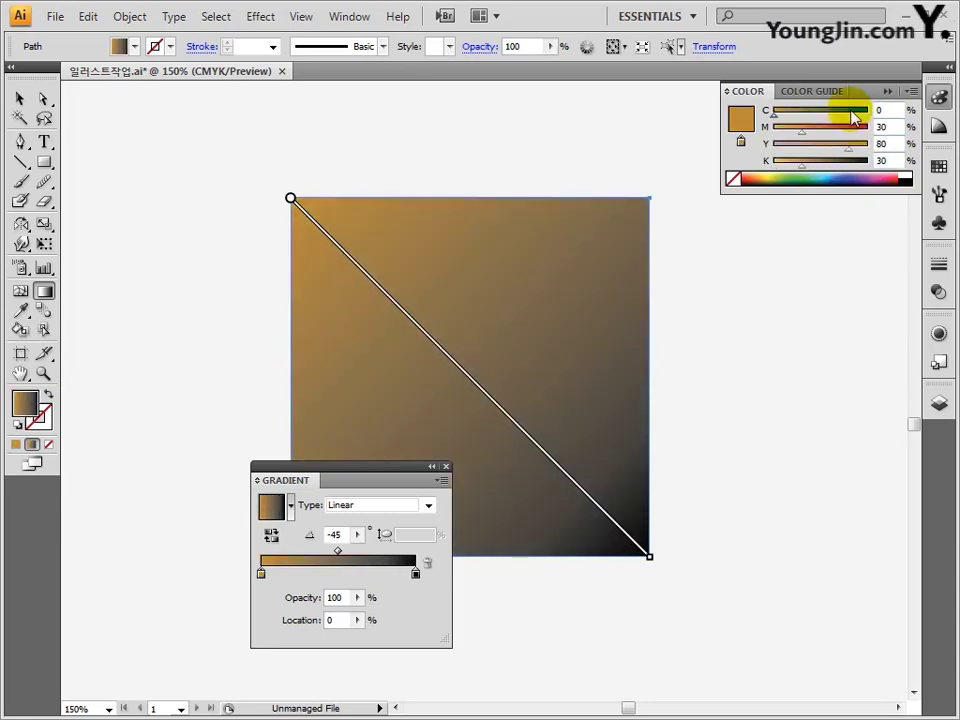
Add a gradient stop at about 18% and color it C 10, M 60, Y 95, K 50.
click(297, 575)
drag(293, 578, 289, 578)
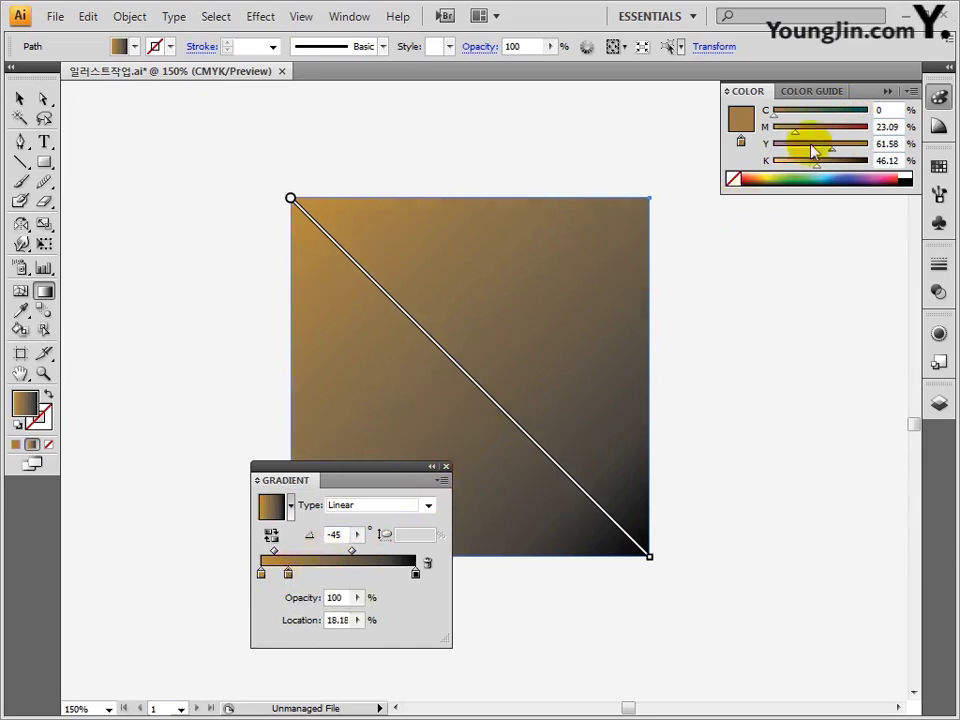
text(10)
key(Tab)
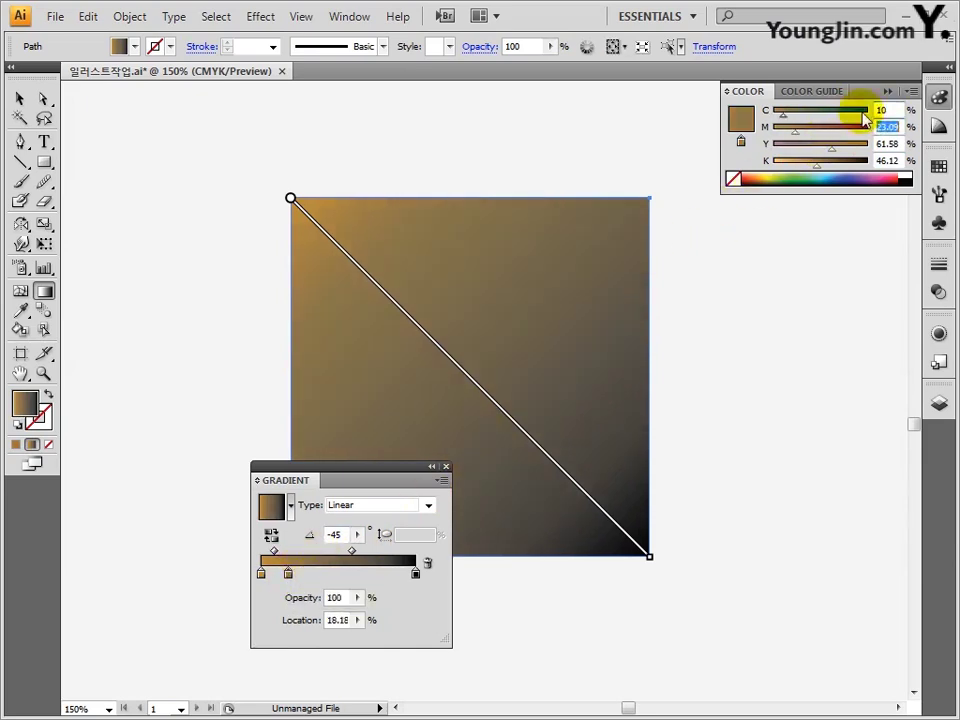
text(60)
key(Tab)
text(95)
key(Tab)
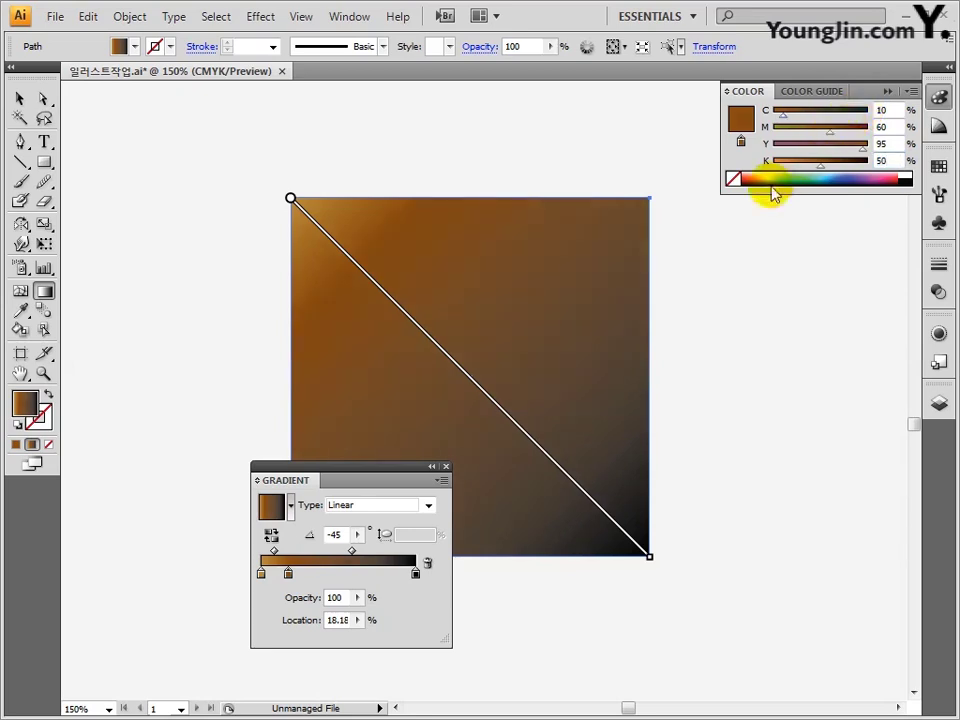
Add a gradient stop at about 49% and color it C 0, M 0, Y 60, K 0.
click(335, 575)
drag(335, 578, 336, 576)
click(882, 110)
text(0)
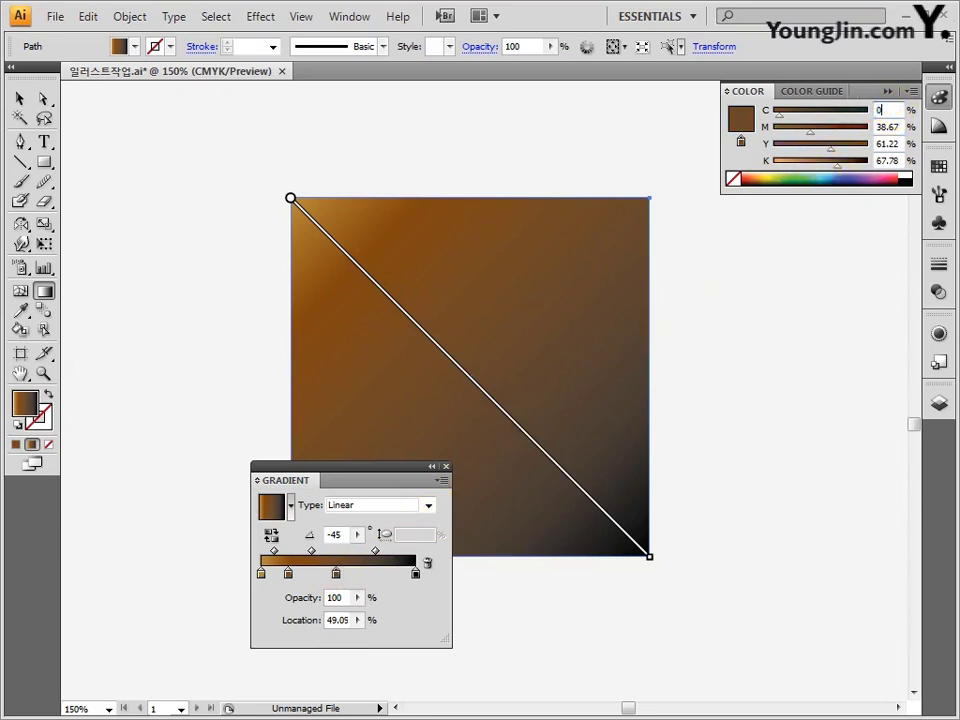
key(Tab)
text(0)
key(Tab)
text(60)
key(Tab)
text(0)
key(Return)
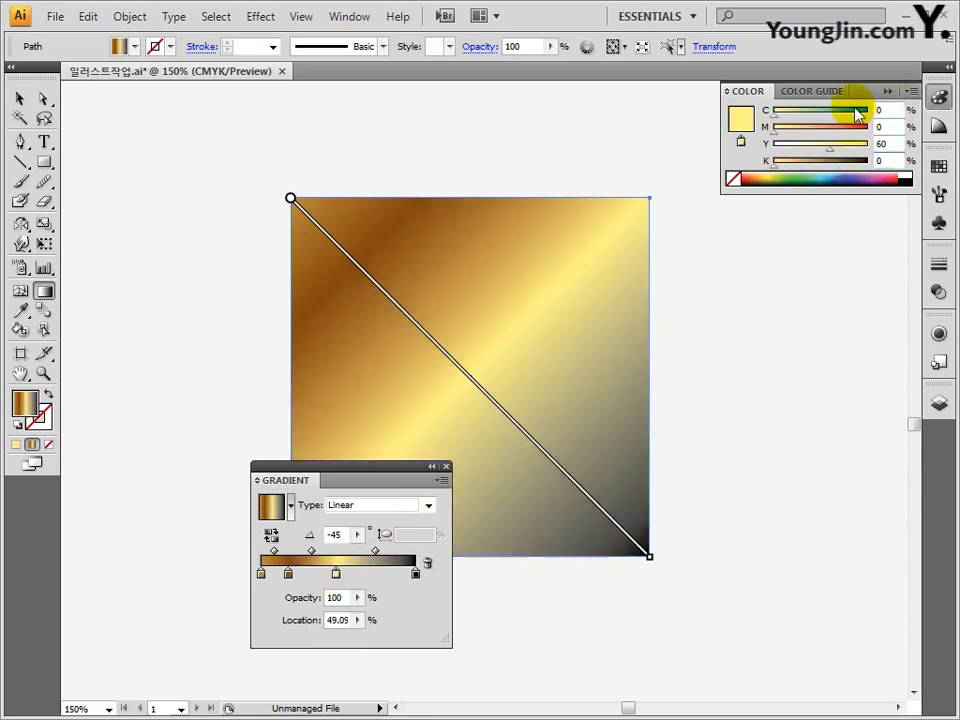
Move the black end stop to about 78% and color it C 0, M 55, Y 100, K 60.
drag(416, 575, 382, 580)
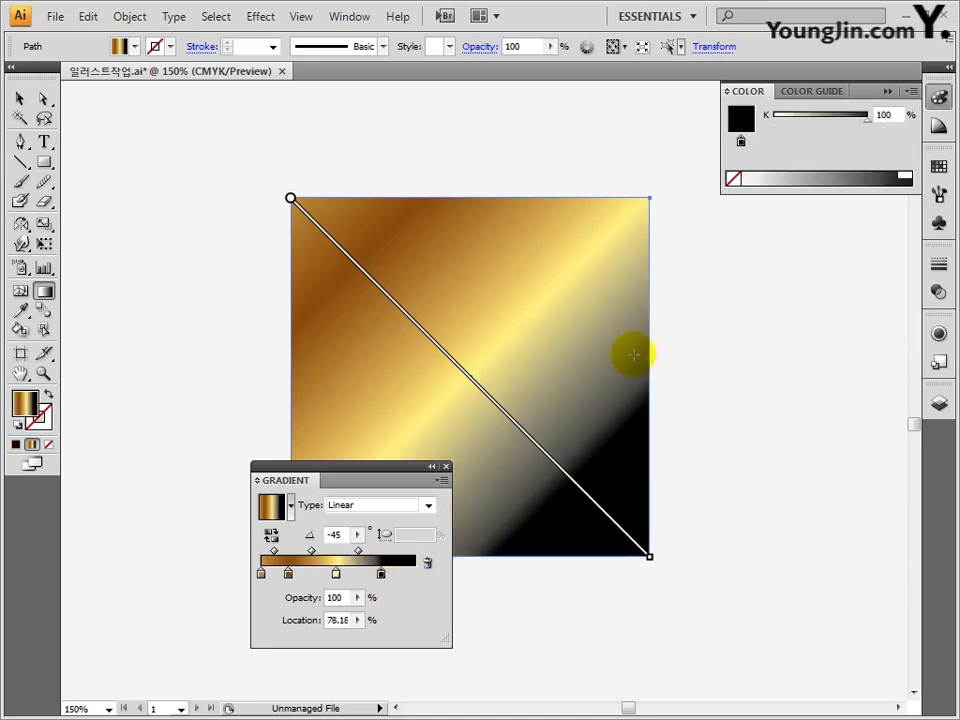
click(911, 91)
click(810, 186)
click(880, 111)
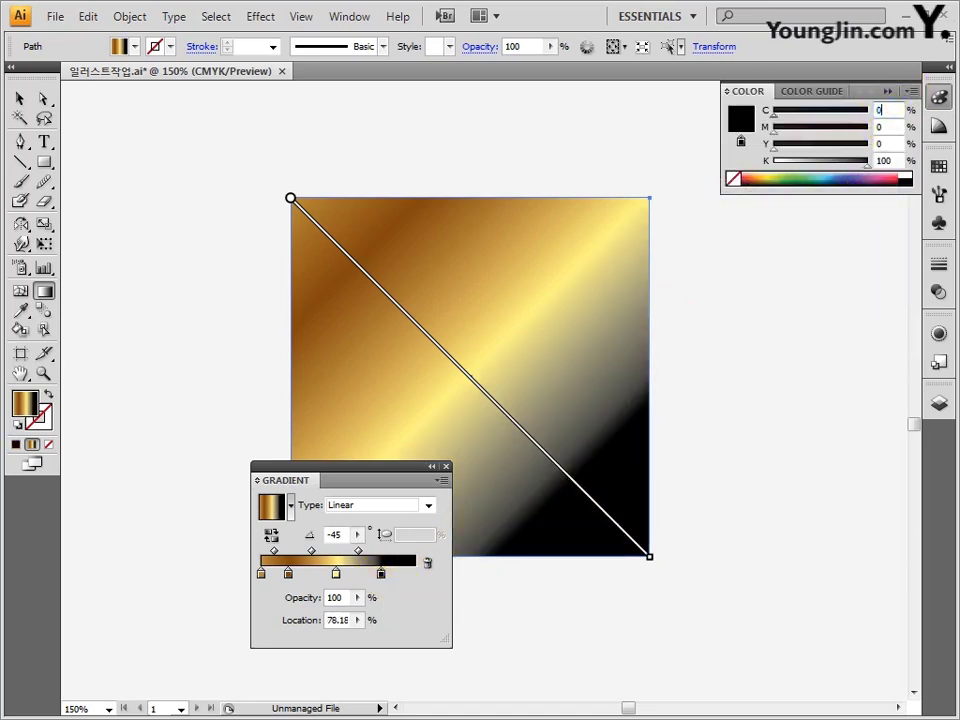
text(55)
key(Tab)
text(100)
key(Tab)
text(60)
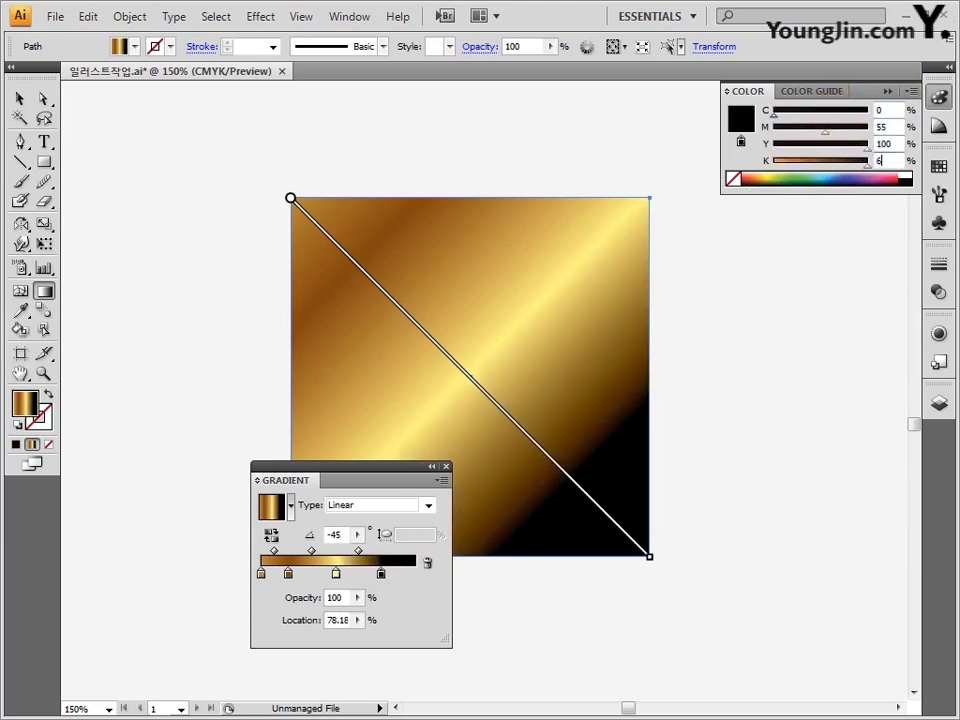
key(Return)
click(447, 466)
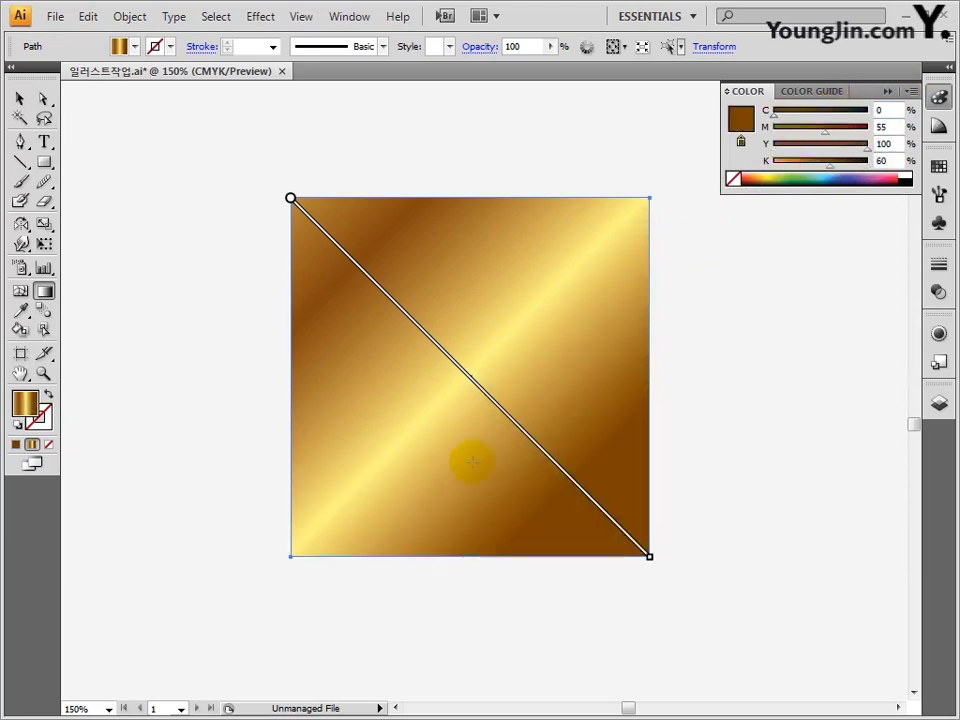
click(937, 97)
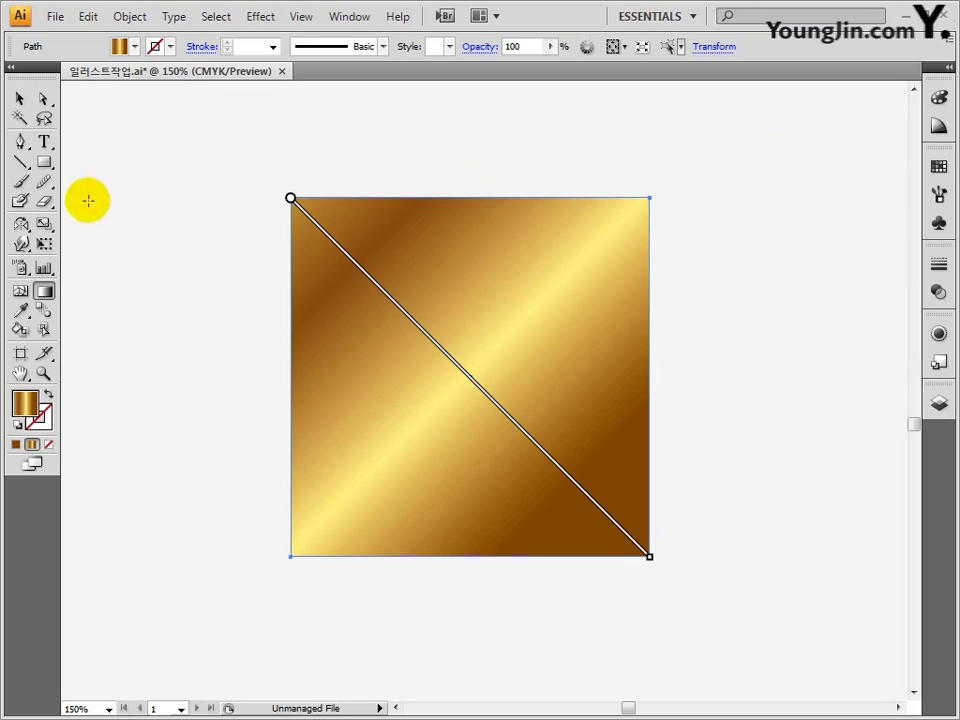
Create a copy of the gold gradient square rotated 10° about its center.
click(22, 225)
drag(23, 228, 60, 227)
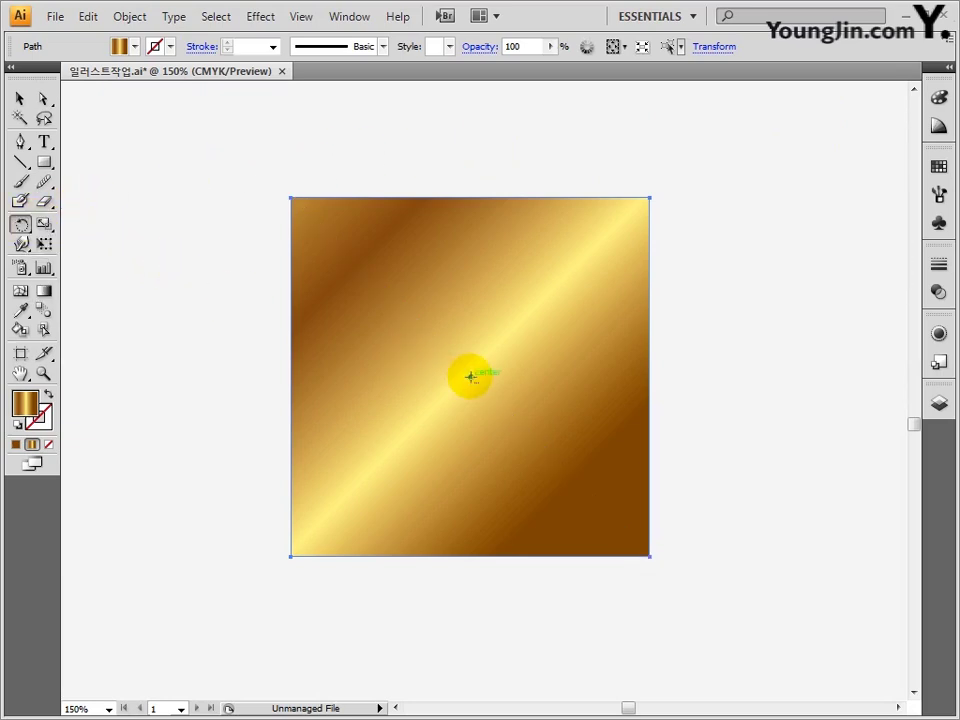
alt+click(470, 376)
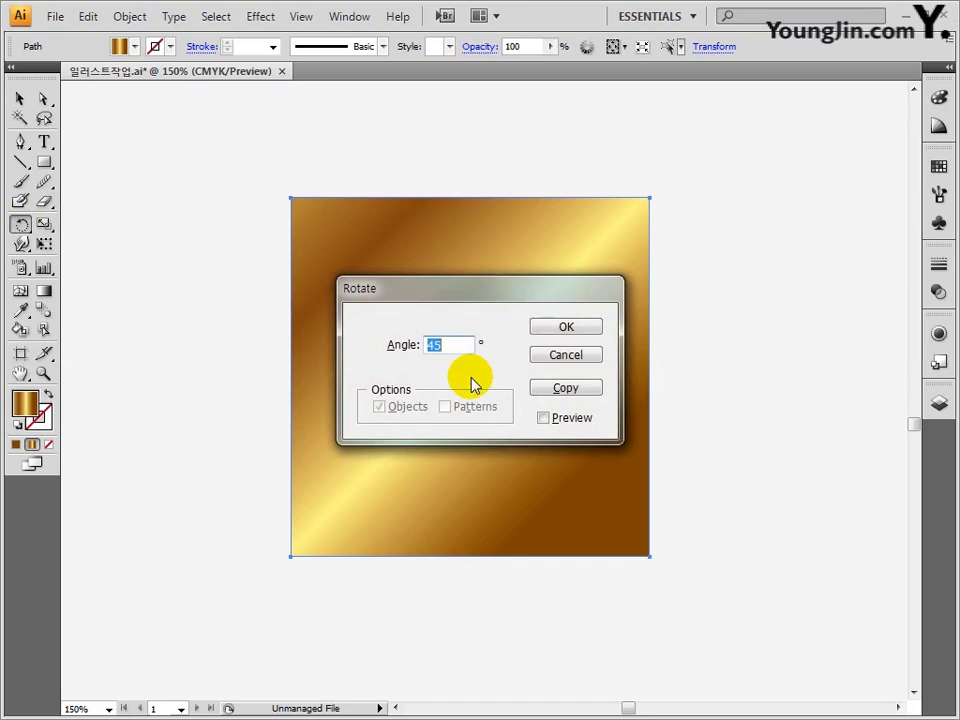
text(10)
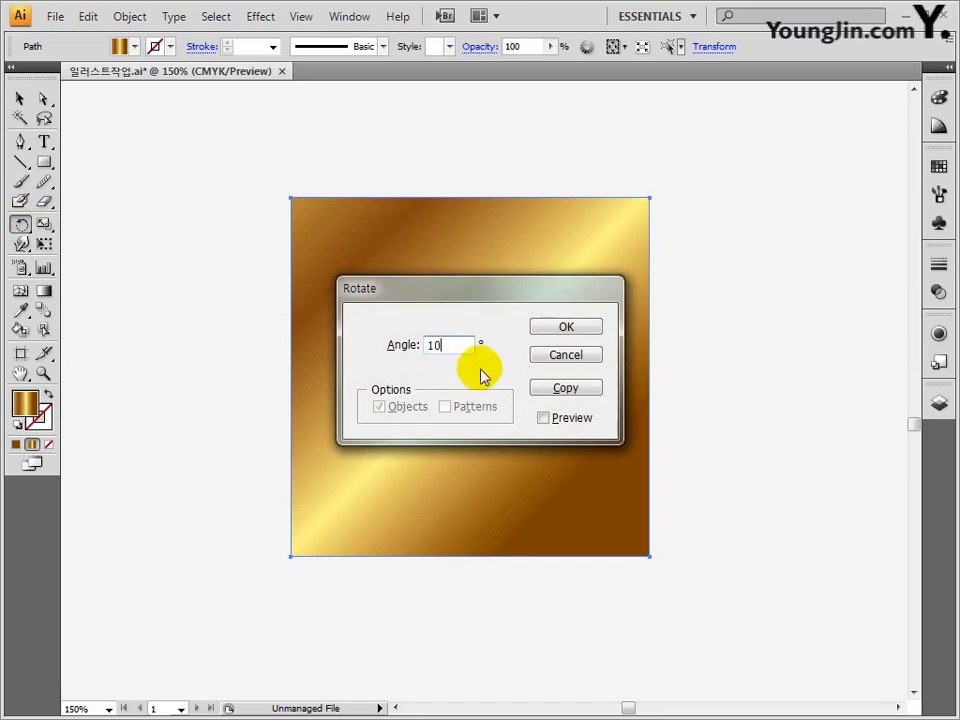
click(563, 388)
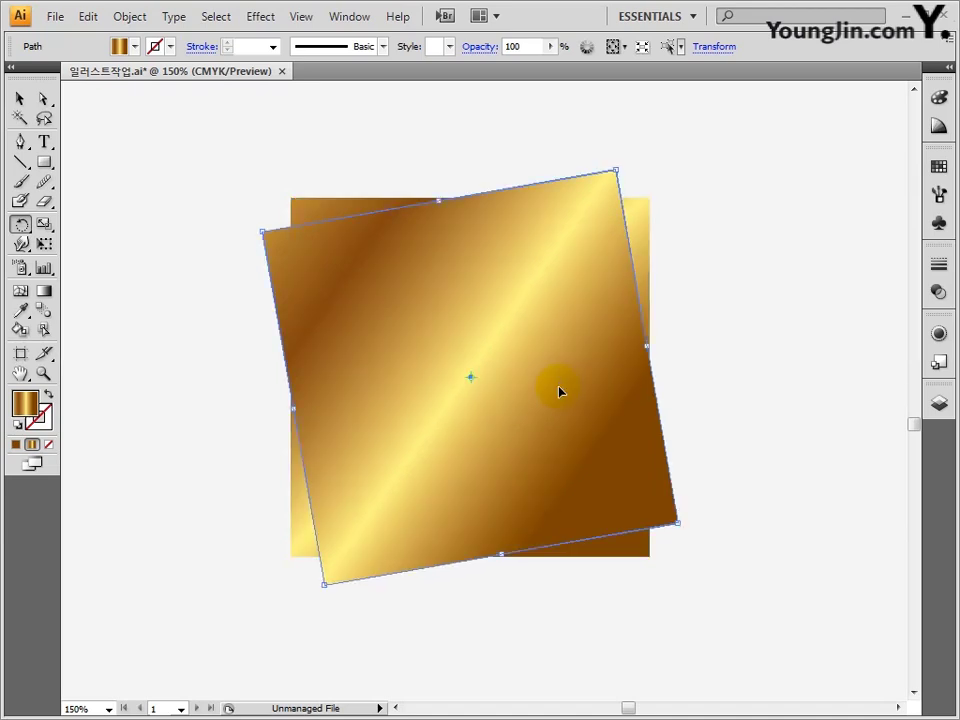
Repeat the rotated-copy transformation seven more times so the squares form a full ring of jagged points.
key(ctrl+d)
key(ctrl+d)
key(ctrl+d)
key(ctrl+d)
key(ctrl+d)
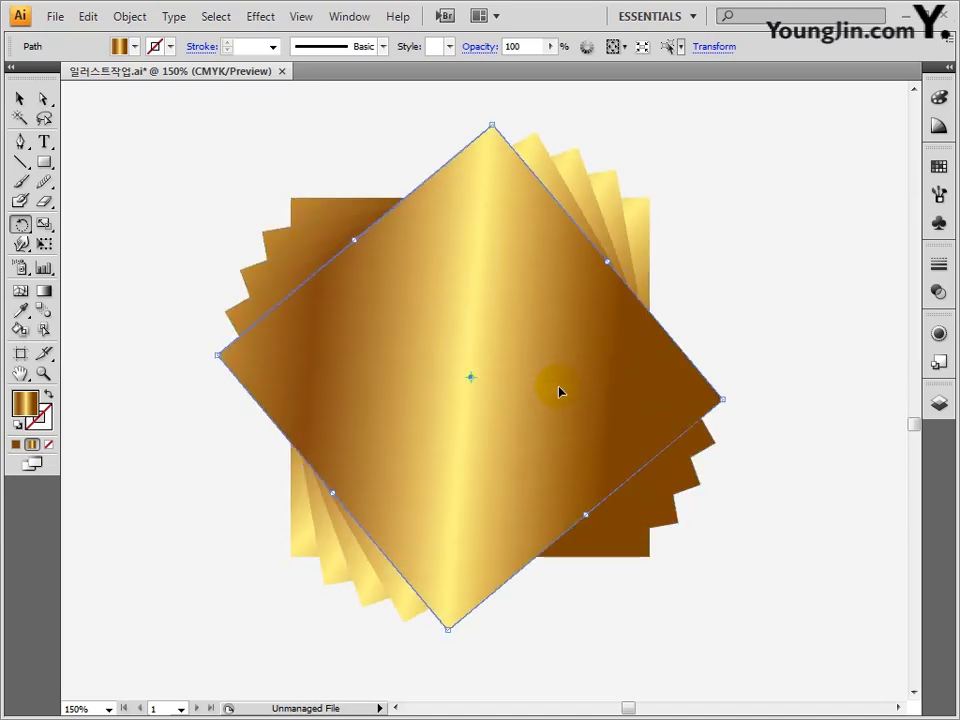
key(ctrl+d)
key(ctrl+d)
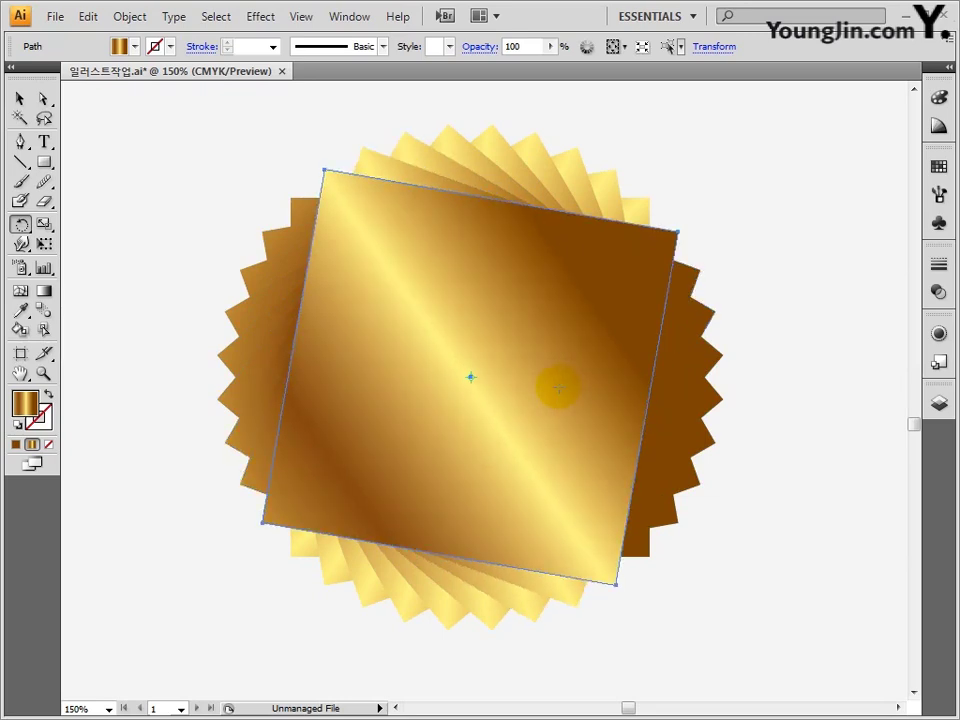
Select all the rotated squares, unite them into one serrated seal shape with Pathfinder, and deselect it.
click(20, 99)
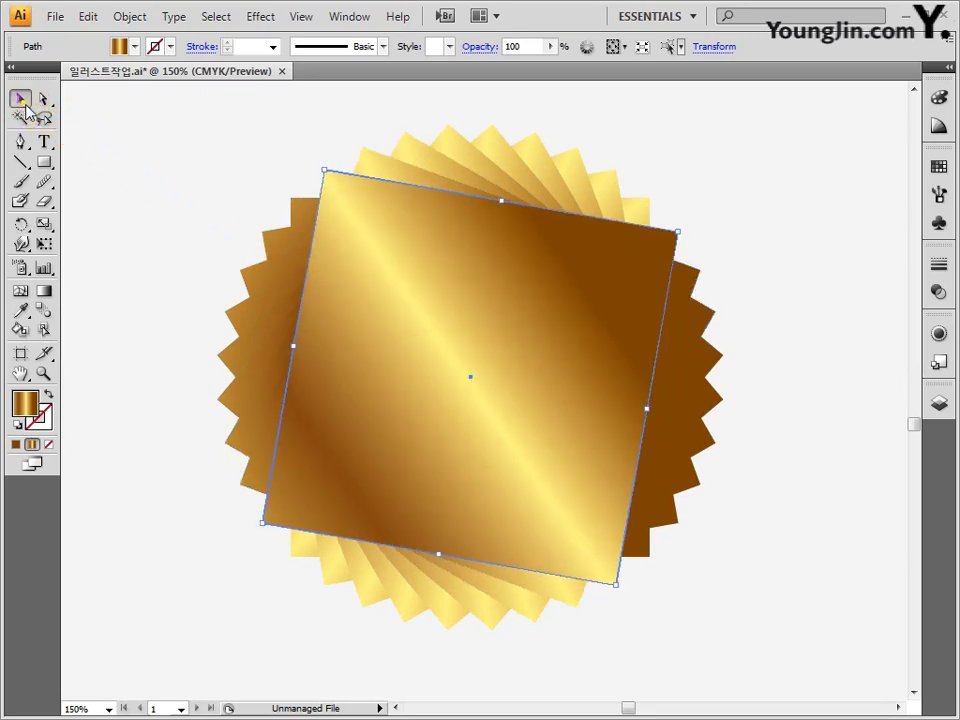
drag(161, 118, 786, 671)
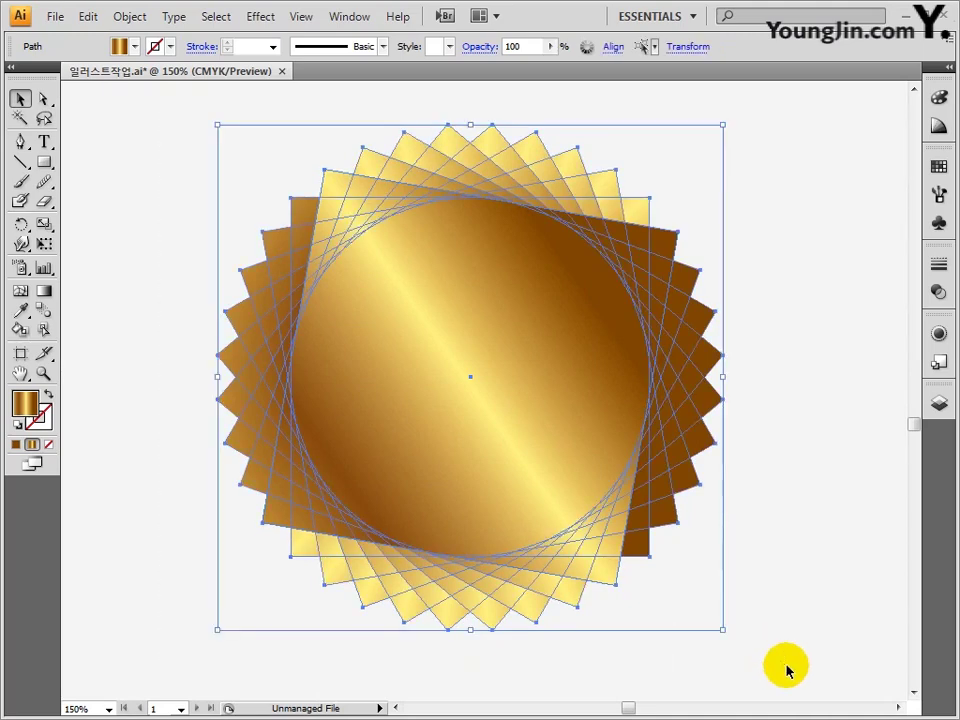
click(351, 16)
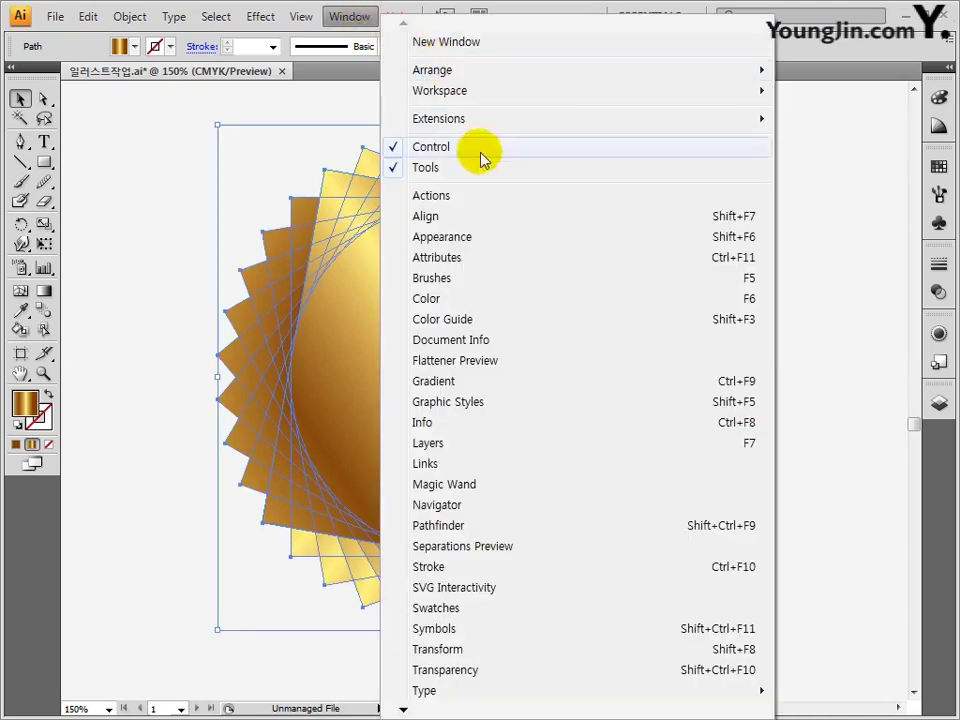
click(486, 525)
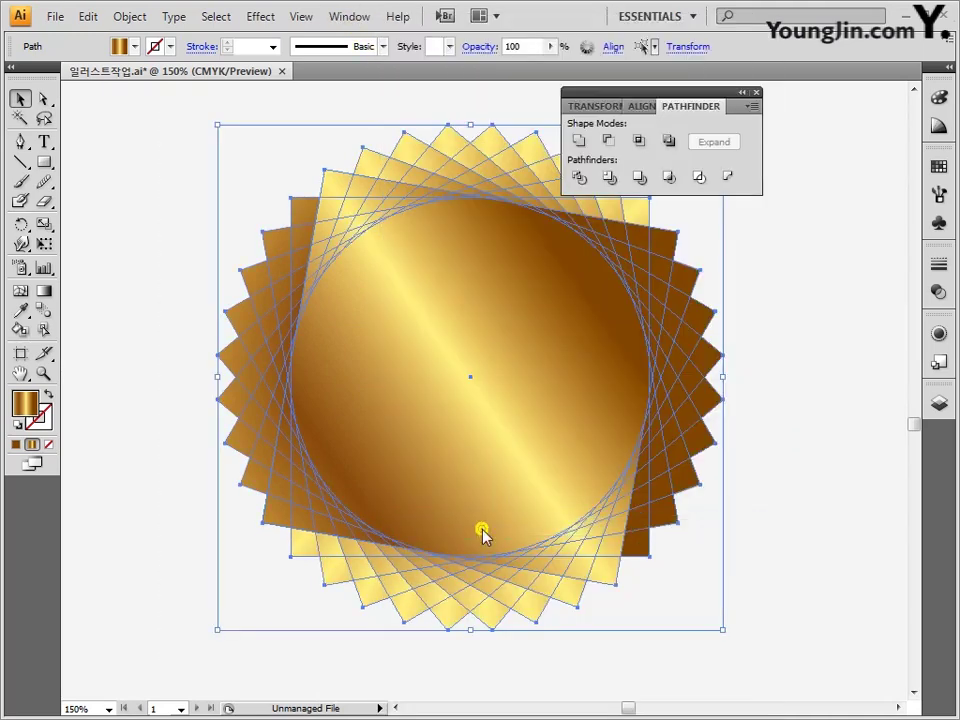
click(579, 141)
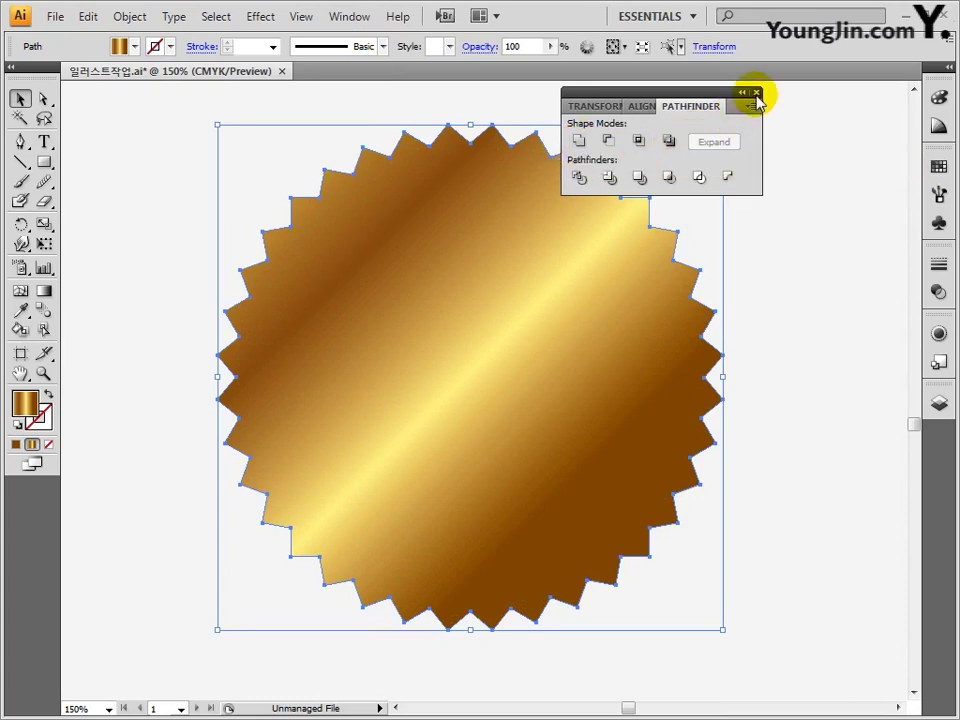
click(757, 94)
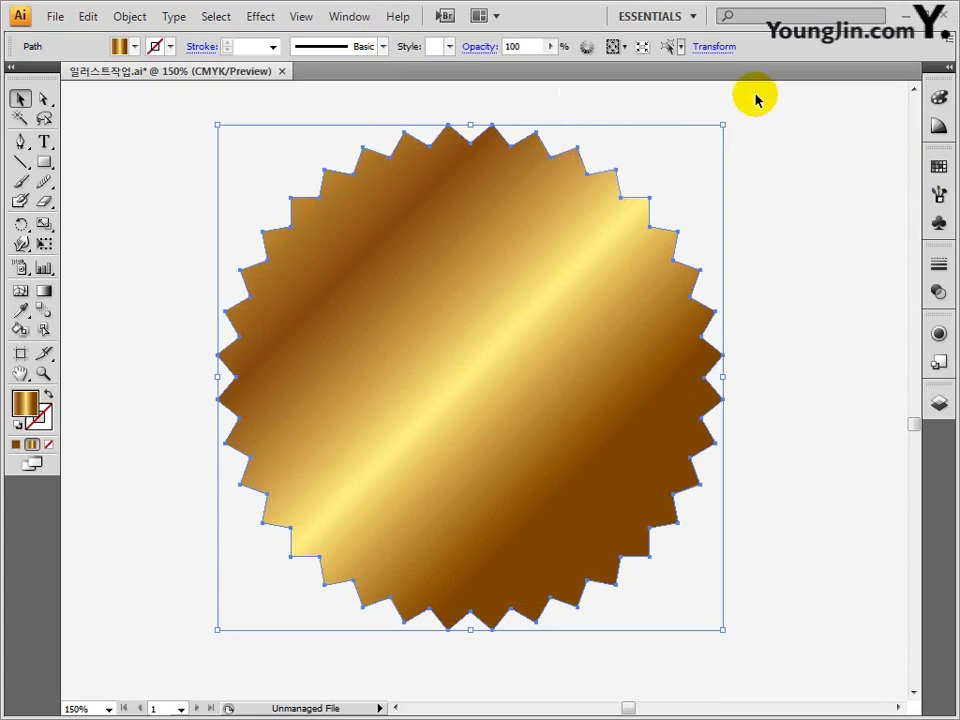
click(755, 98)
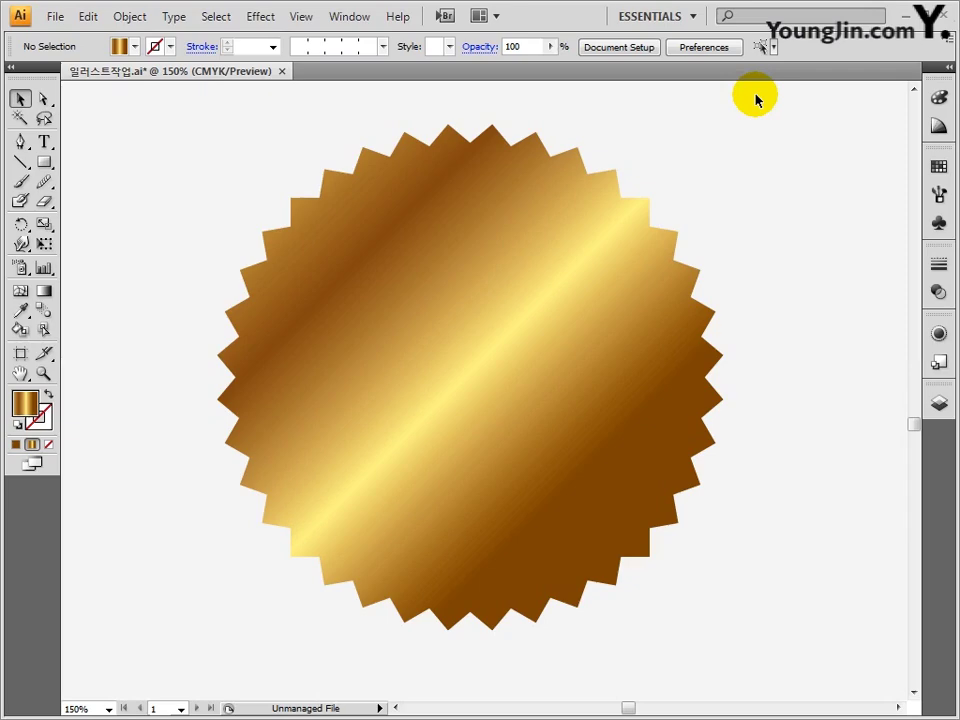